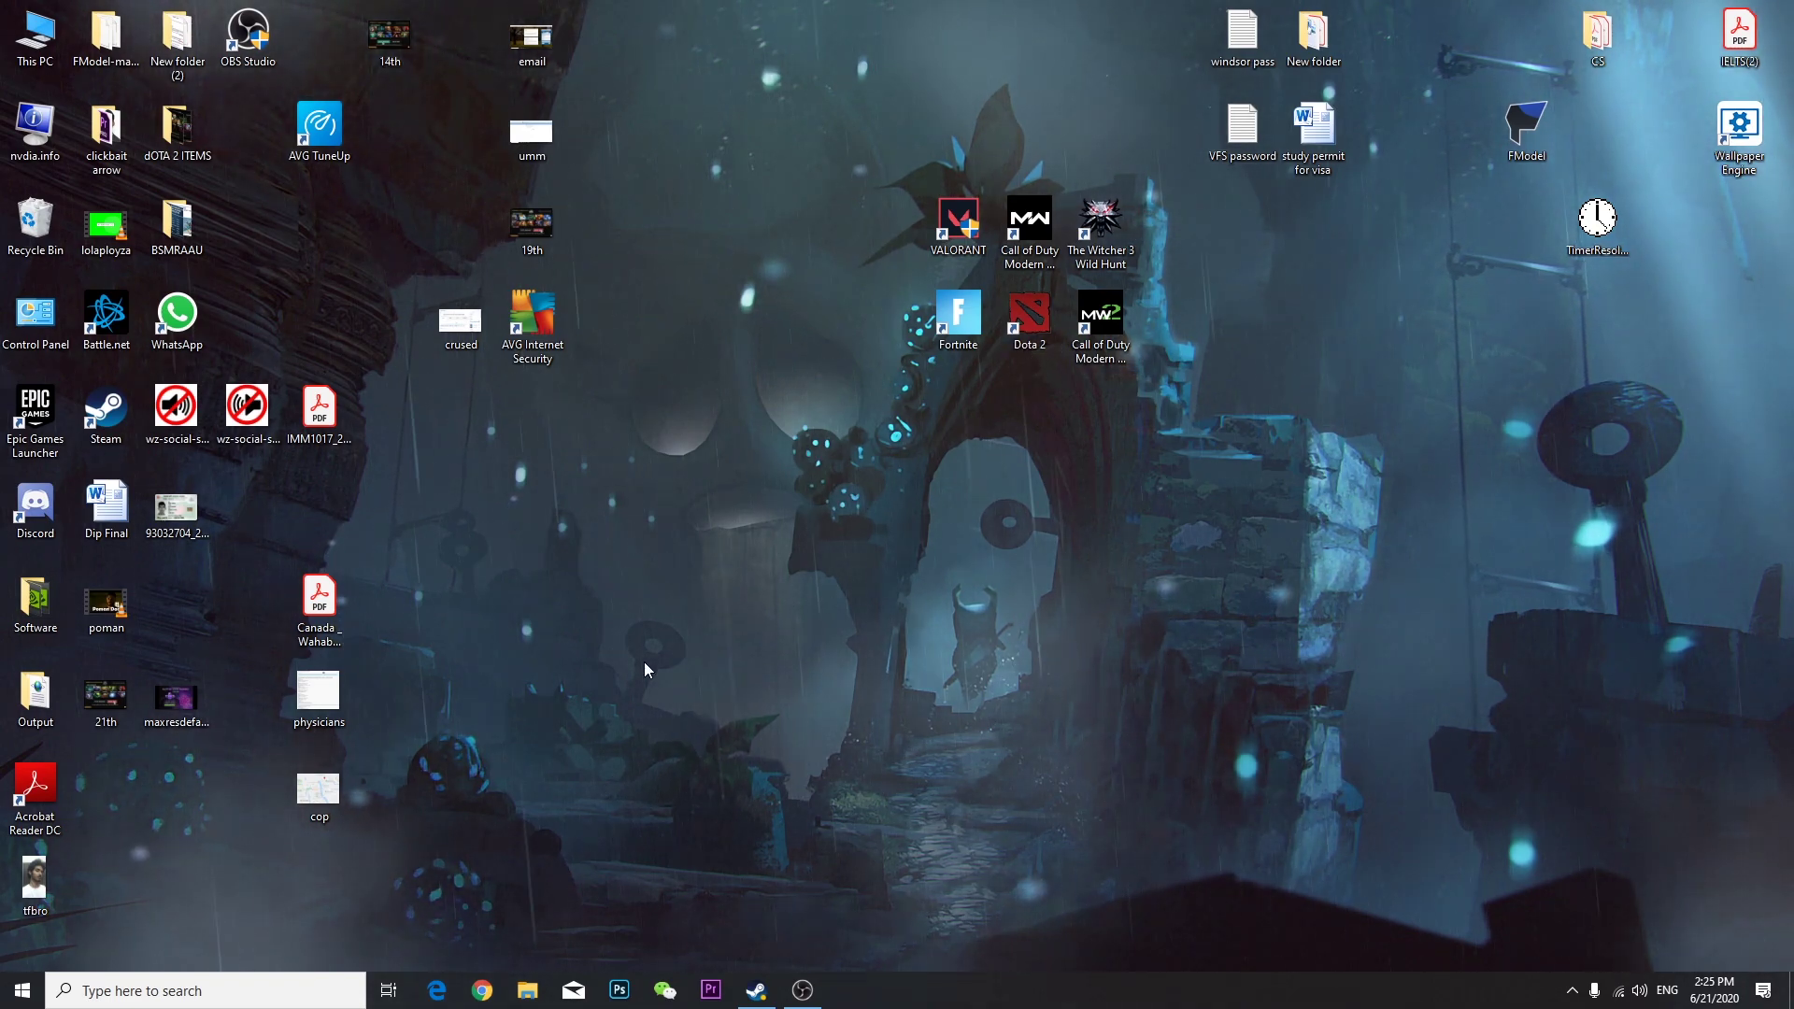
Search the Start menu for 'registry' to find Registry Editor
left_click(5, 986)
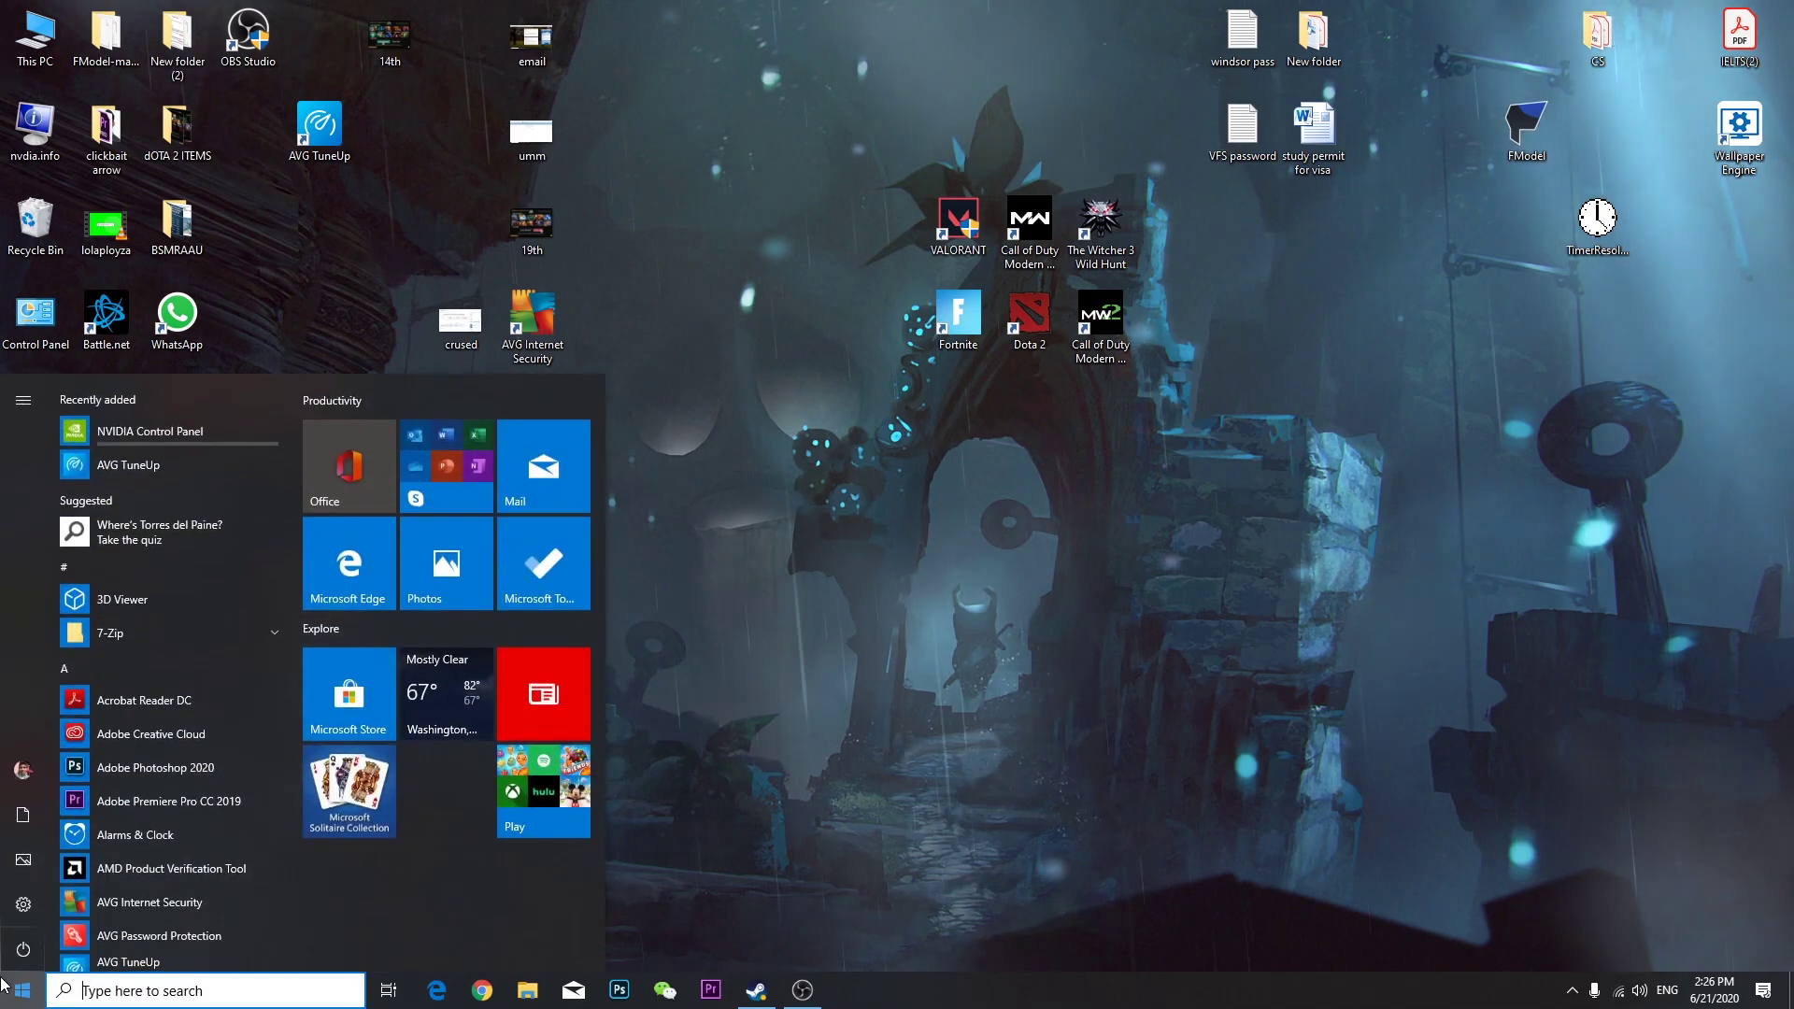
type("re")
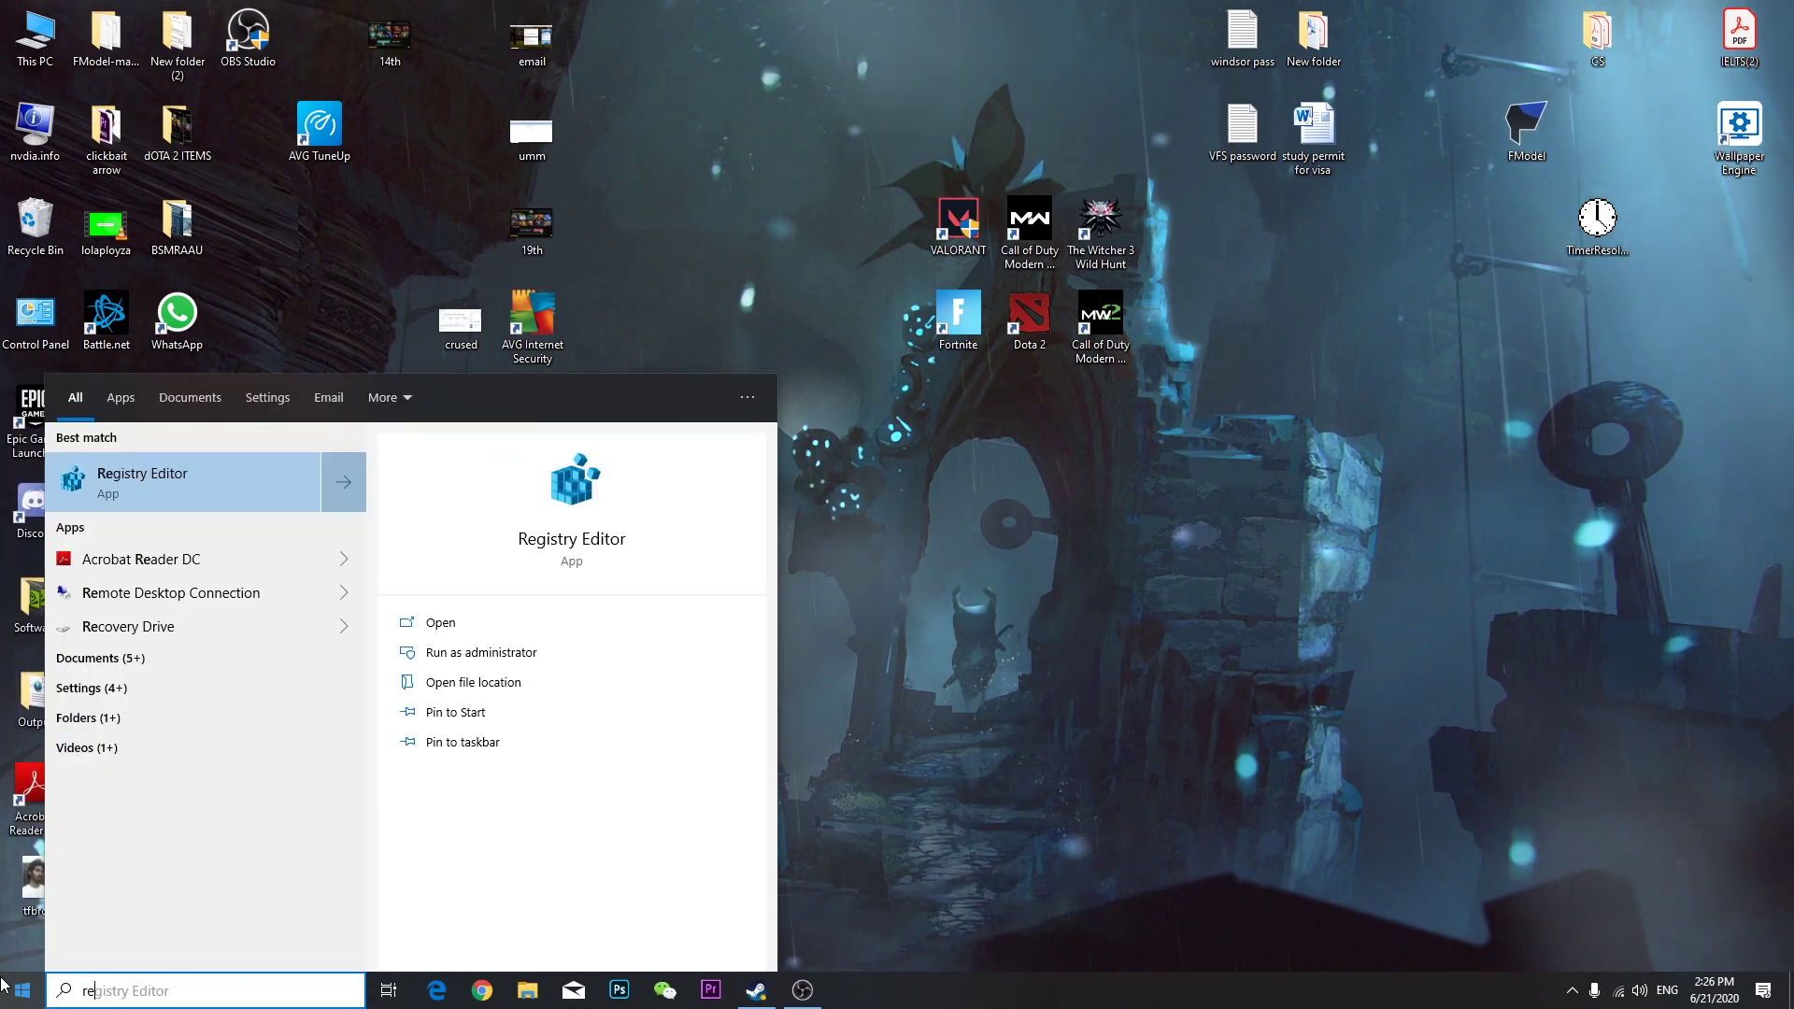
type("gis")
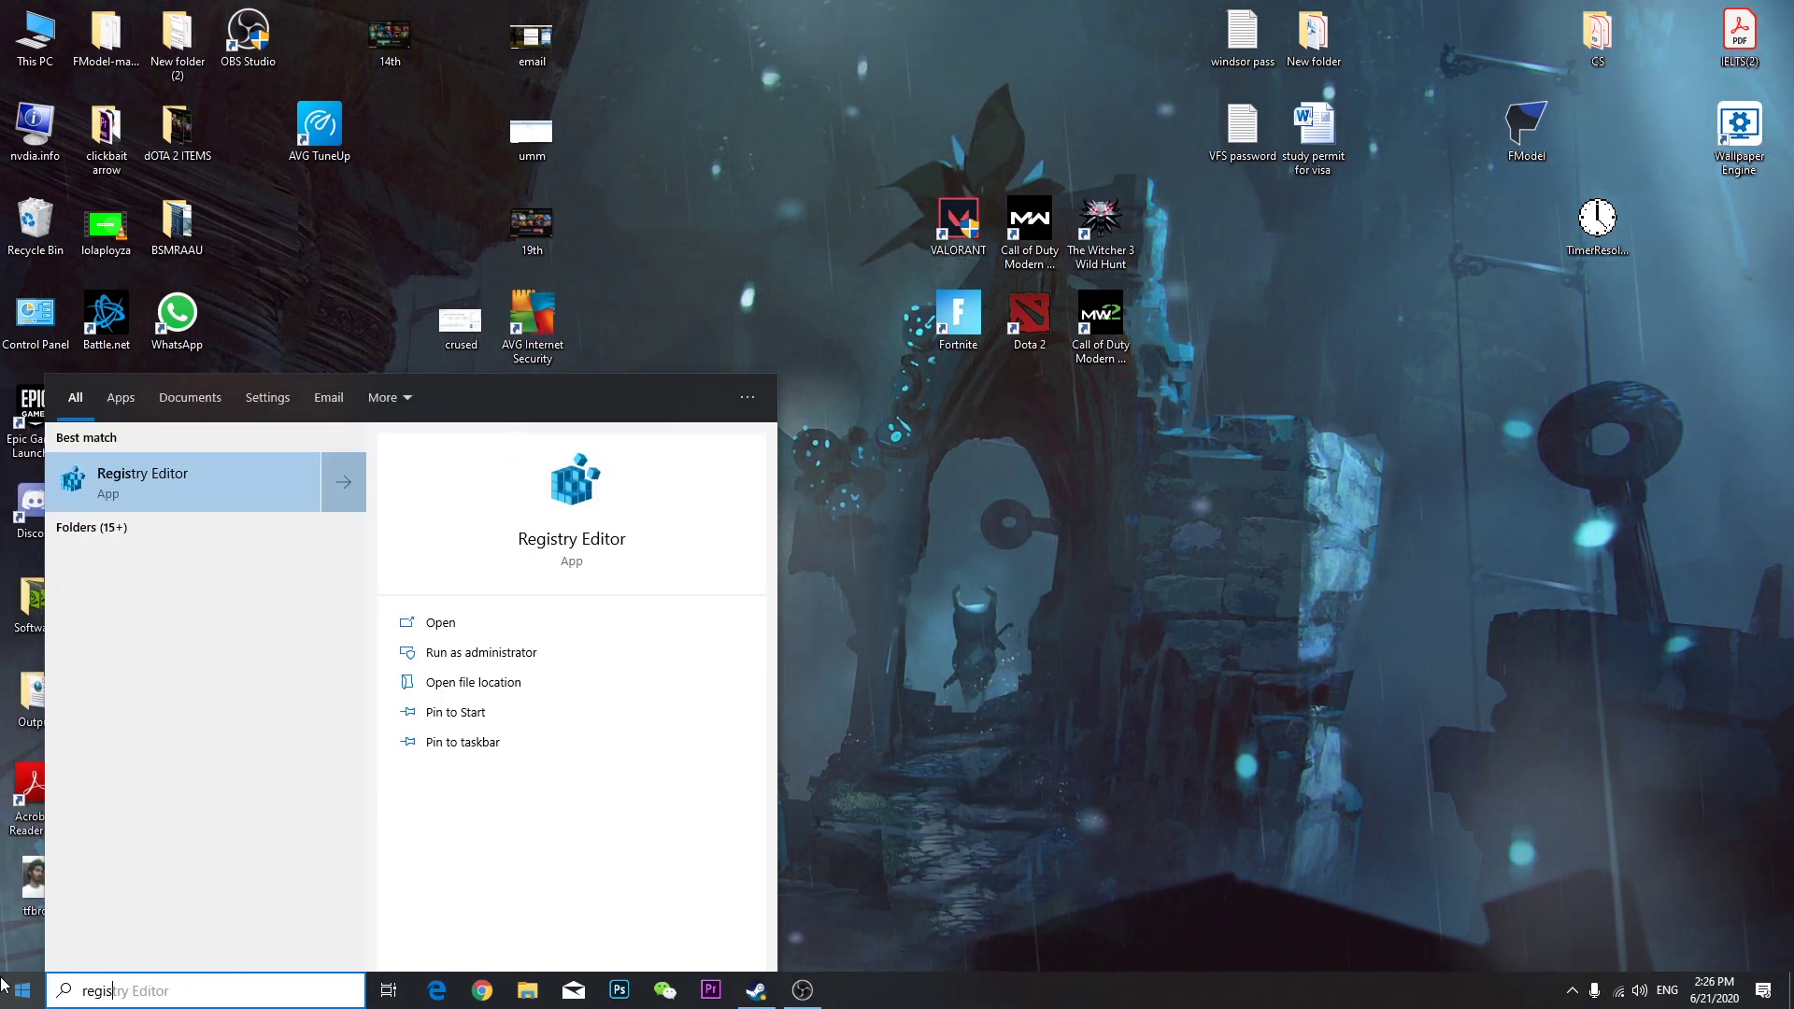
type("t")
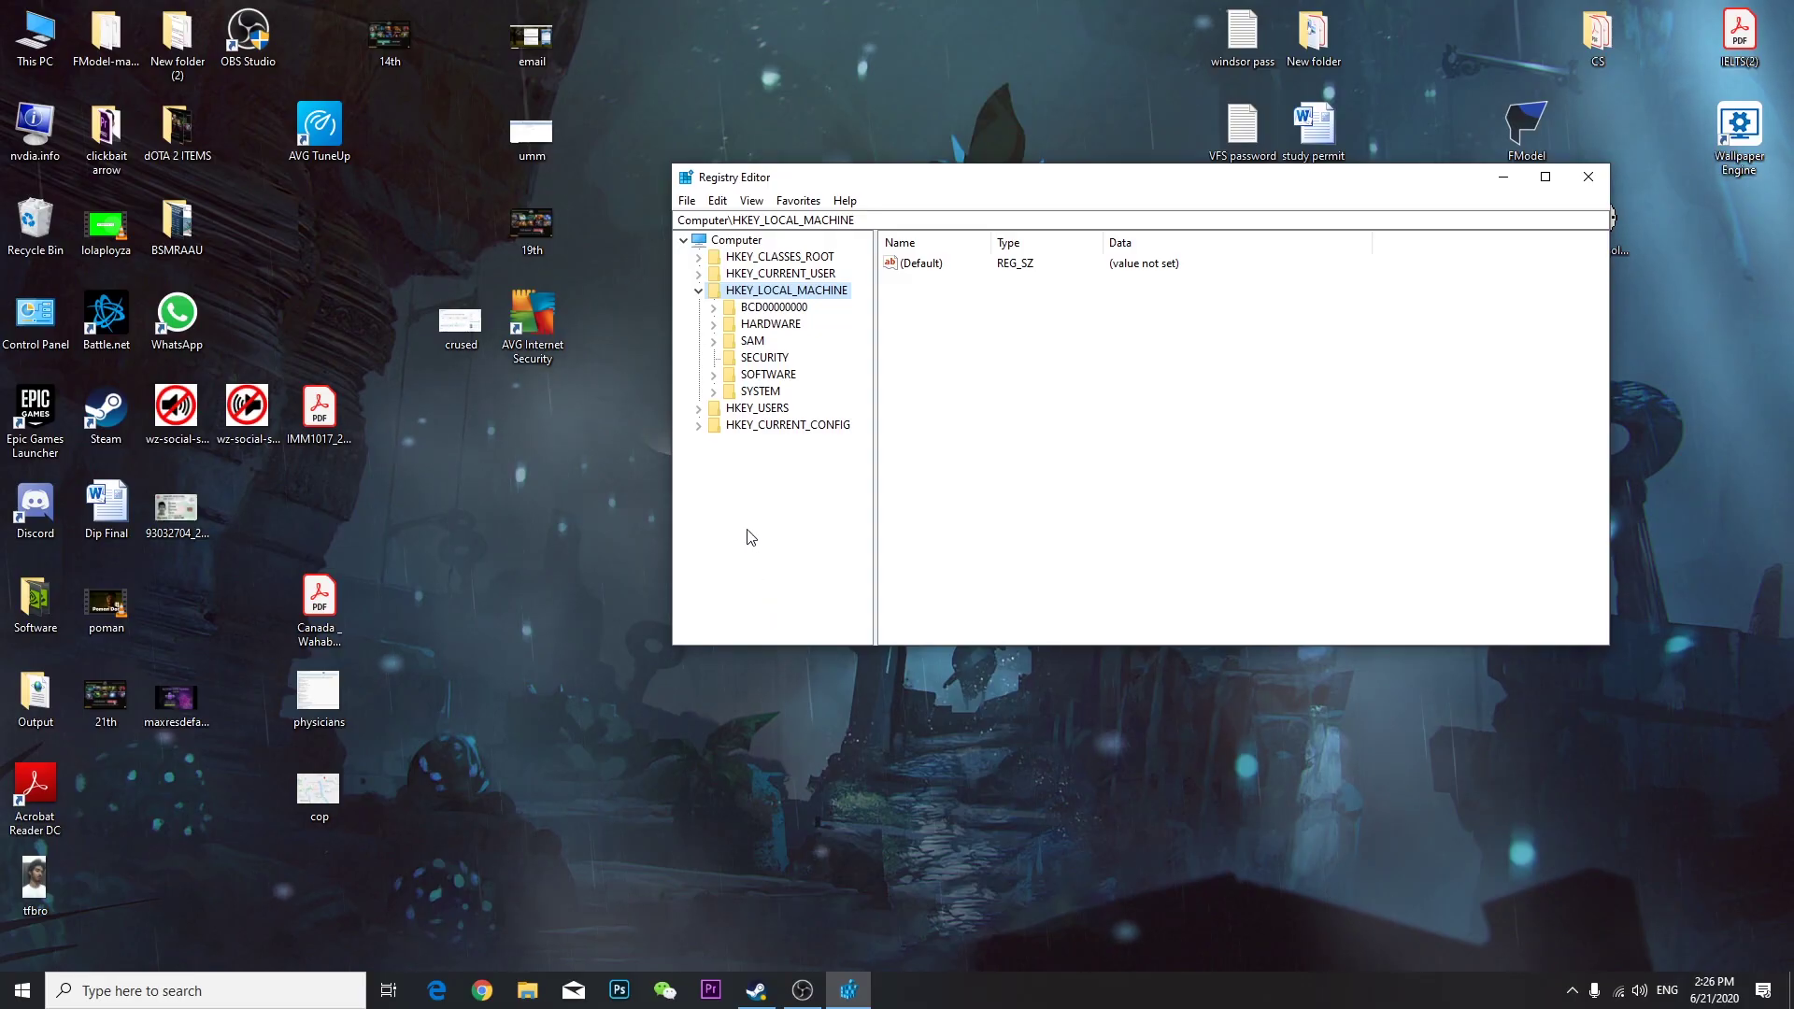
Expand HKEY_LOCAL_MACHINE > SYSTEM > CurrentControlSet > Services in the key tree
left_click(699, 291)
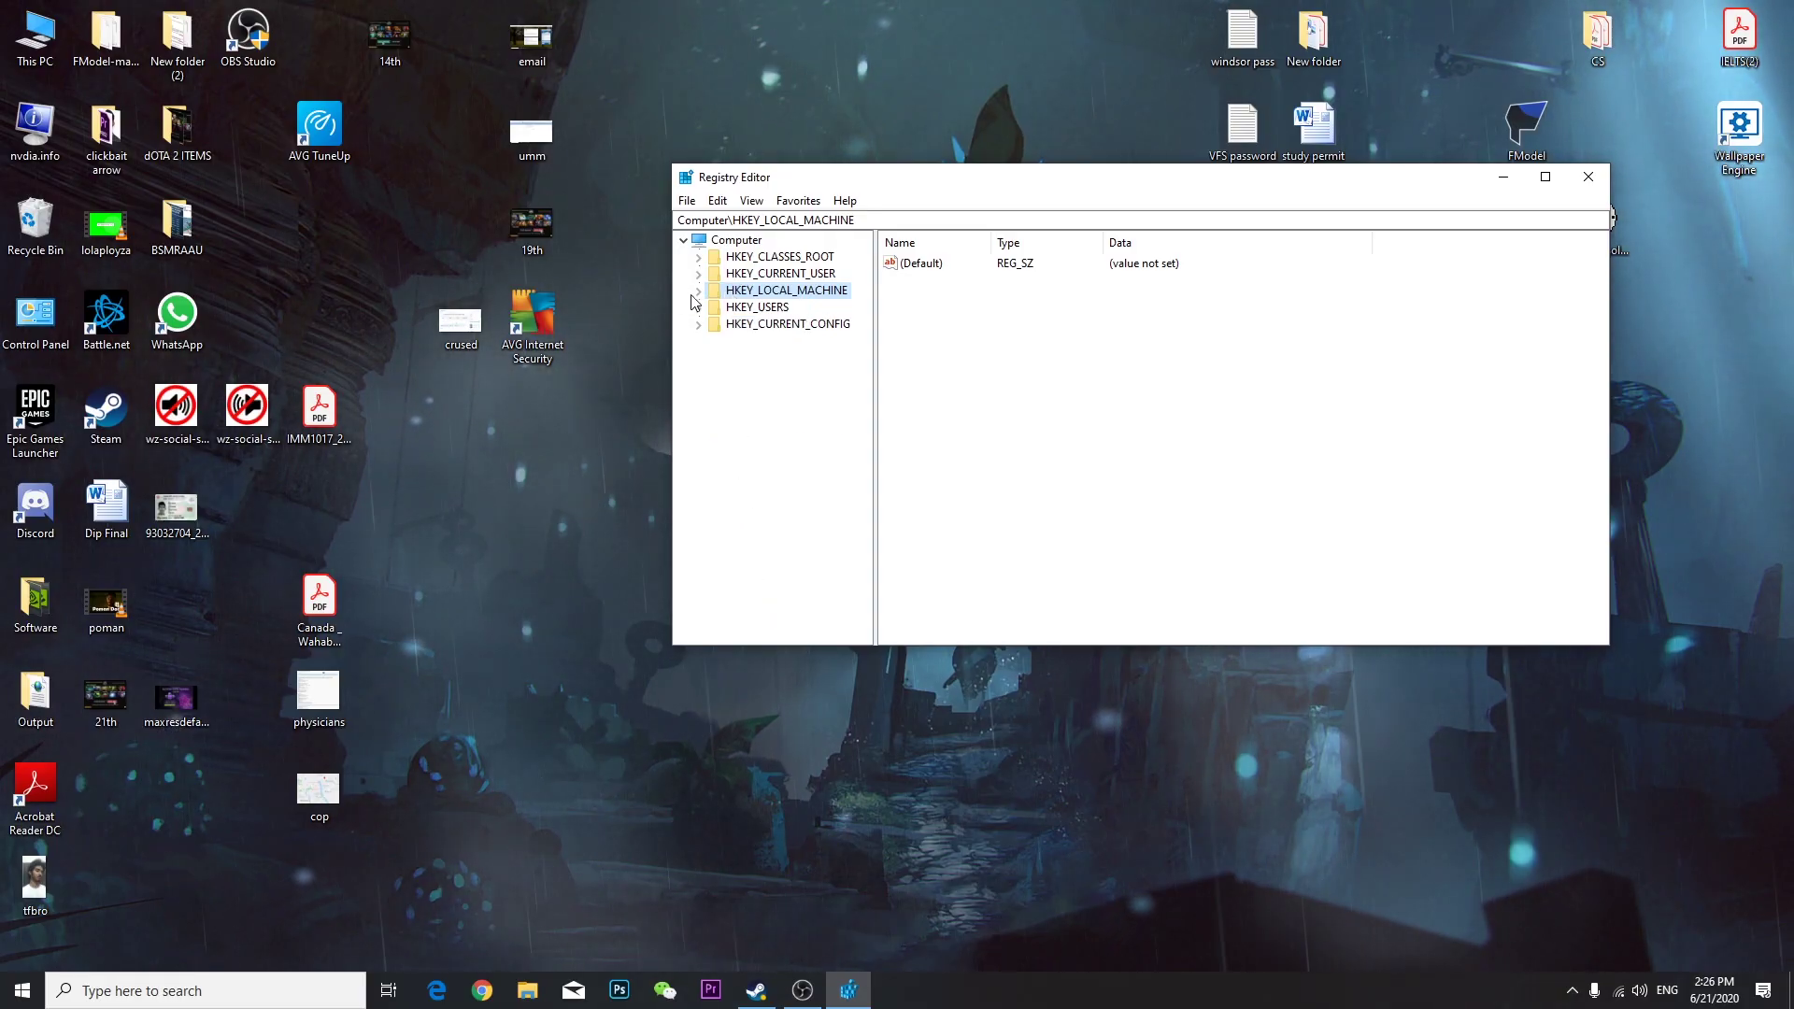
left_click(699, 291)
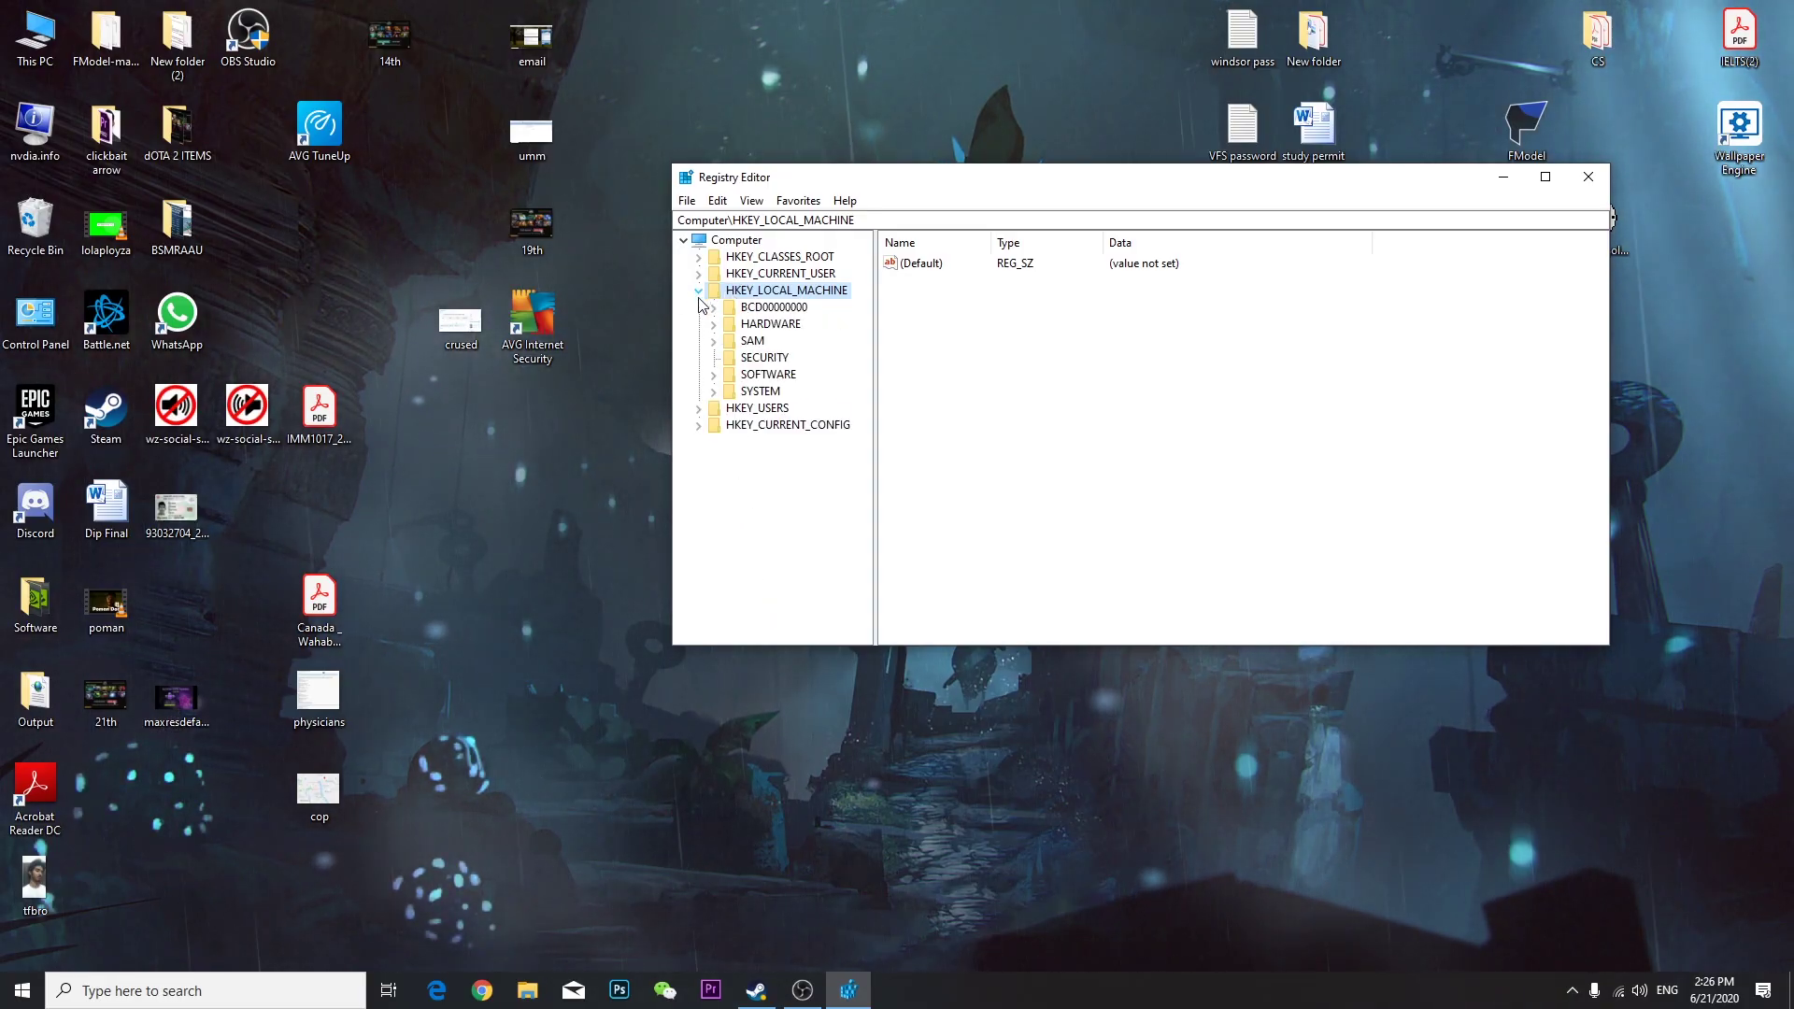
left_click(715, 390)
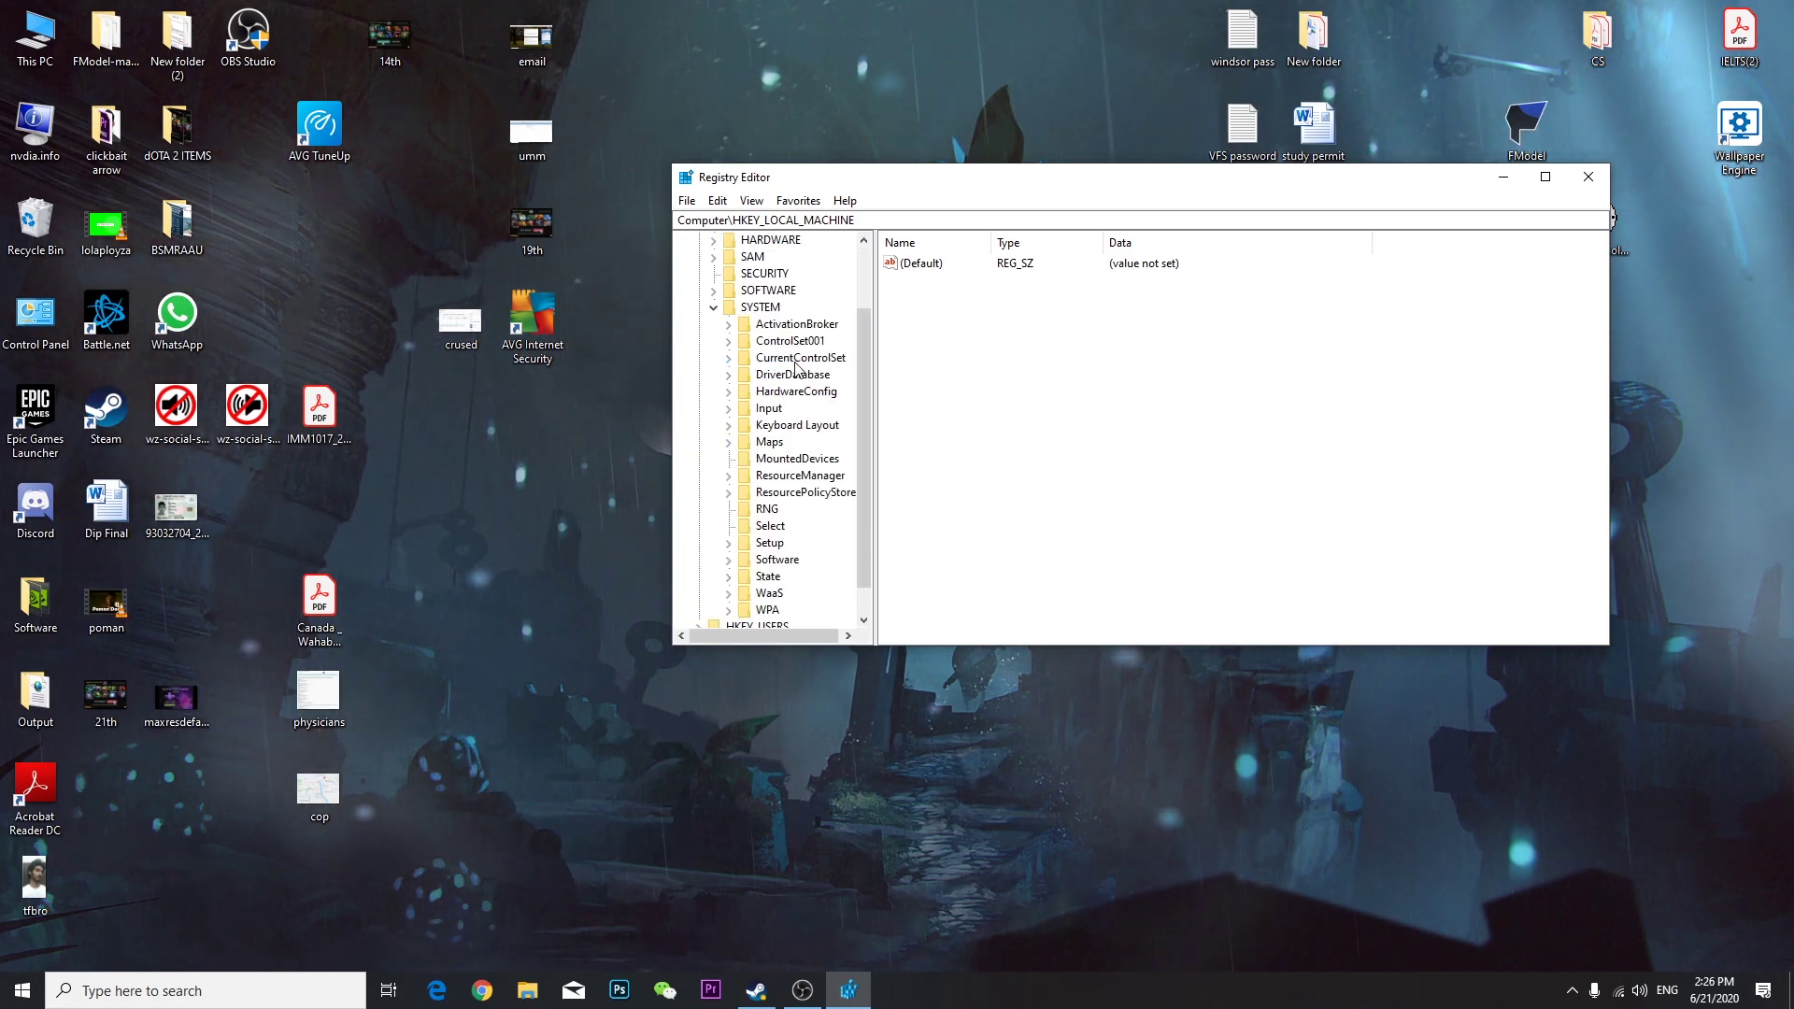
left_click(729, 359)
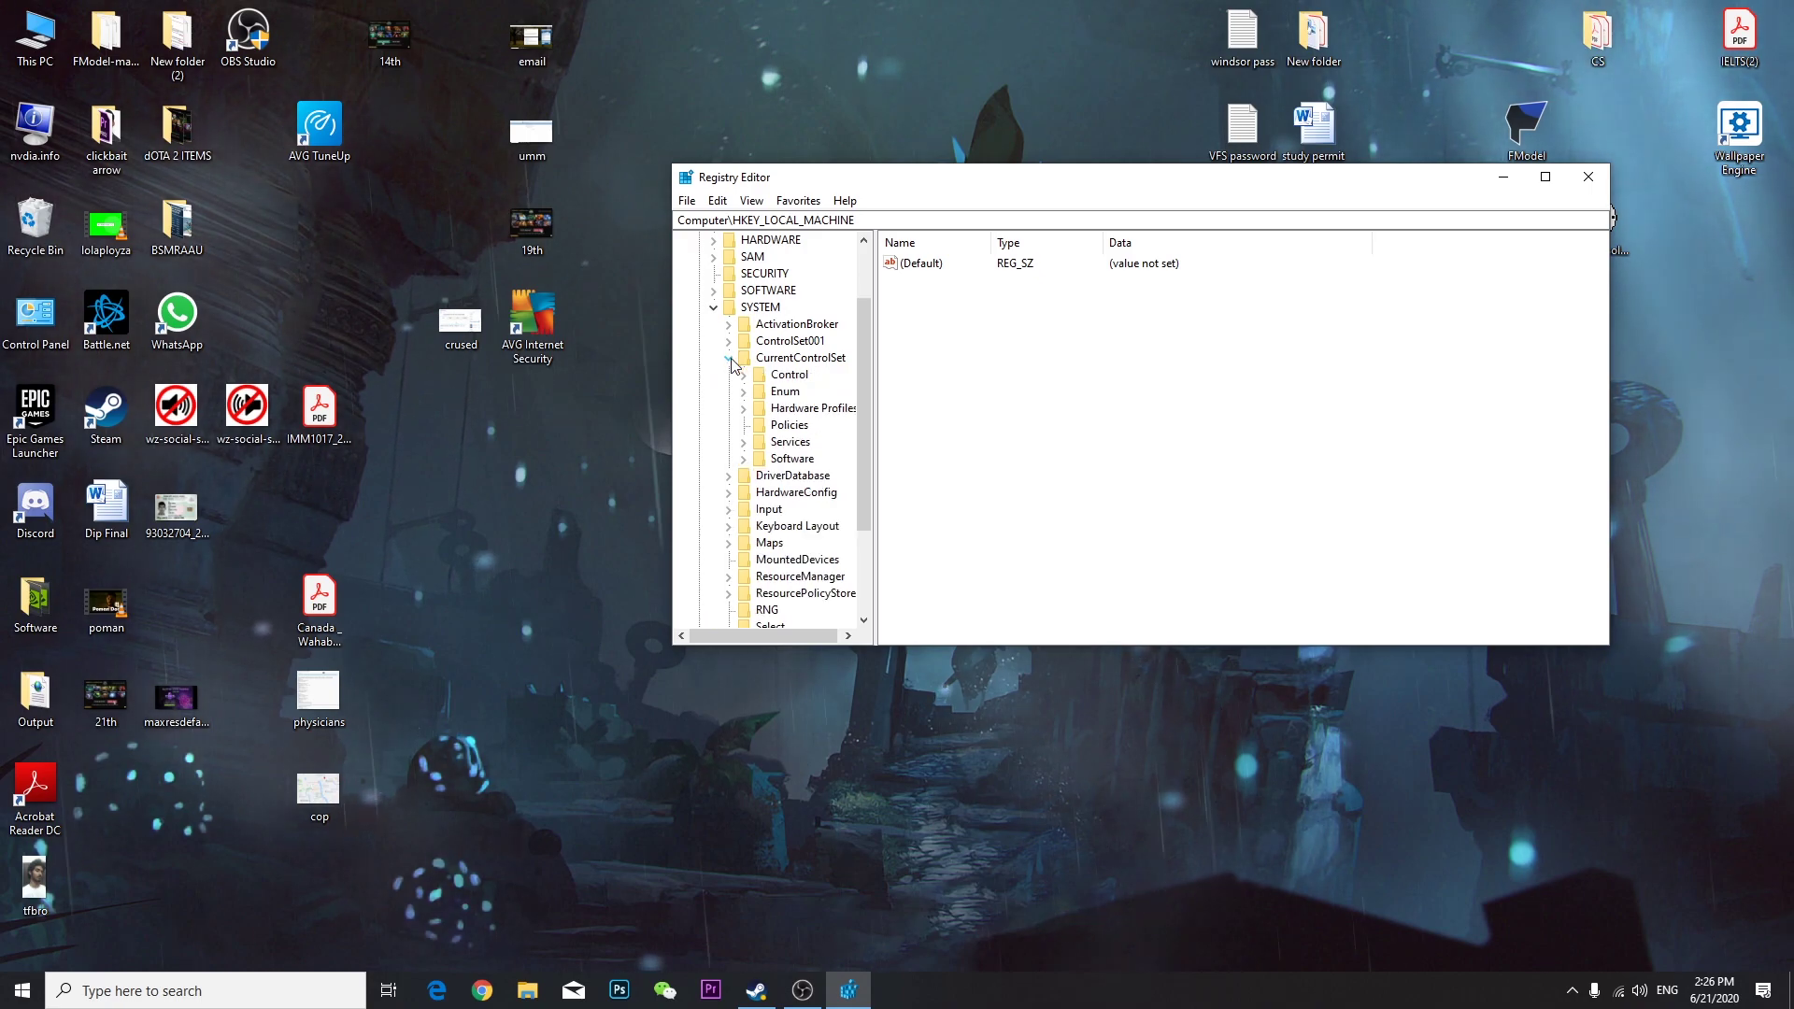
left_click(745, 444)
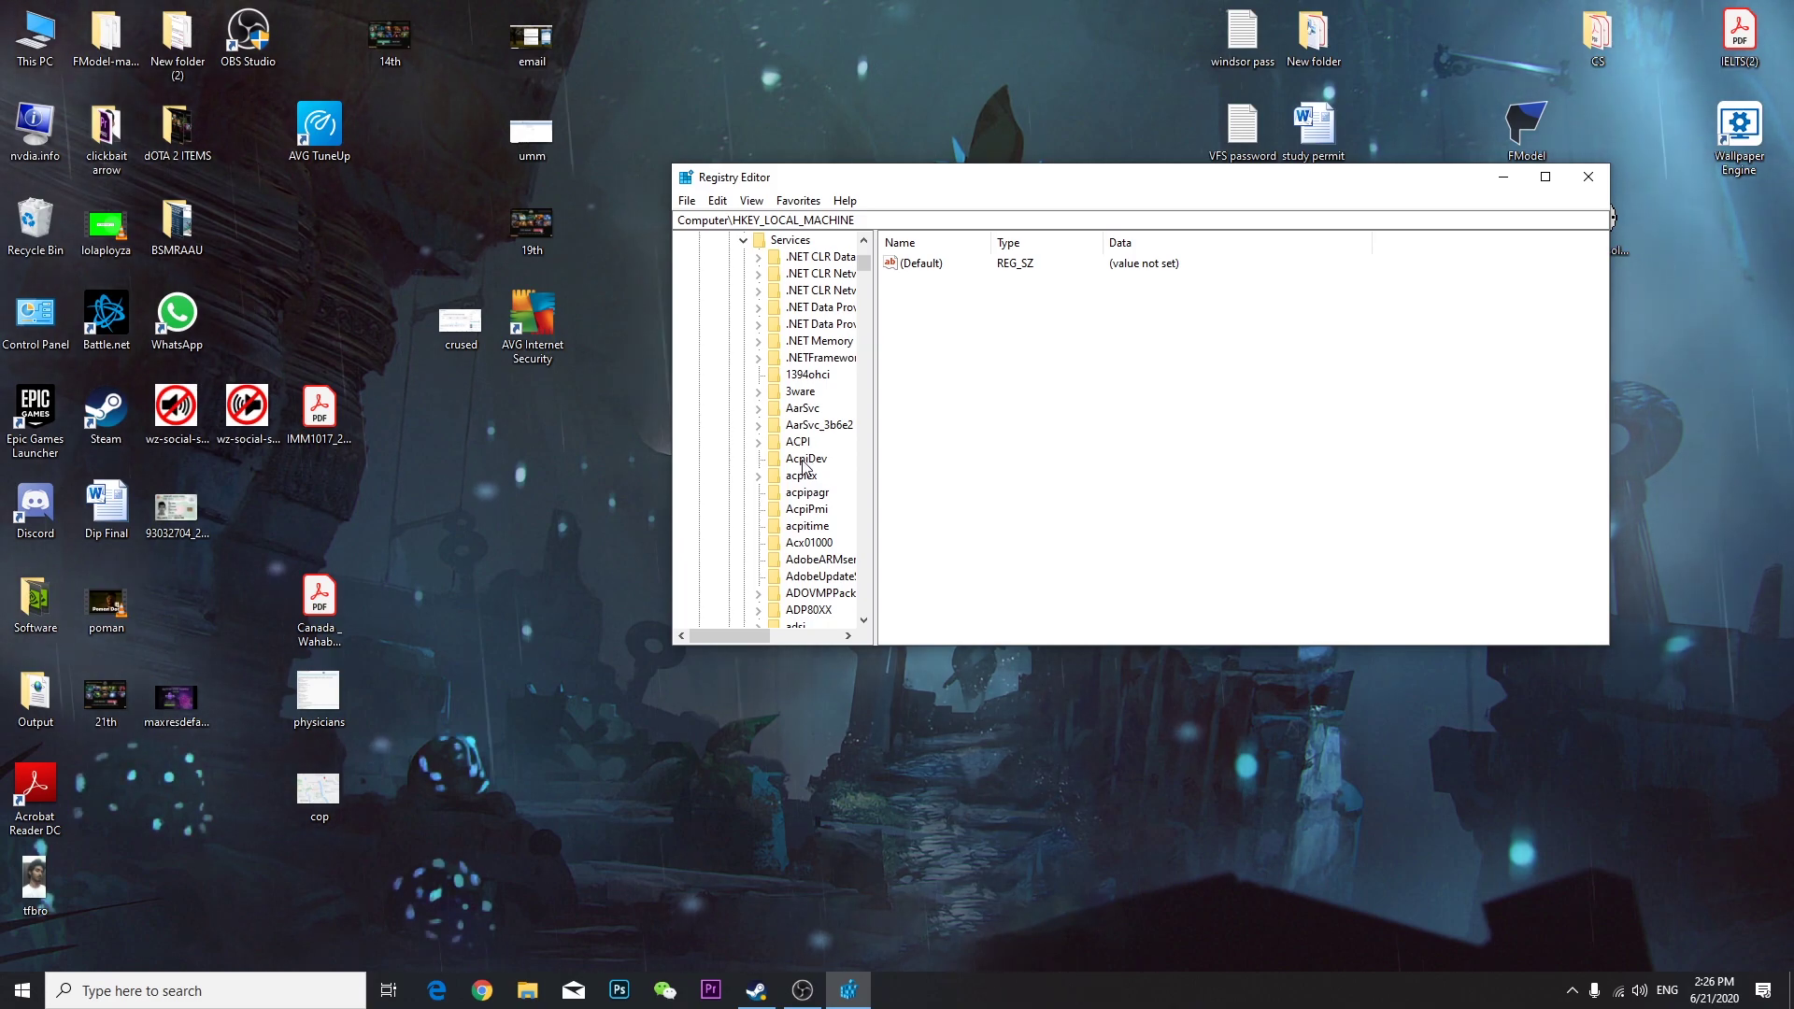
left_click(802, 463)
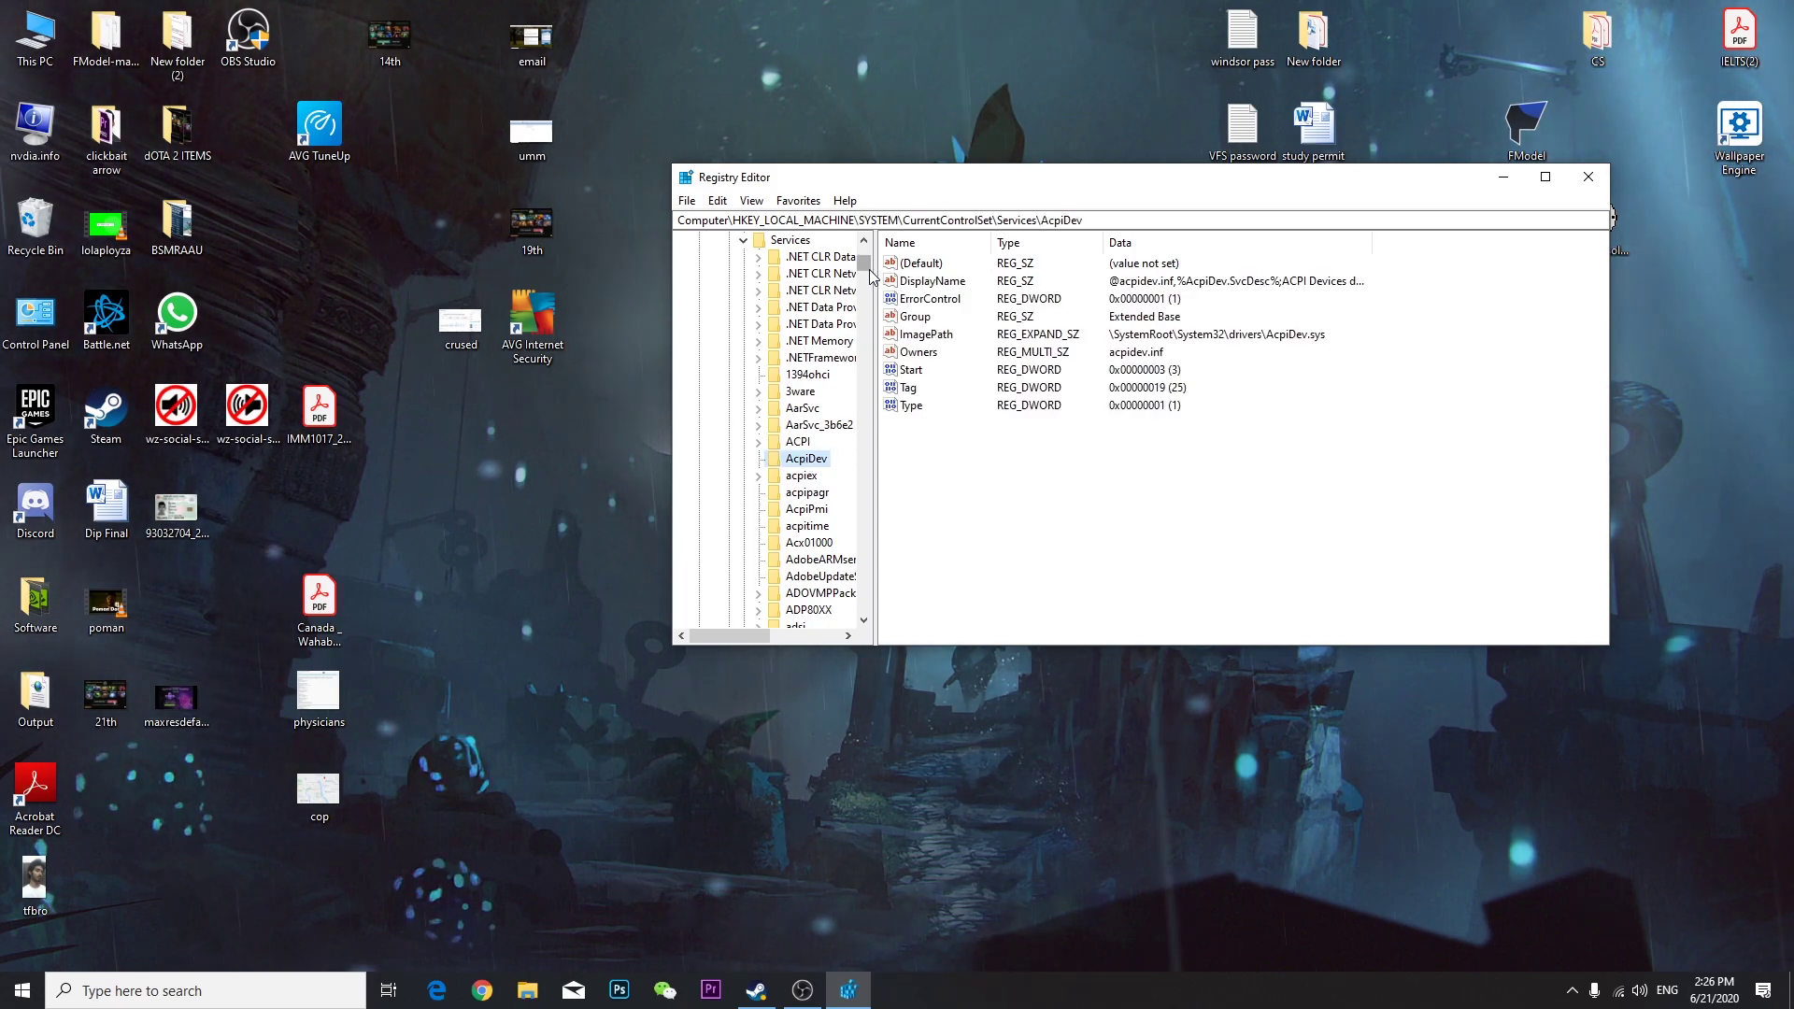
left_click_drag(863, 263, 864, 528)
Select the Tcpip service key and expand its Parameters > Interfaces branch
key("t")
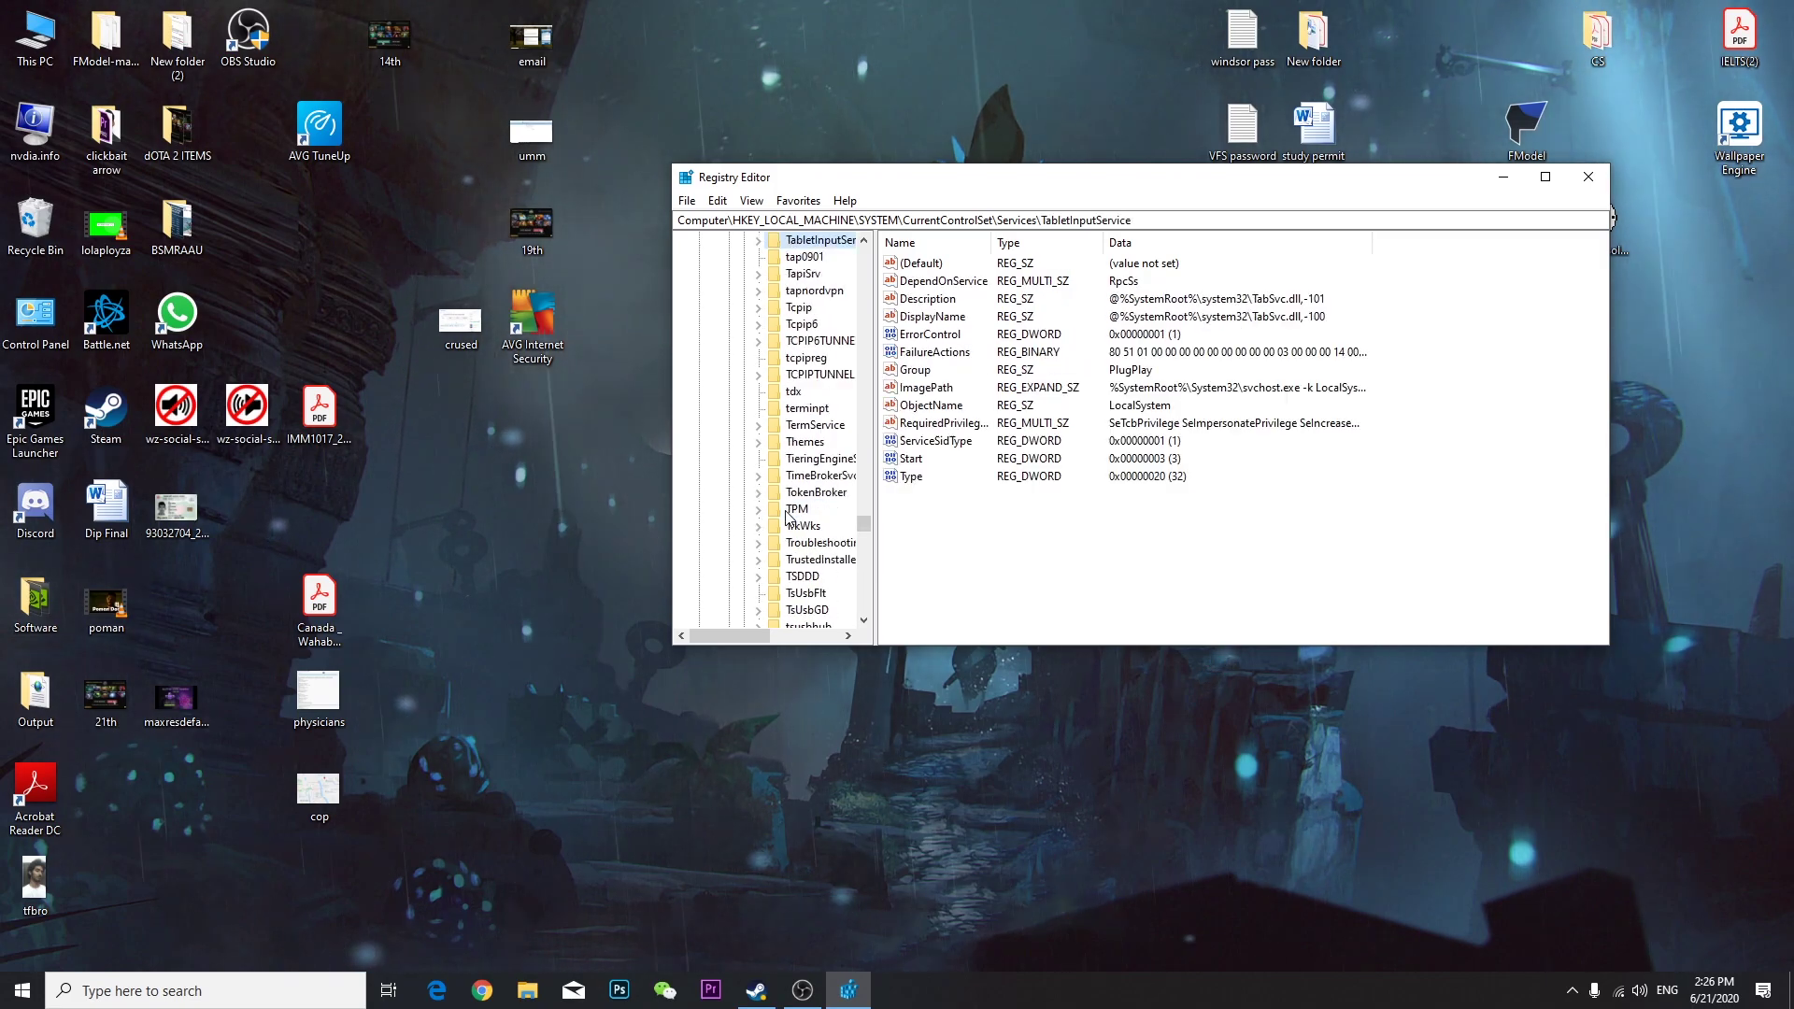
left_click(808, 312)
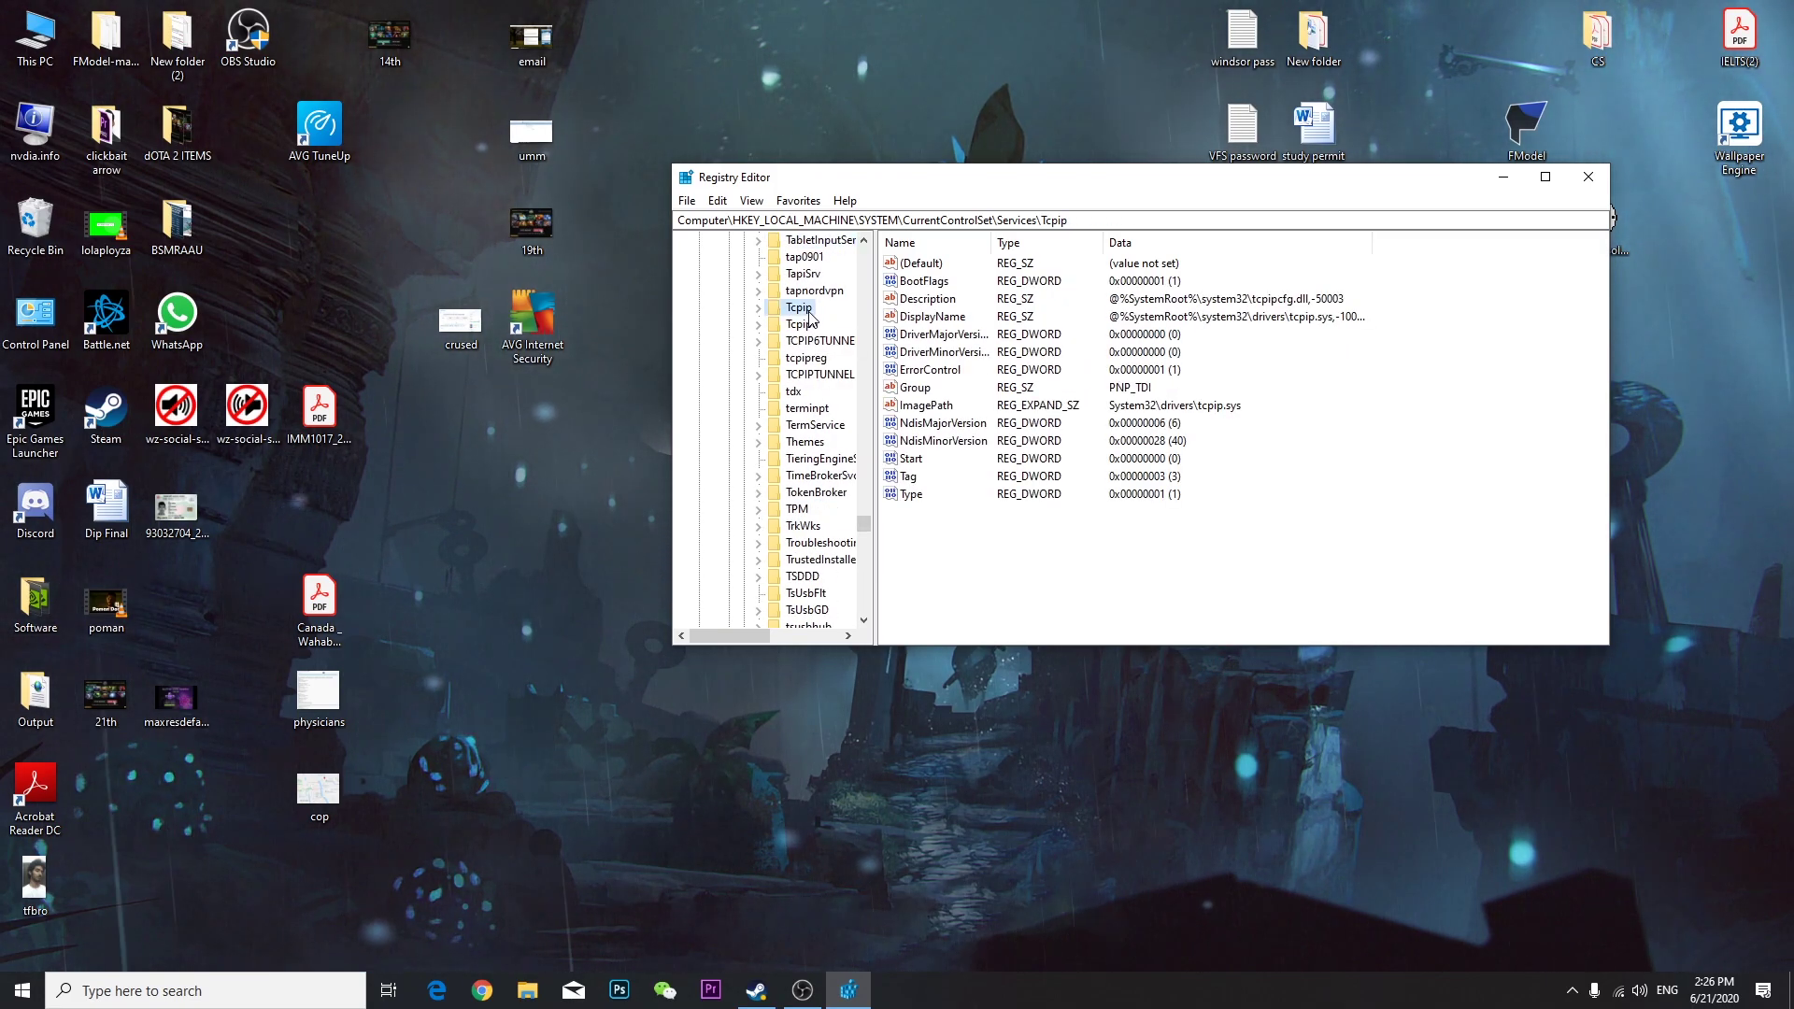
left_click(758, 312)
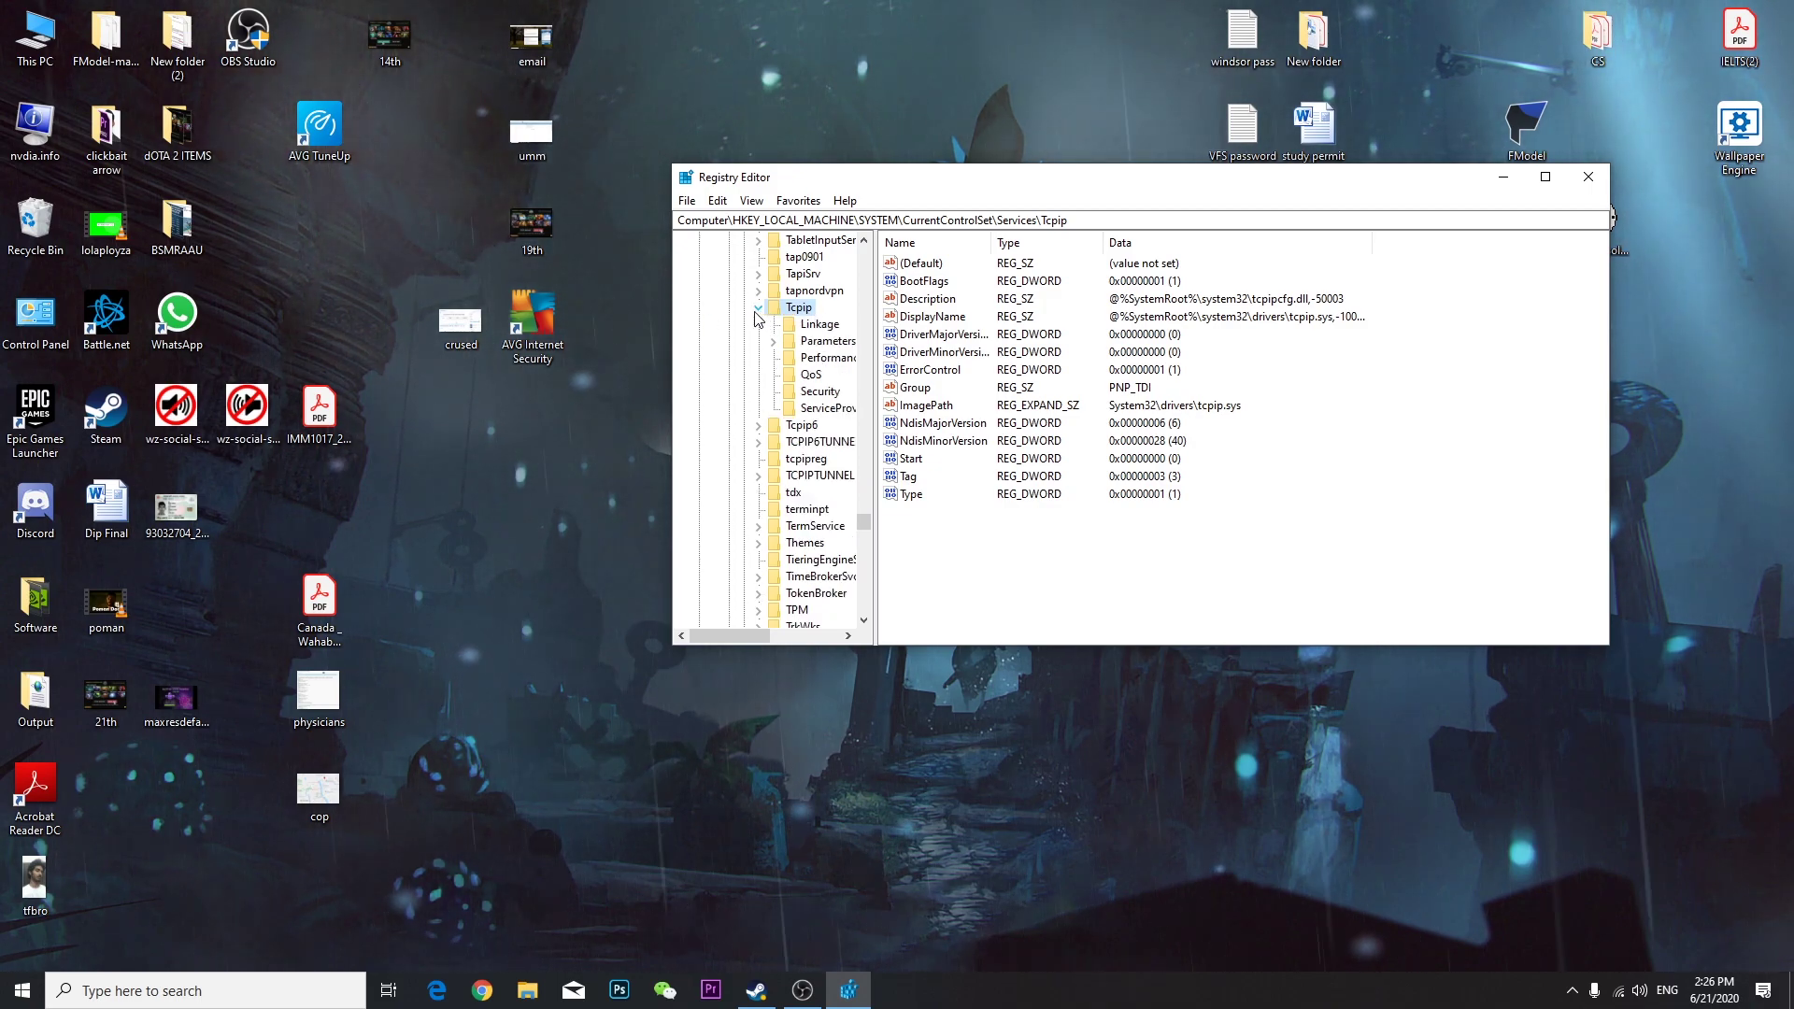
left_click_drag(761, 637, 783, 640)
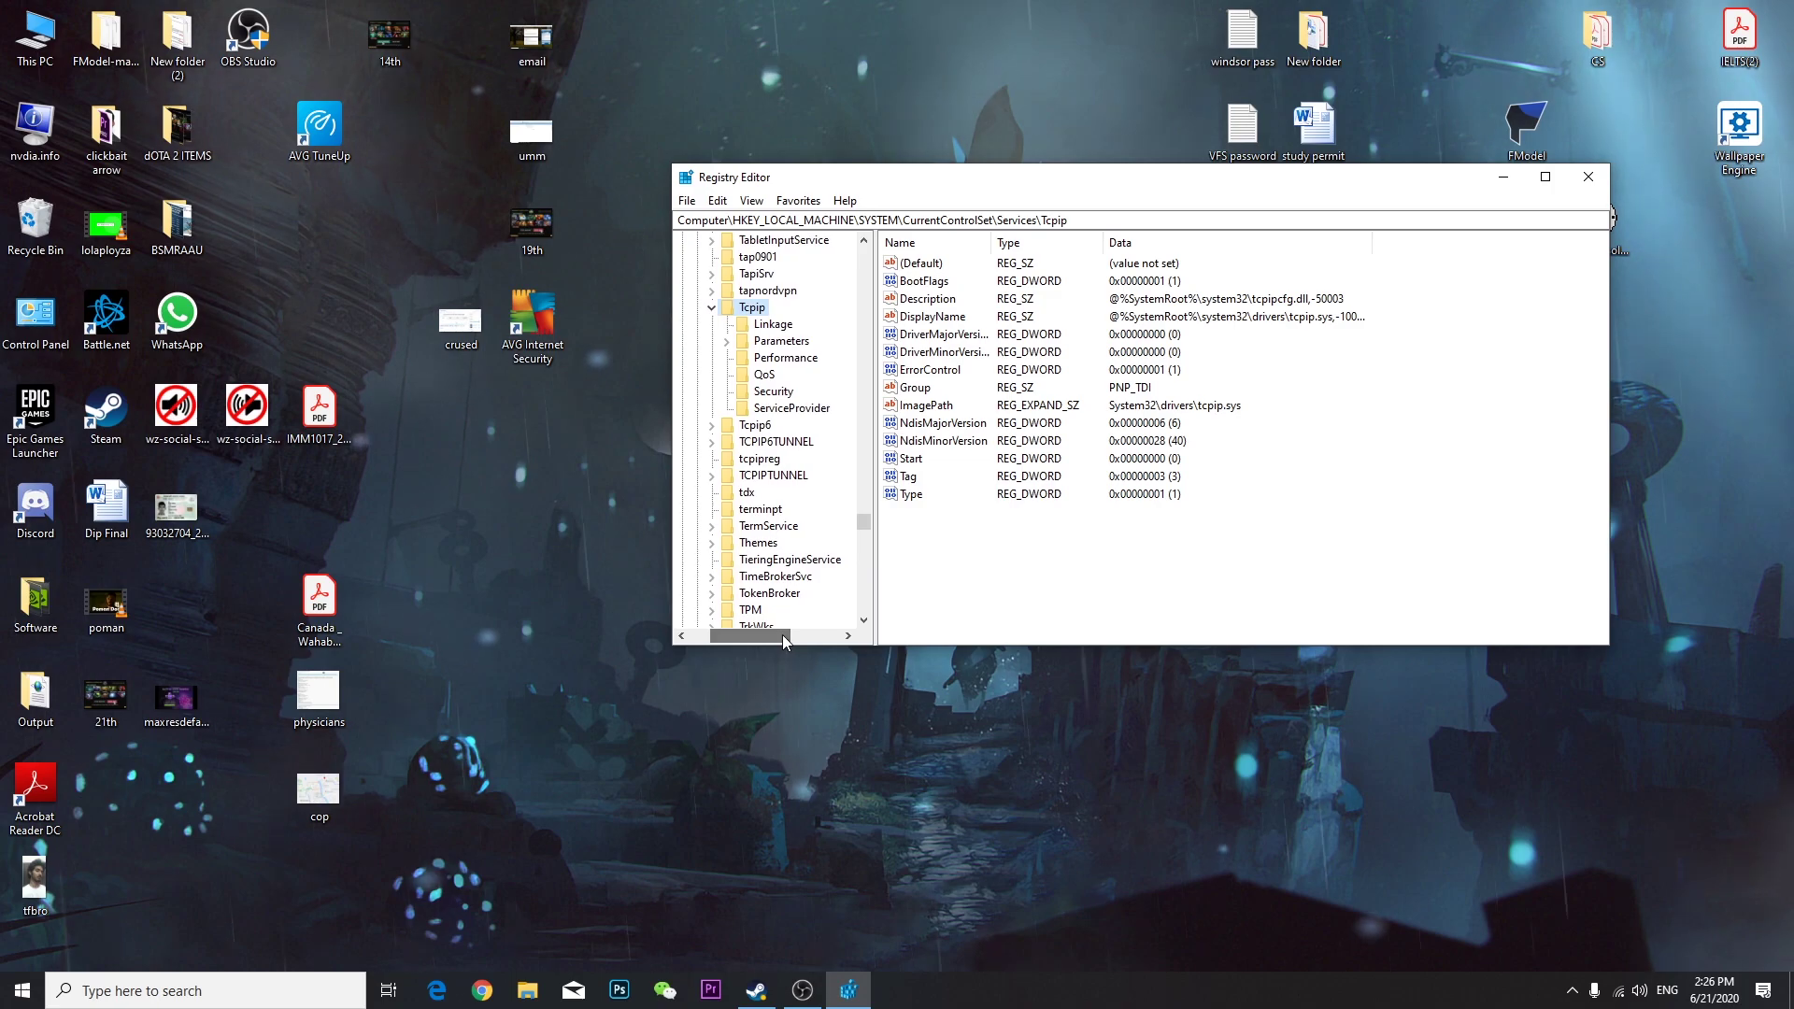
left_click(729, 343)
left_click(743, 394)
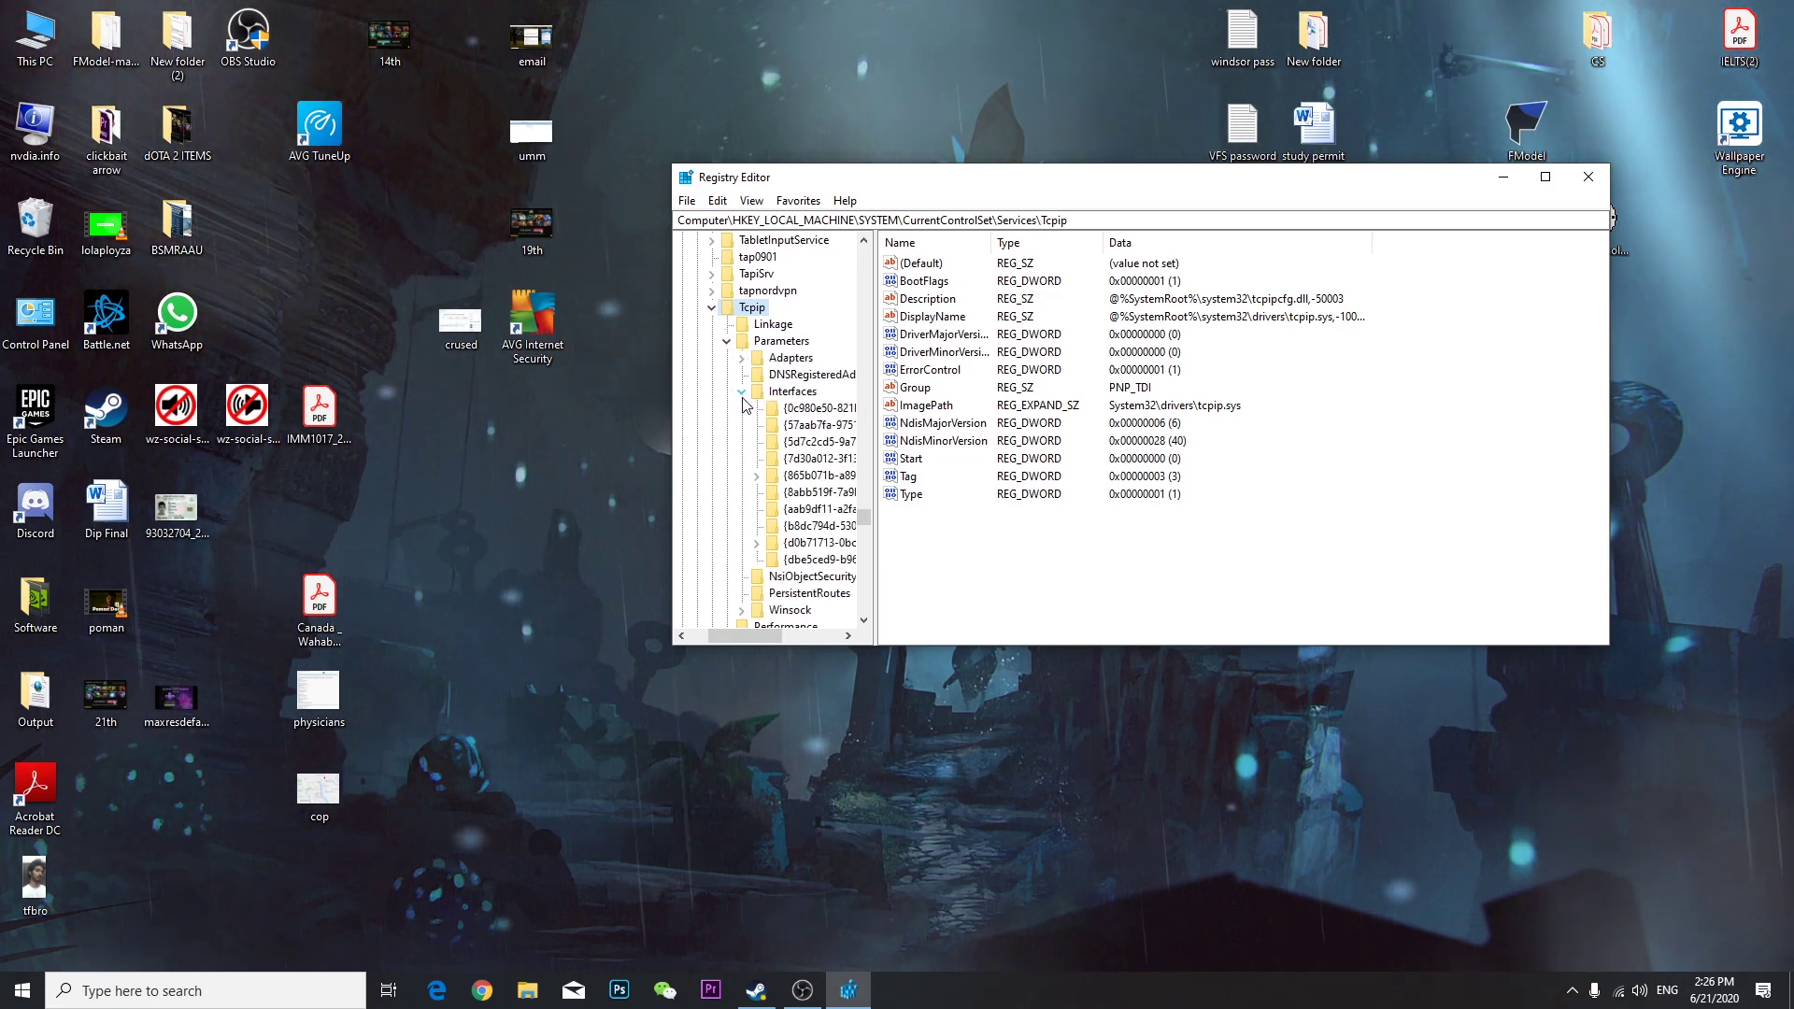
left_click_drag(769, 637, 792, 639)
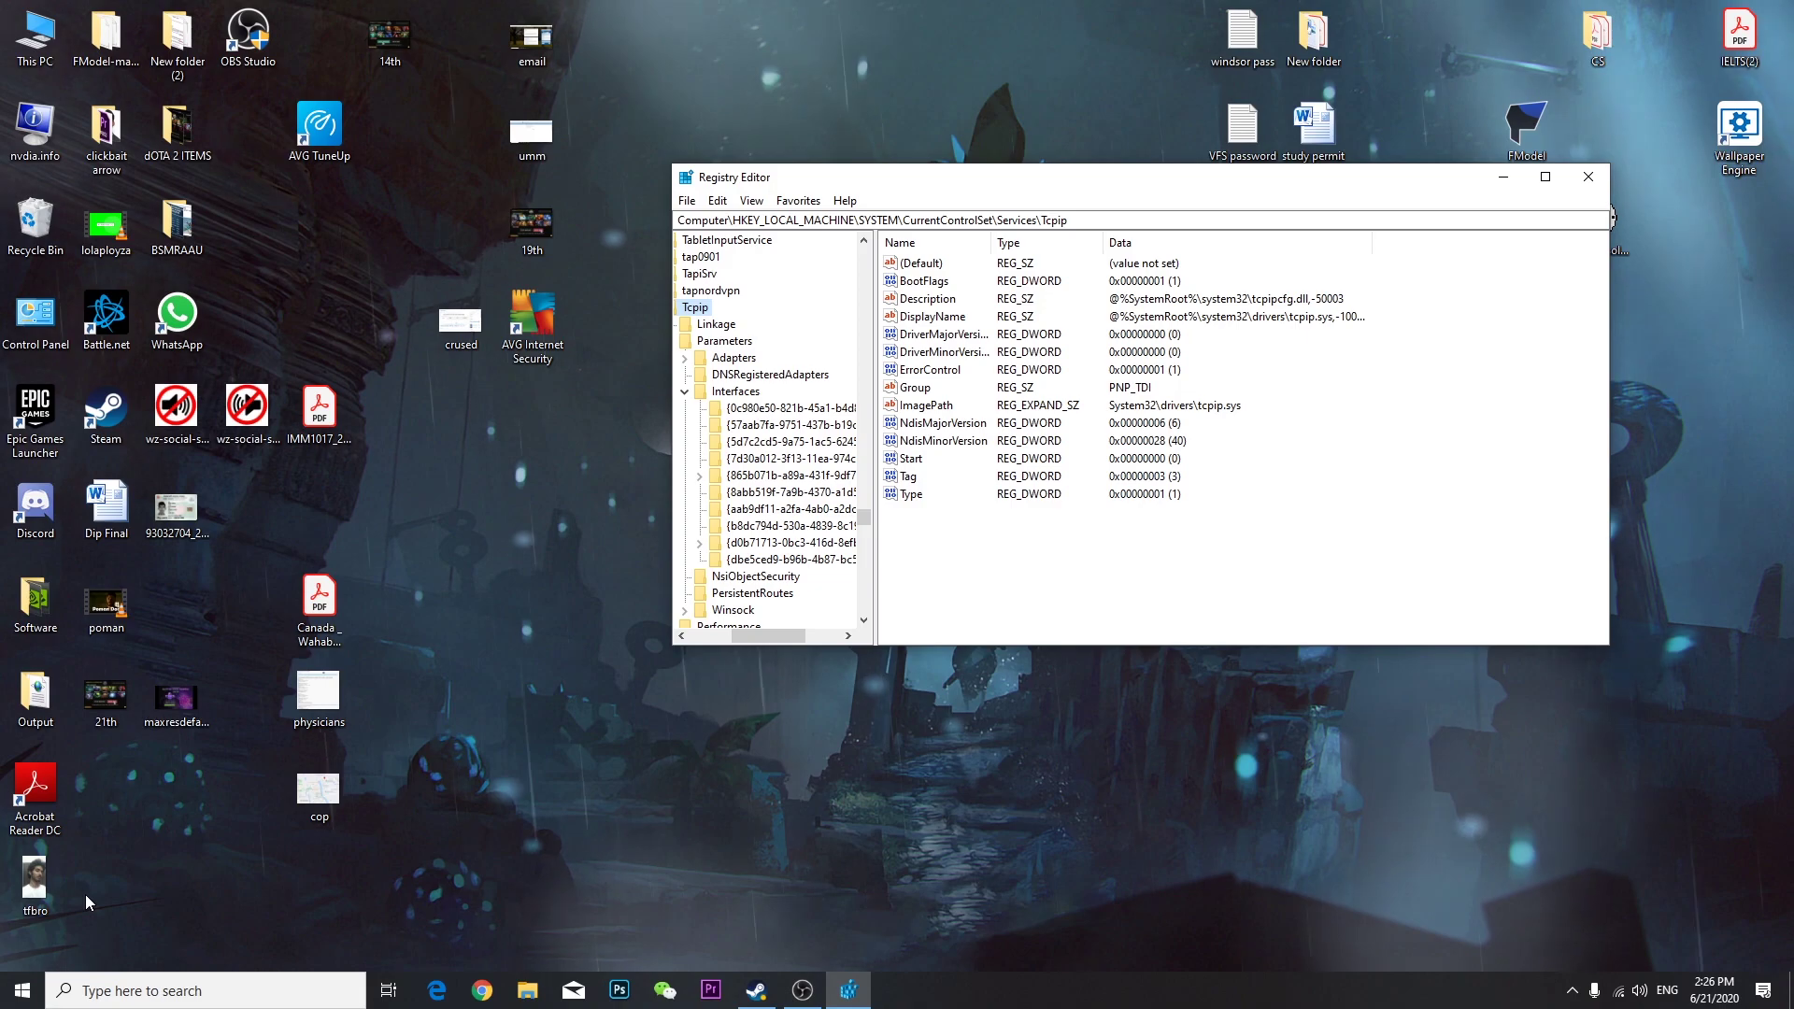
Open Command Prompt from Start search and run ipconfig
left_click(22, 990)
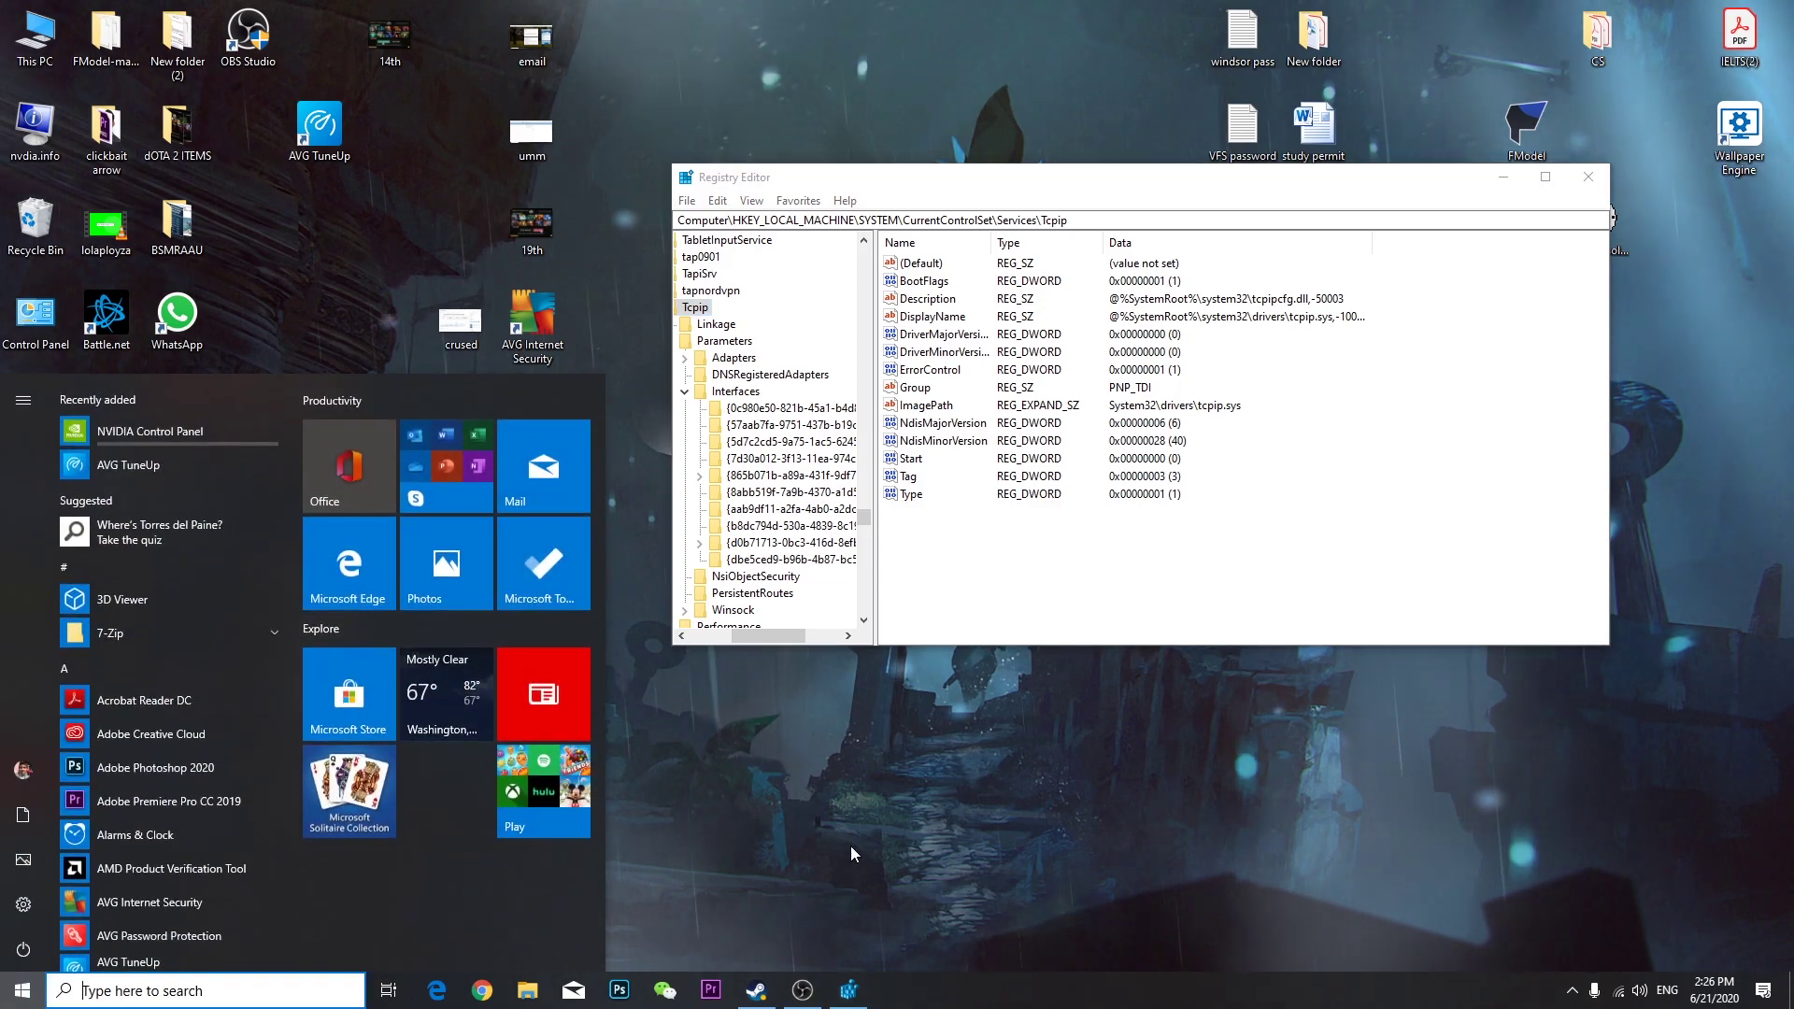
type("cmd")
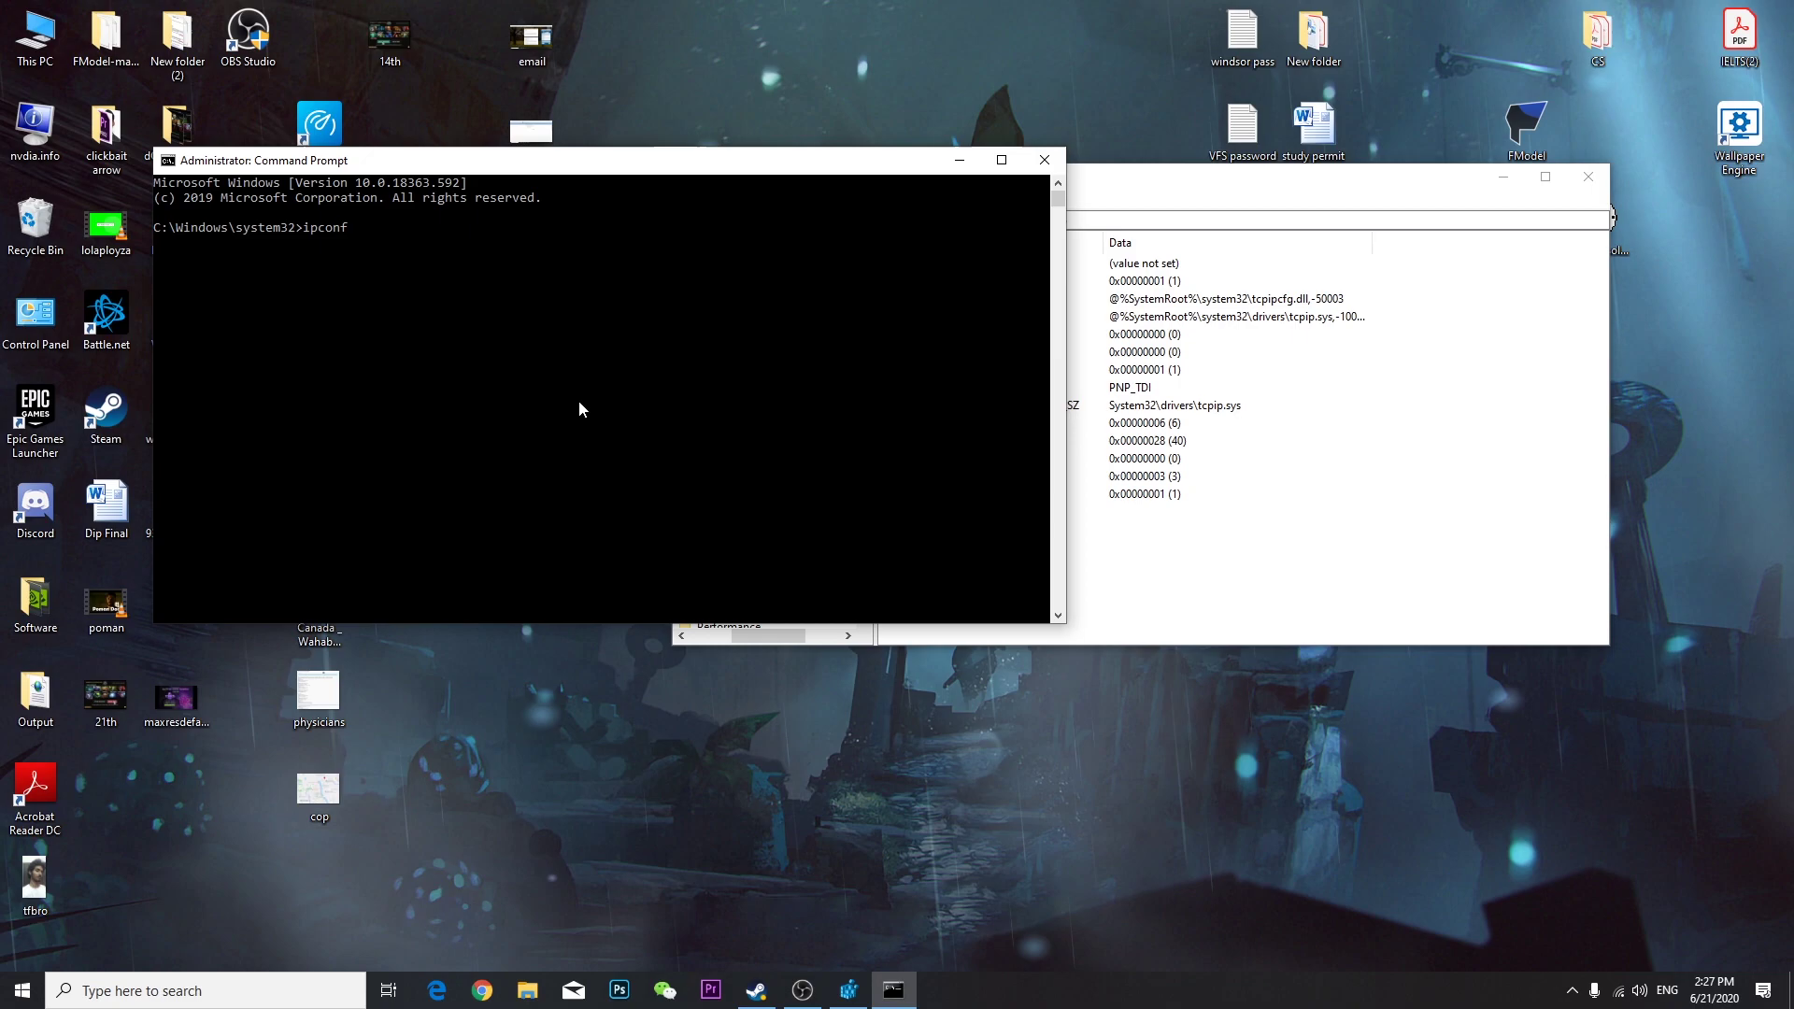
type("ig")
key("Return")
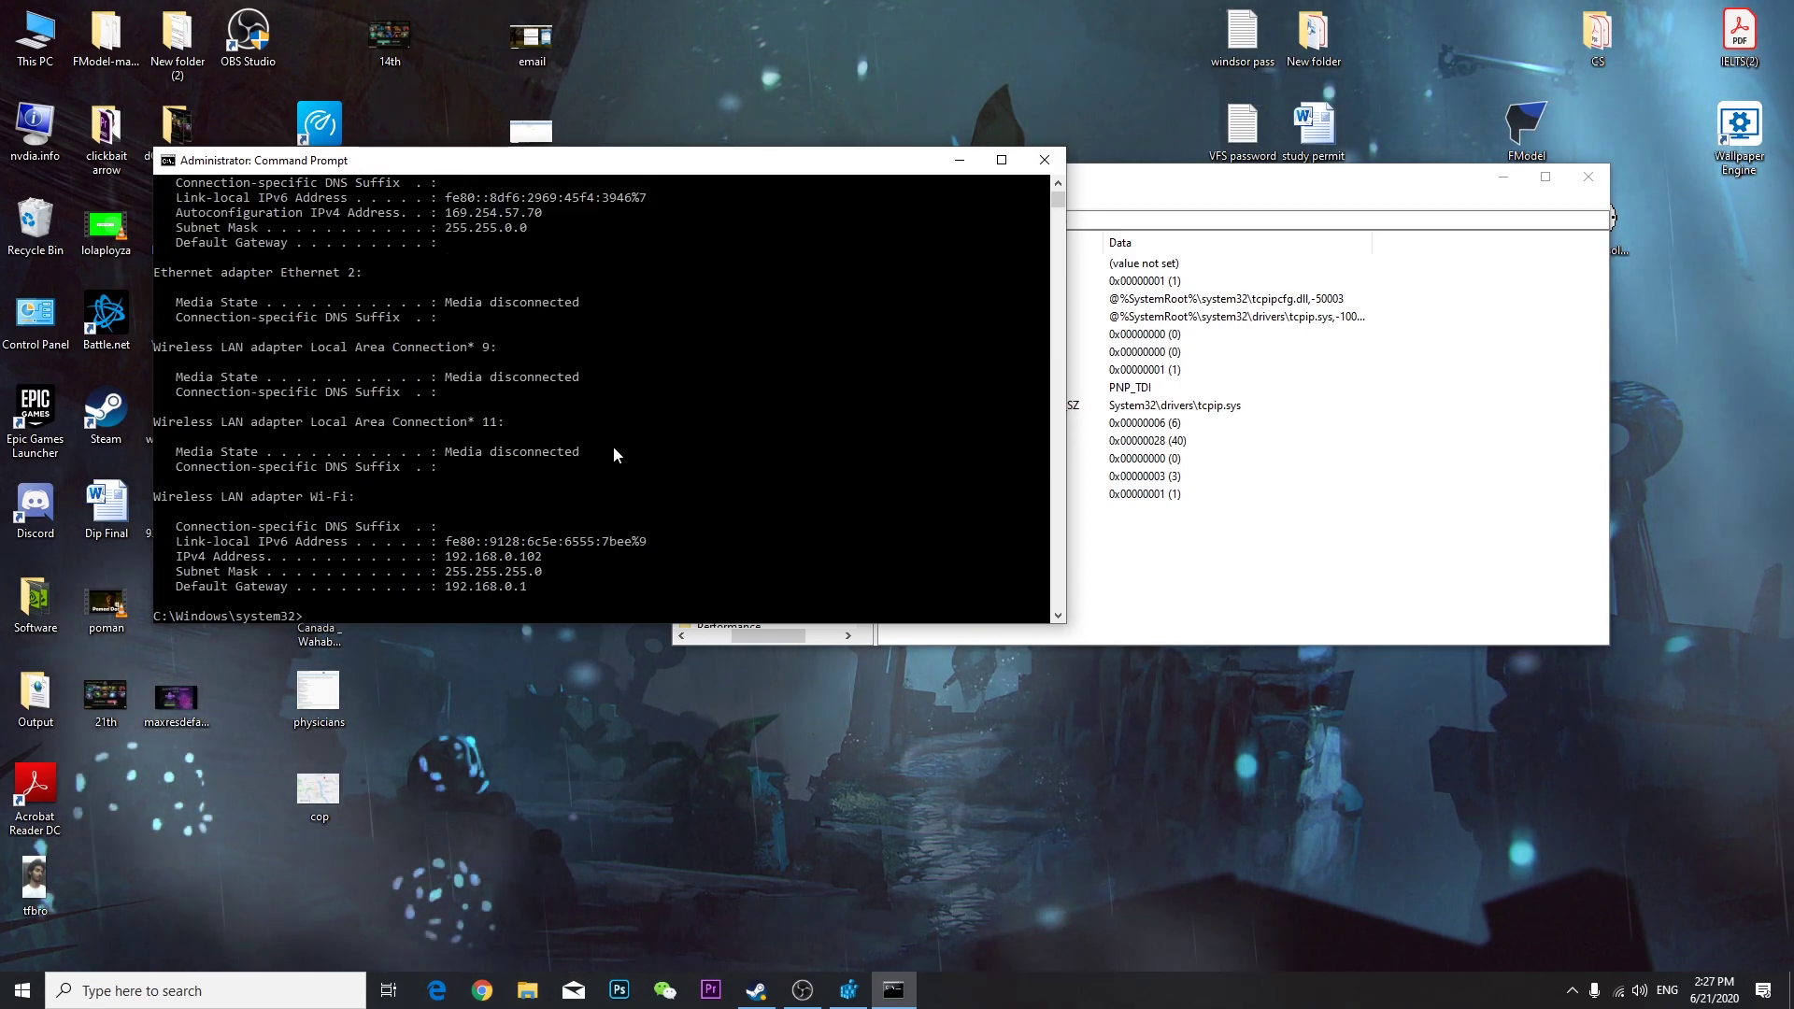
Select the Wi-Fi IPv4 address 192.168.0.102 and default gateway 192.168.0.1
left_click(552, 559)
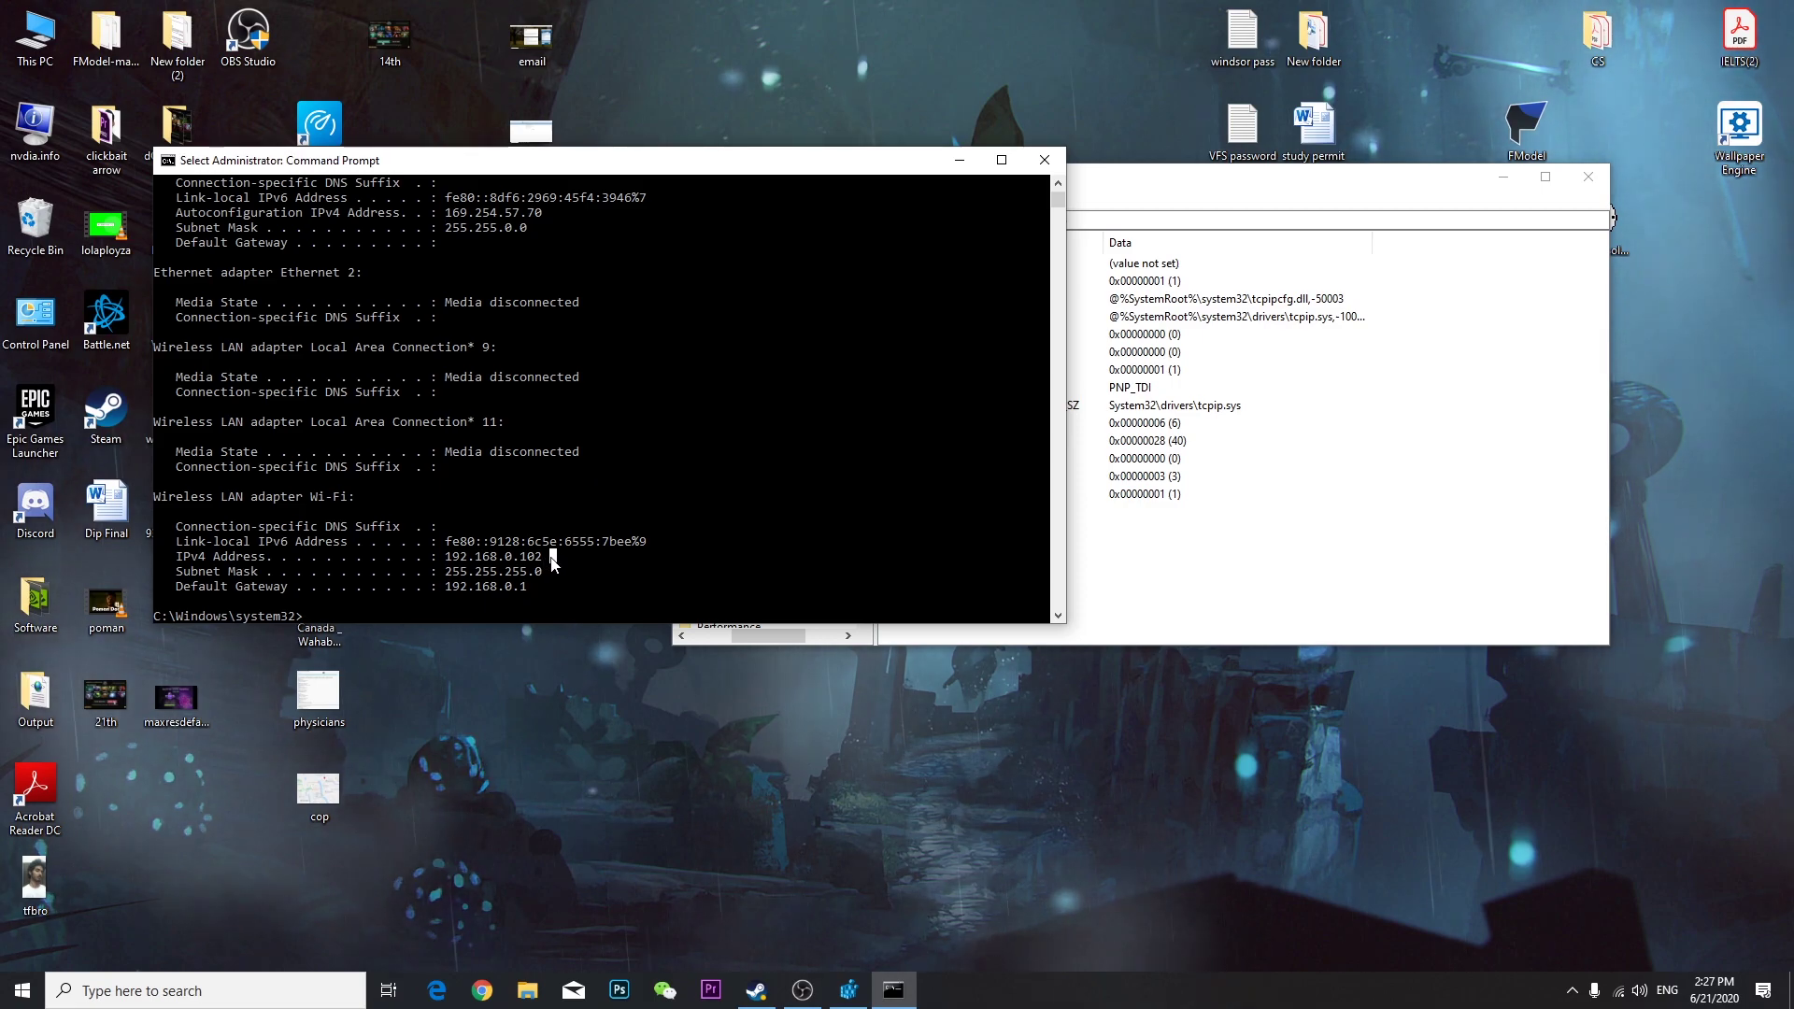
left_click_drag(552, 559, 449, 563)
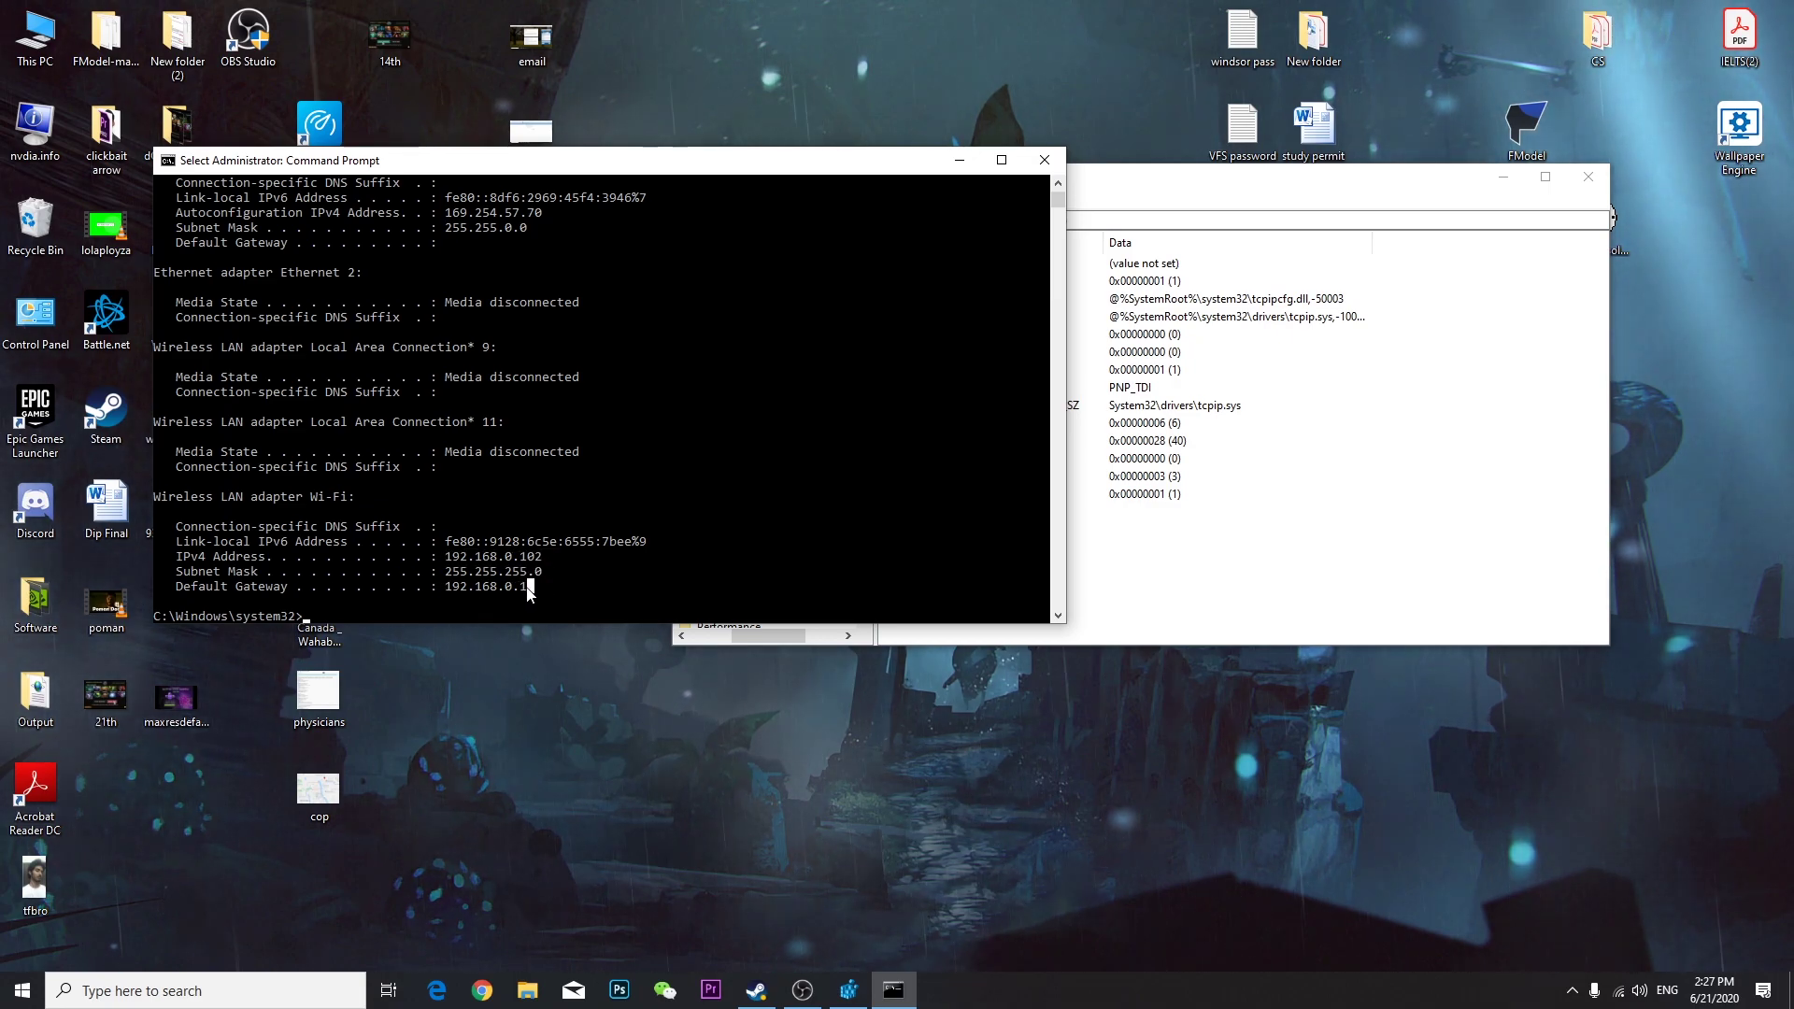
left_click_drag(529, 590, 452, 594)
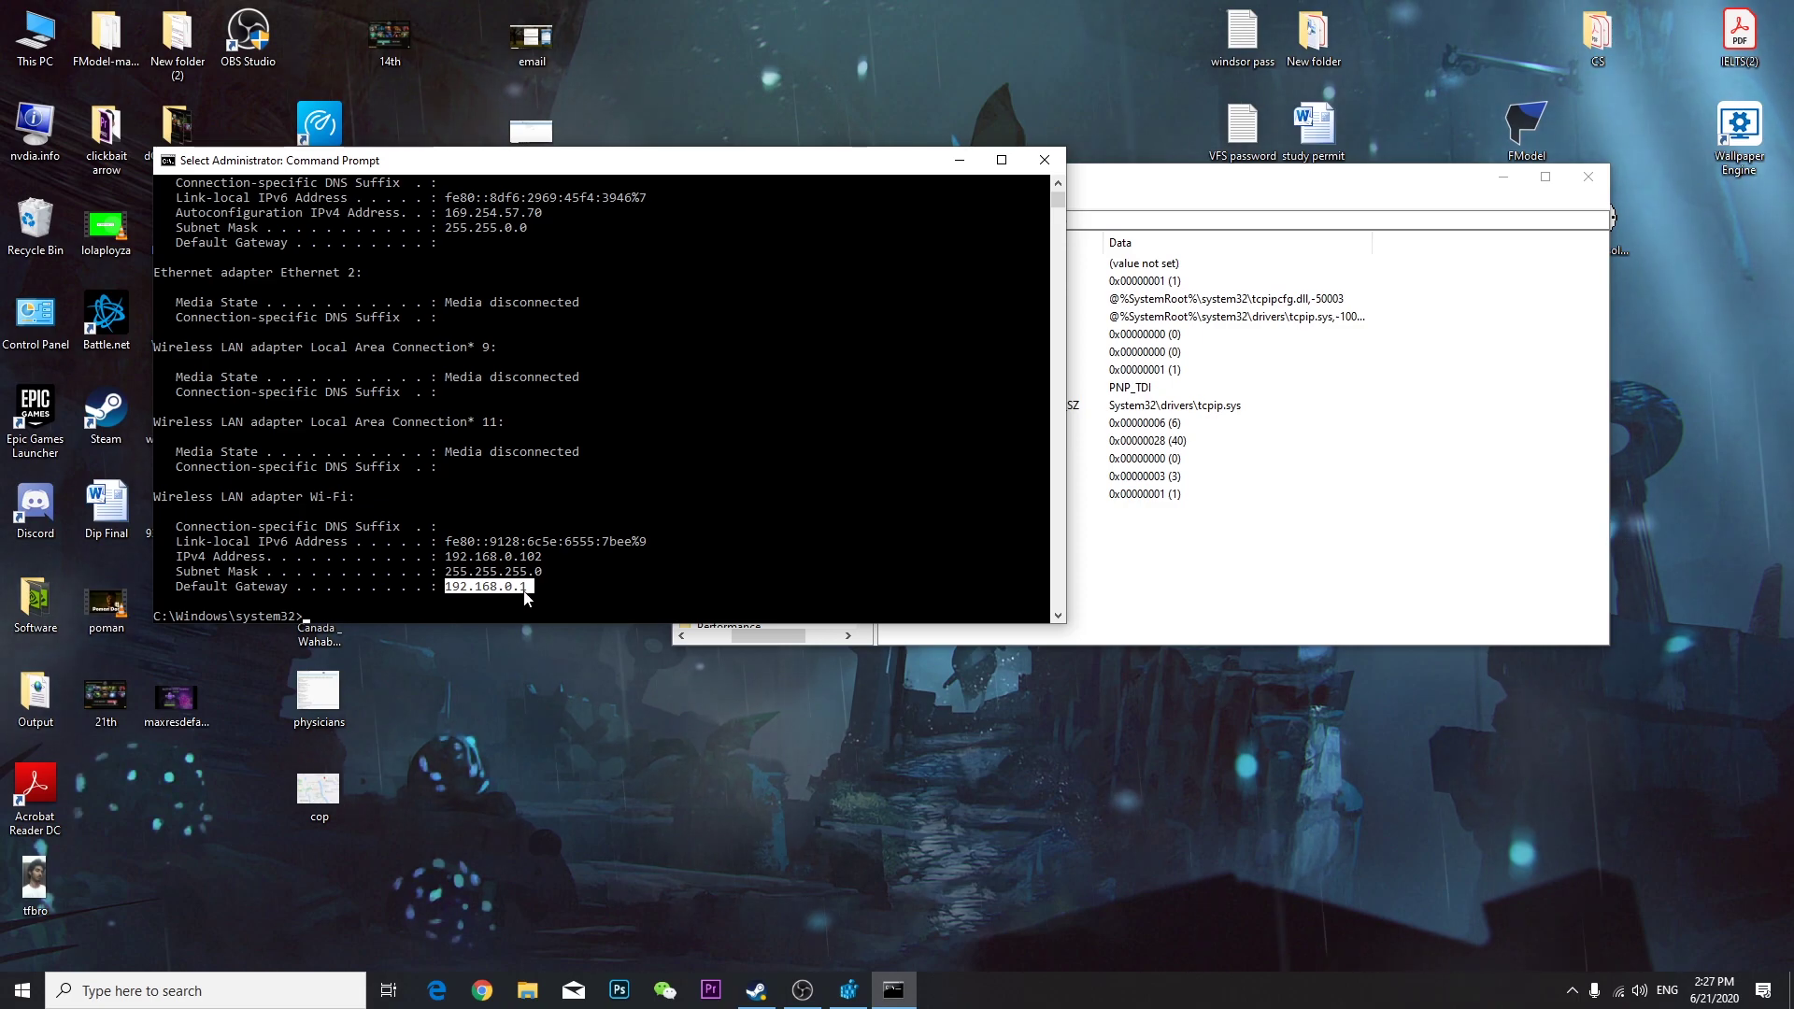
Browse the Interfaces adapter keys and select the one's DhcpIPAddress value
left_click(1209, 228)
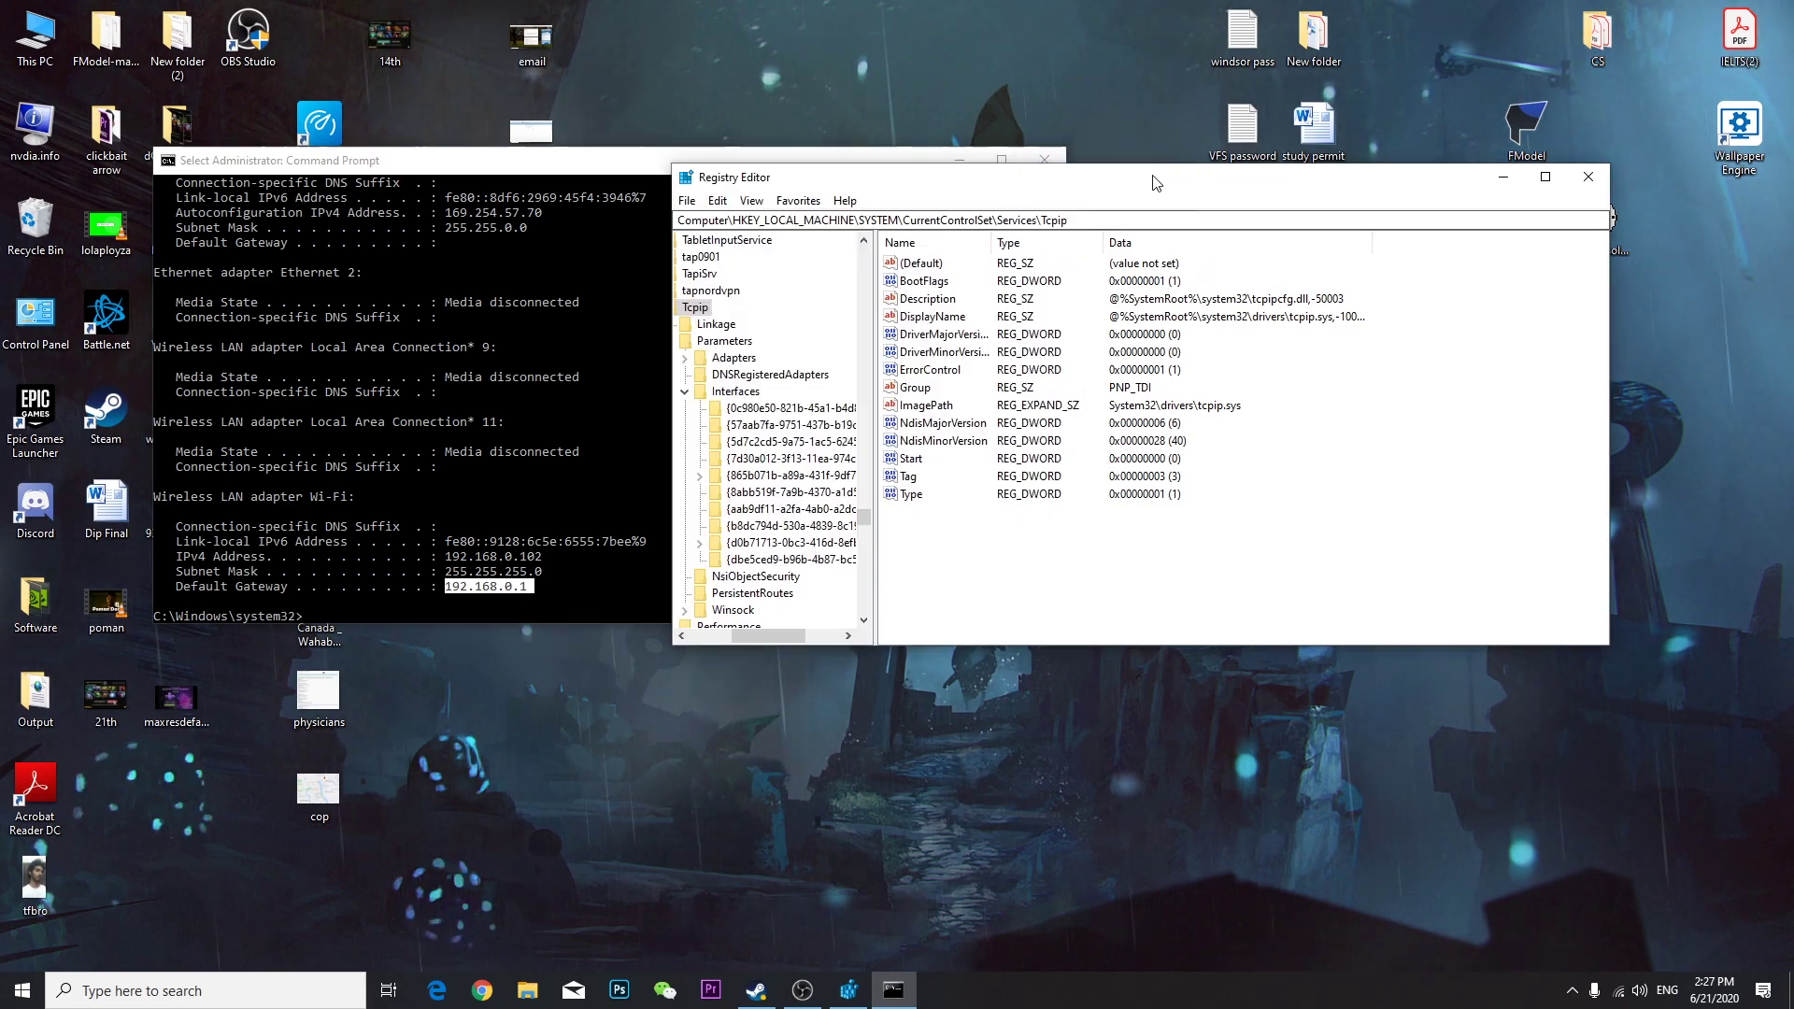
left_click(791, 407)
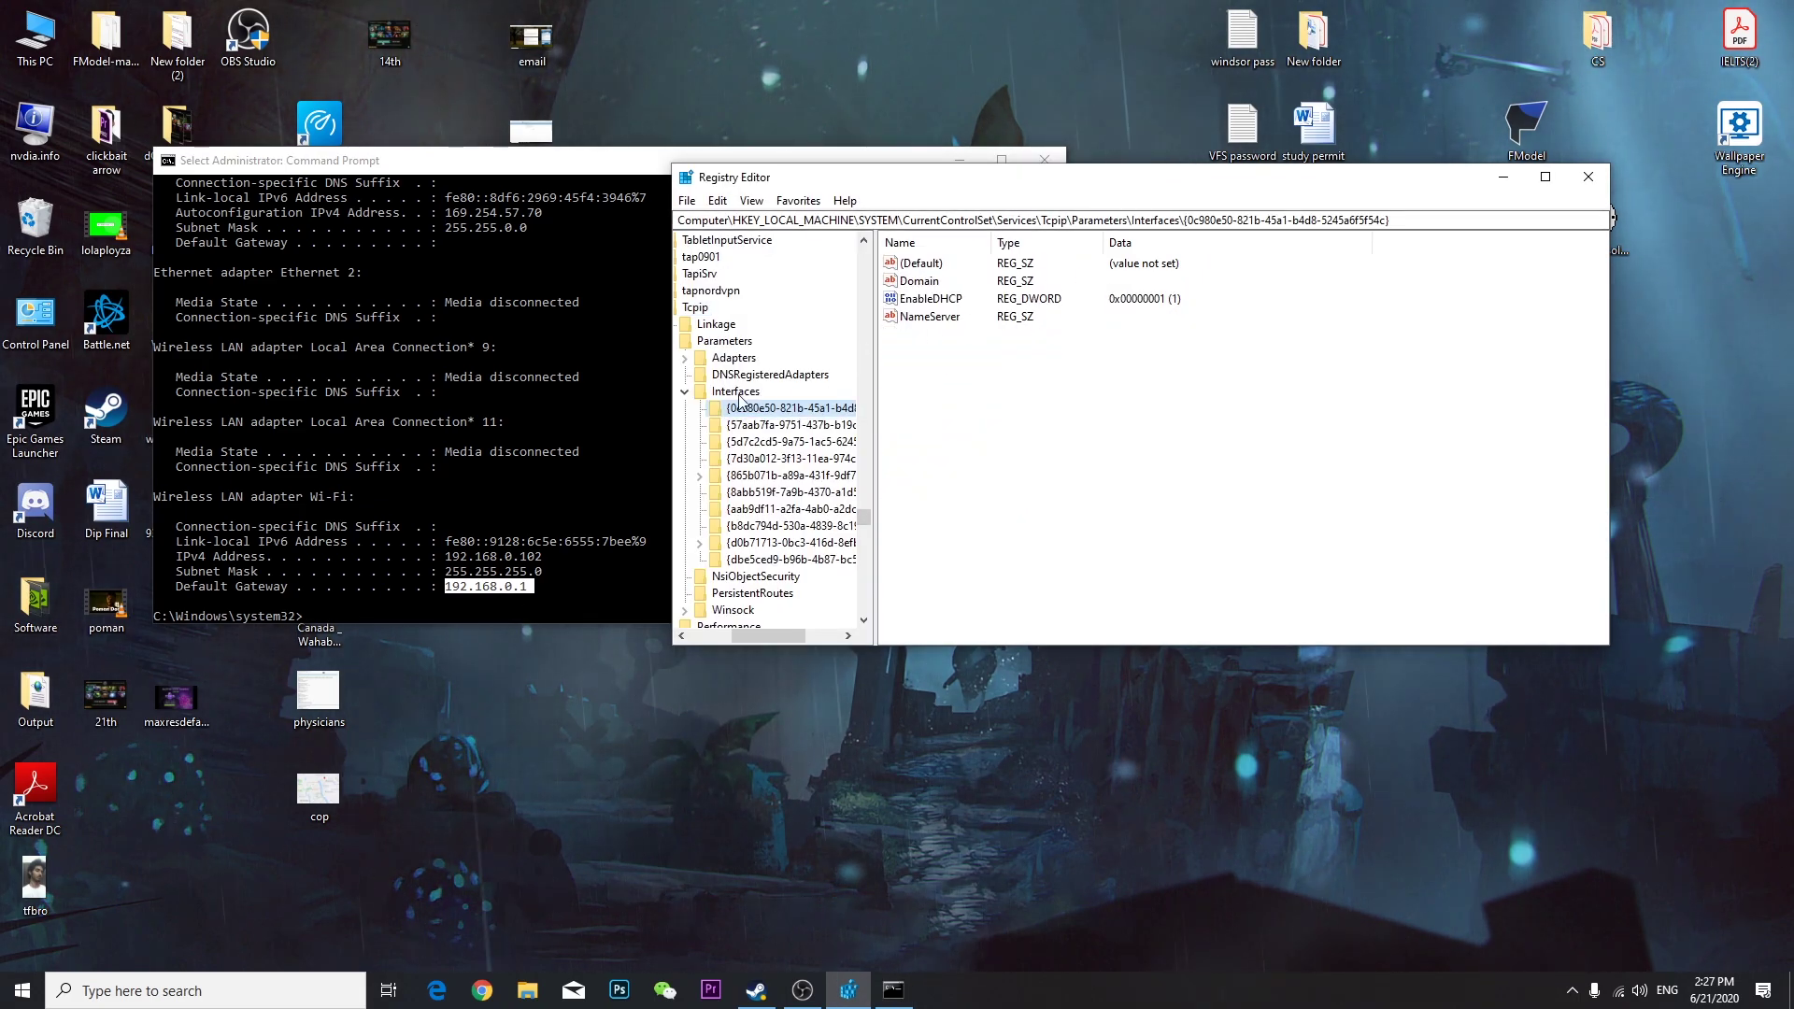
left_click(804, 425)
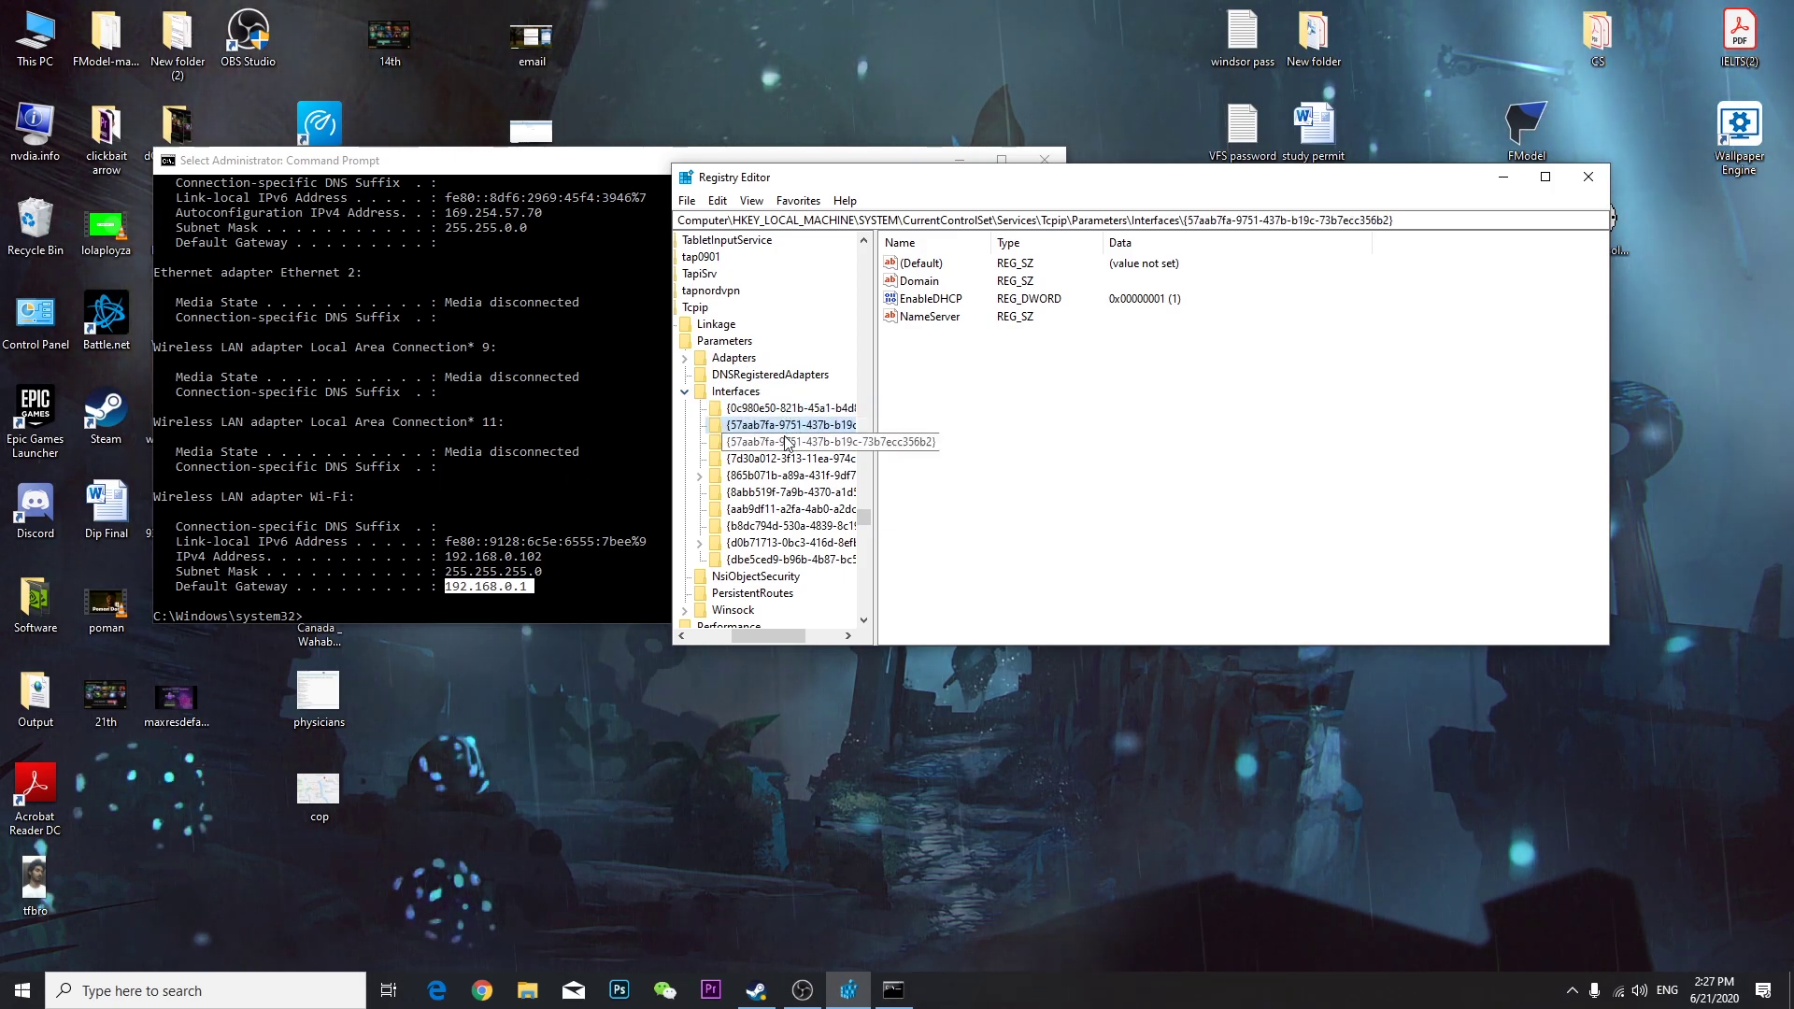
left_click(768, 476)
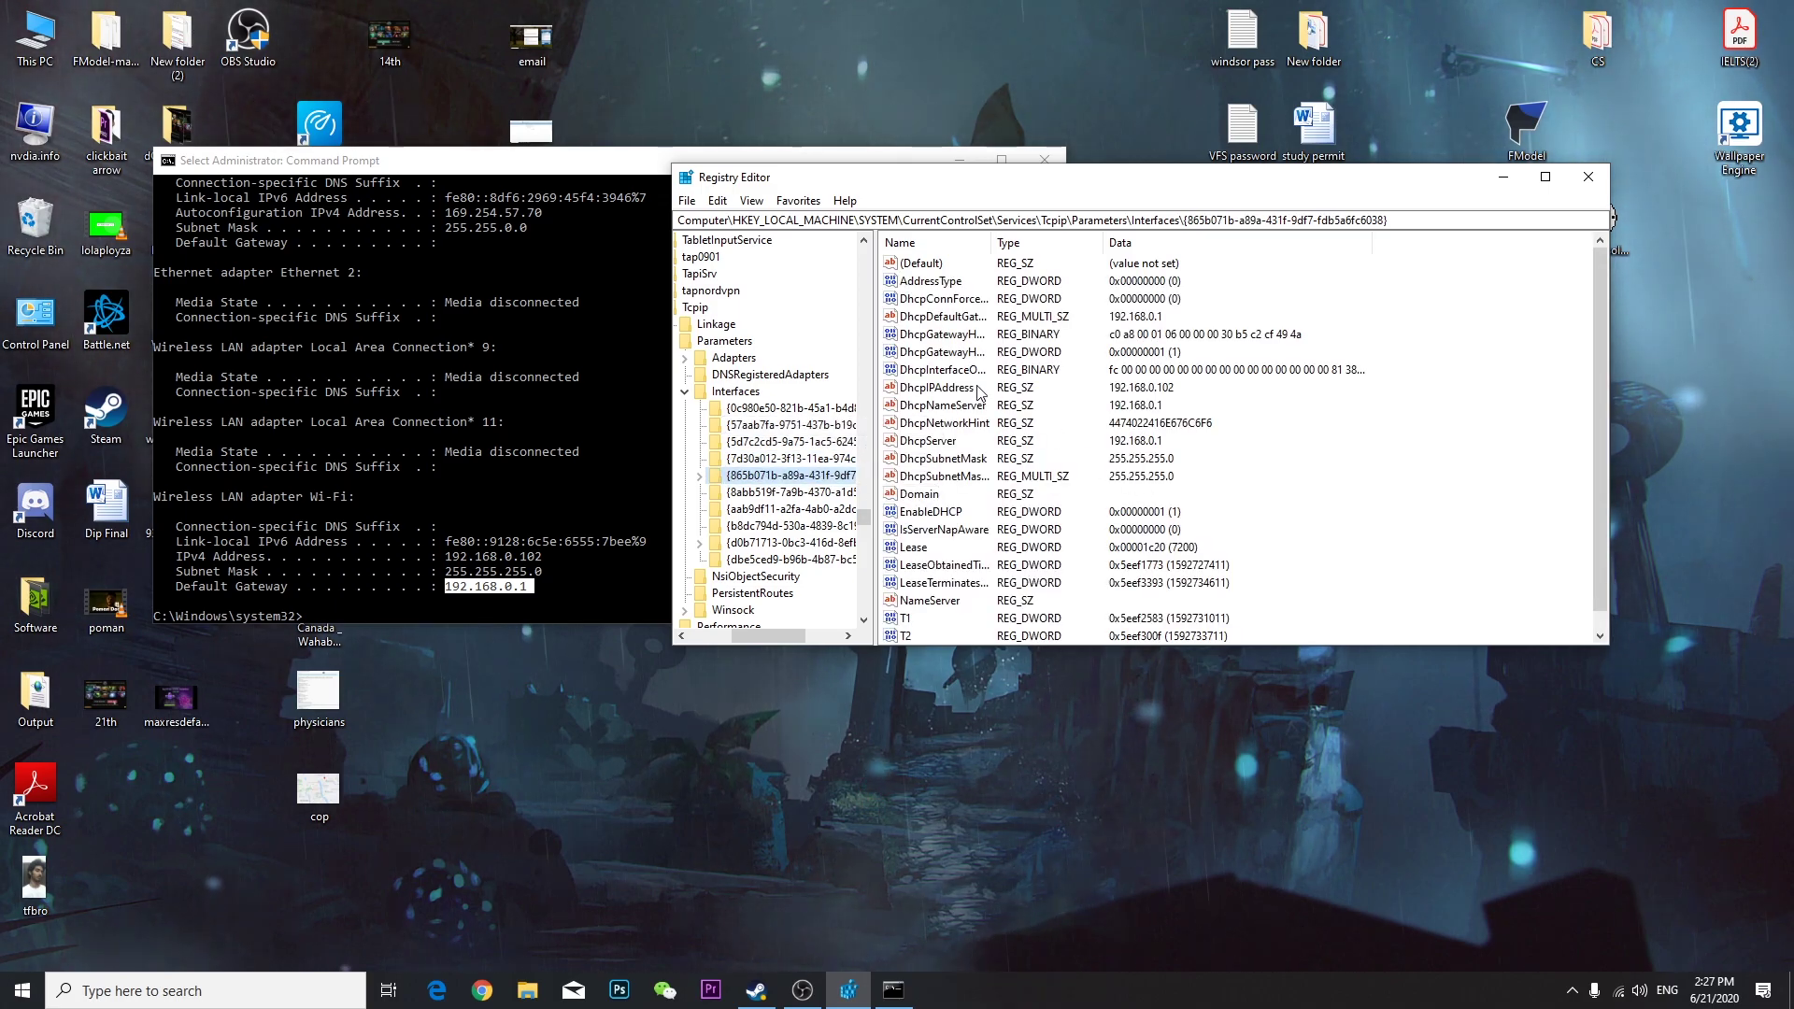
left_click(947, 389)
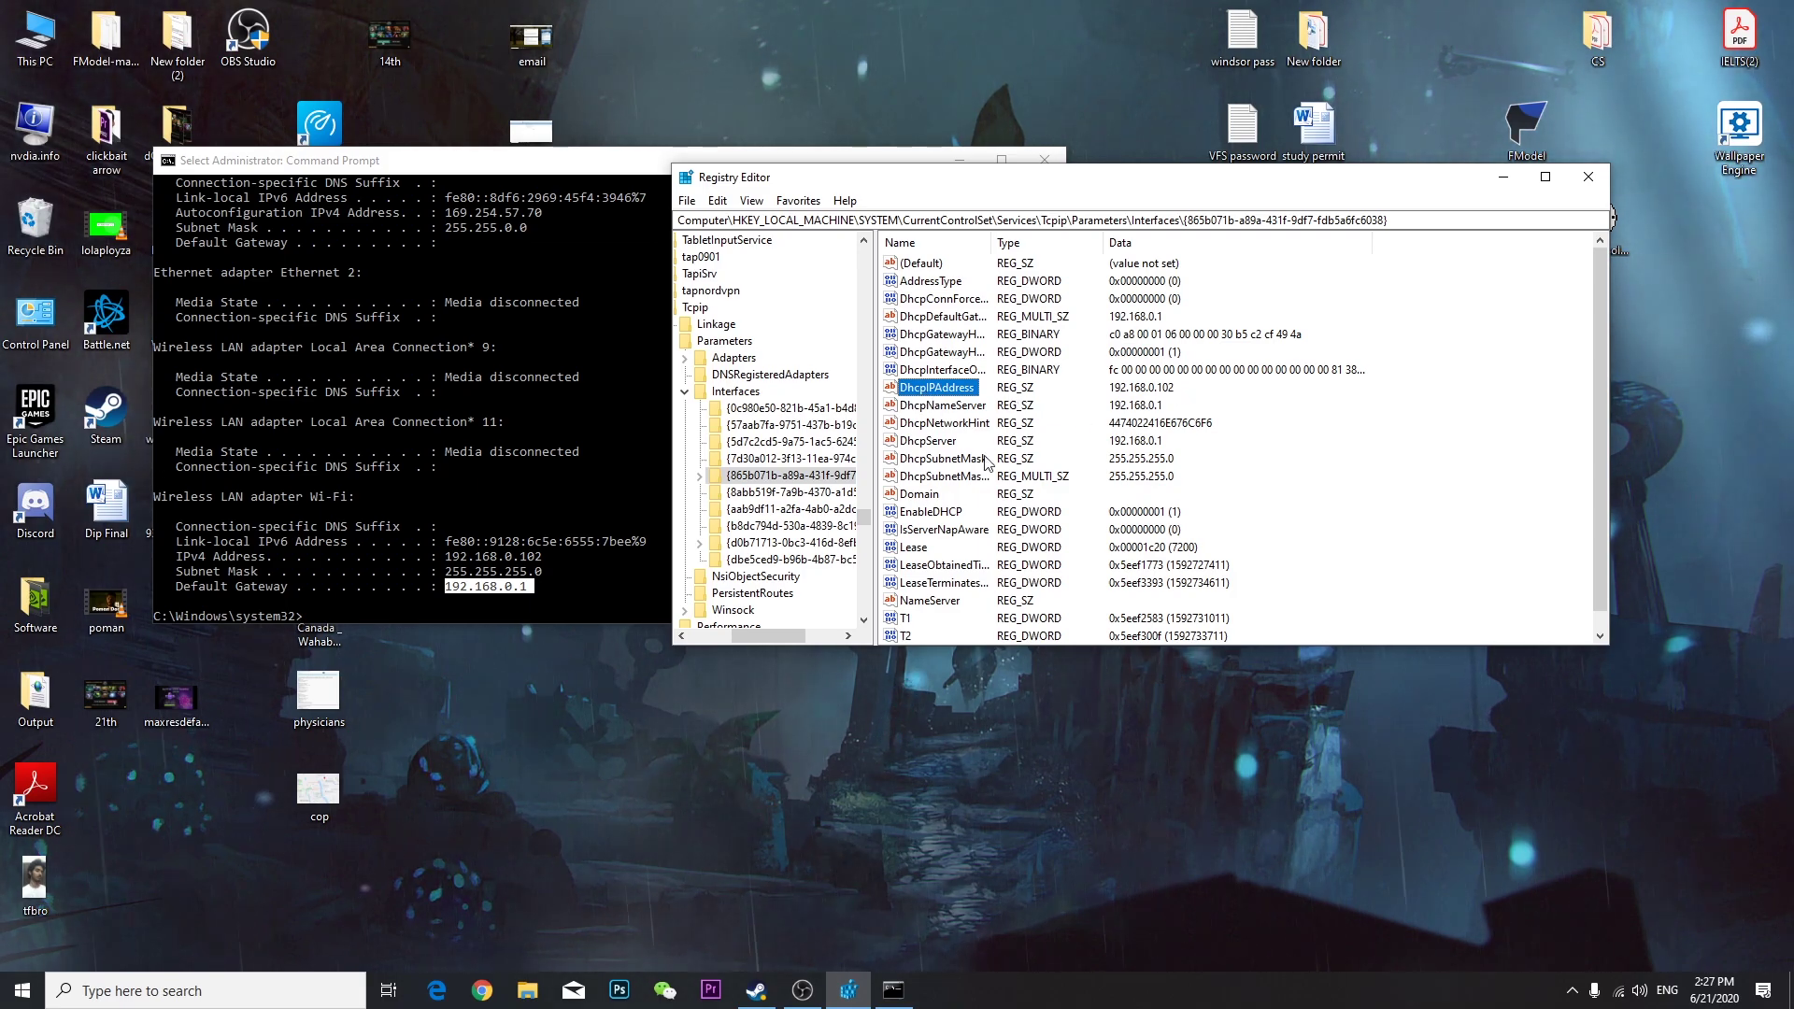
Compare against ipconfig and settle on the interface key with DhcpIPAddress 192.168.0.102
left_click(553, 568)
left_click(458, 558)
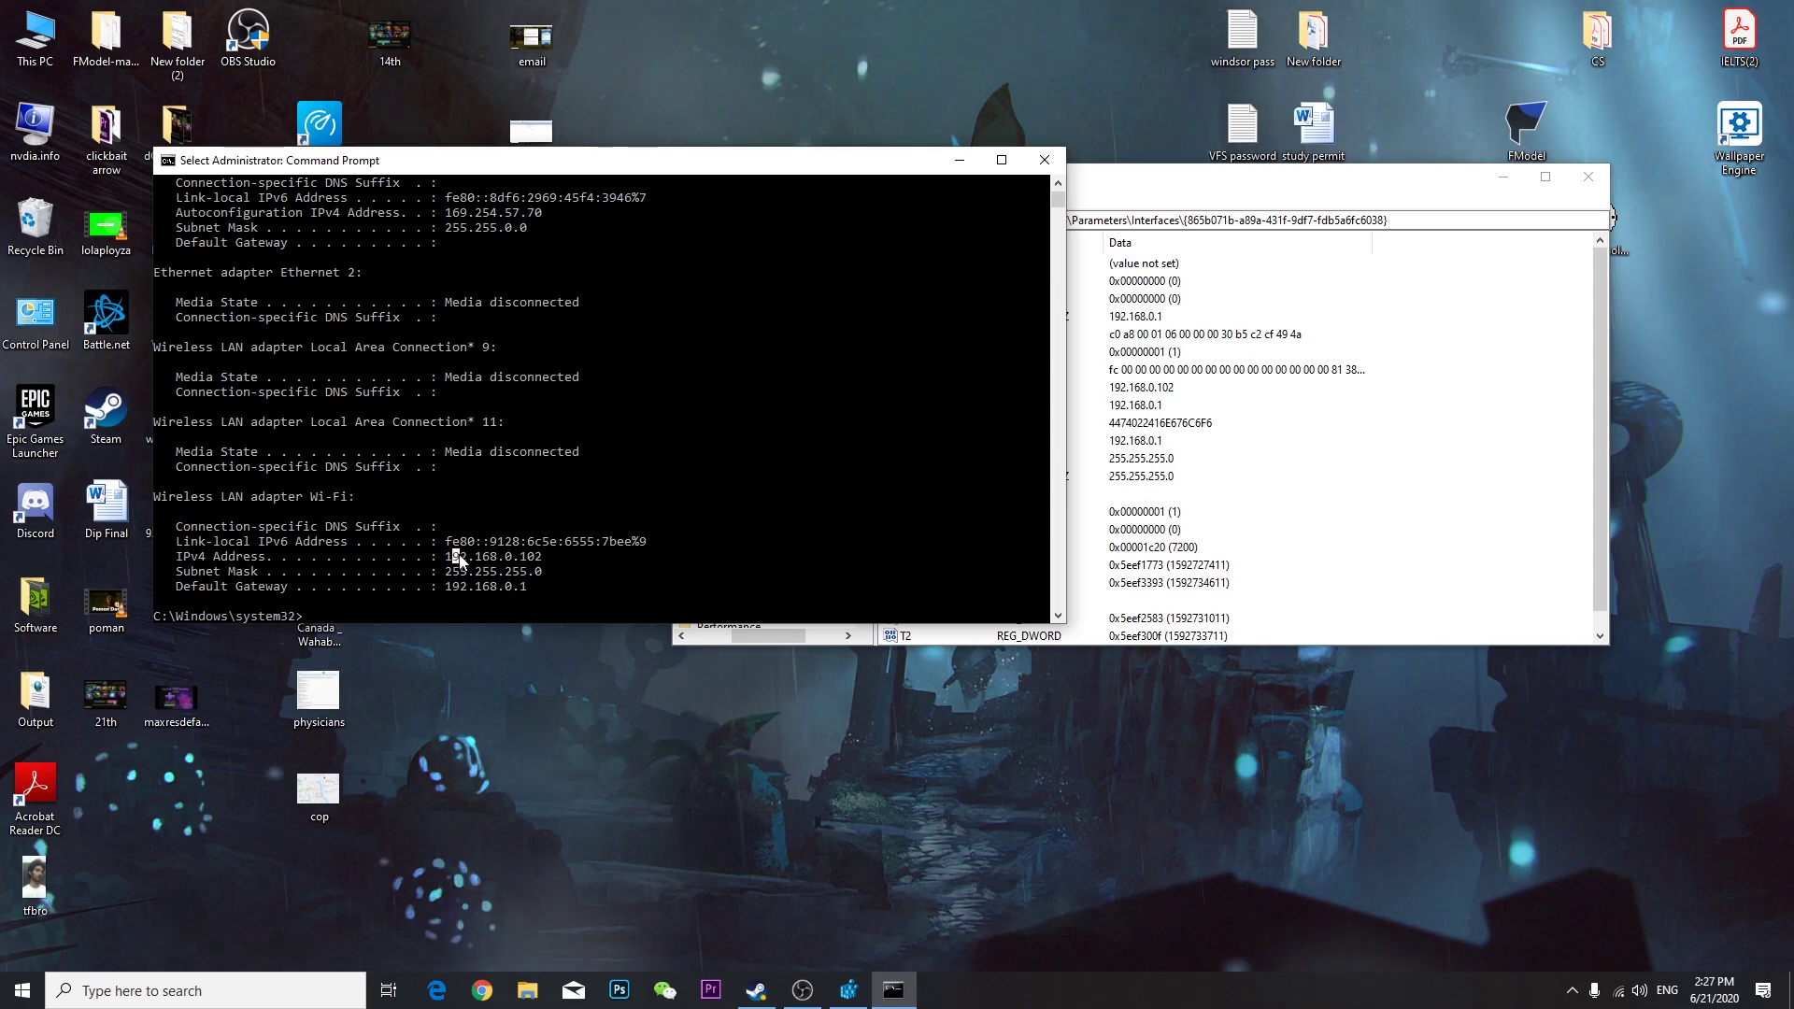
left_click(1157, 391)
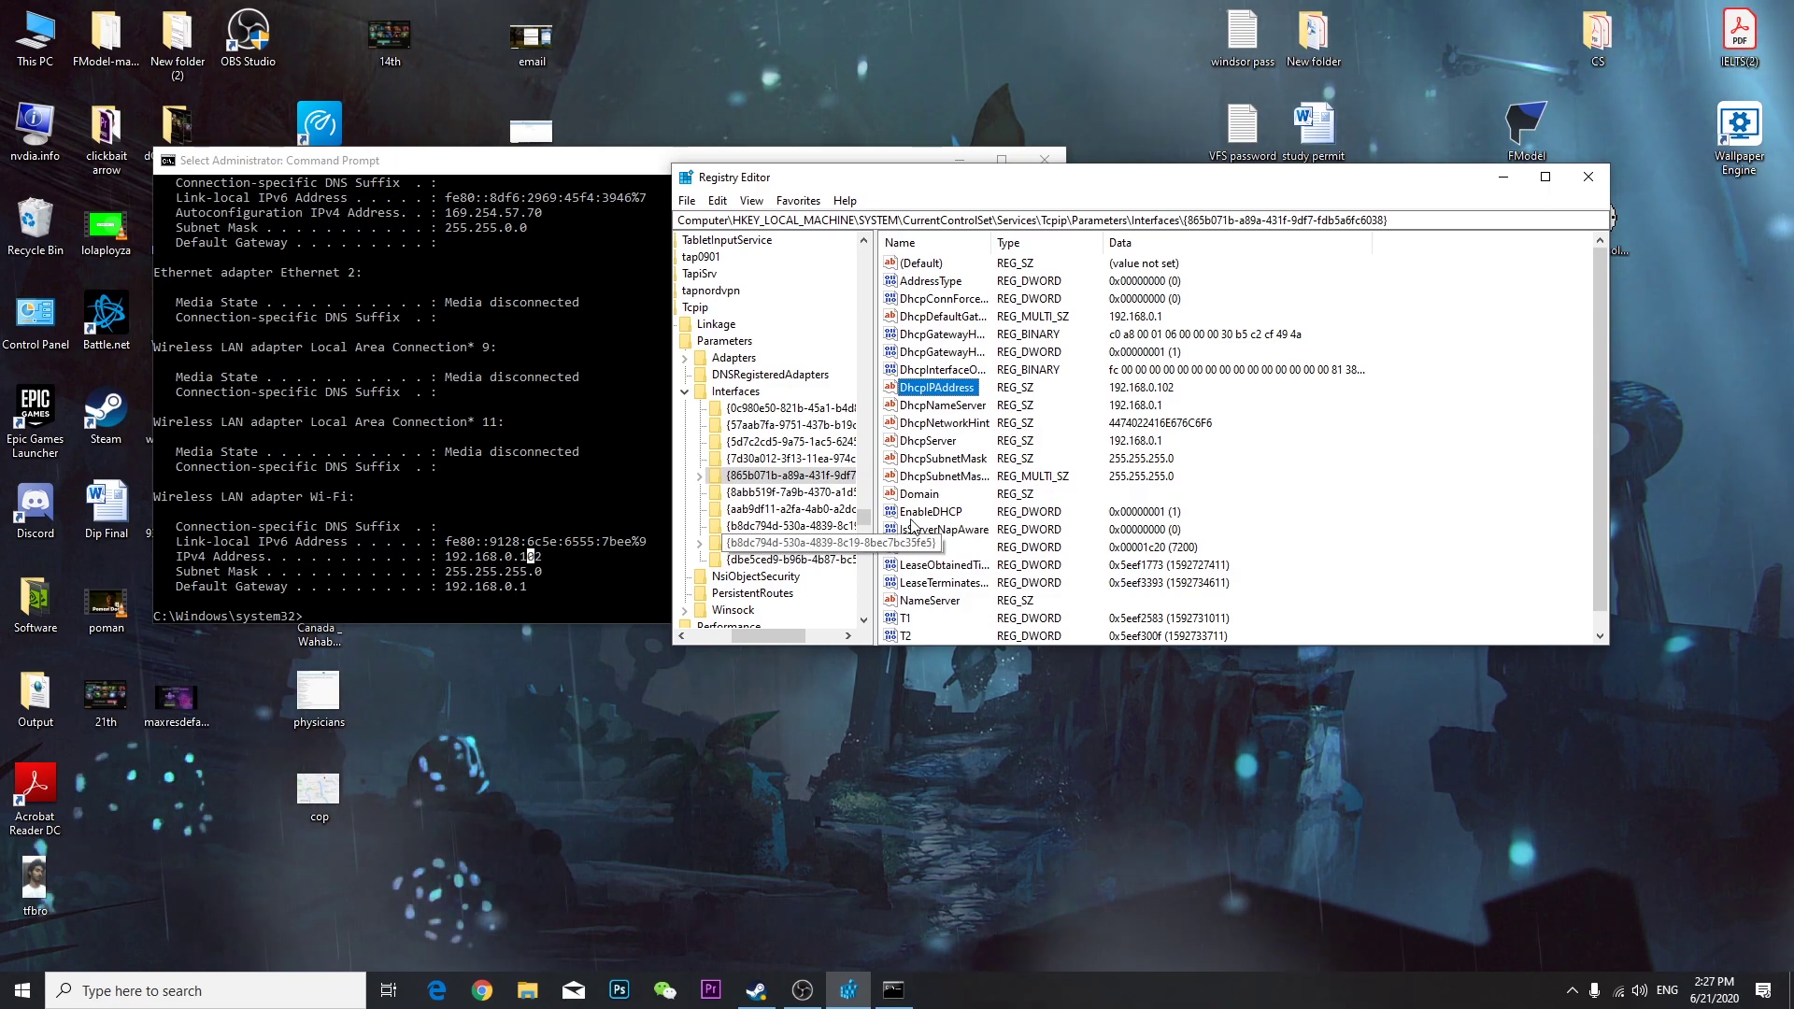
scroll(1253, 453, "down", 1)
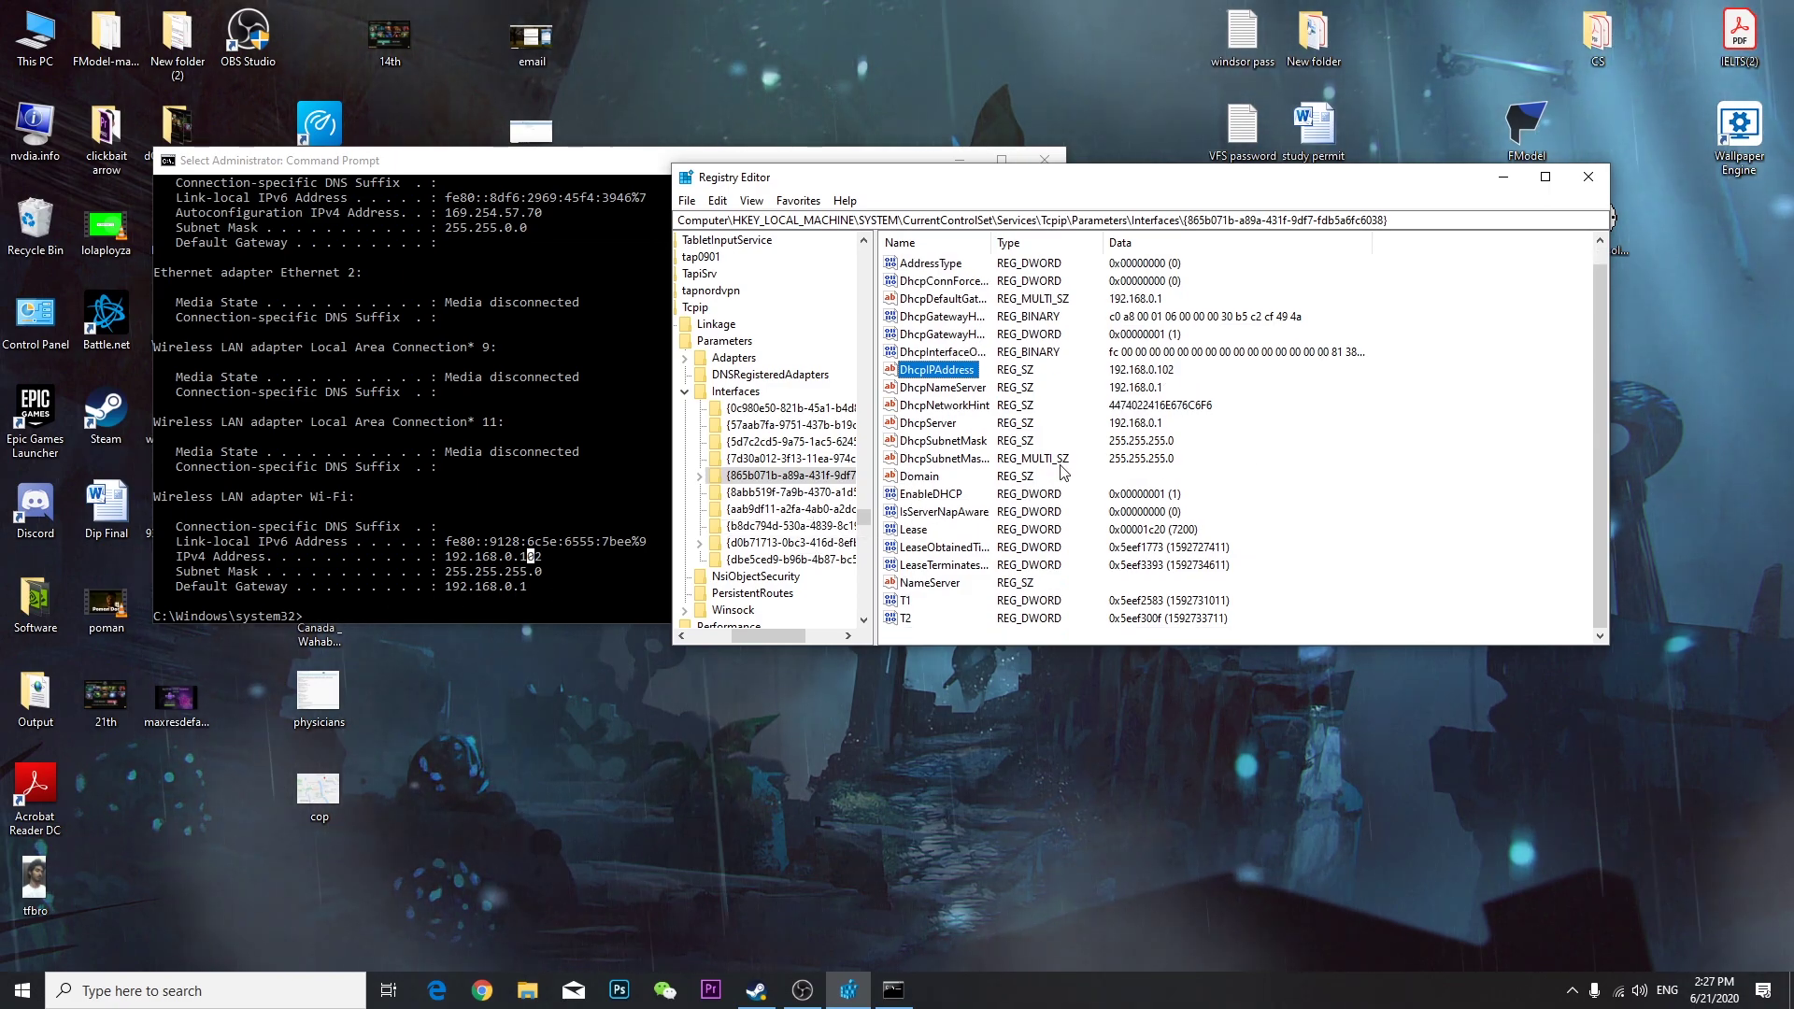
left_click(699, 476)
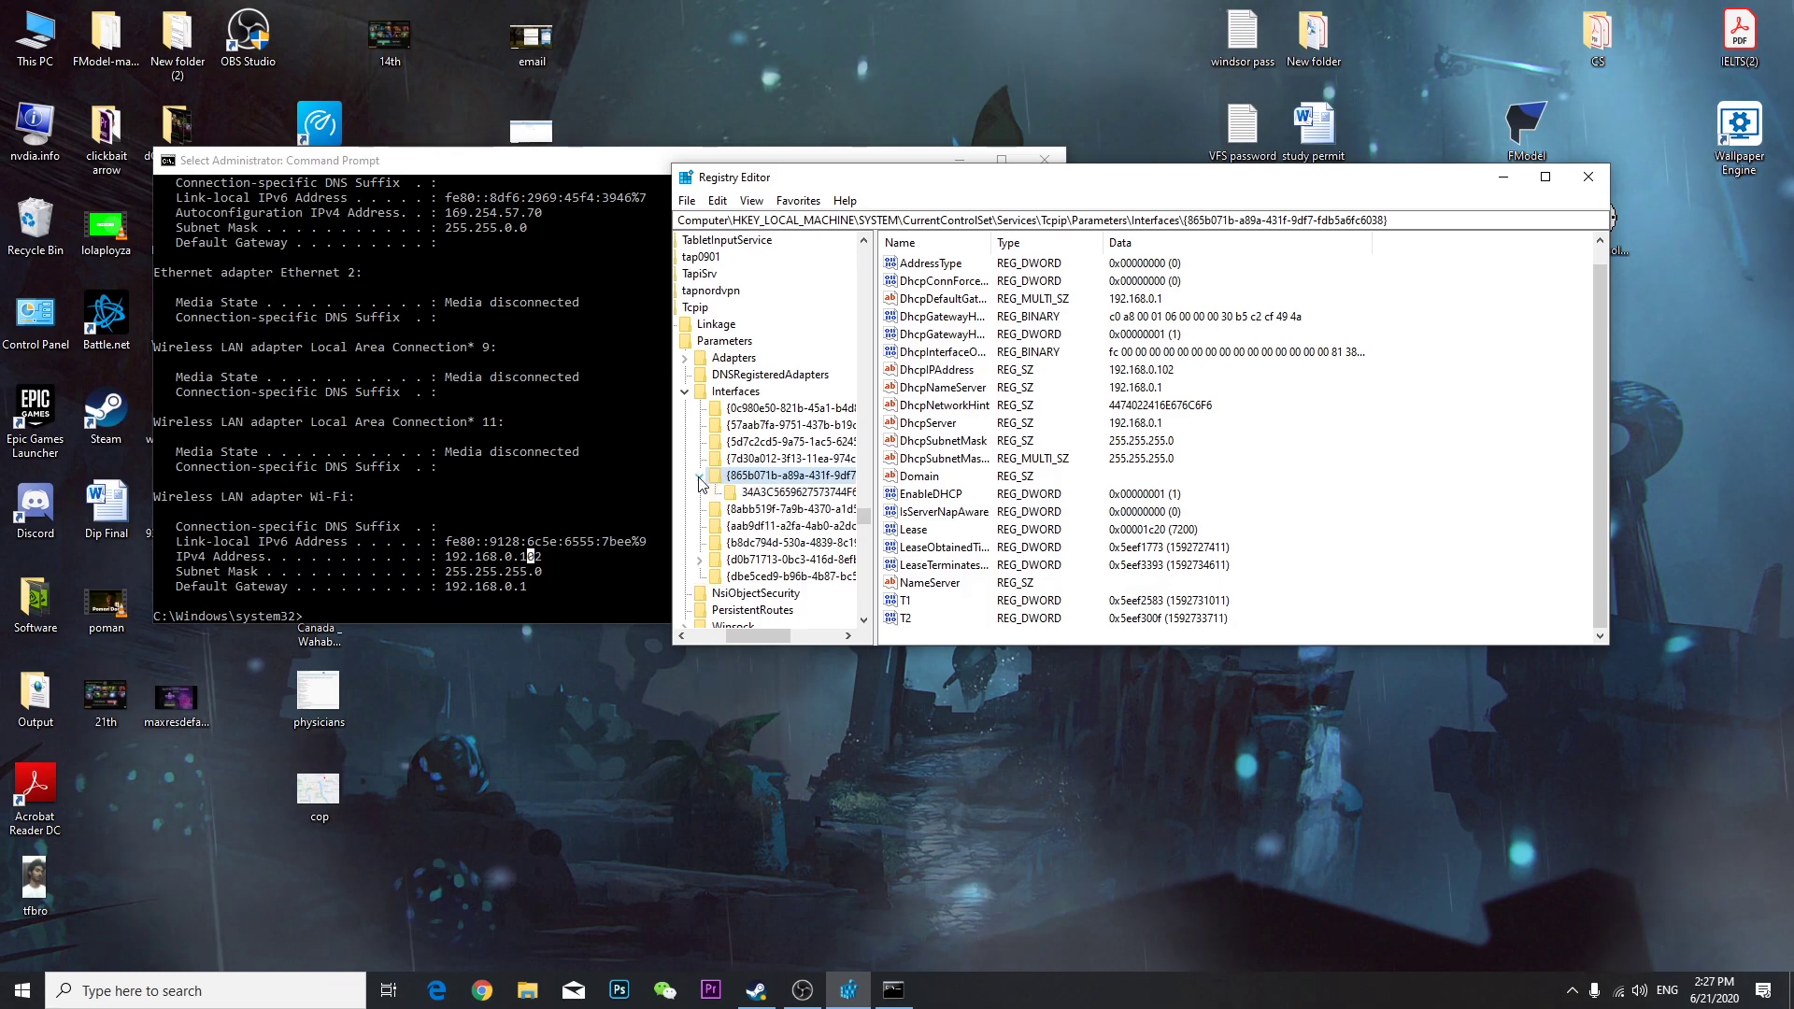
left_click(794, 493)
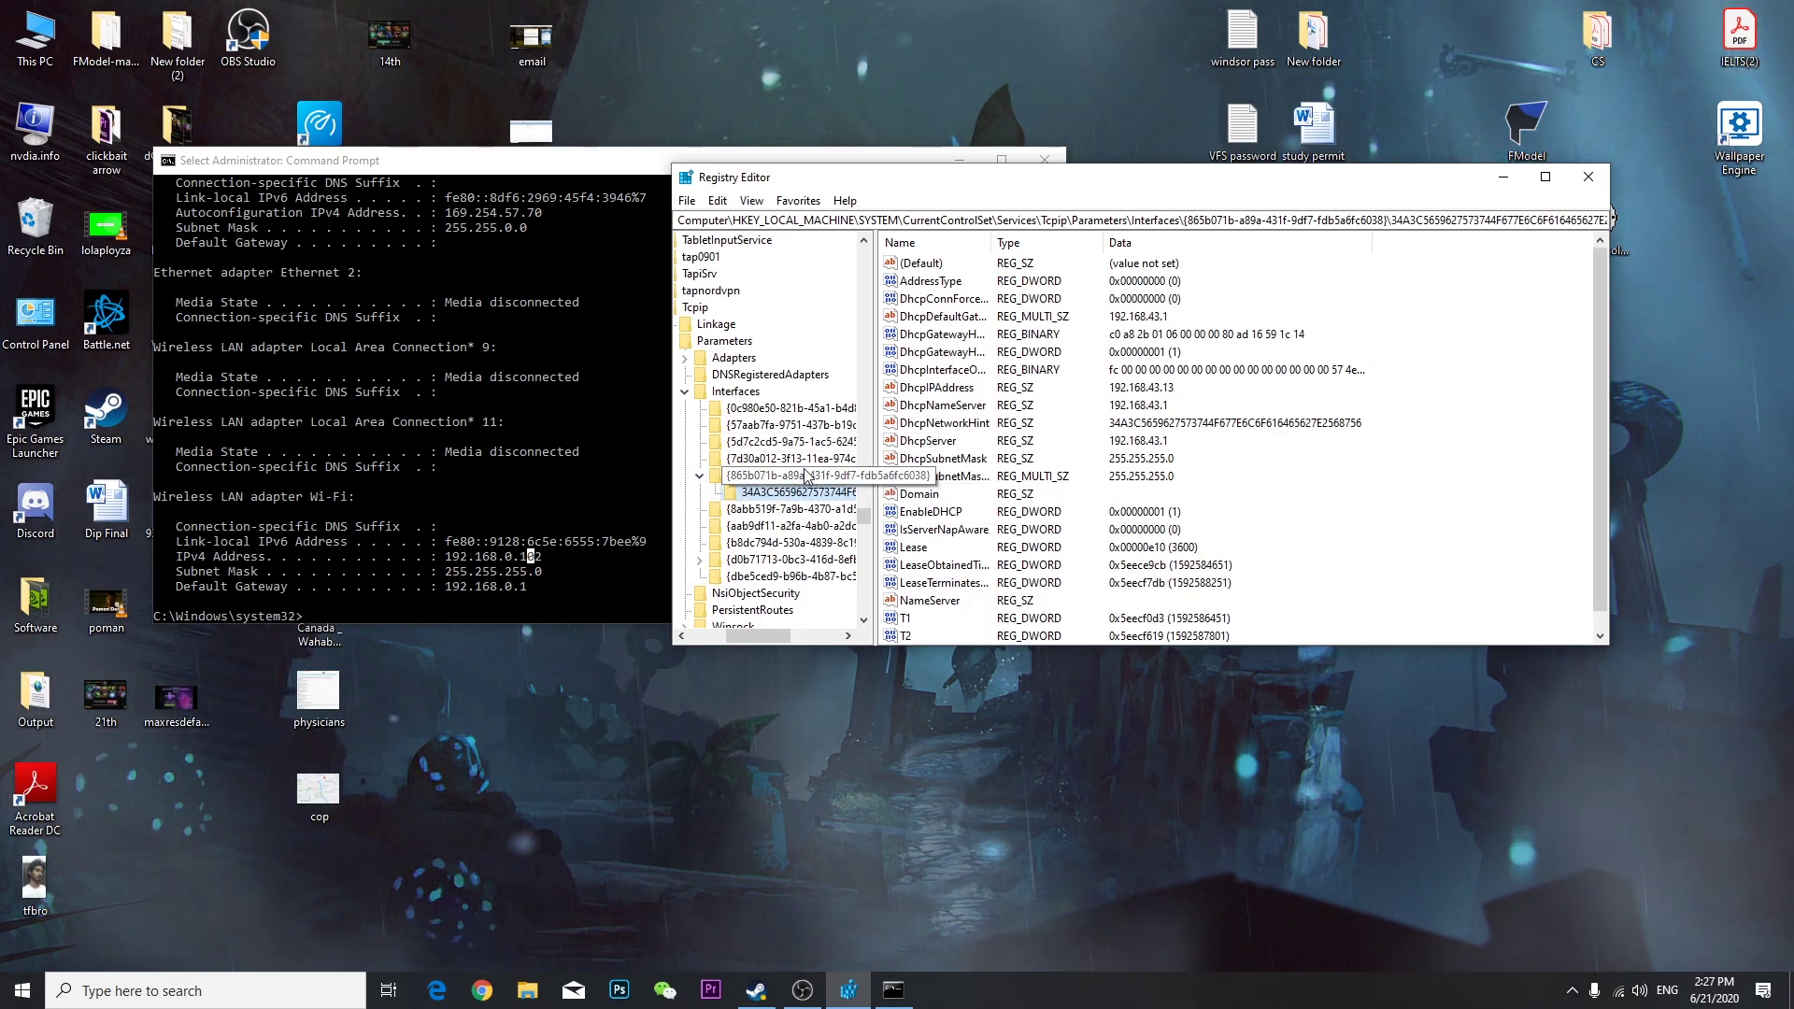
left_click(806, 475)
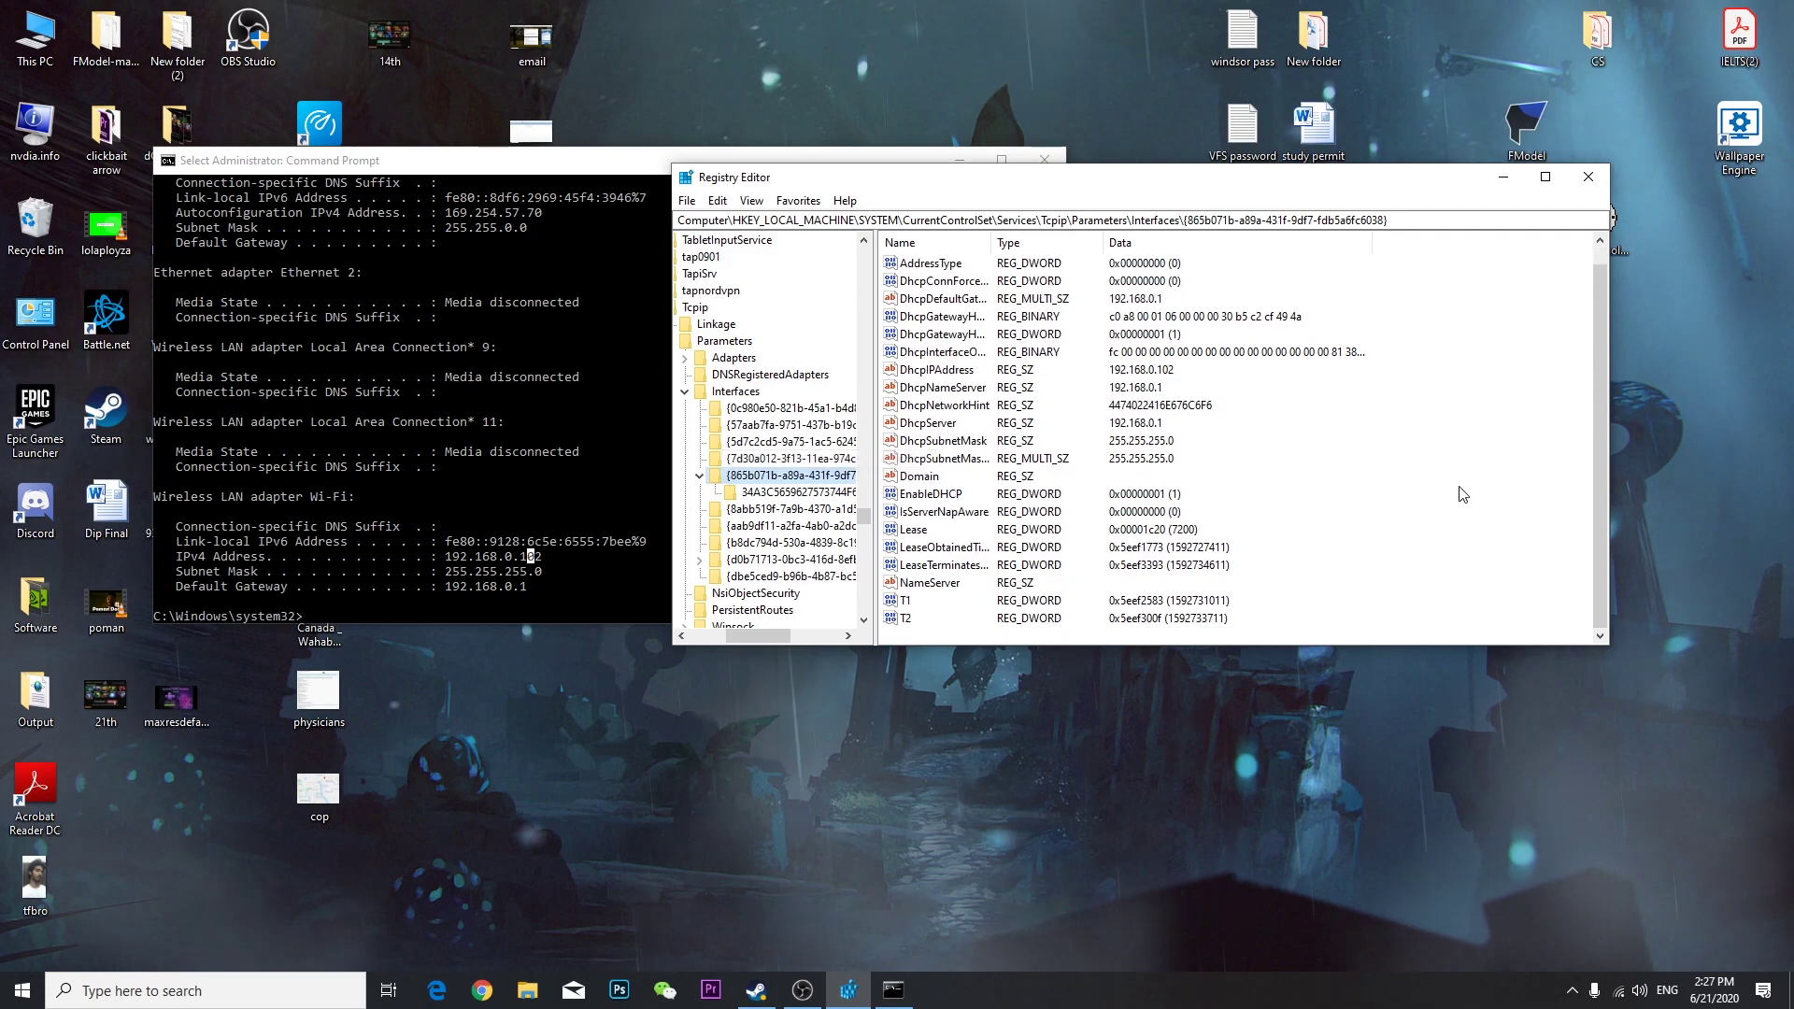
Add a DWORD (32-bit) value TcpAckFrequency with data 1
right_click(1504, 529)
mouse_move(1549, 537)
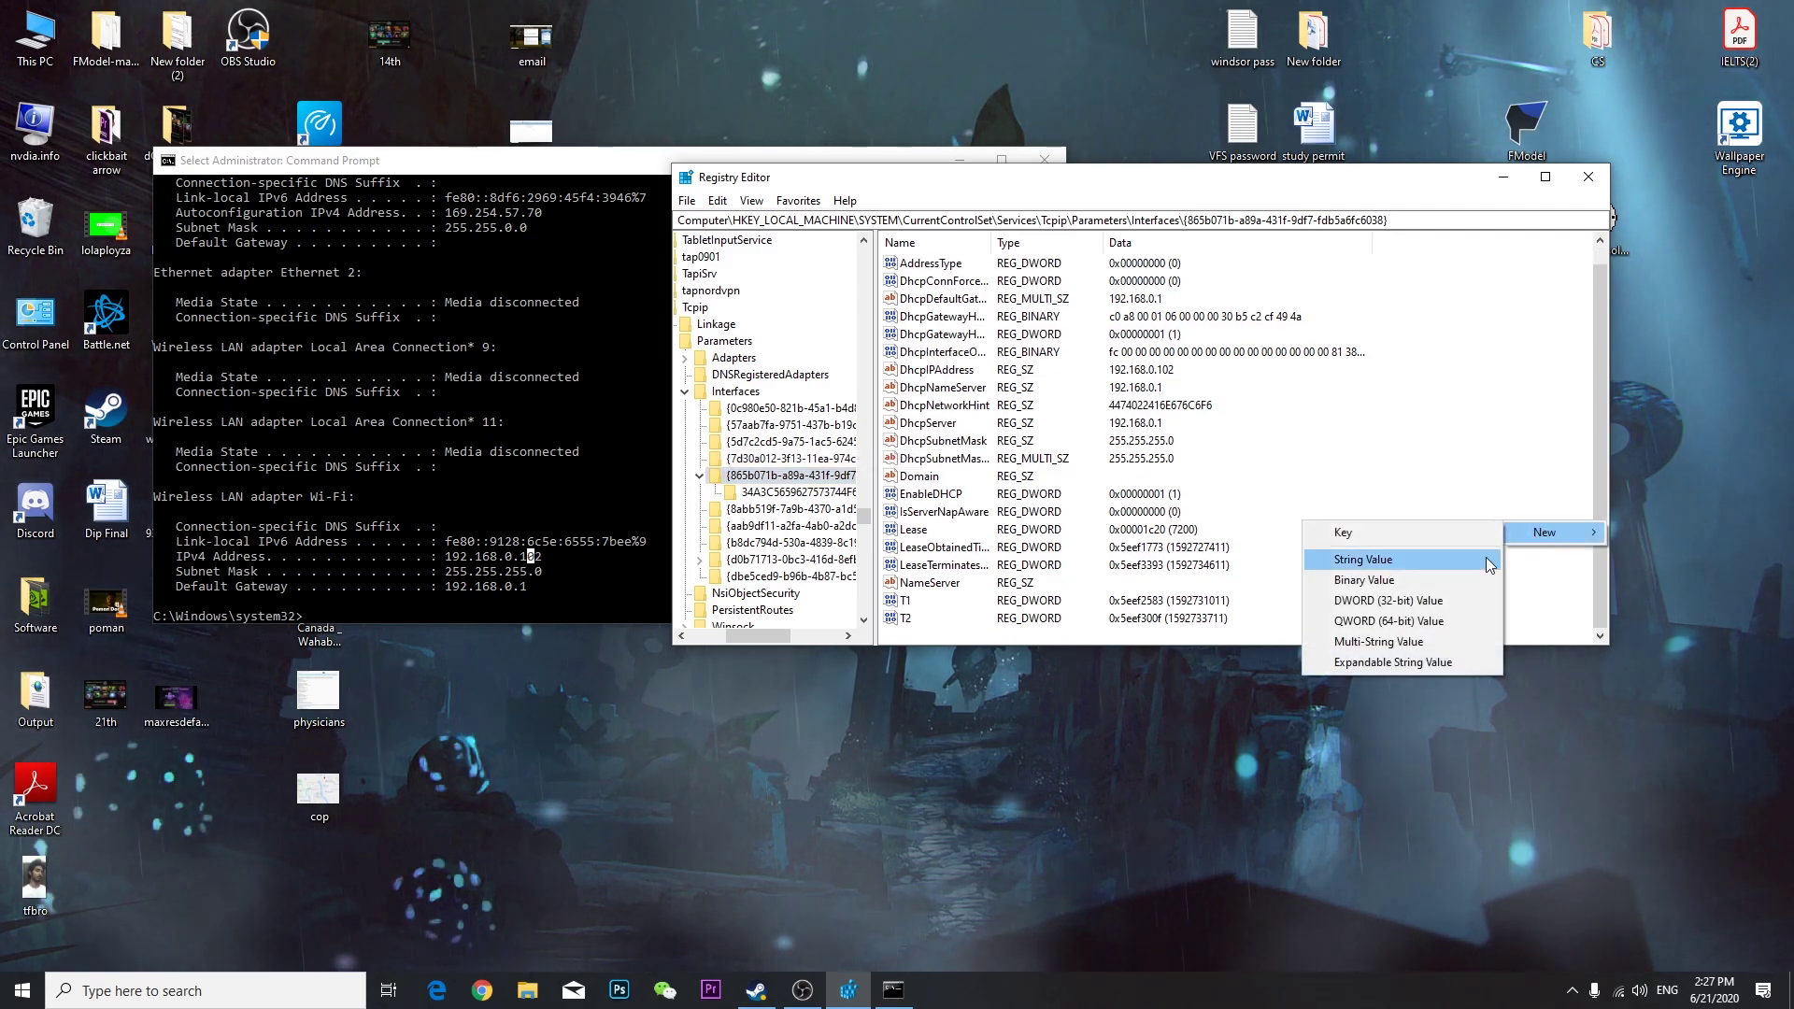
left_click(1423, 608)
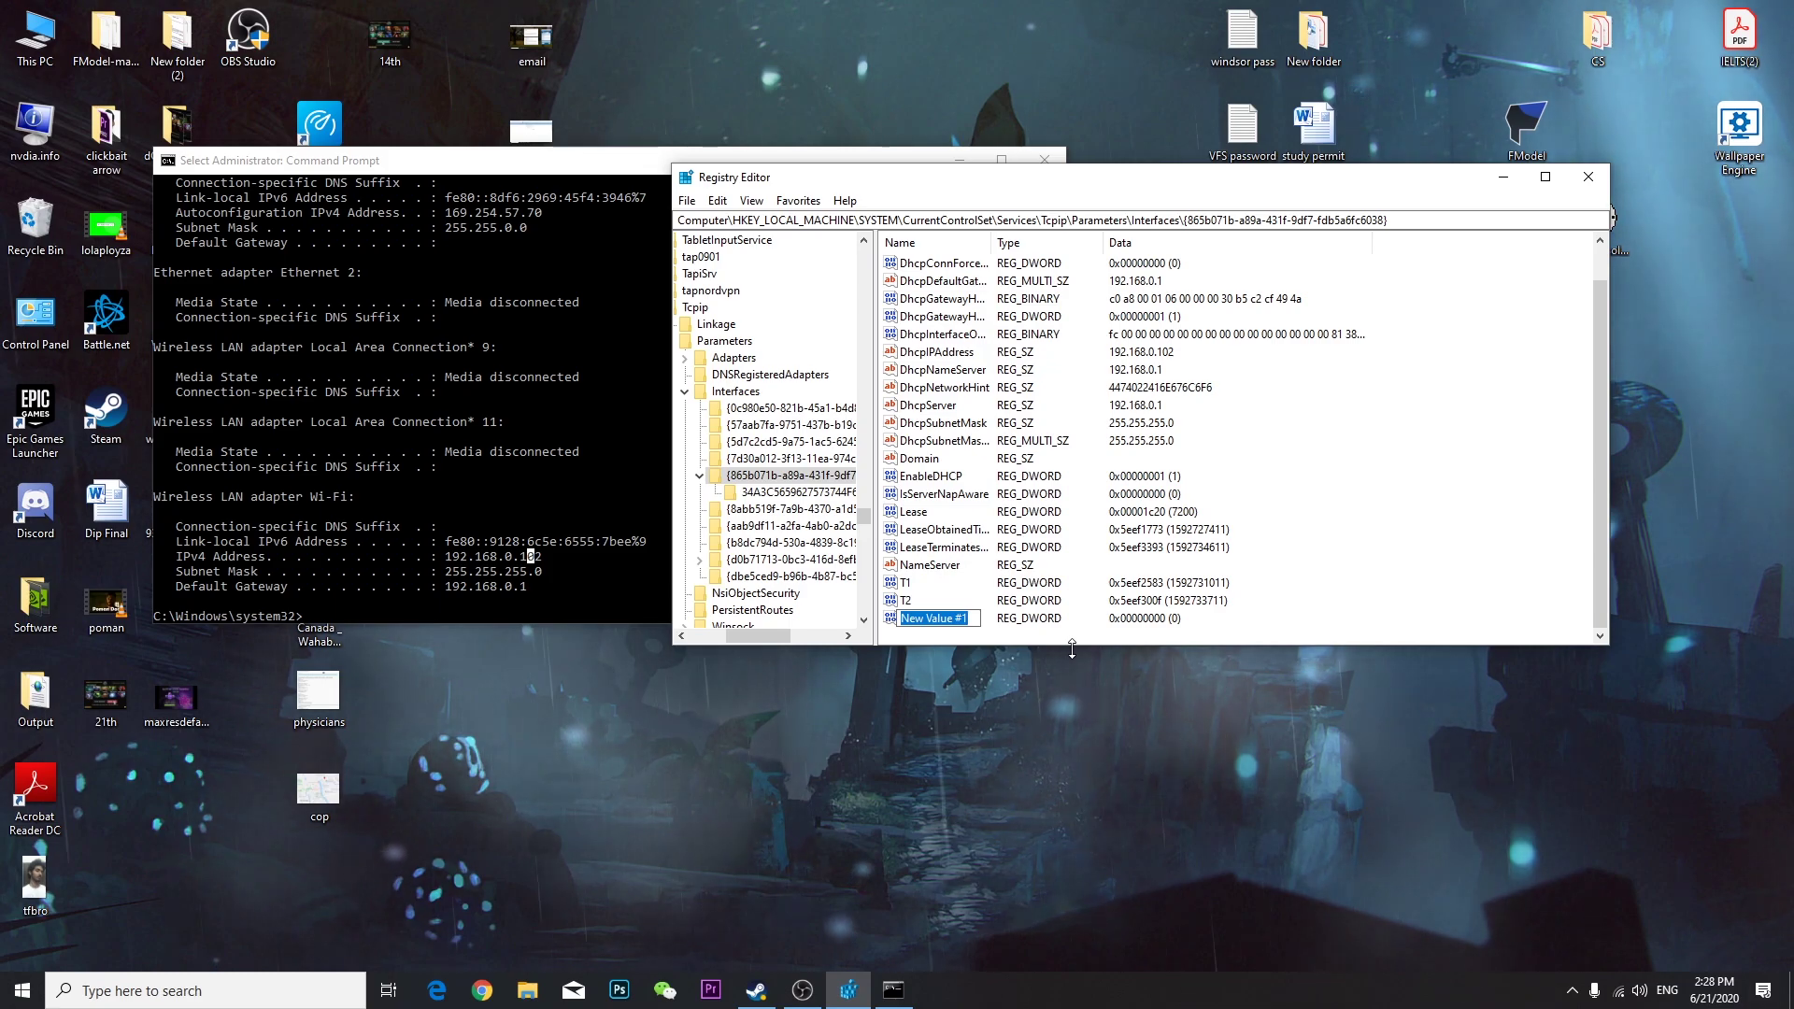
type("T")
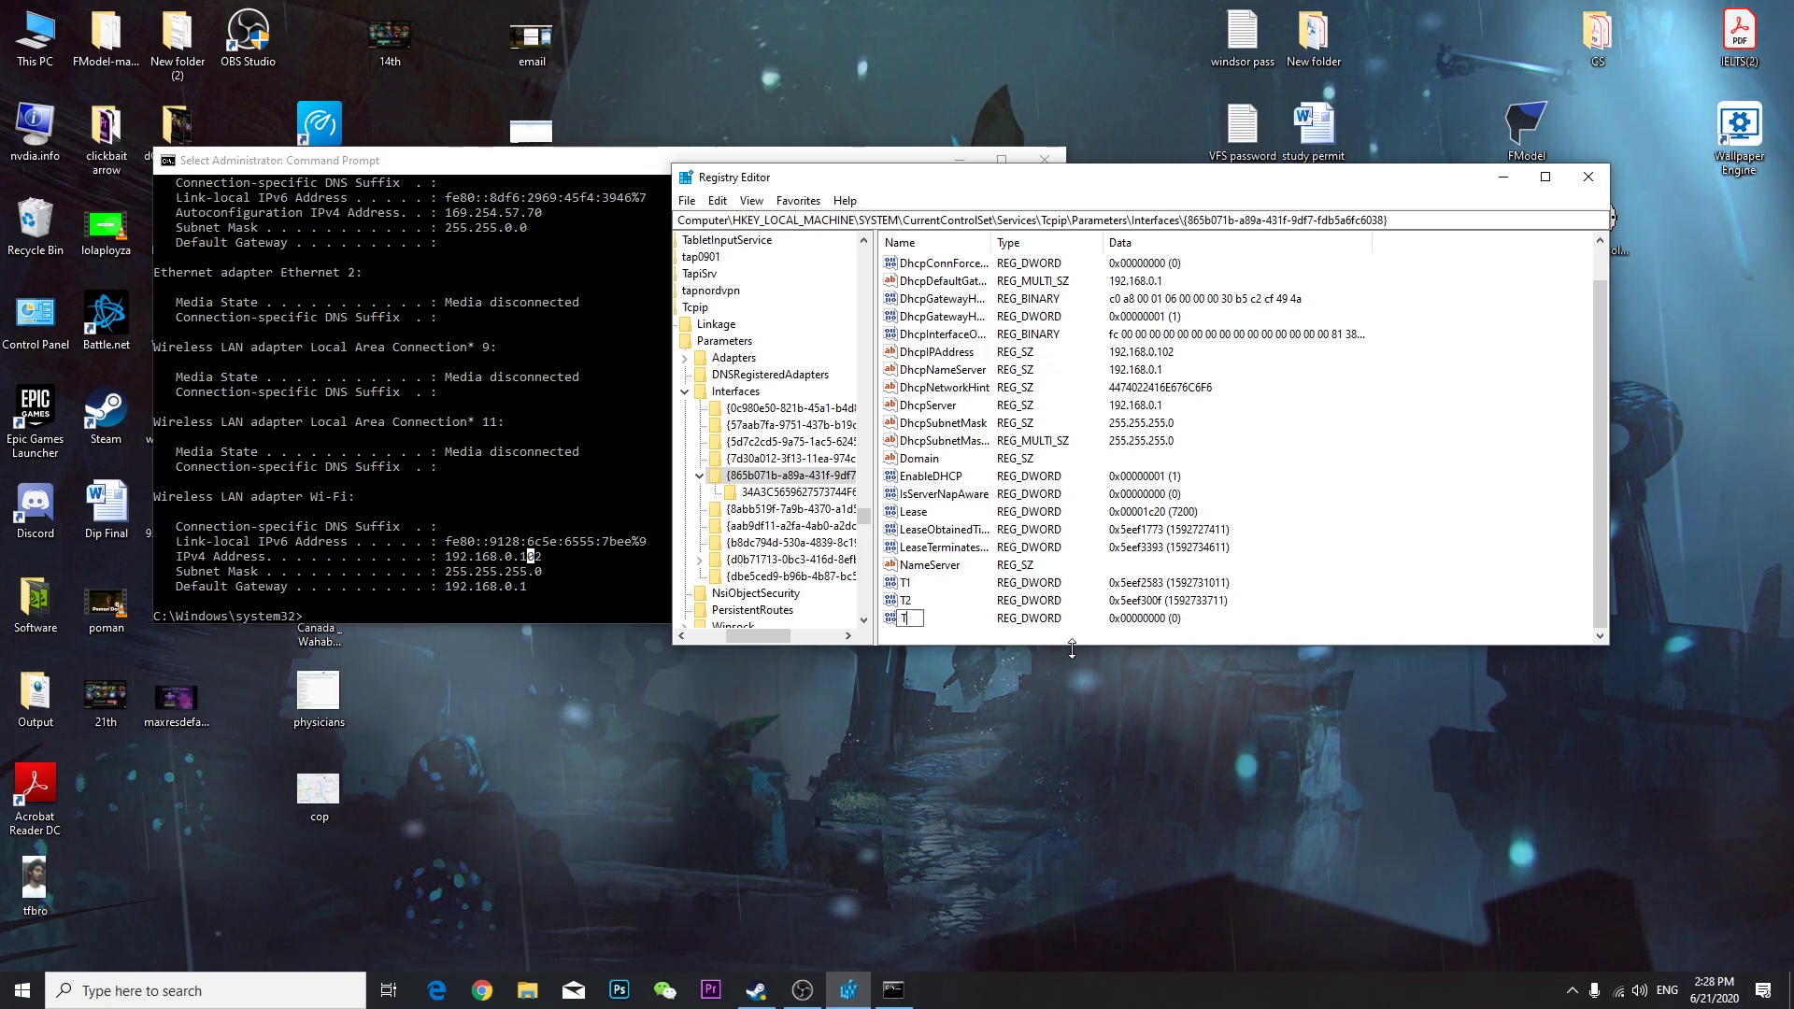
type("cpAc")
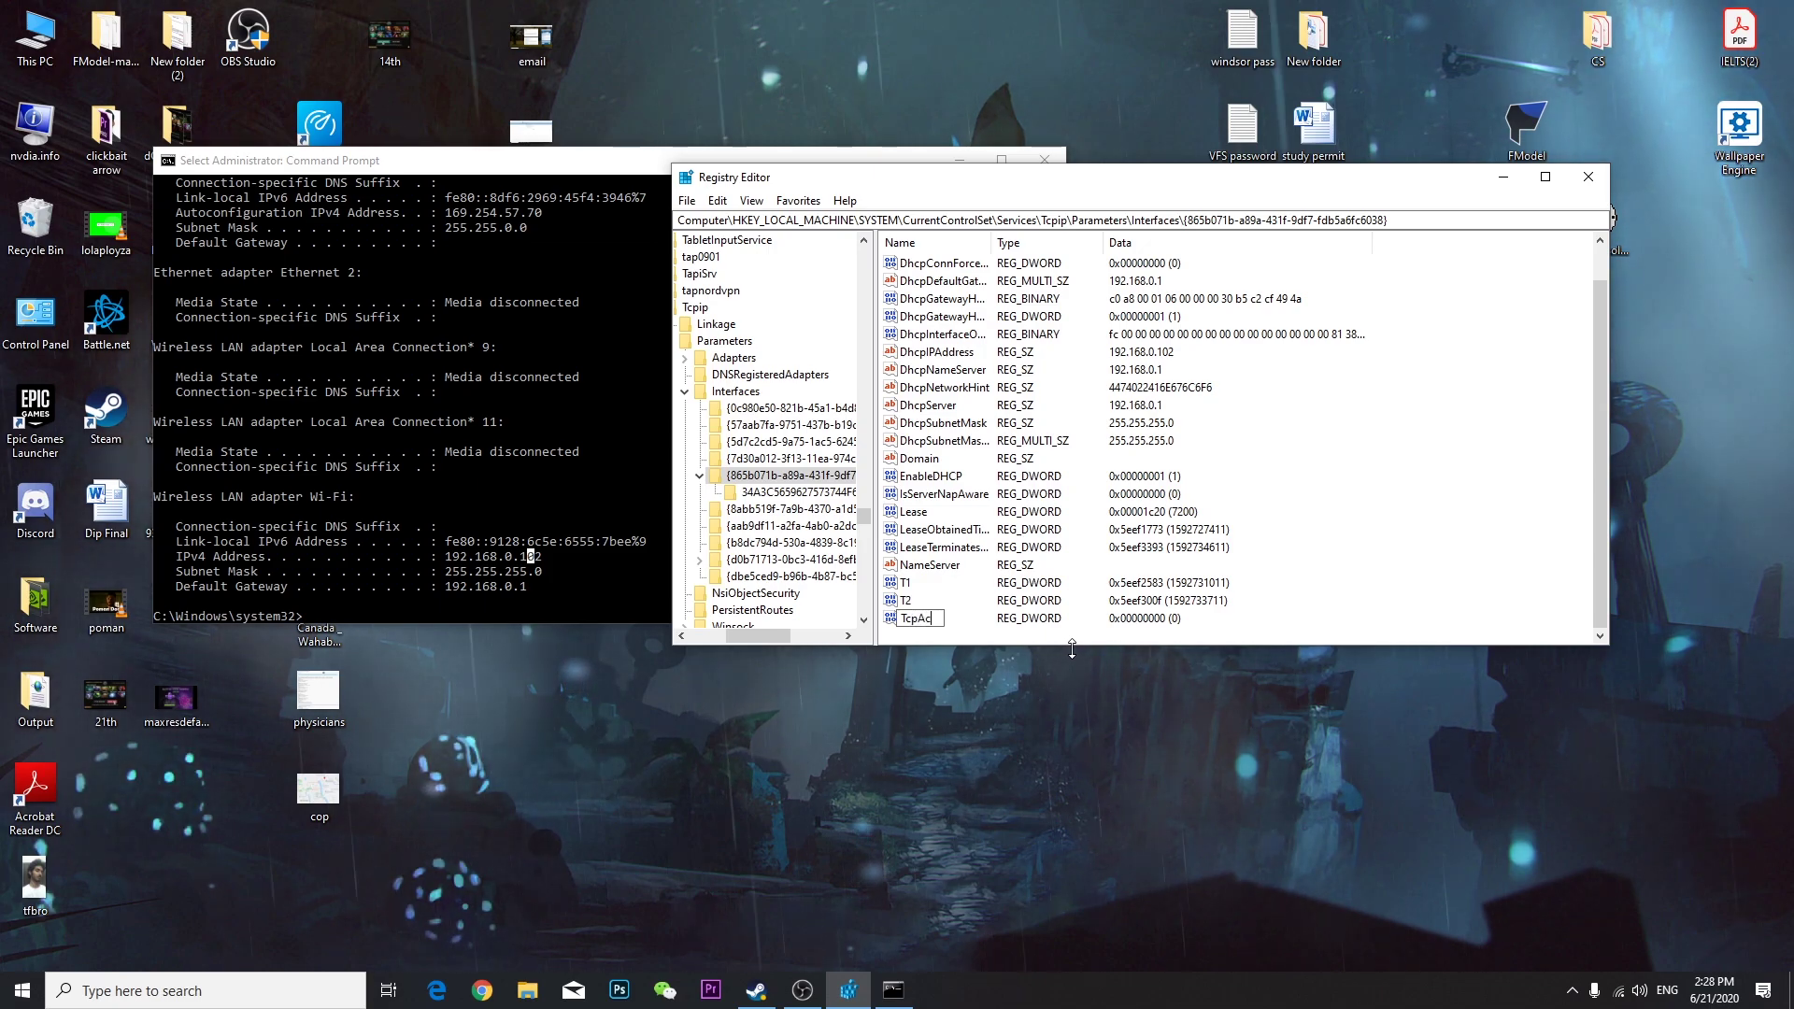
type("kFre")
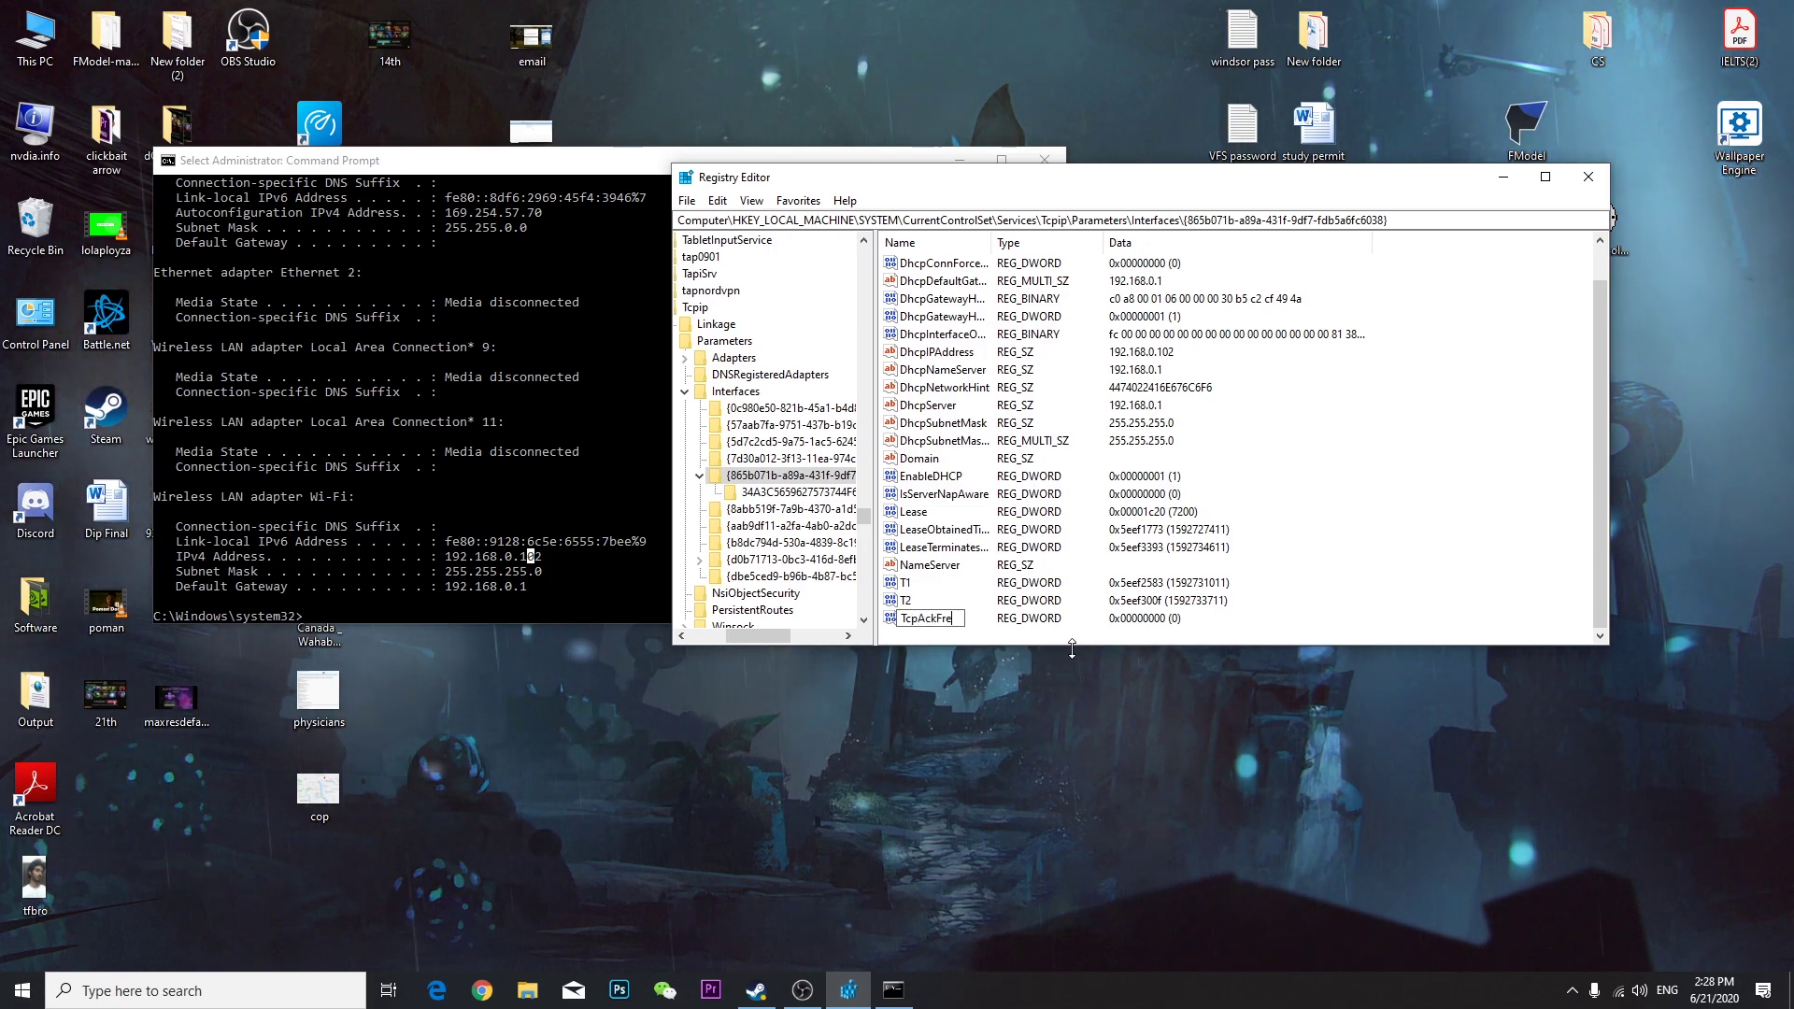
type("qu")
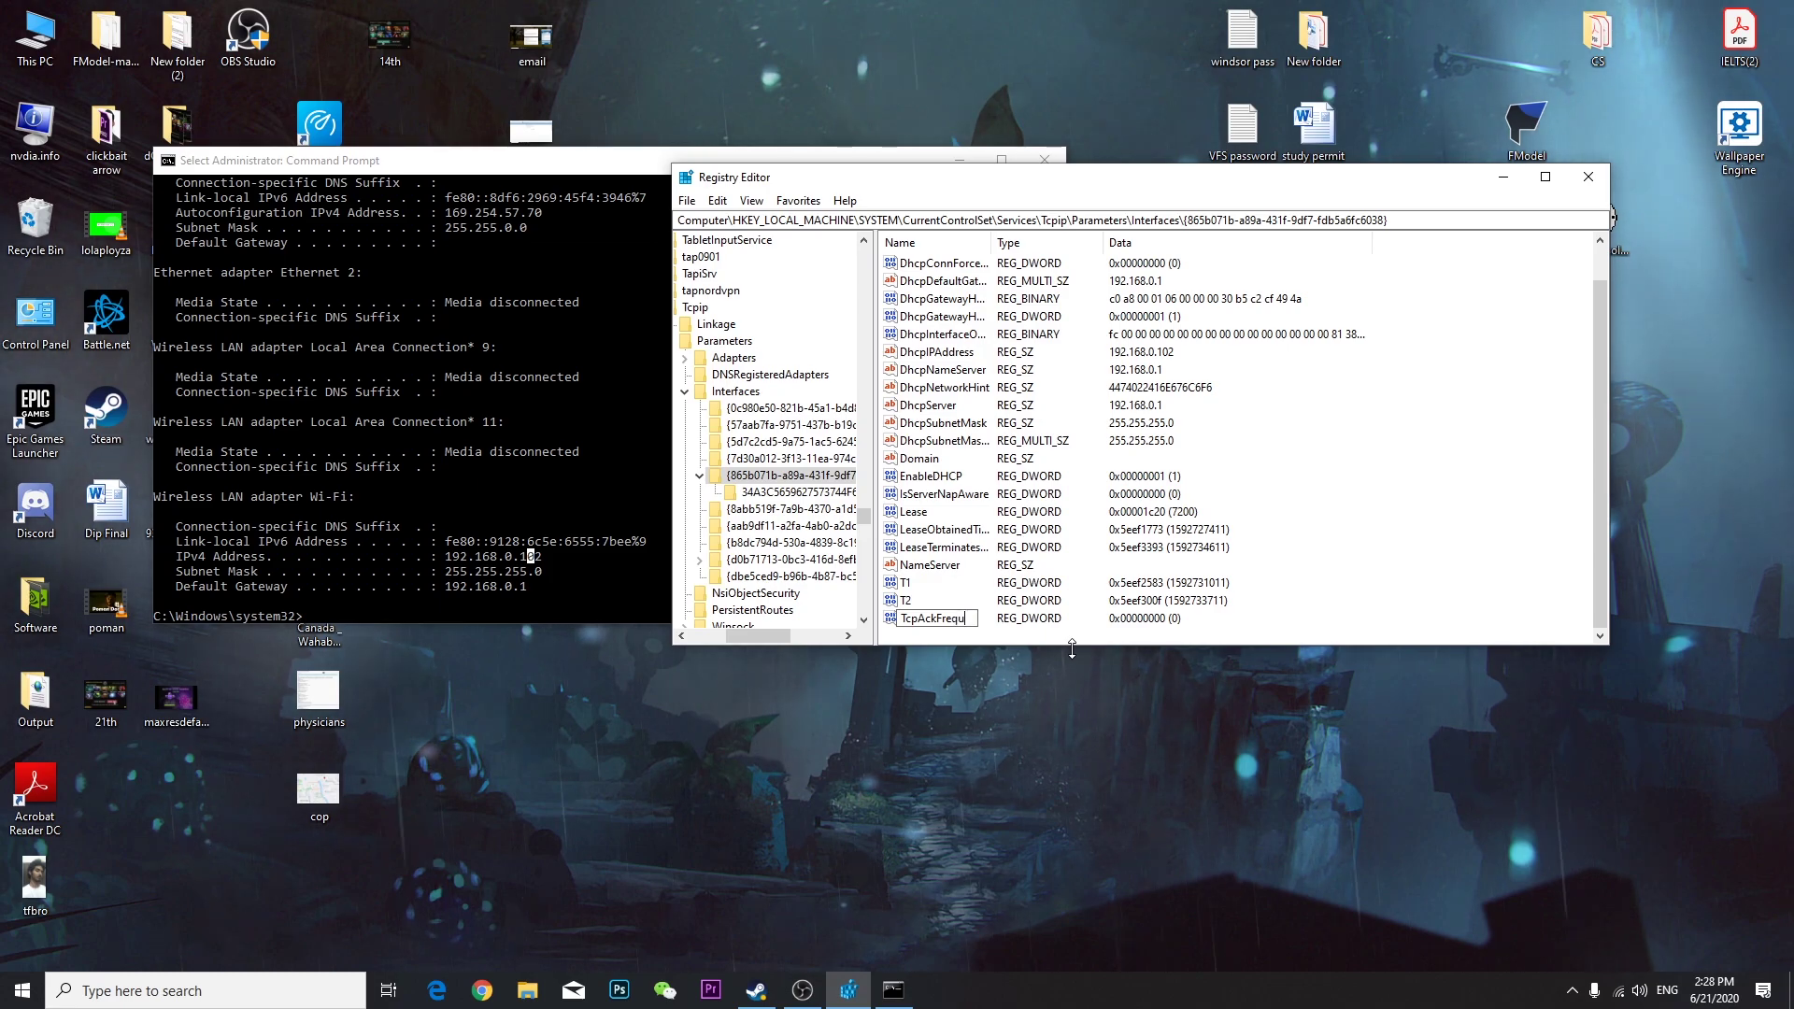
type("ency")
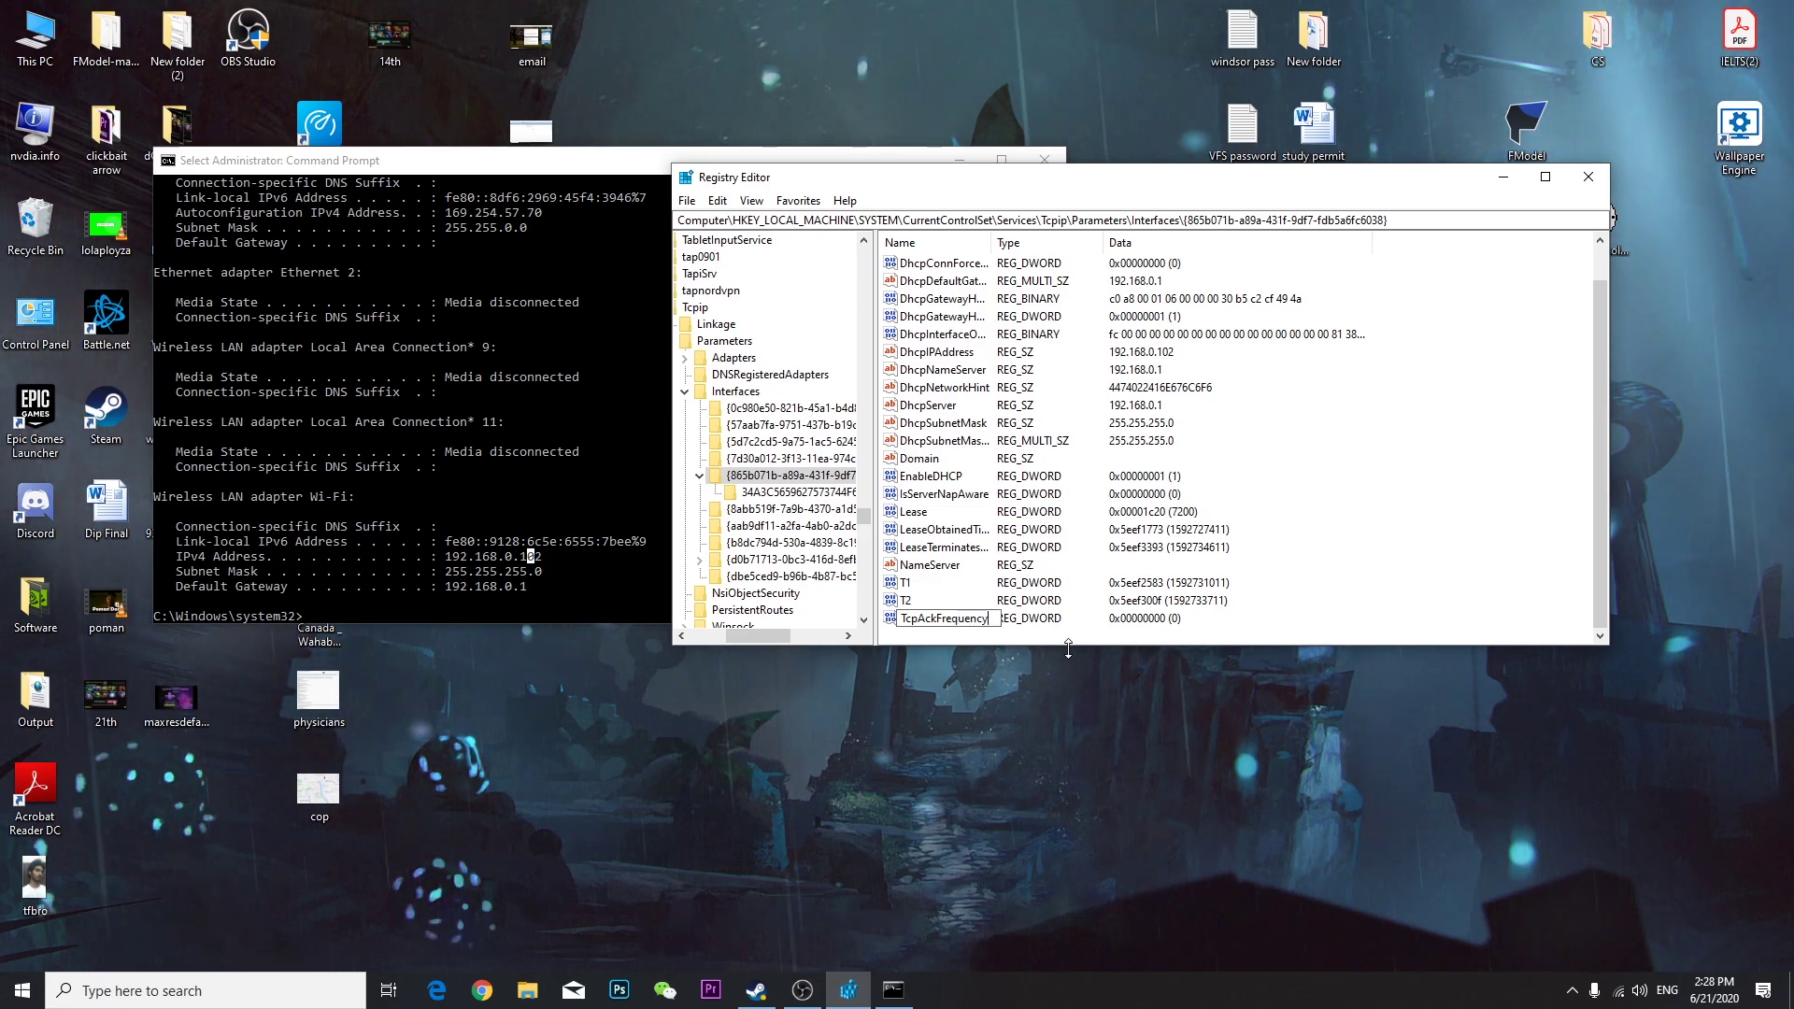
key("Return")
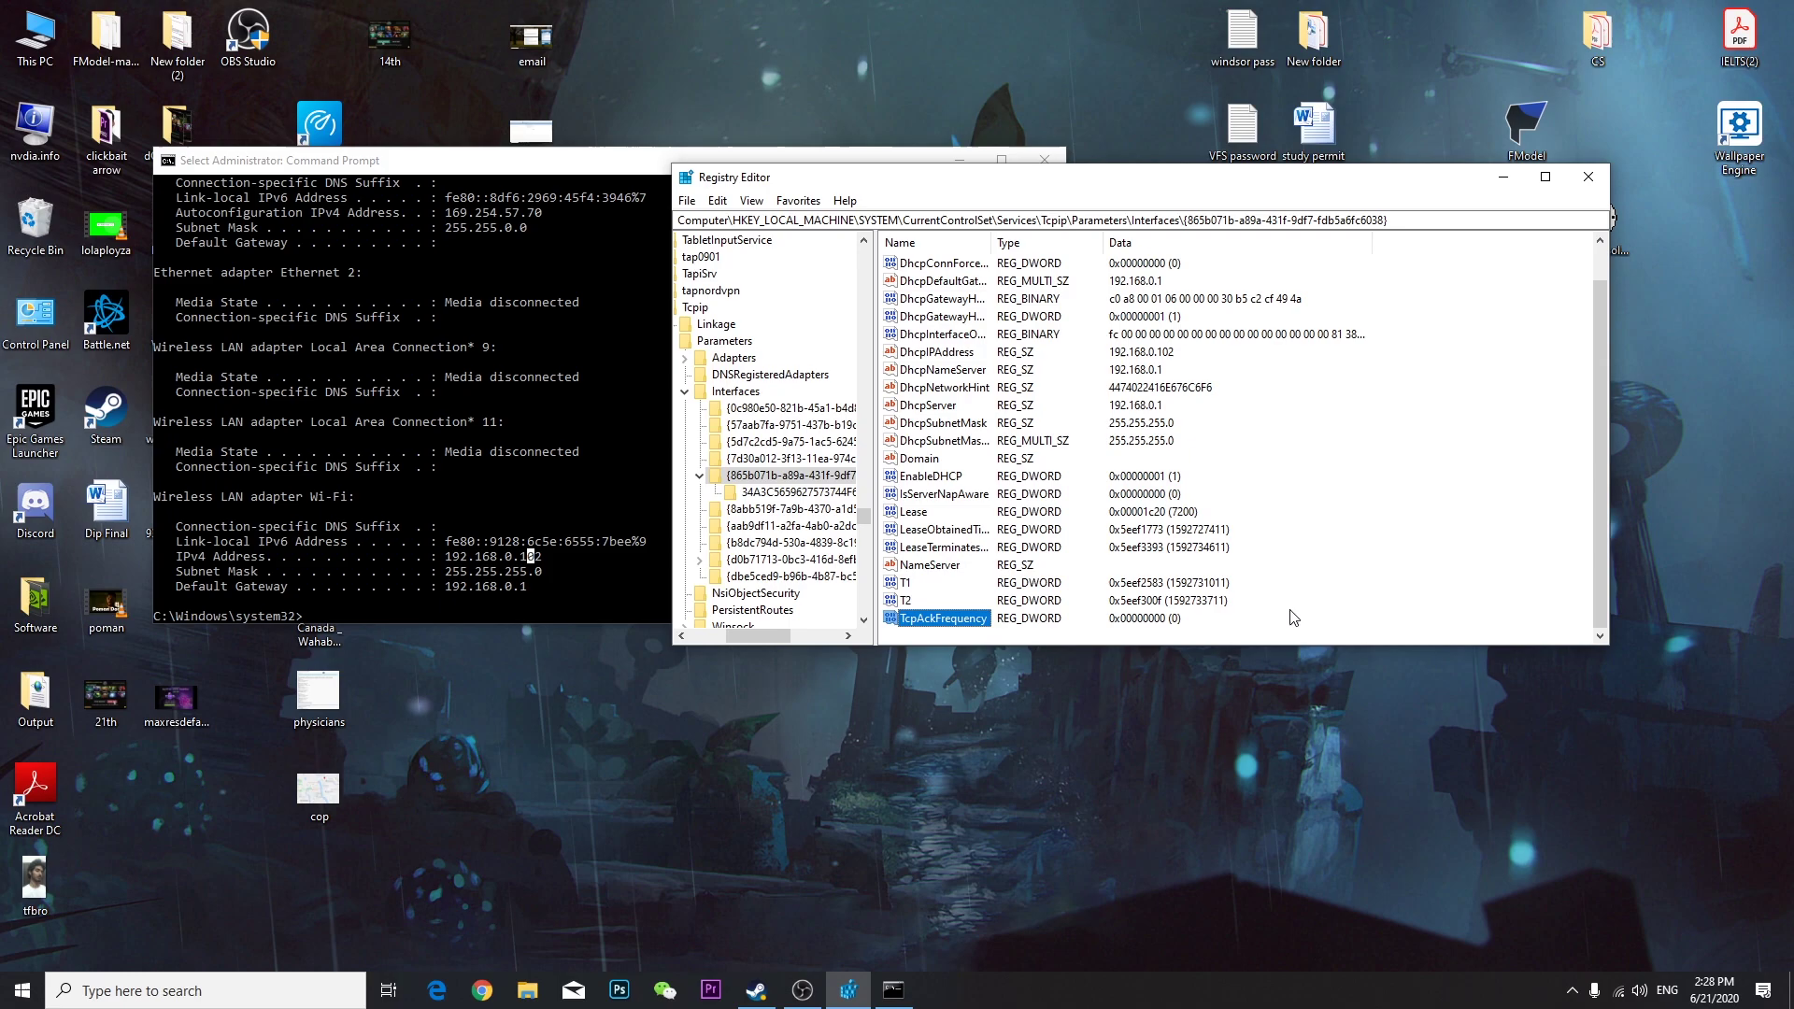
double_click(944, 617)
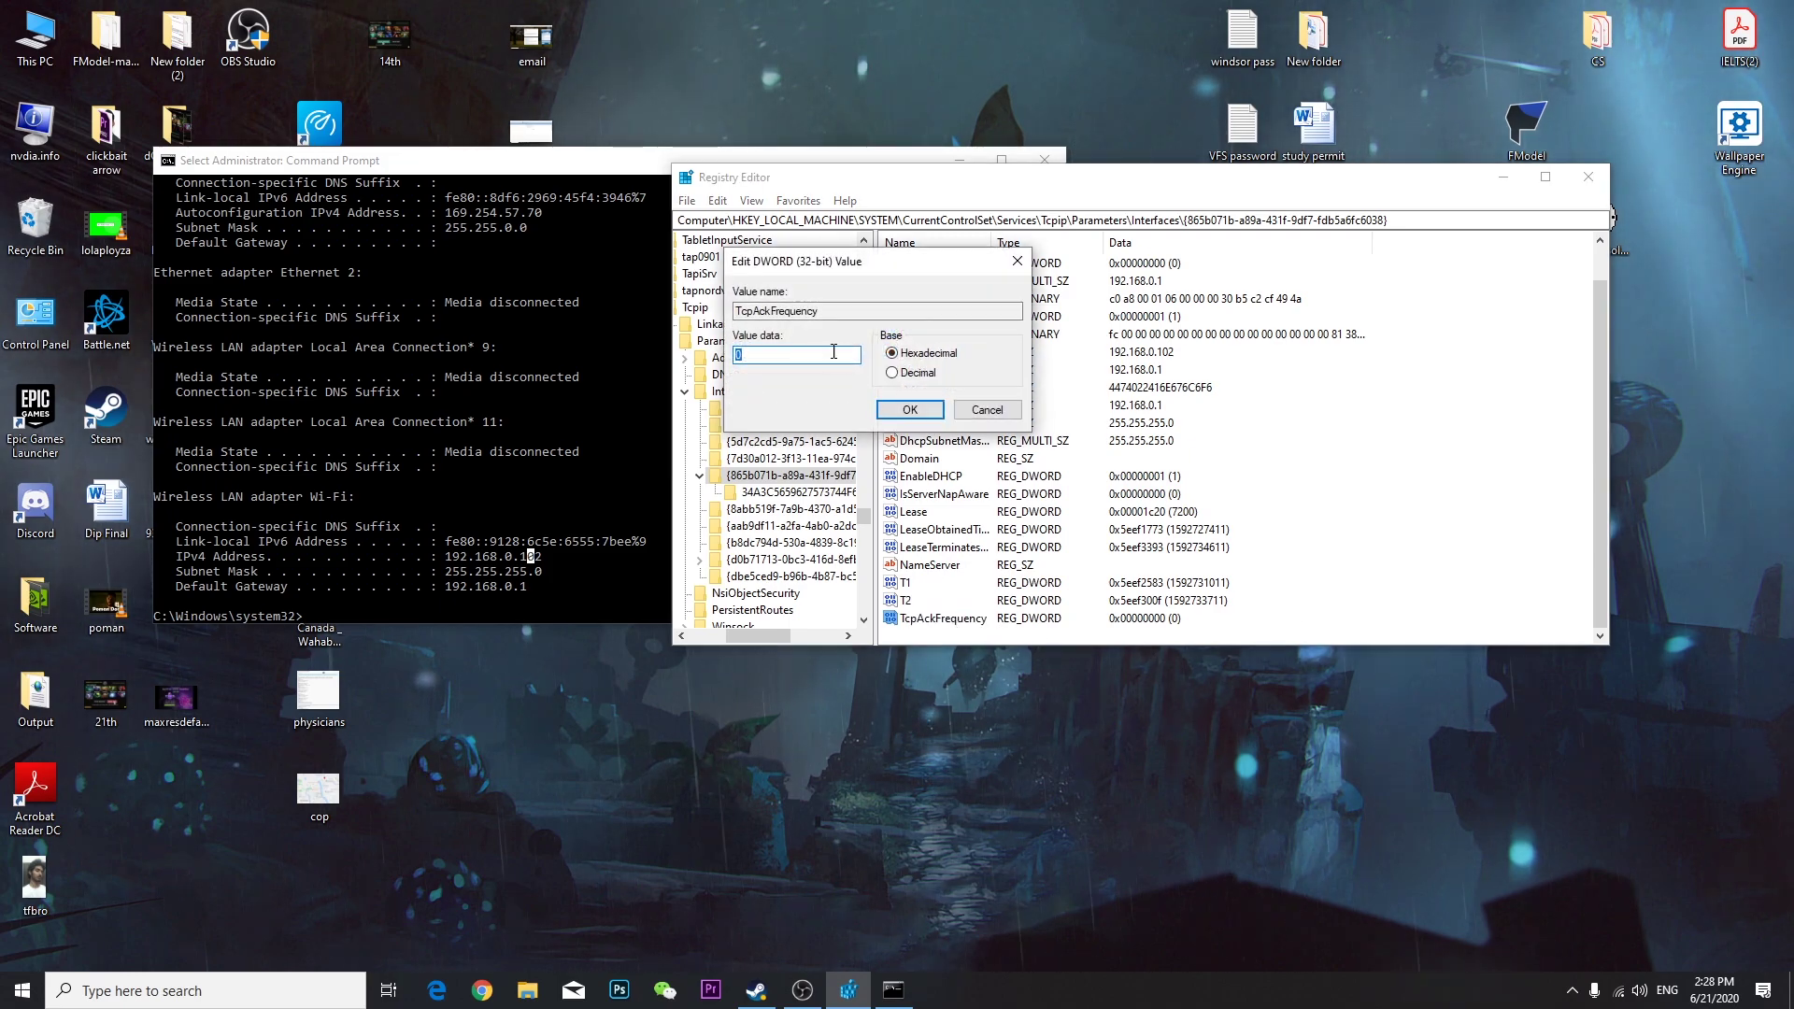
left_click(916, 363)
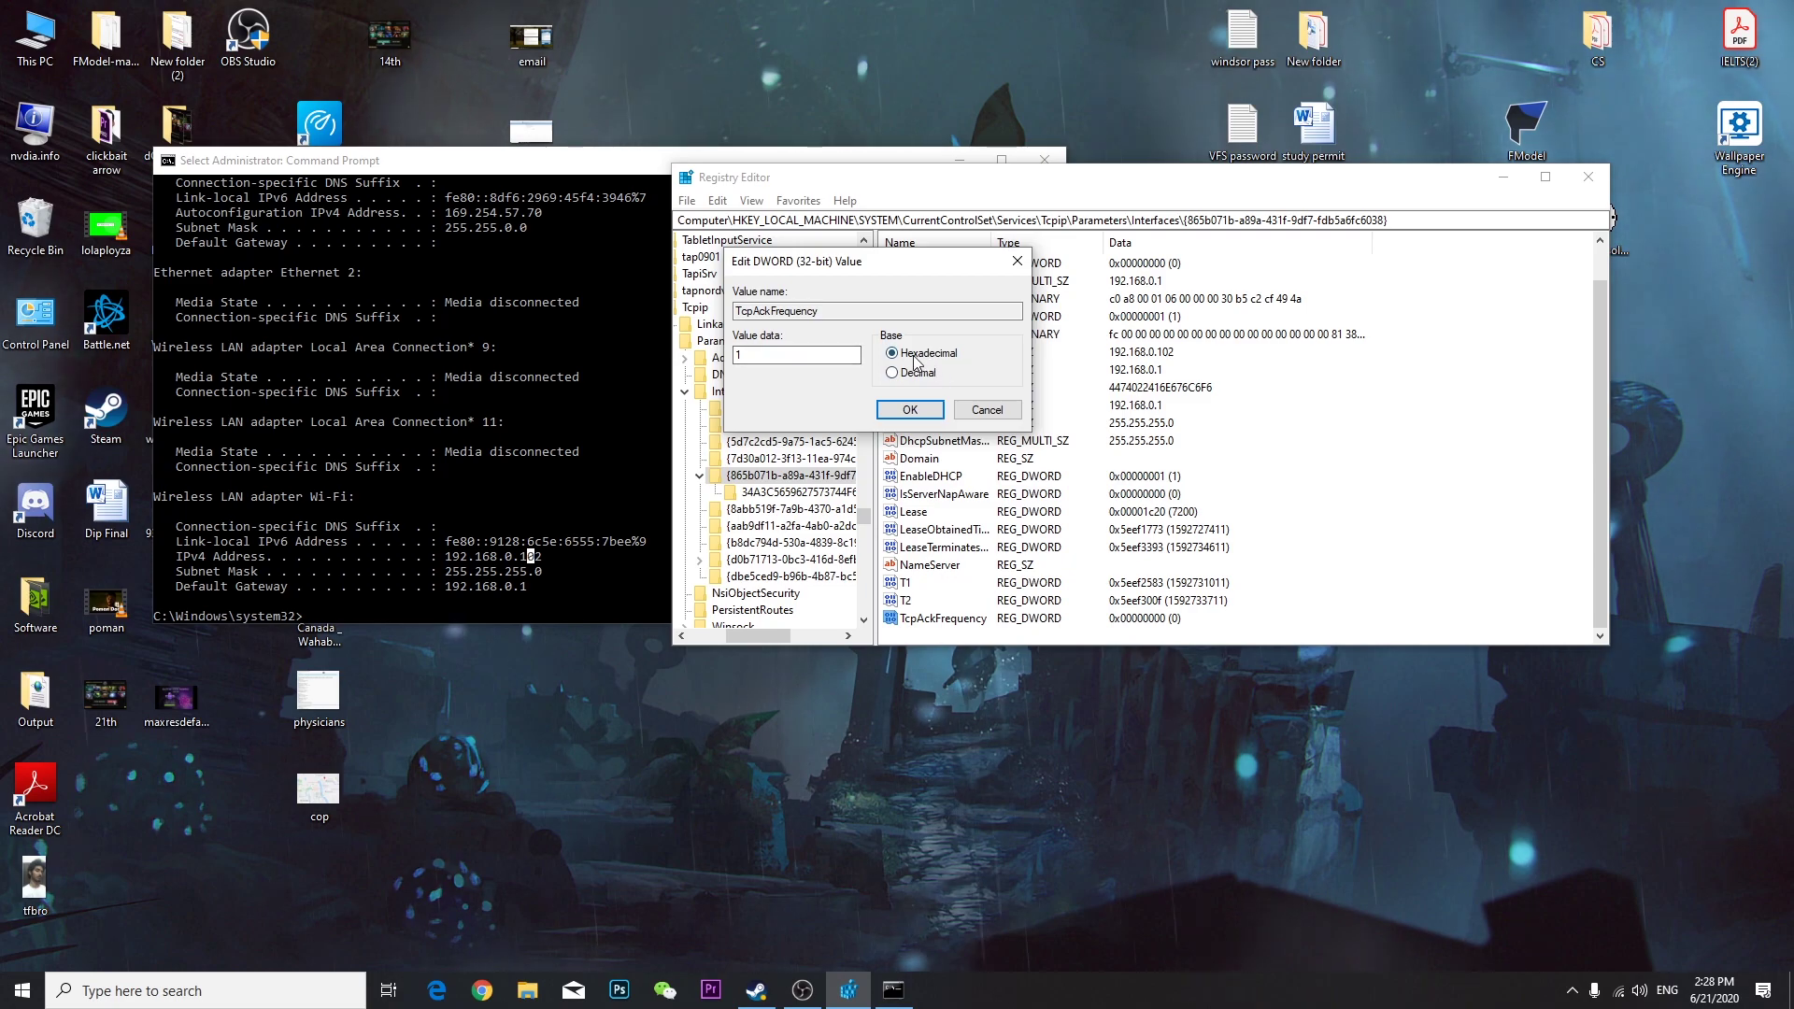
left_click(910, 411)
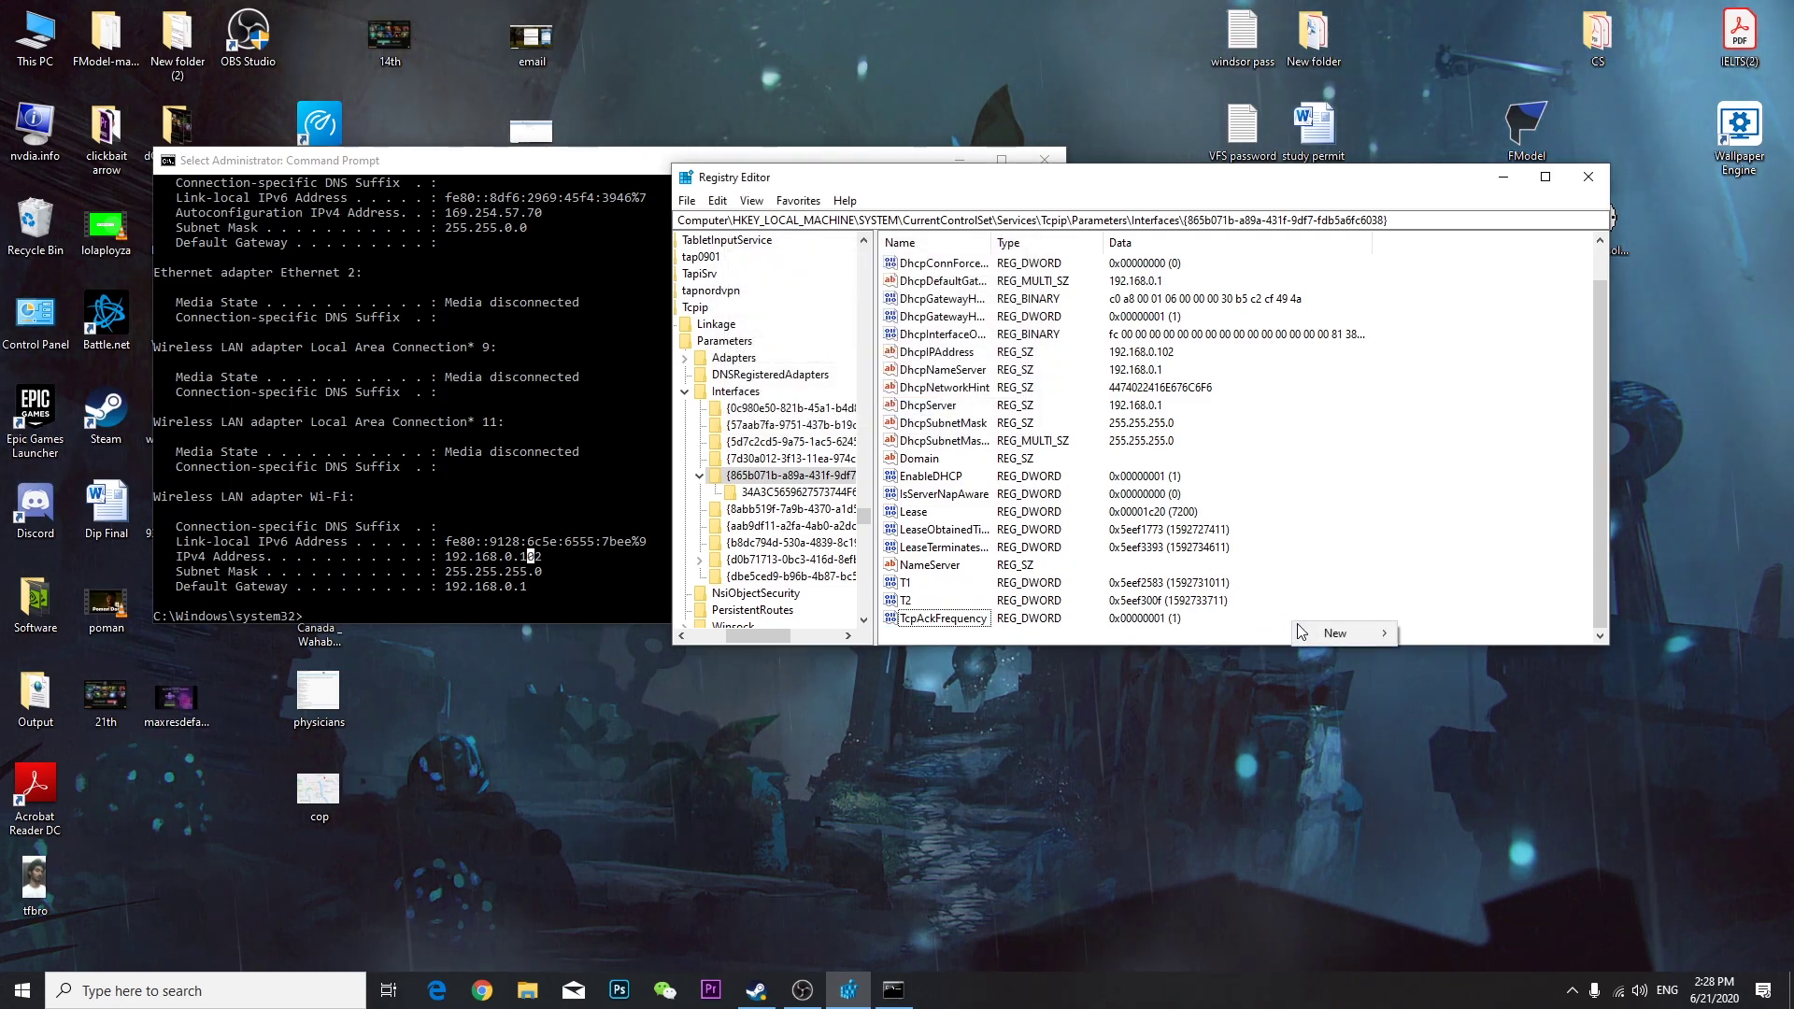
Add another DWORD value and rename it from 'TCPNo.Delay' to TCPNoDelay
mouse_move(1353, 641)
left_click(1411, 696)
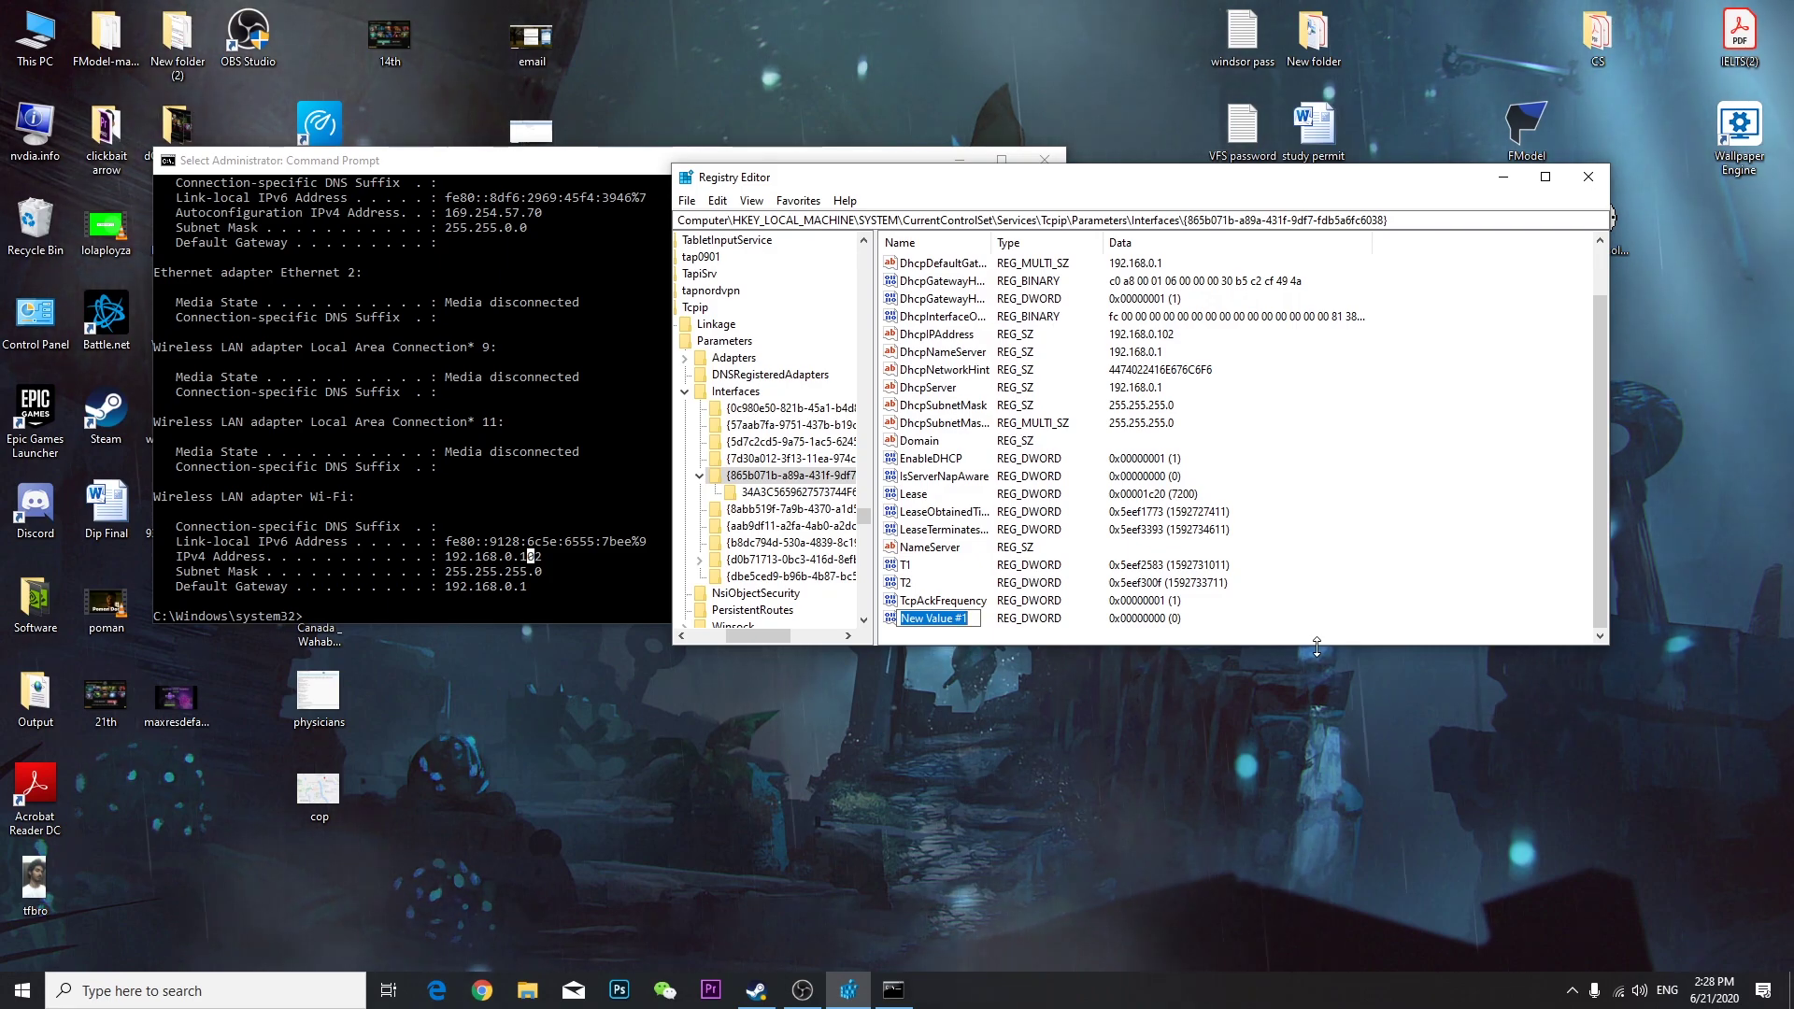
type("TCPN")
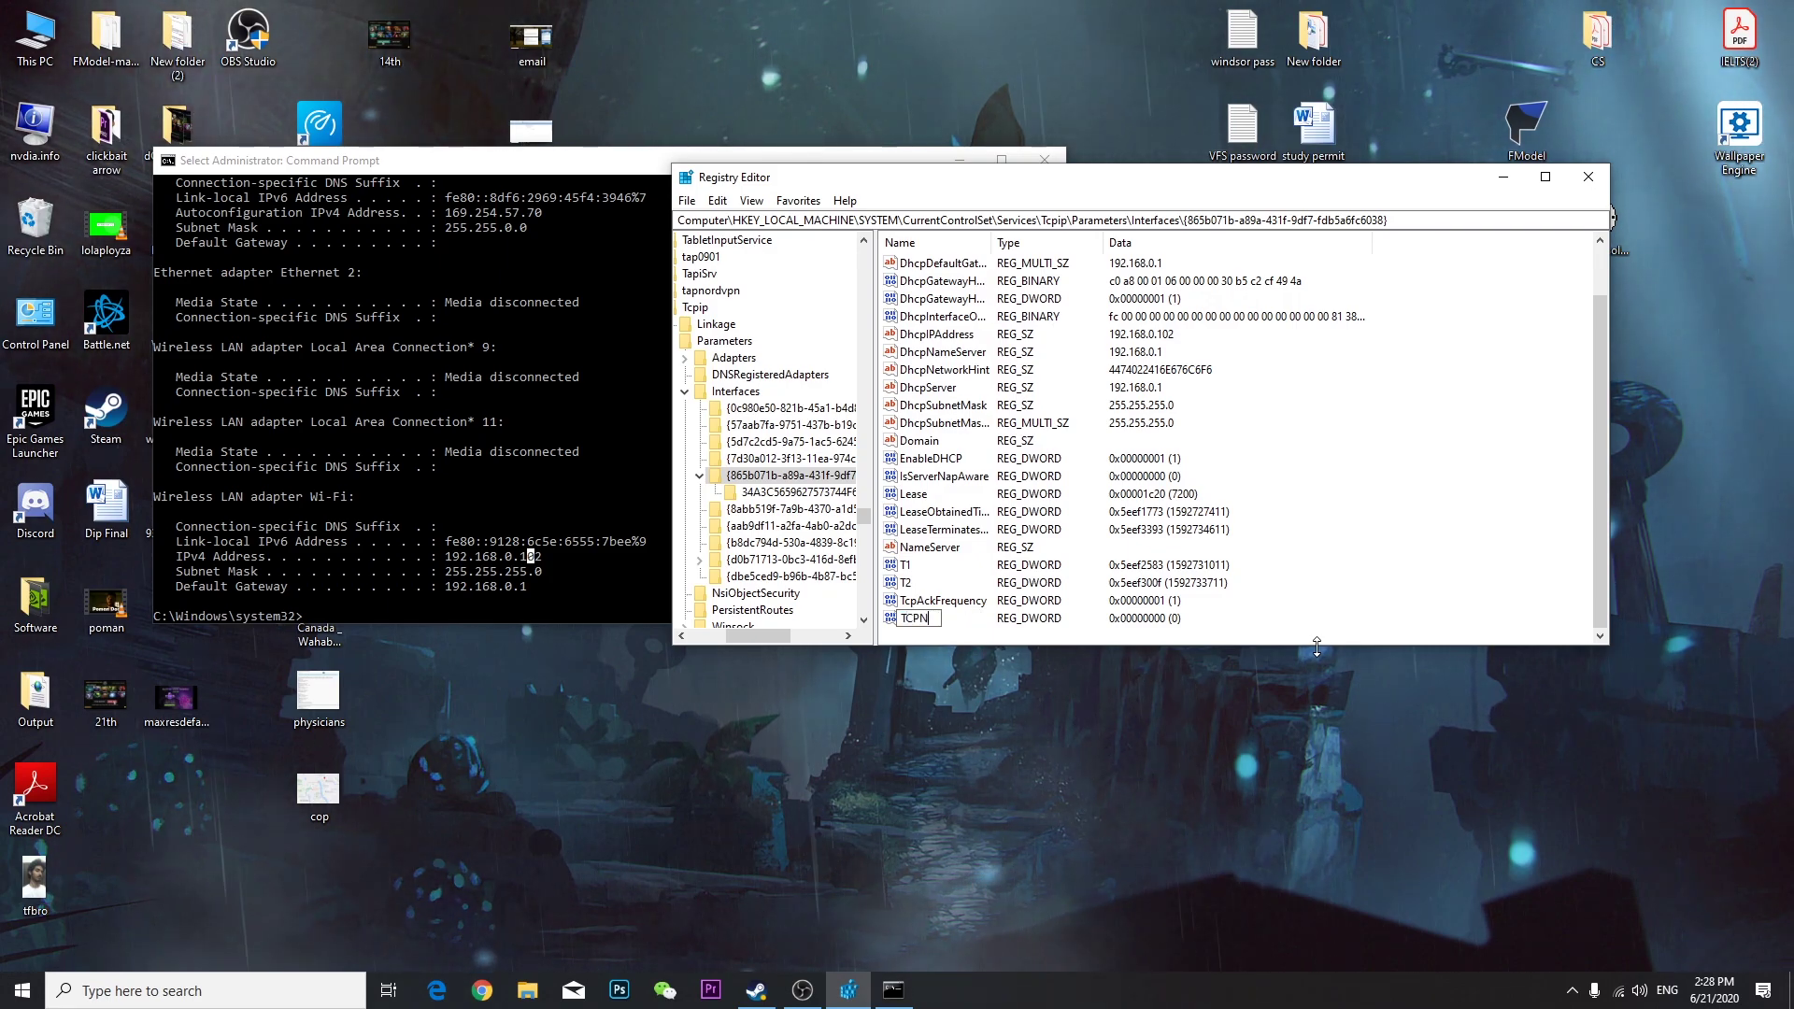
type("o.Delay")
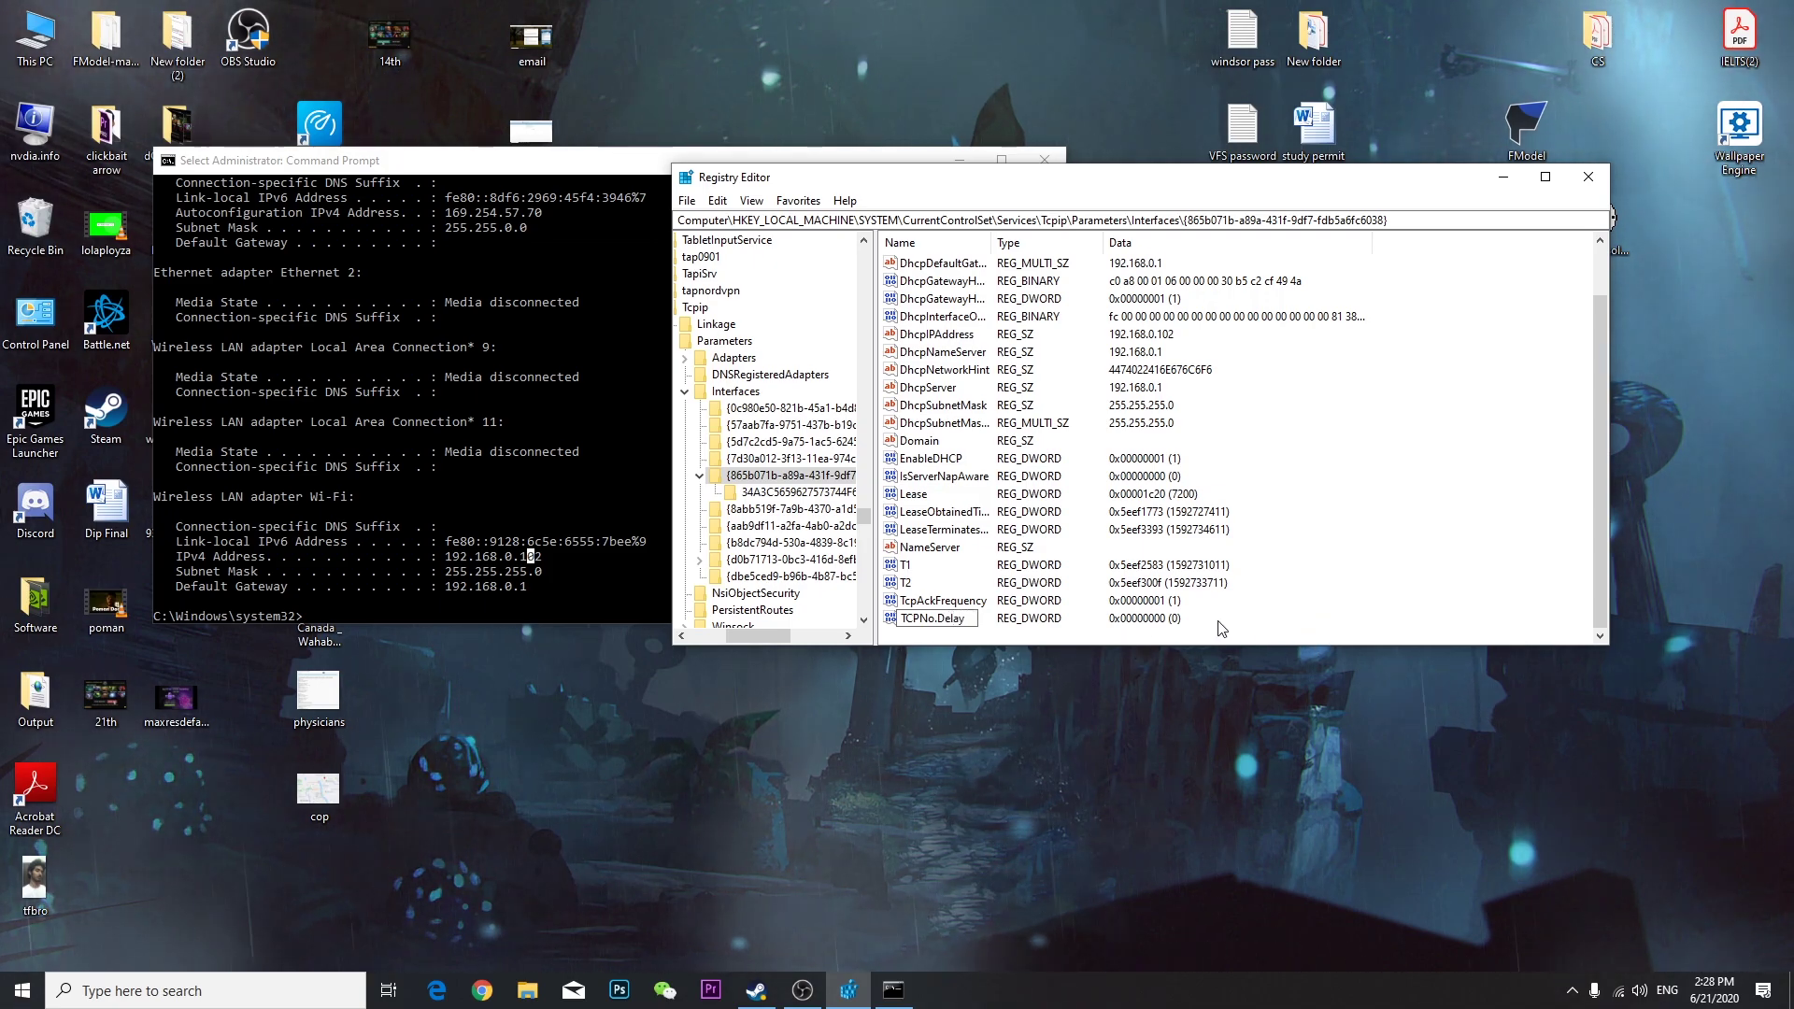
key("Return")
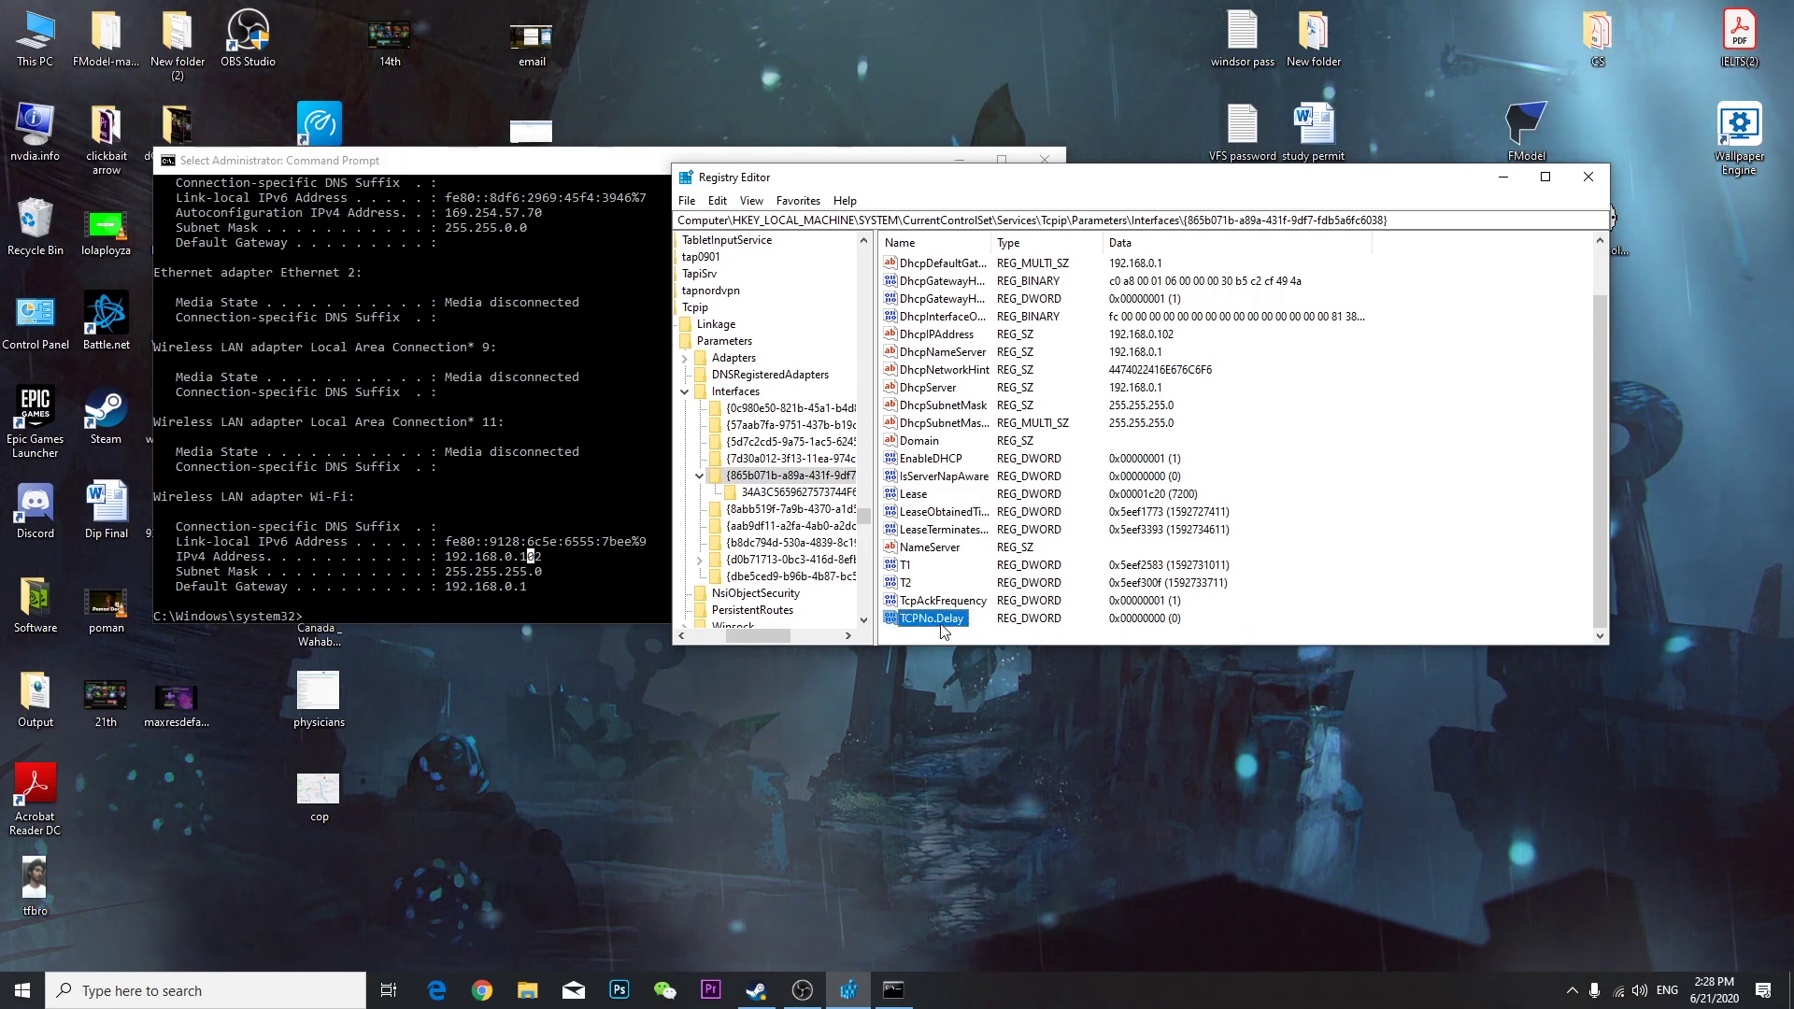
right_click(954, 626)
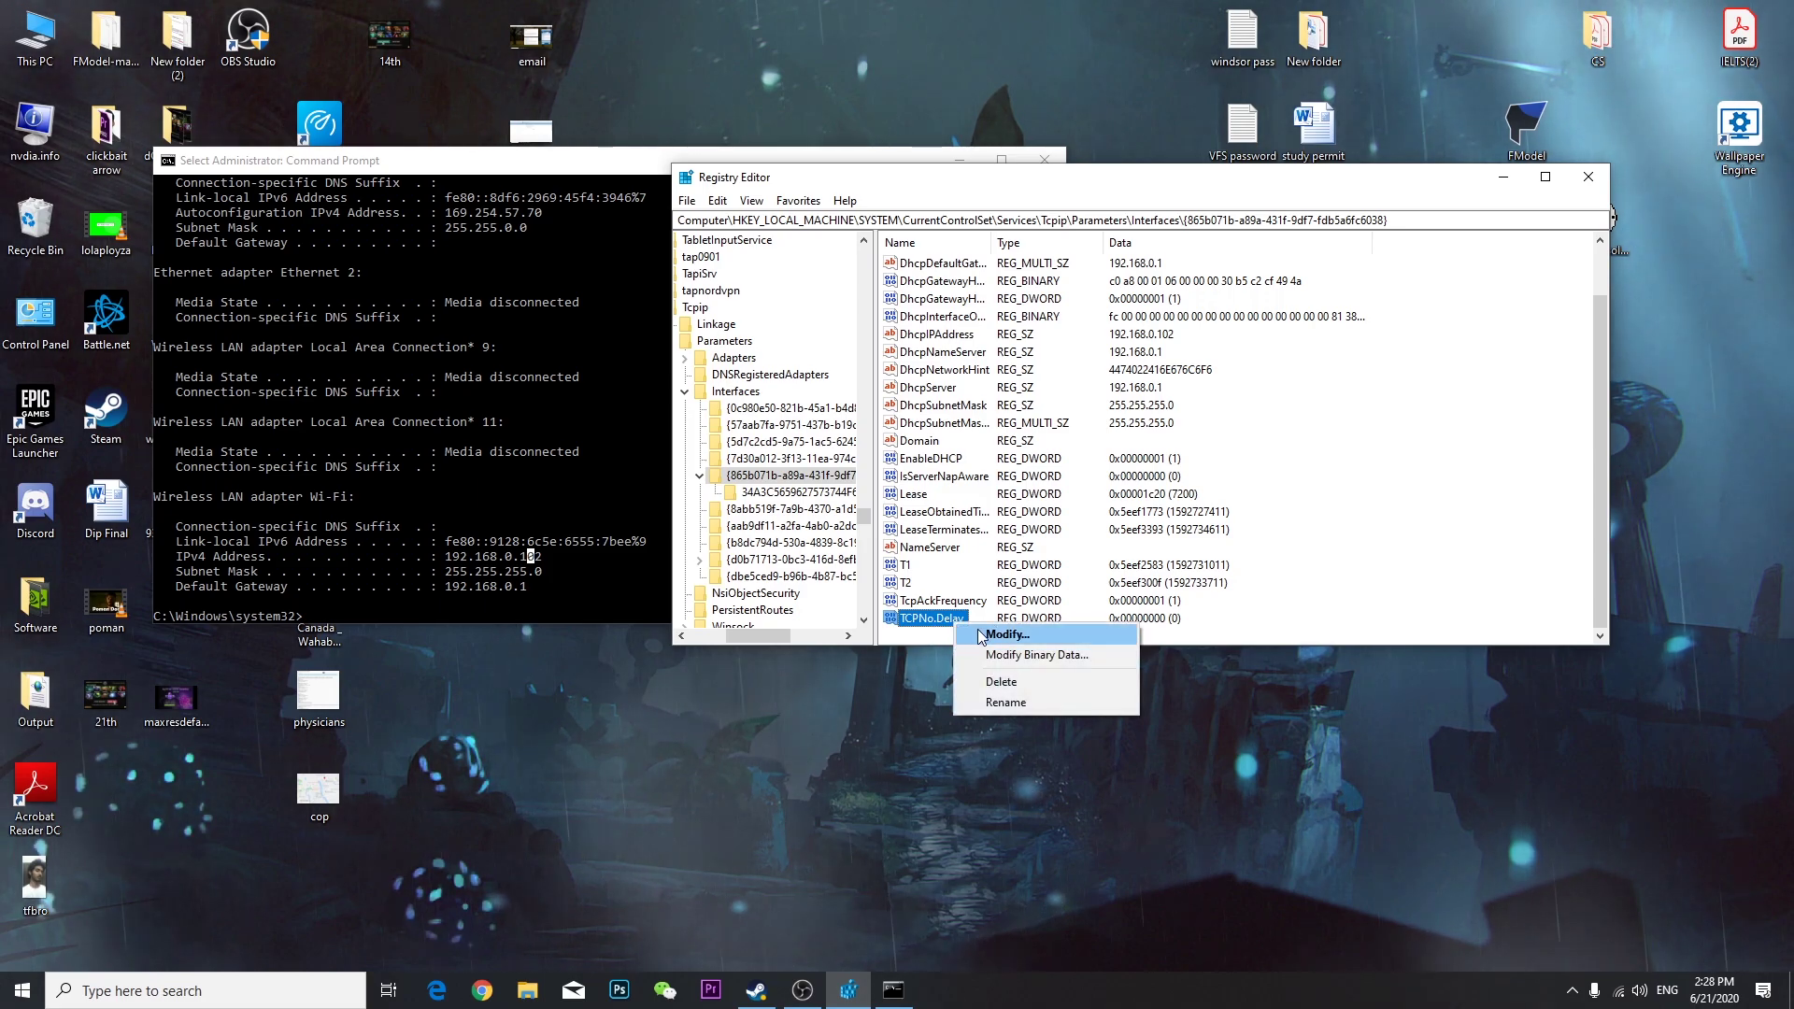
left_click(1005, 702)
left_click(937, 619)
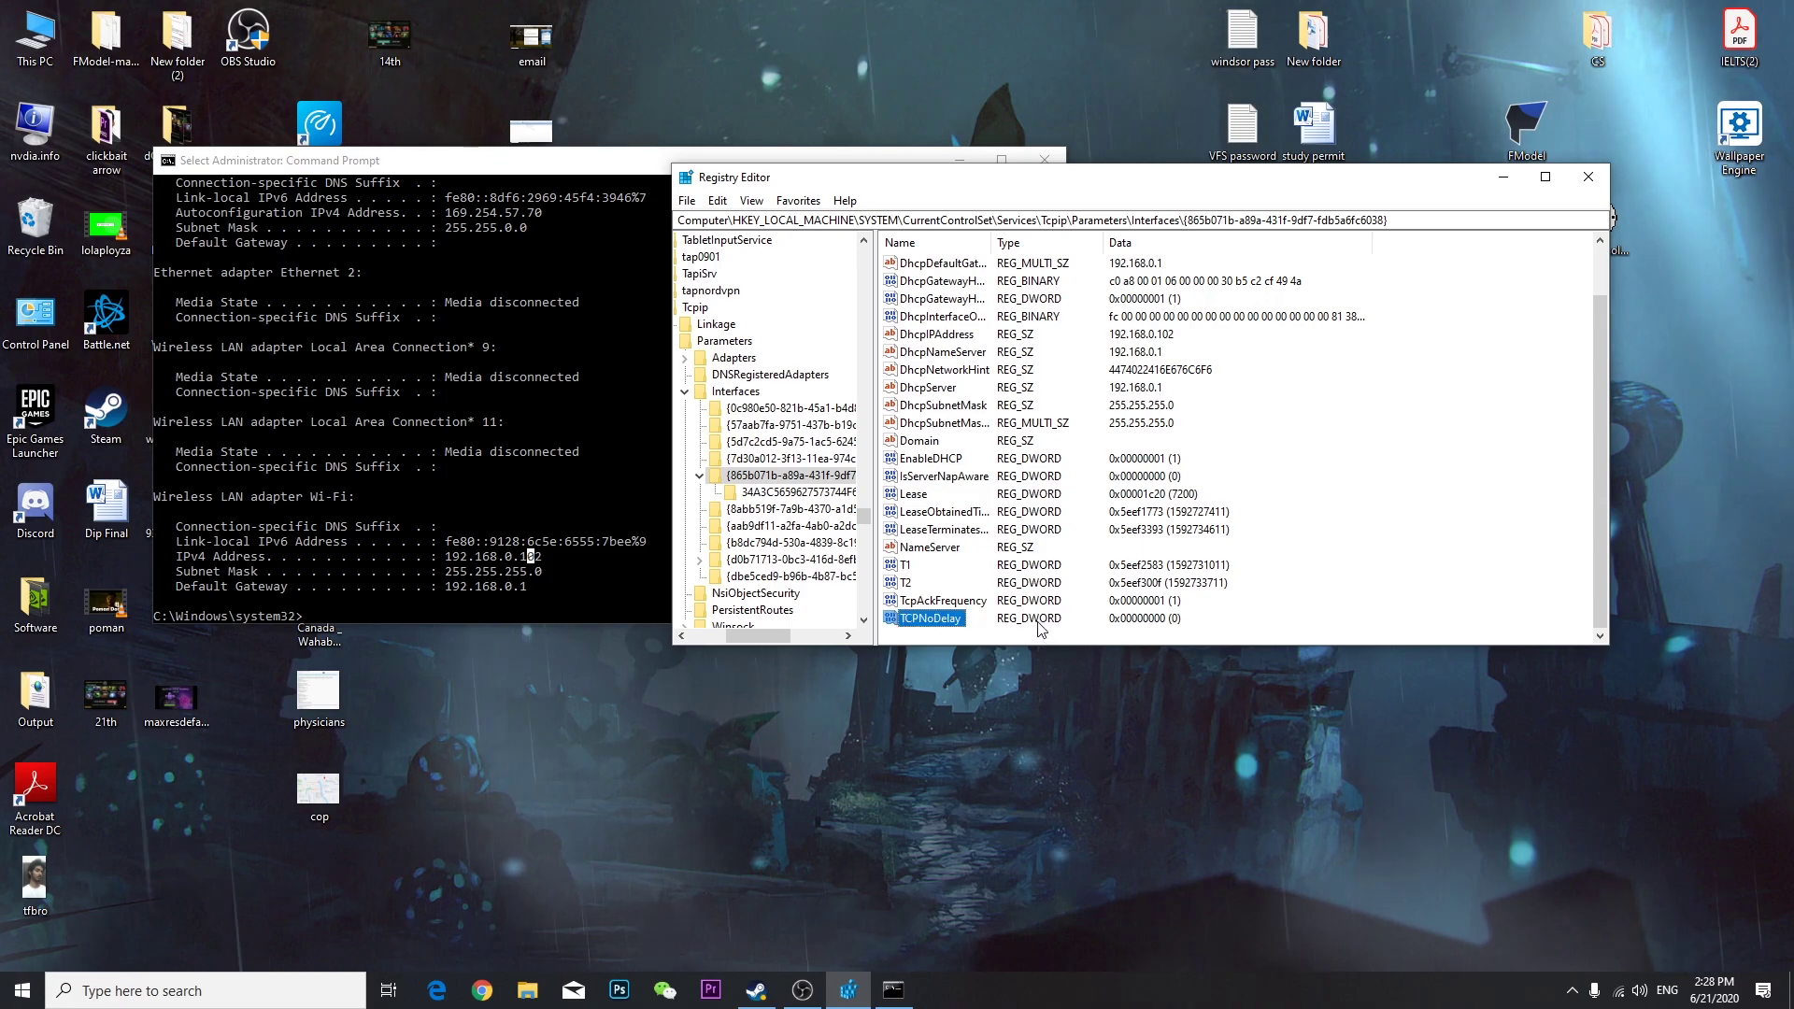
key("Return")
Set TCPNoDelay's data to 1, then view the interface's 34A3C… subkey
double_click(925, 619)
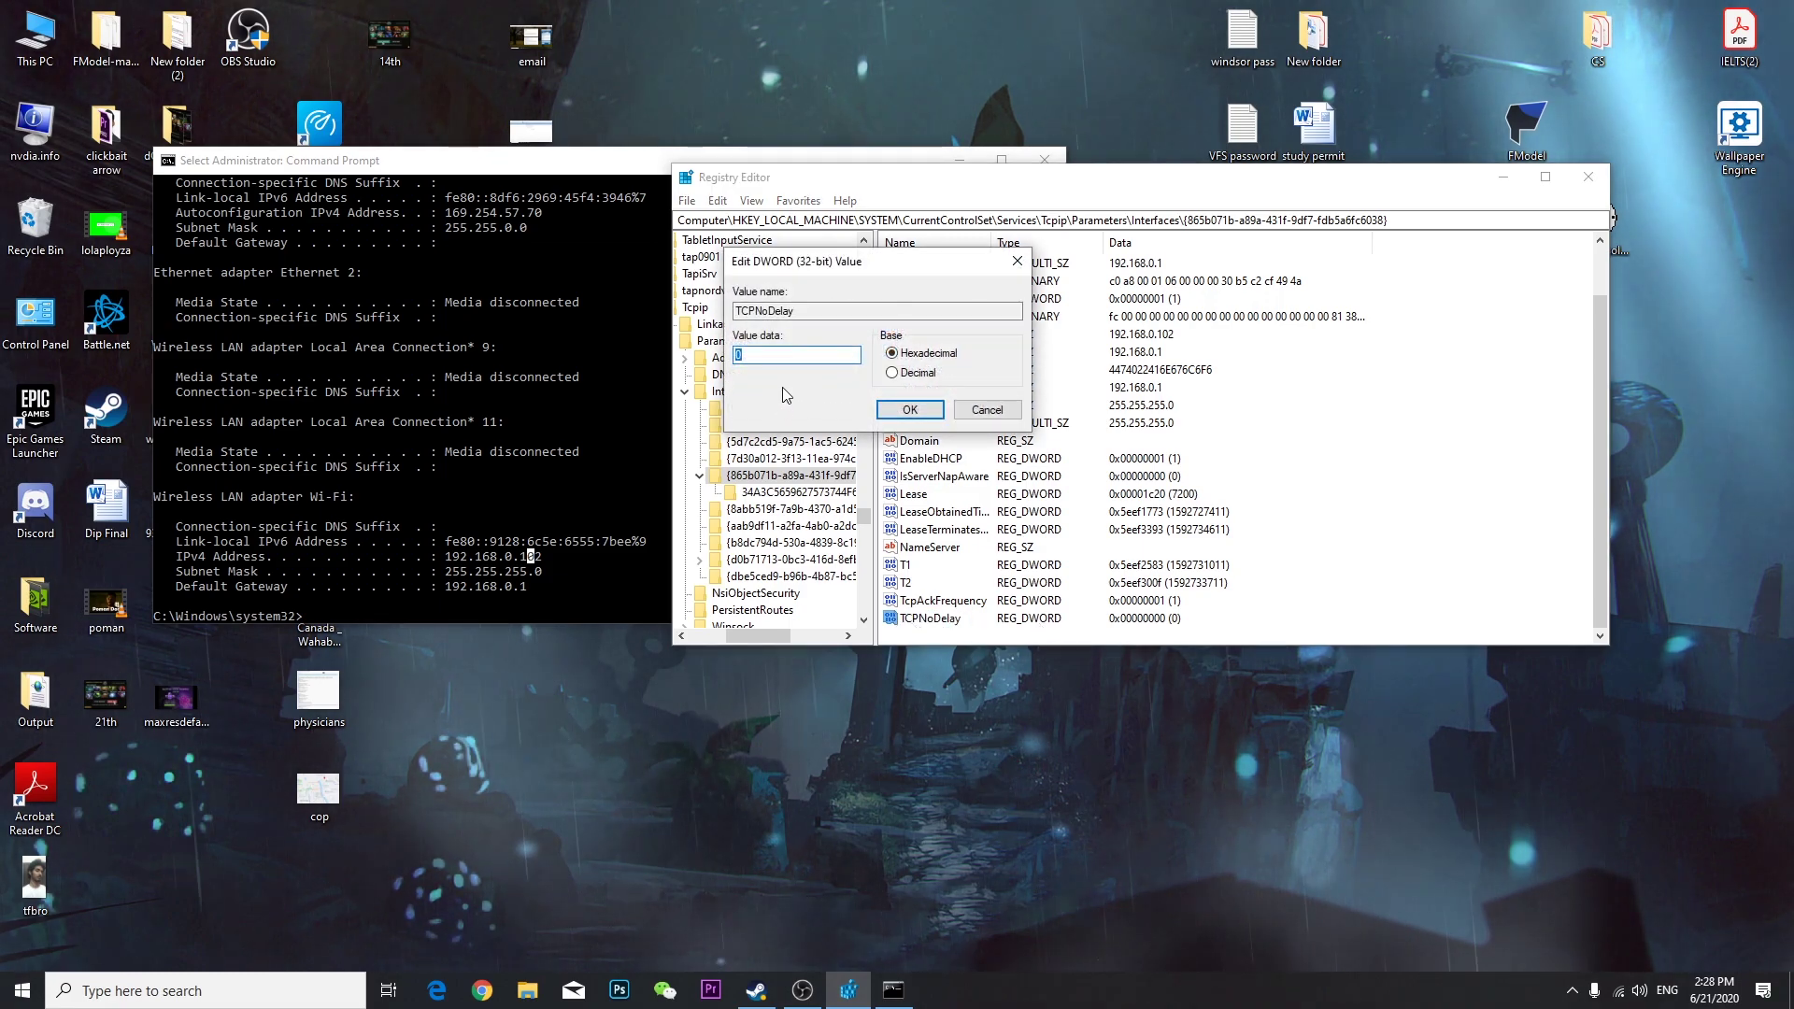
type("1")
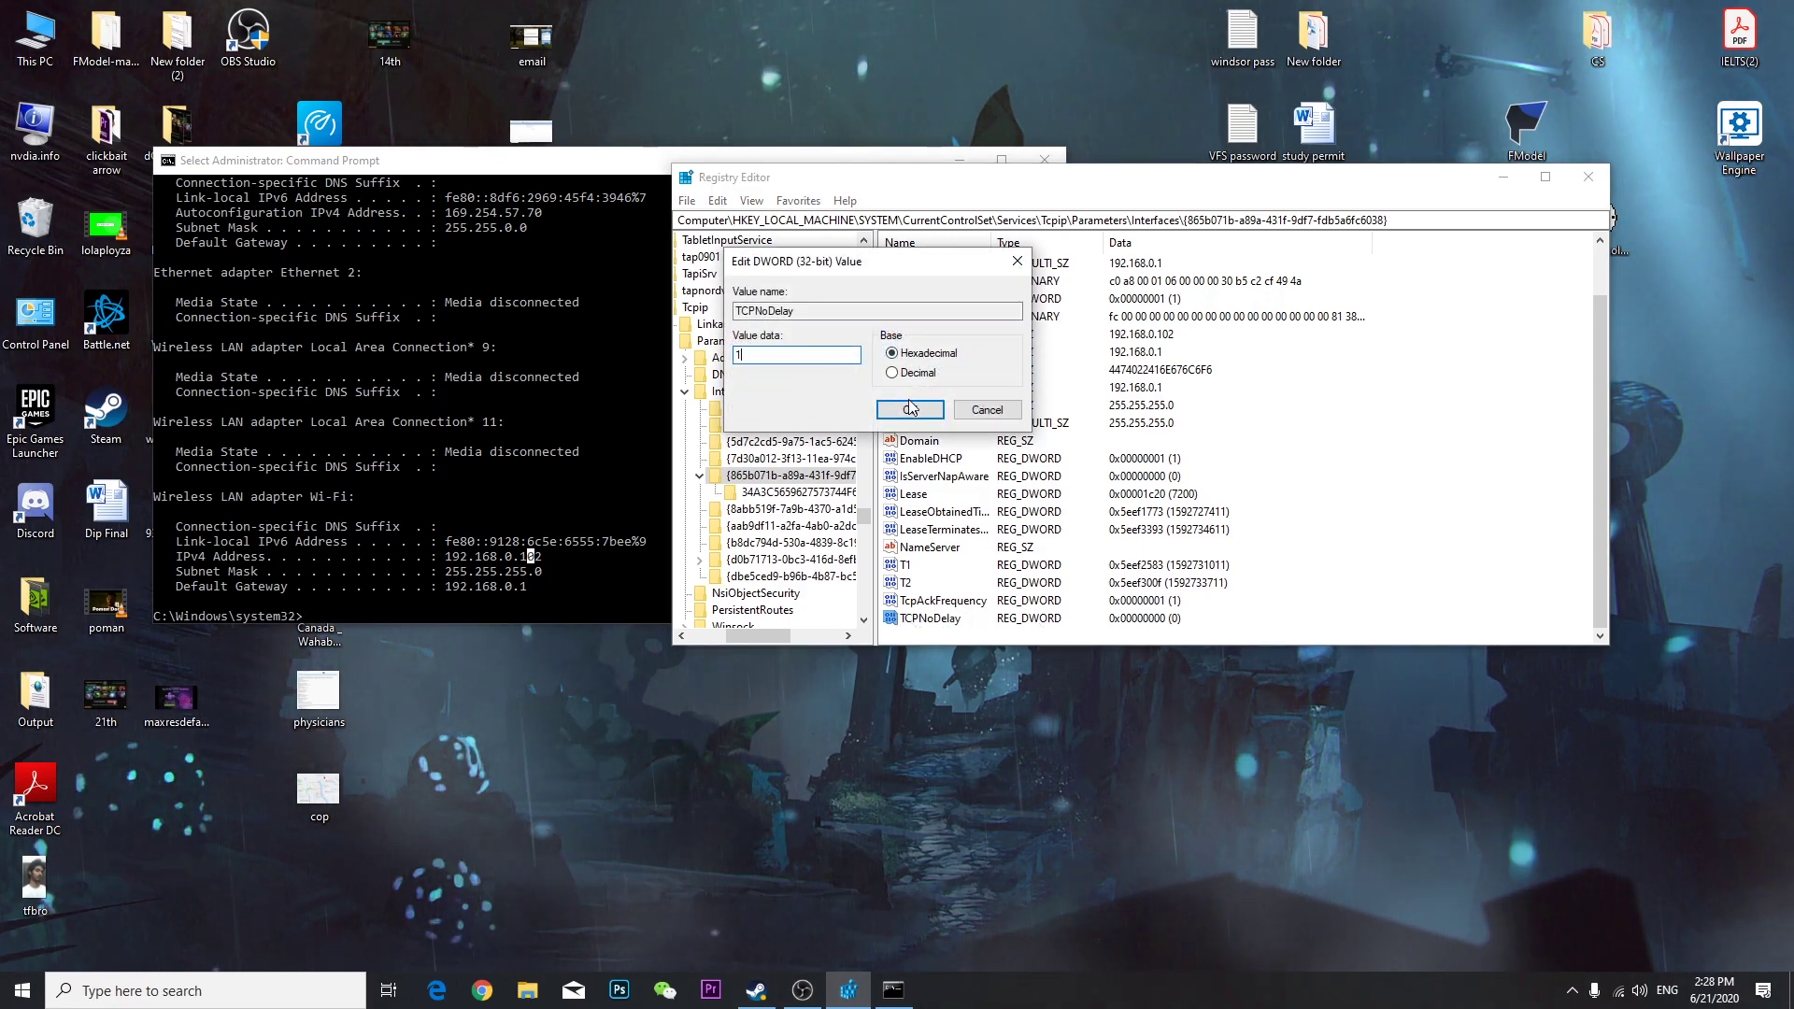
left_click(911, 408)
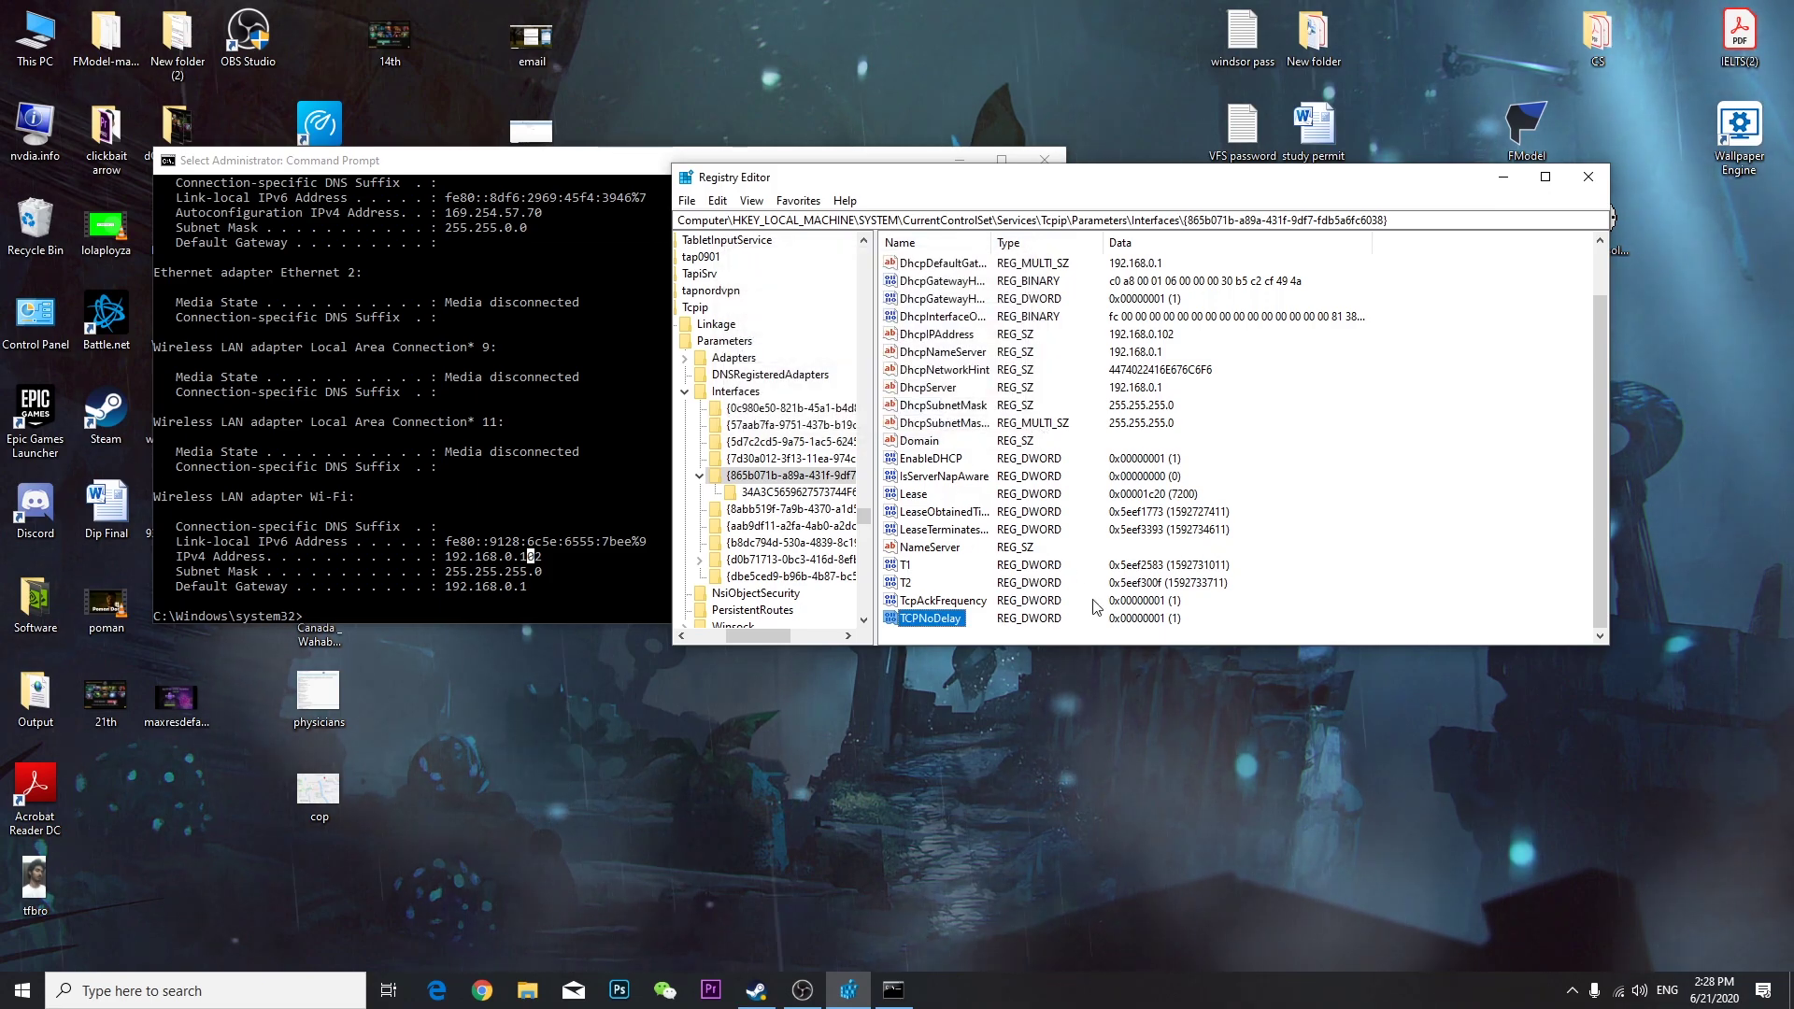
left_click(813, 495)
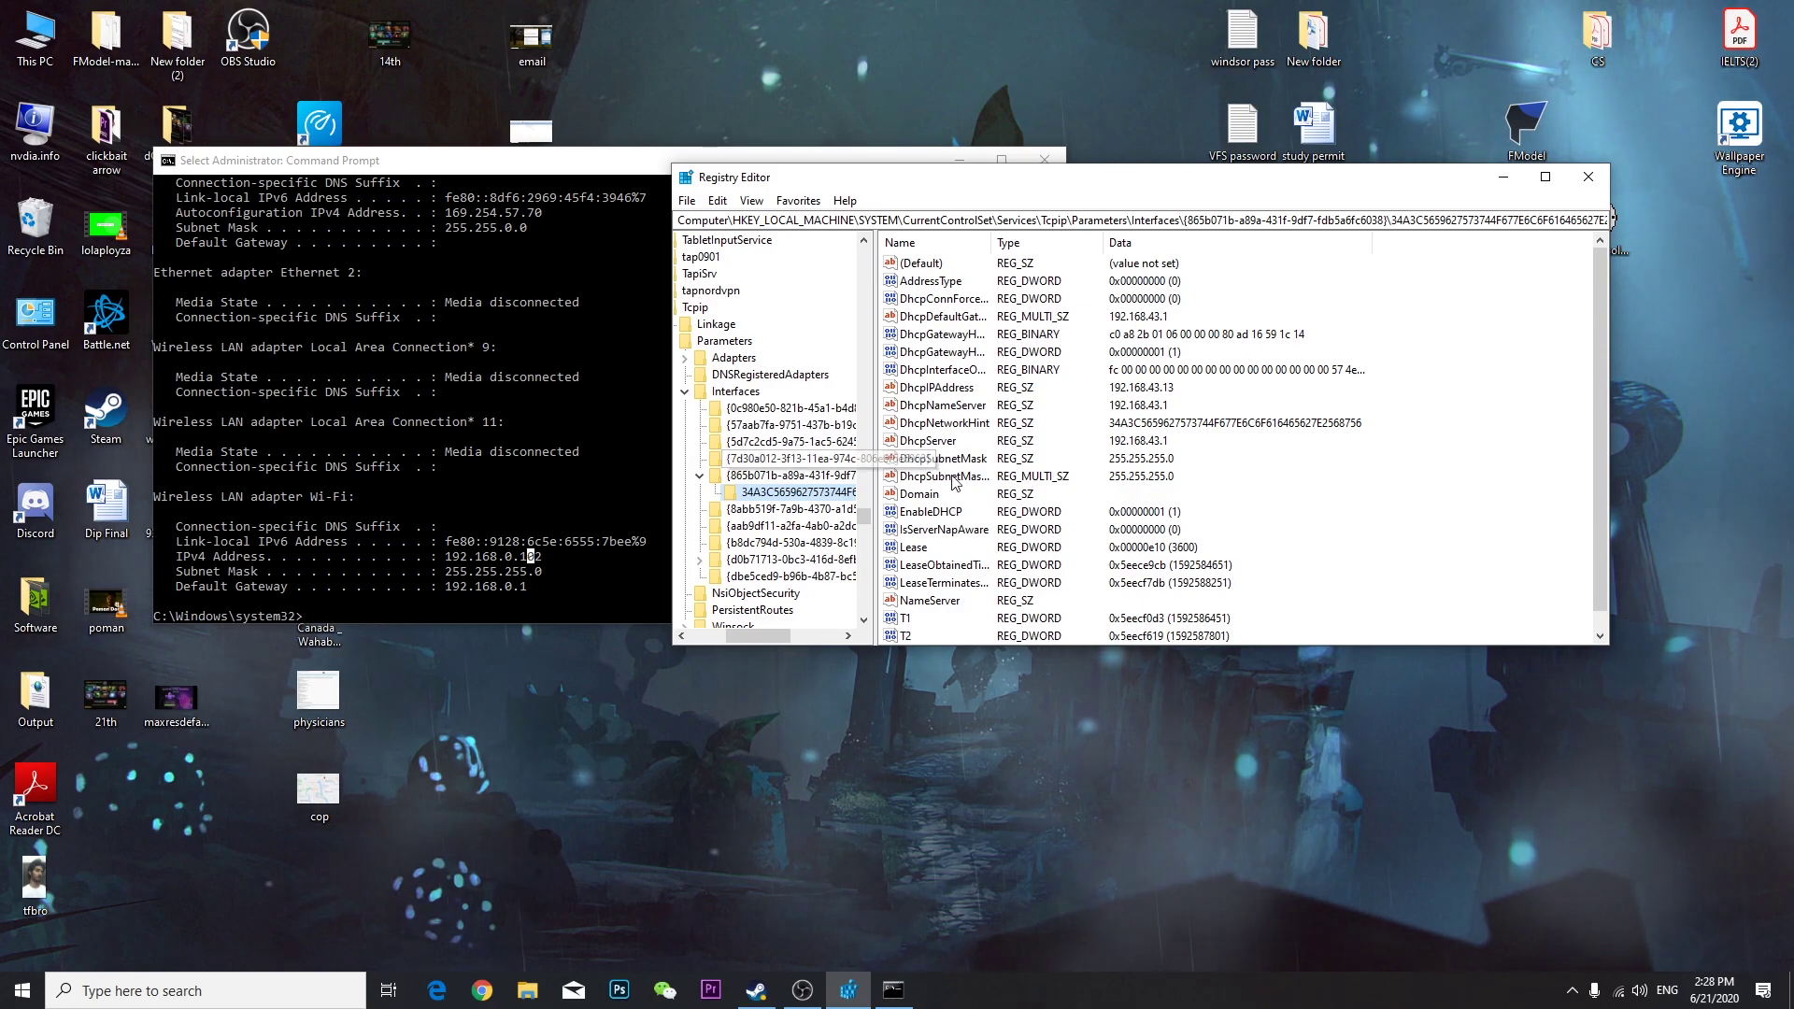
Browse neighbouring interface keys, then return to {865b071b-…} showing both values at 1
left_click(790, 509)
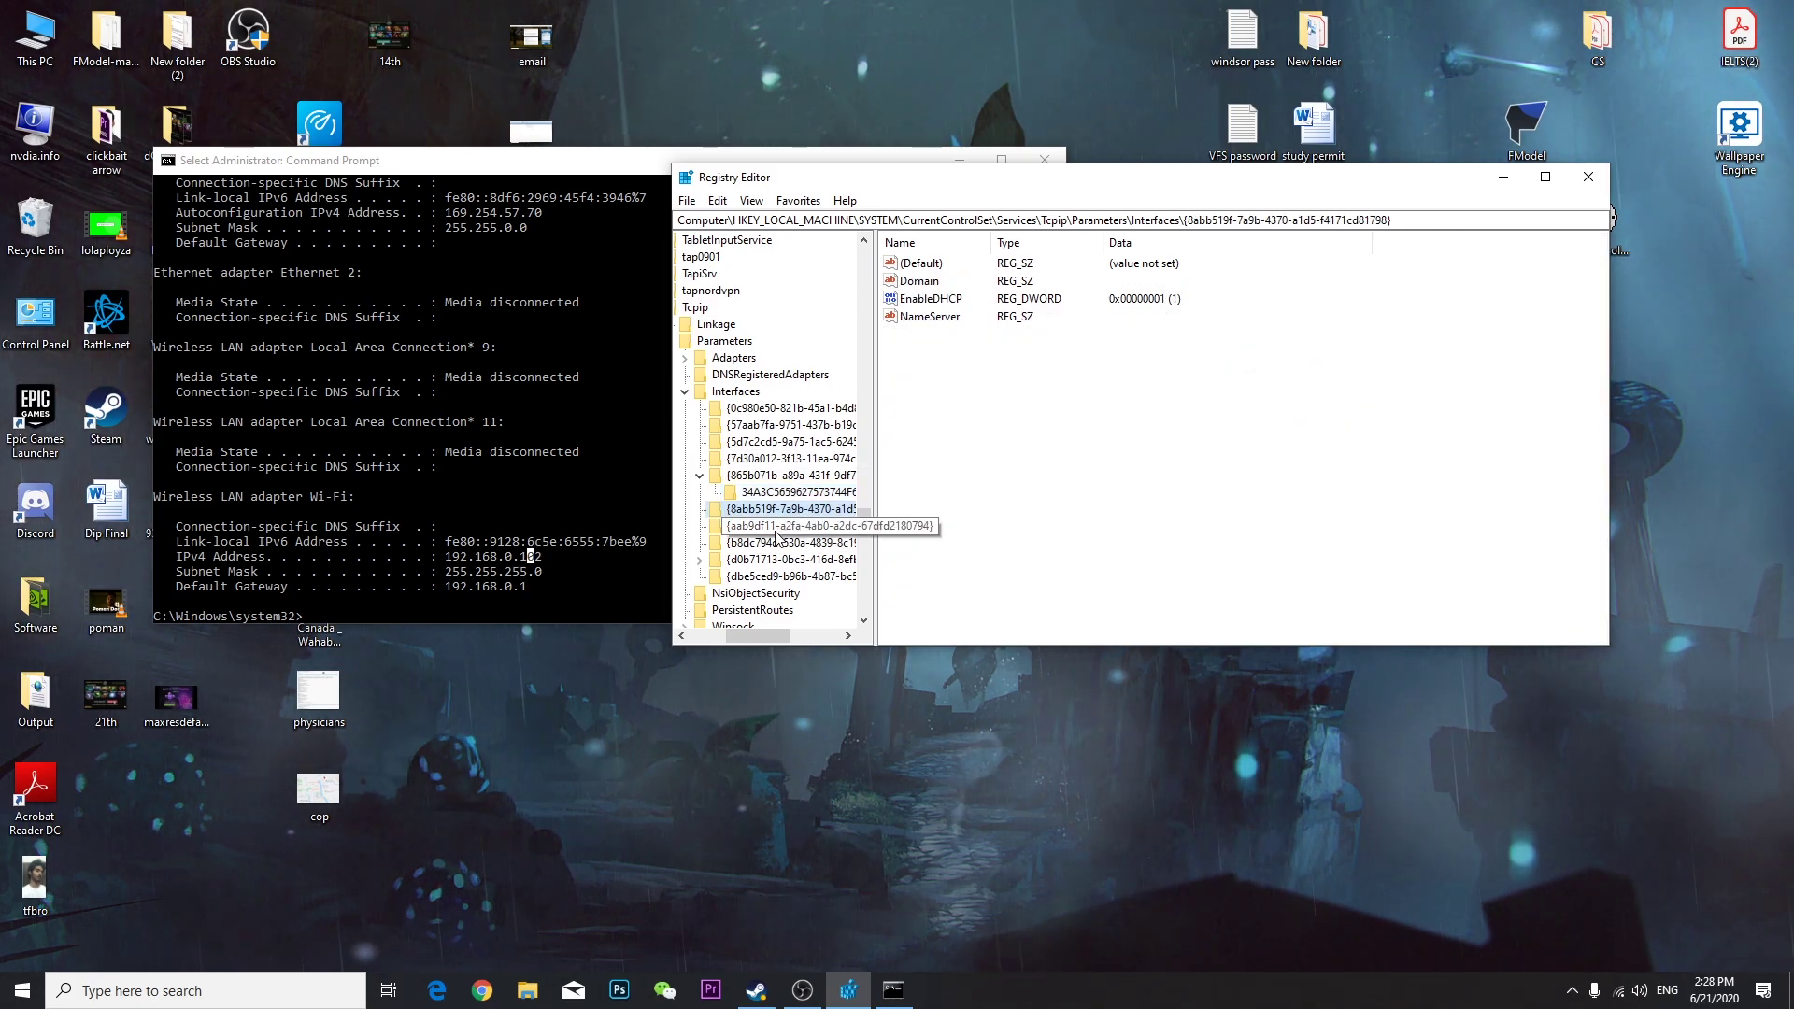
left_click(775, 526)
left_click(781, 542)
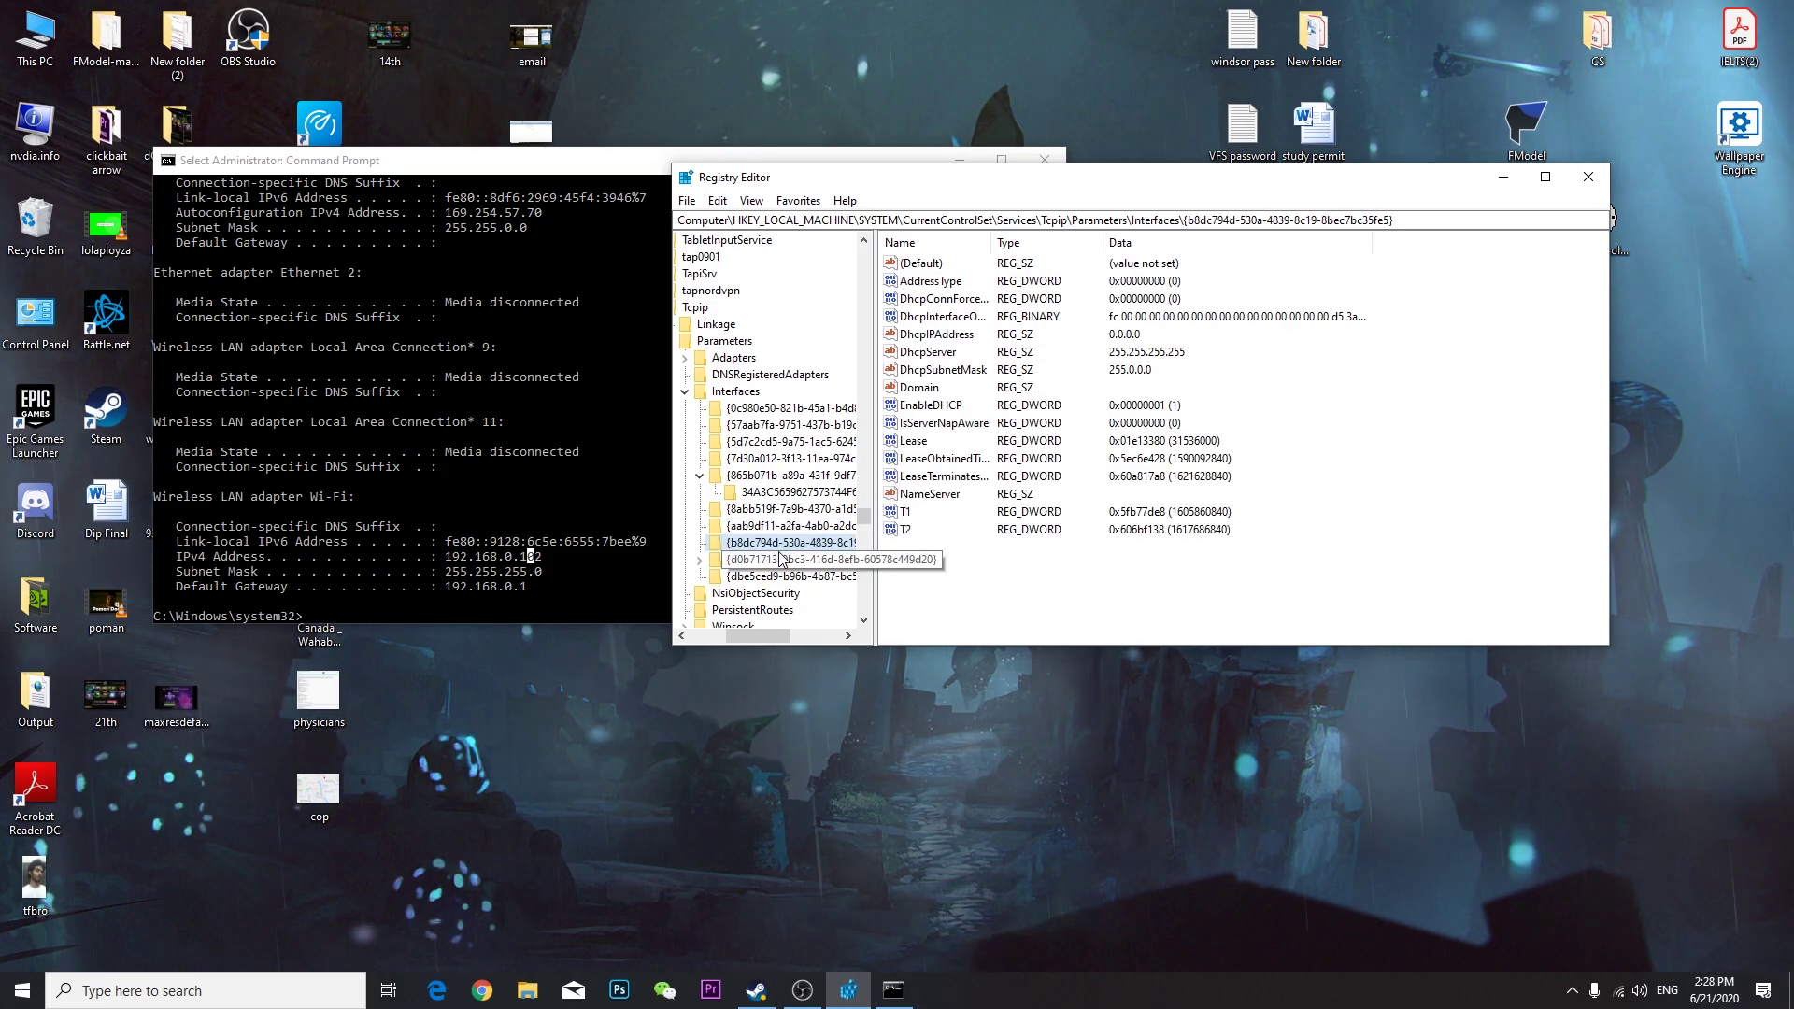
key("Down")
key("Down")
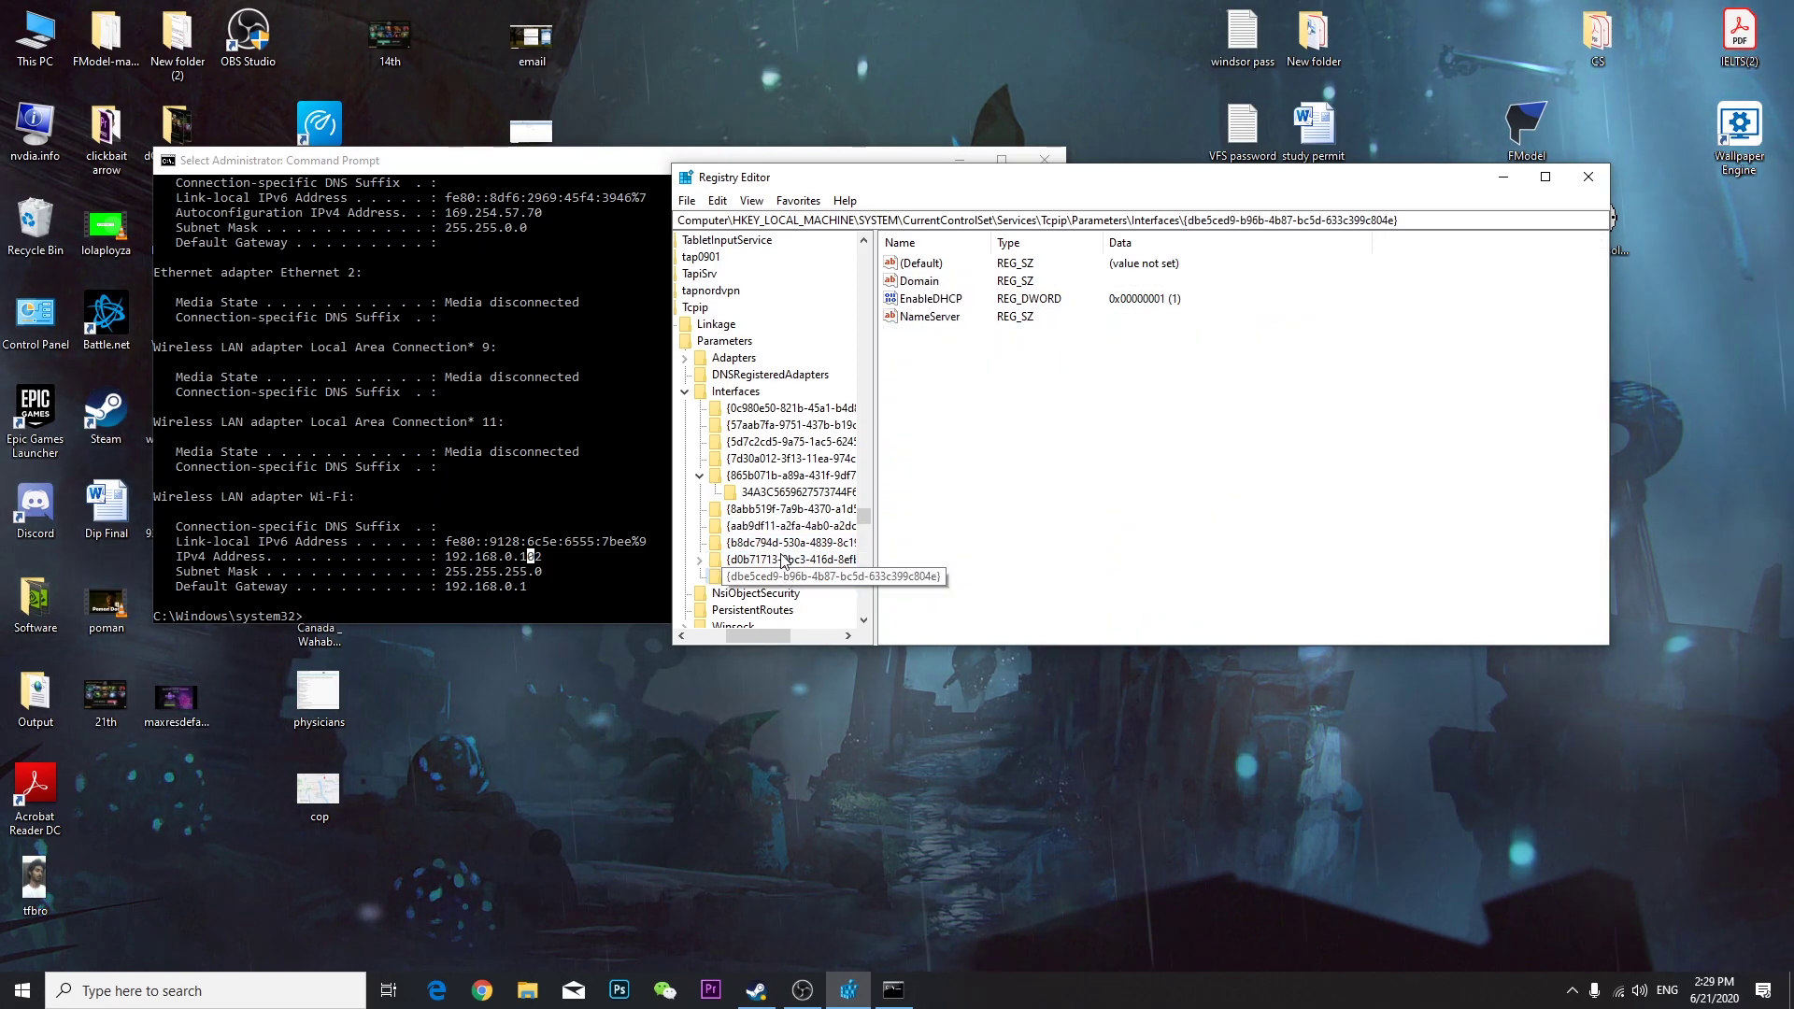
left_click(774, 490)
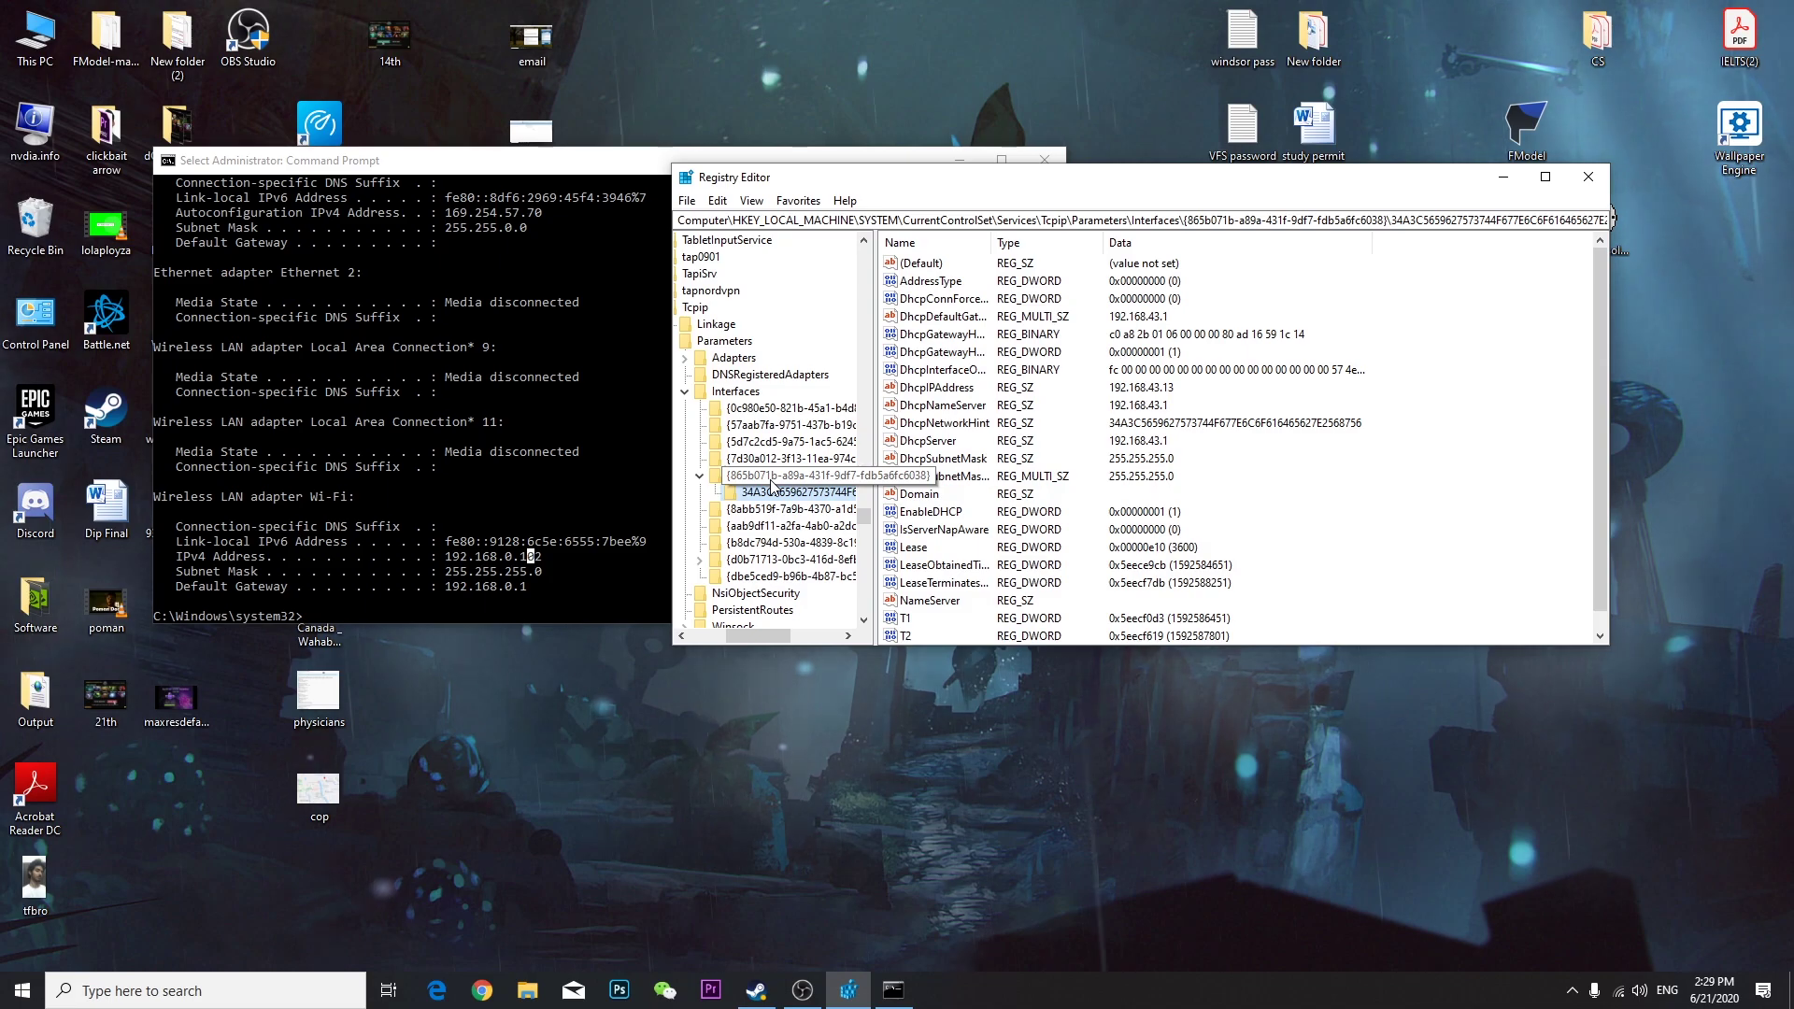
left_click(772, 476)
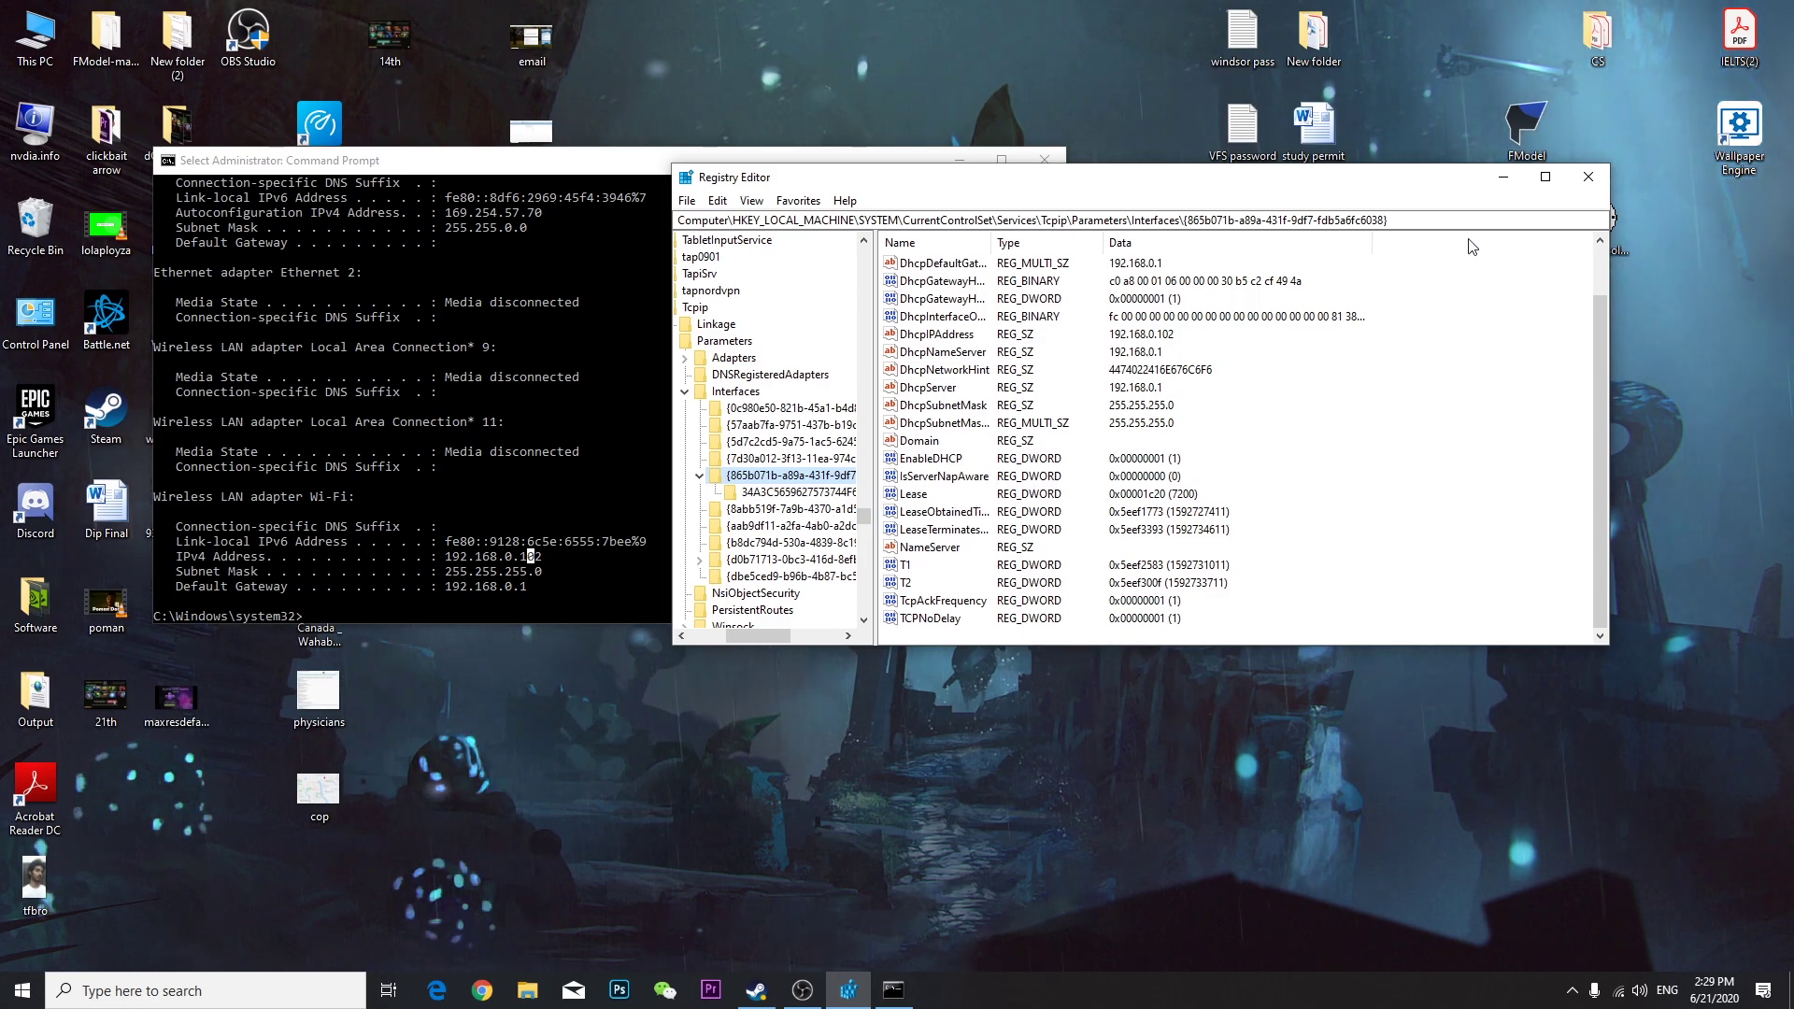
Close Registry Editor and Command Prompt, then Refresh the desktop twice
left_click(1587, 177)
left_click(1045, 160)
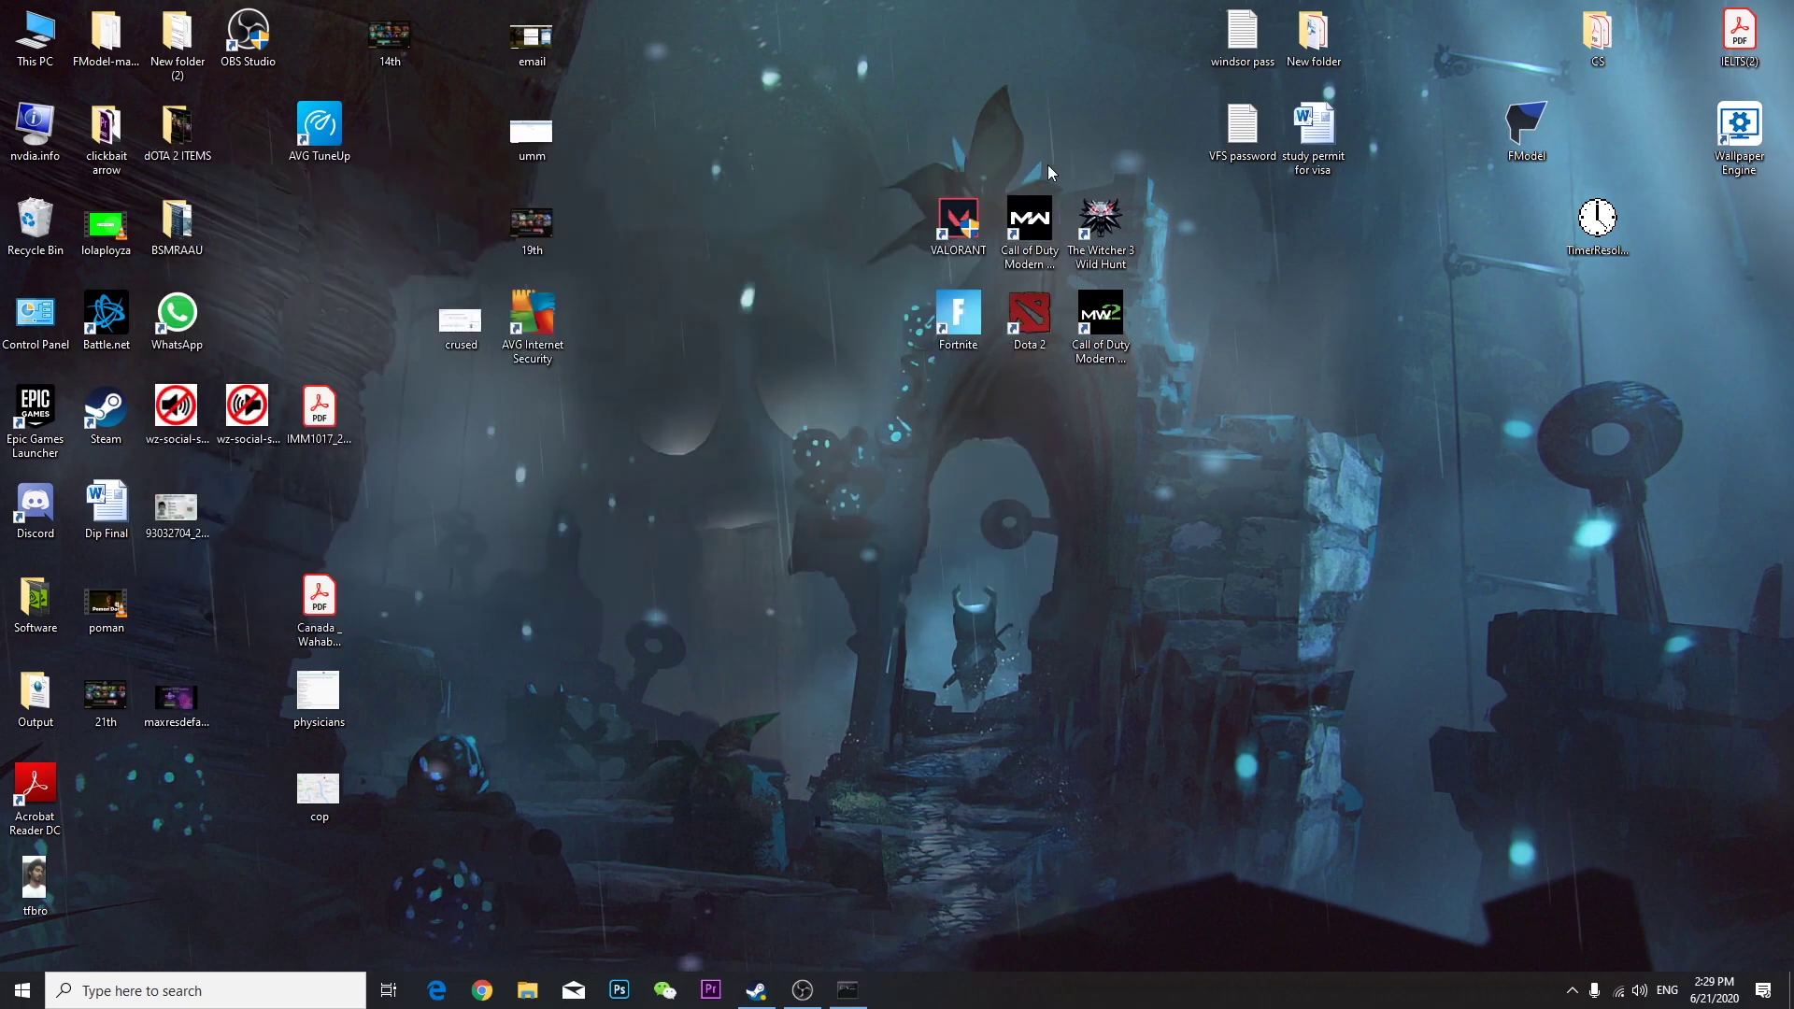
right_click(1245, 302)
left_click(1295, 354)
right_click(1245, 301)
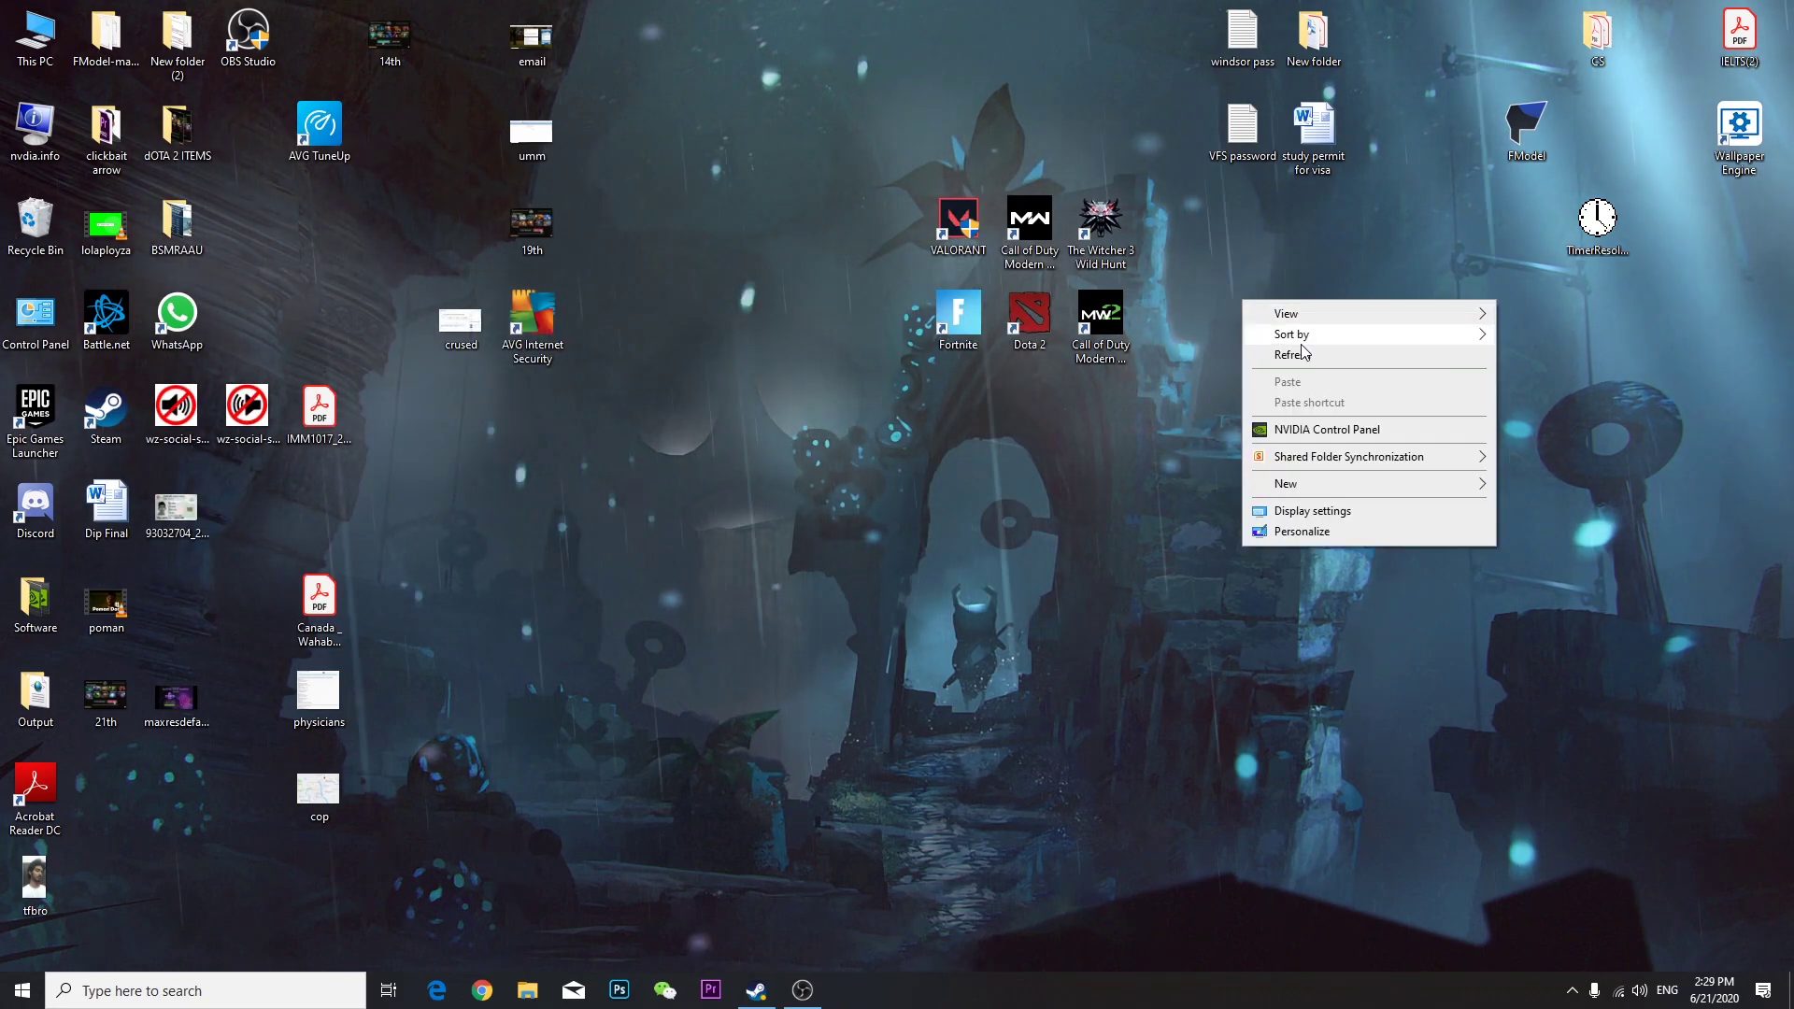
left_click(1299, 355)
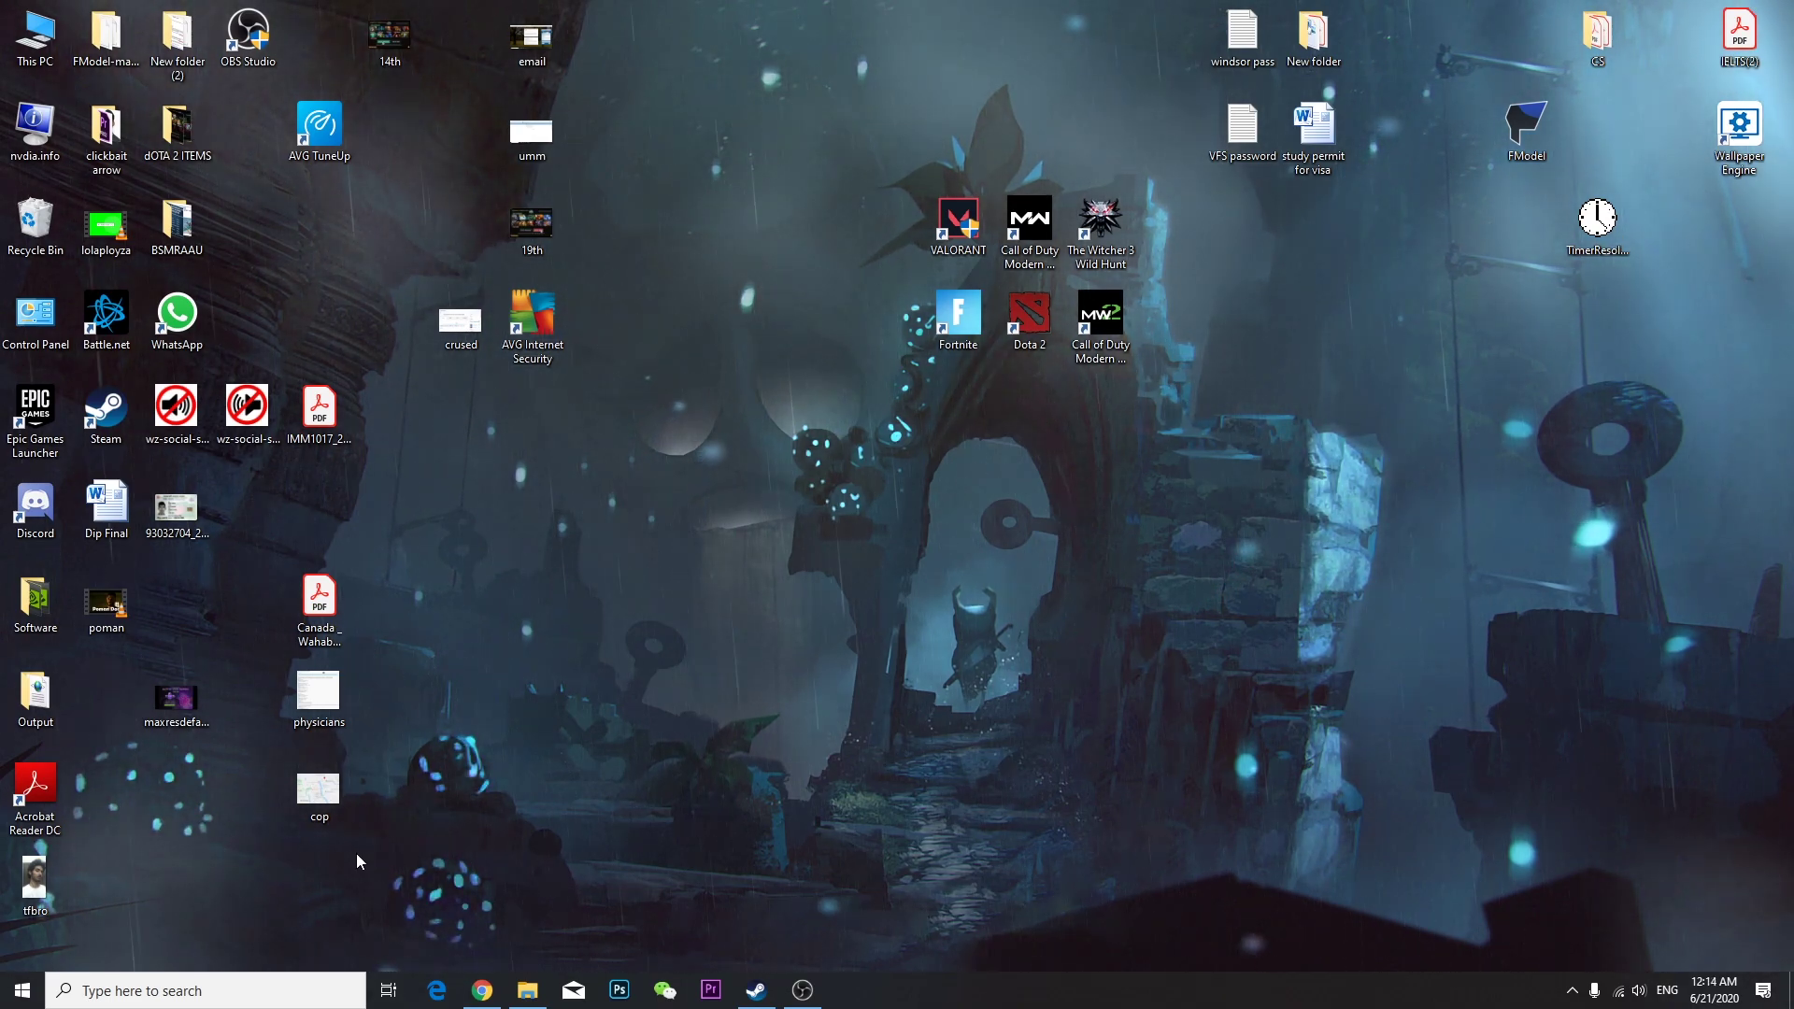
Run services.msc from the Win+R box to open Services
key("super+r")
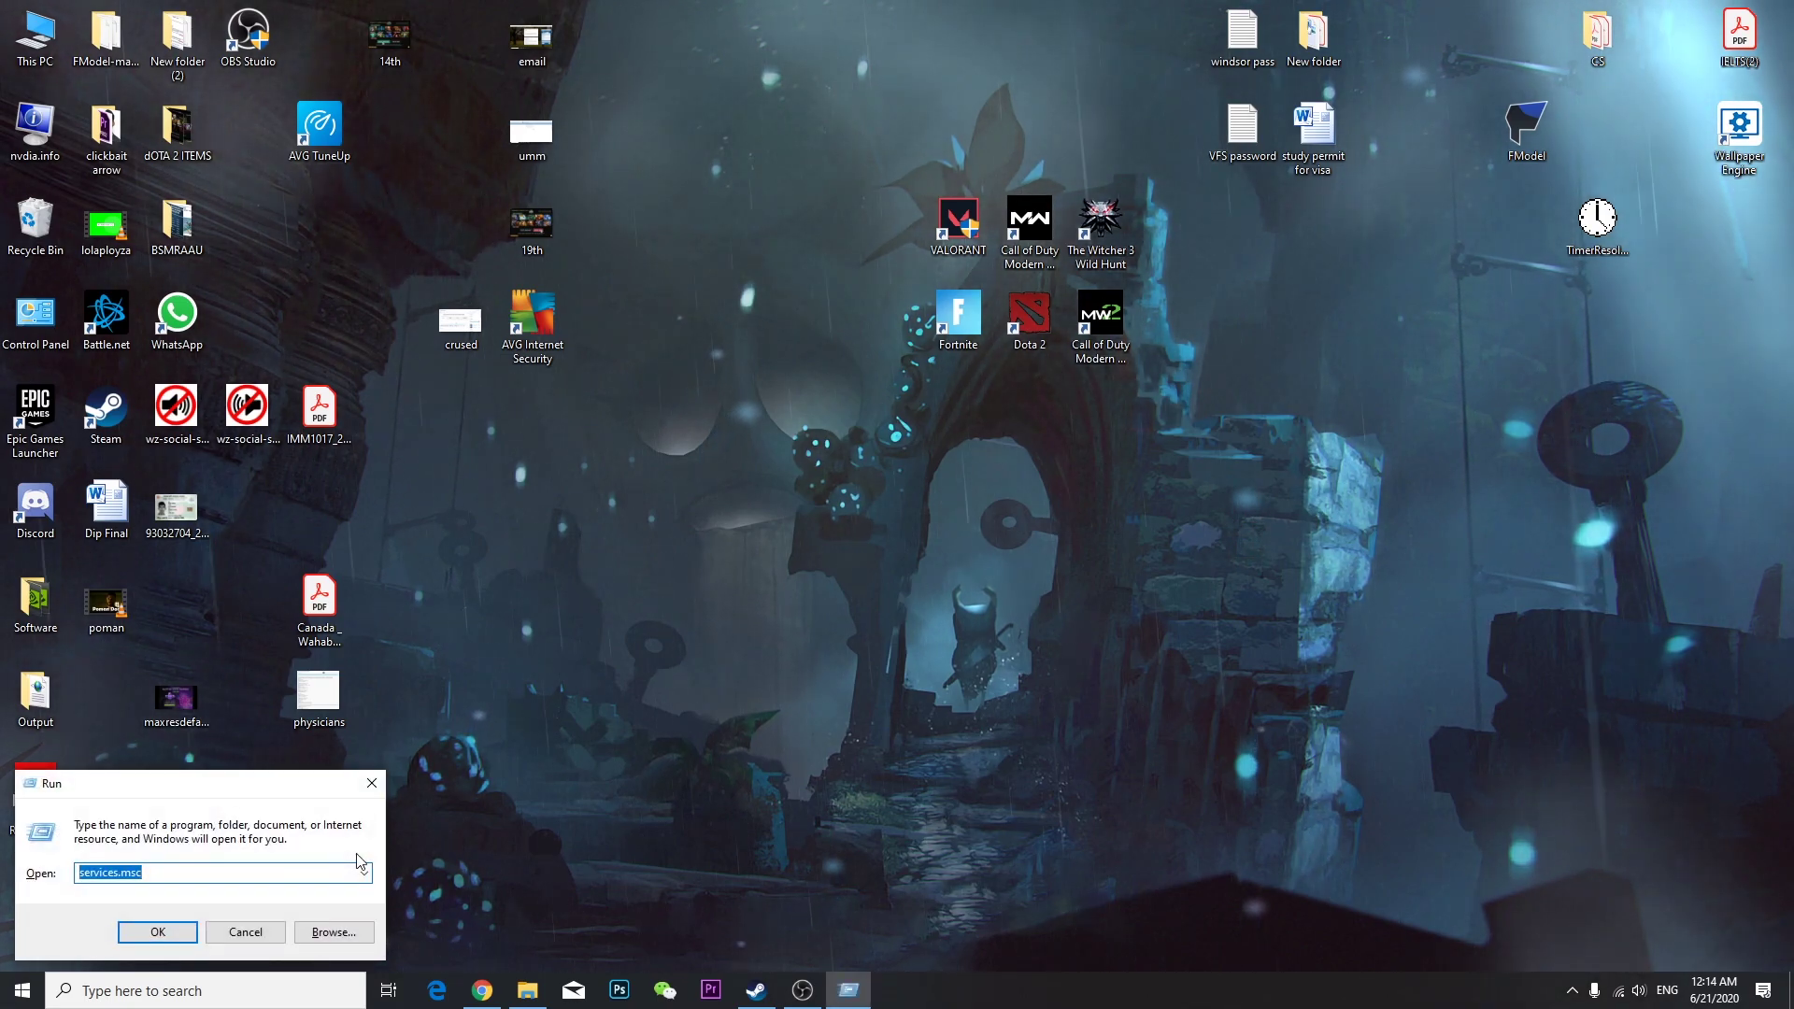
key("End")
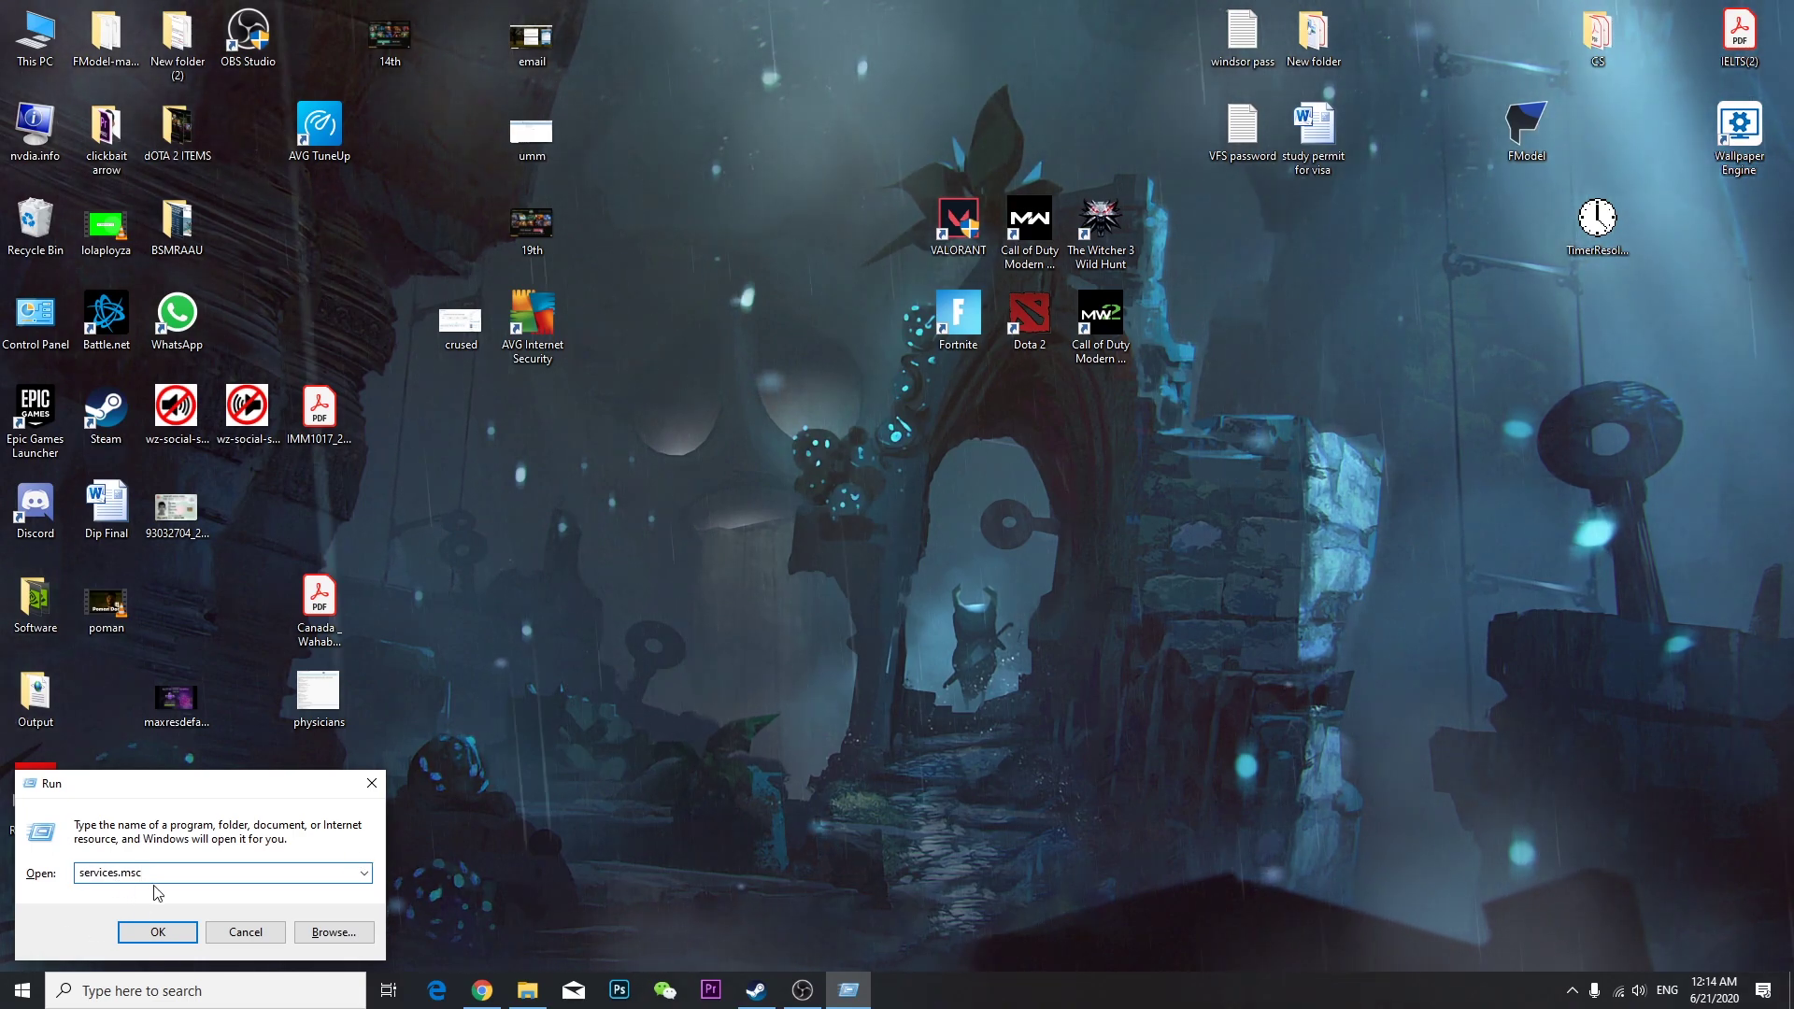
left_click(155, 935)
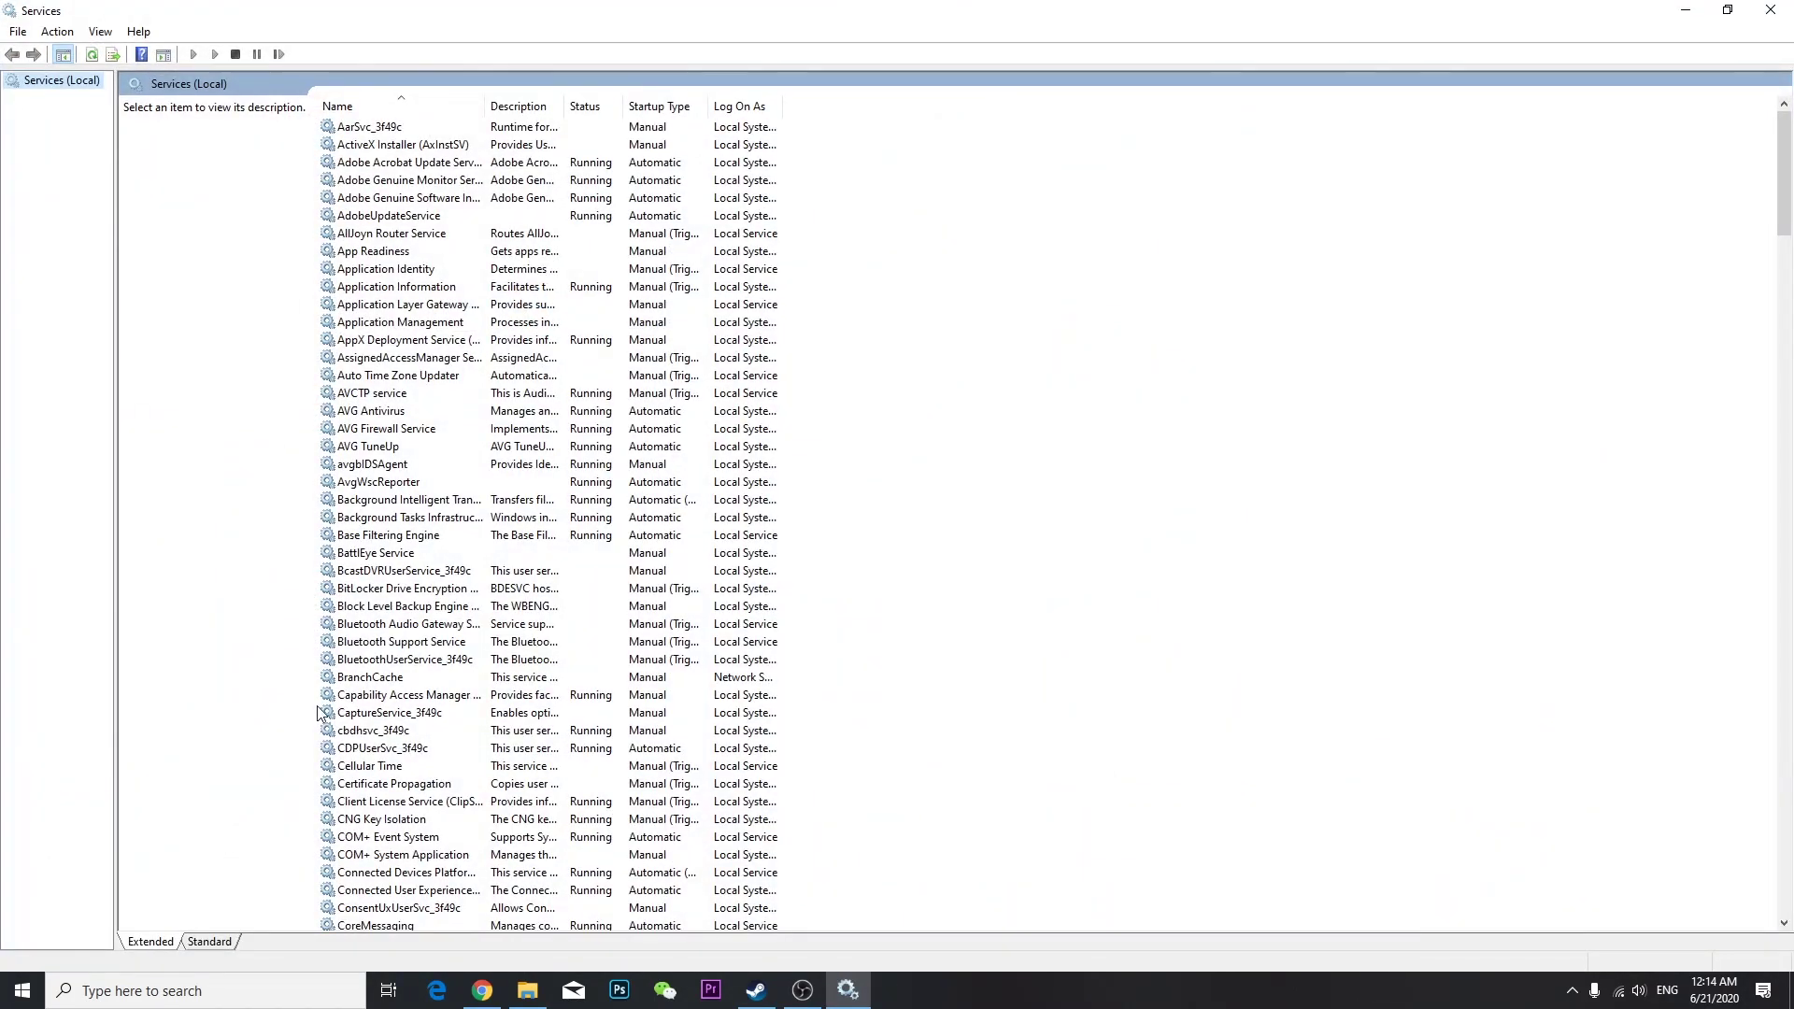
Set Background Intelligent Transfer Service startup type to Disabled, apply, and minimize Services
double_click(383, 505)
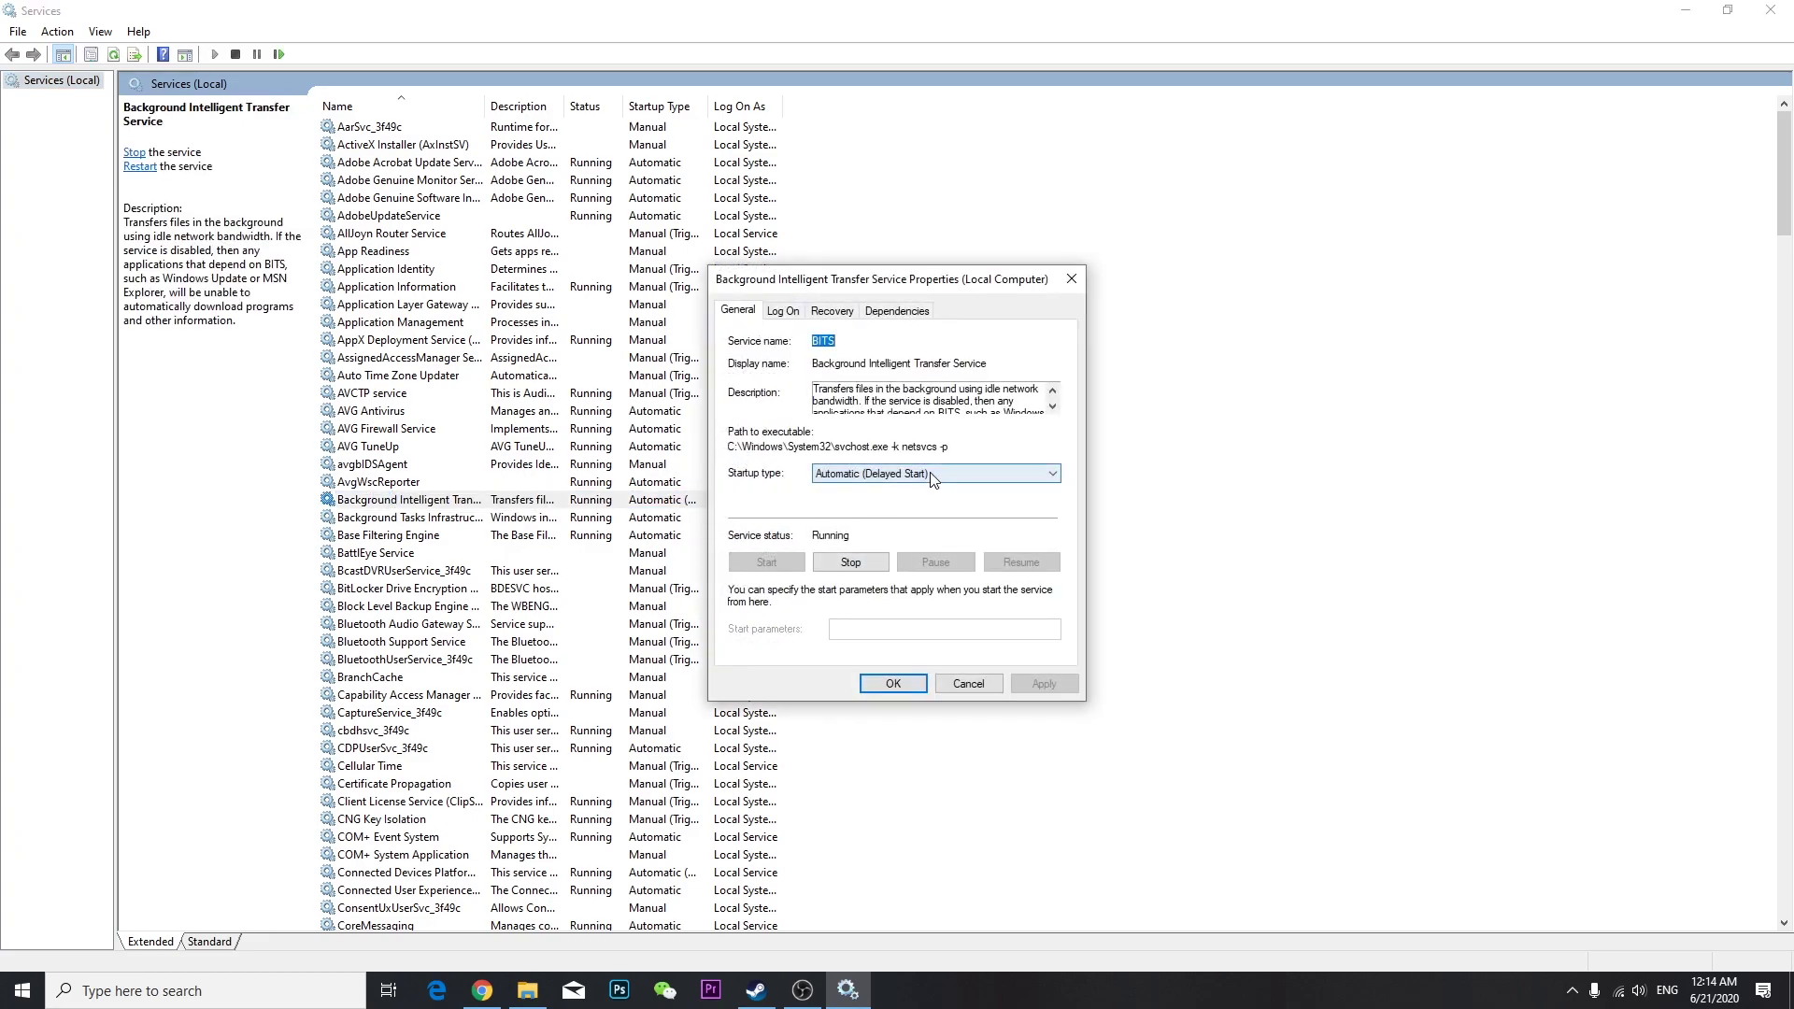
left_click(925, 474)
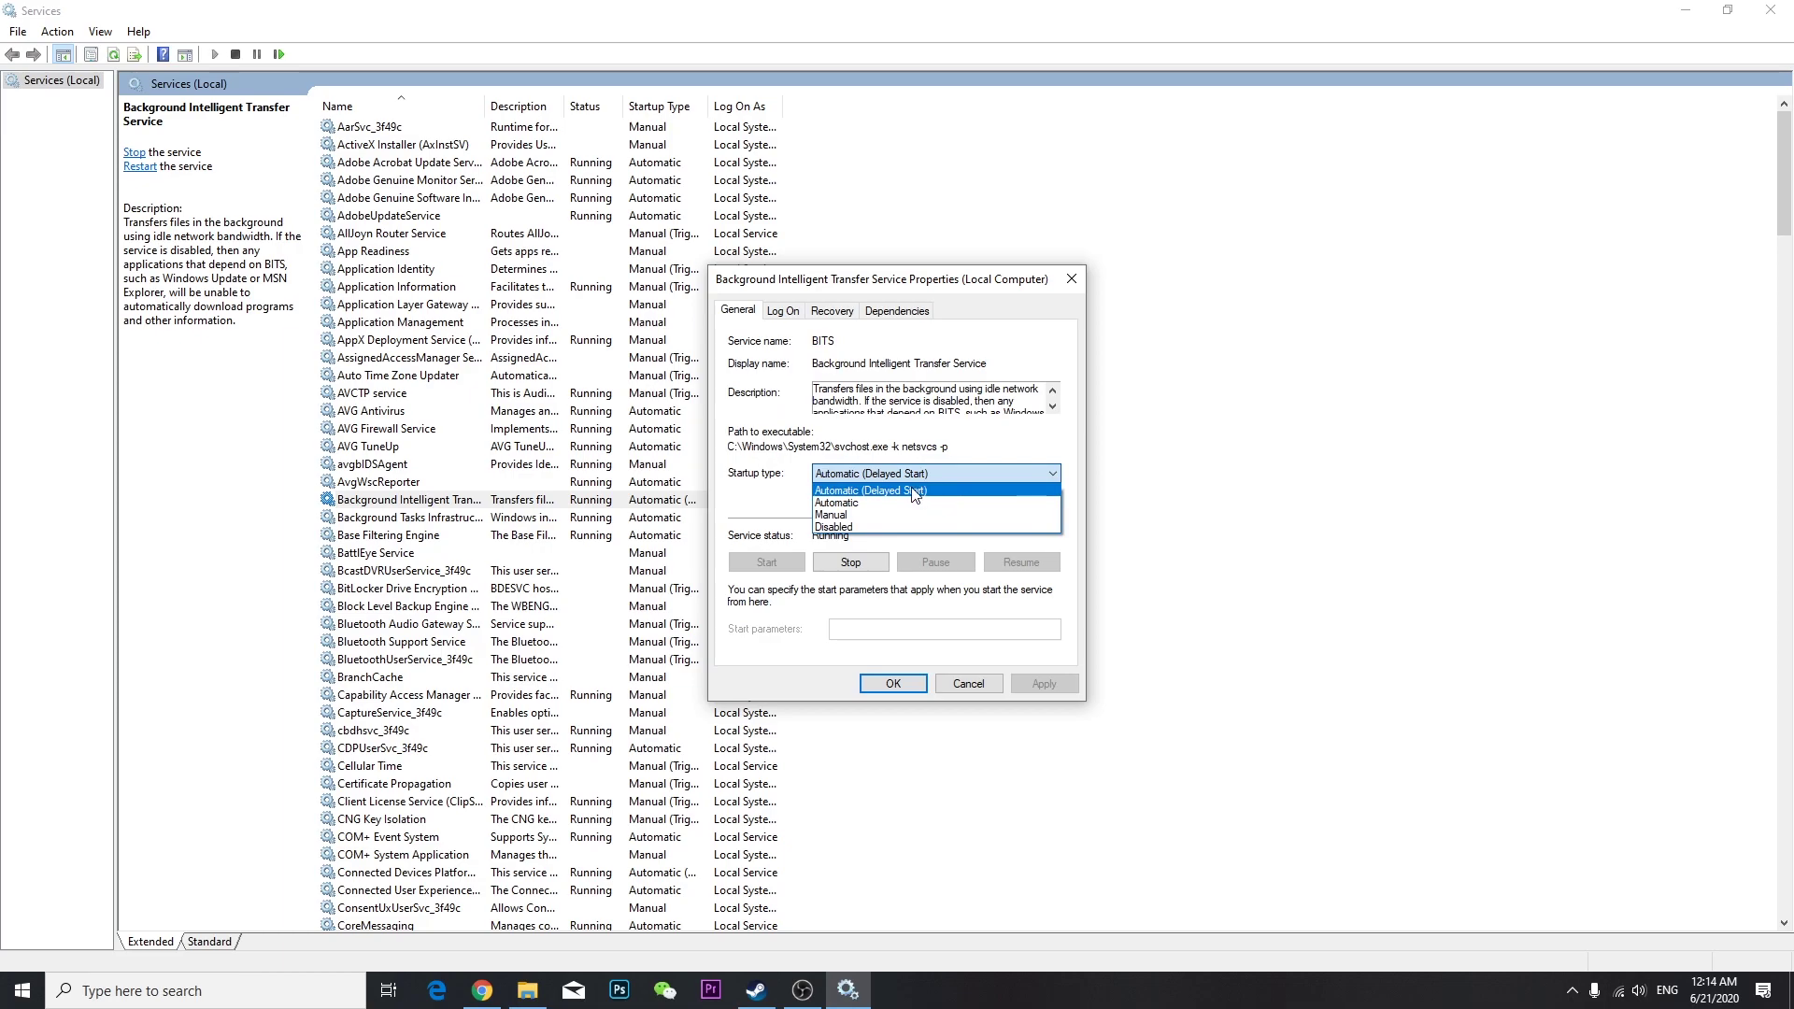
left_click(873, 529)
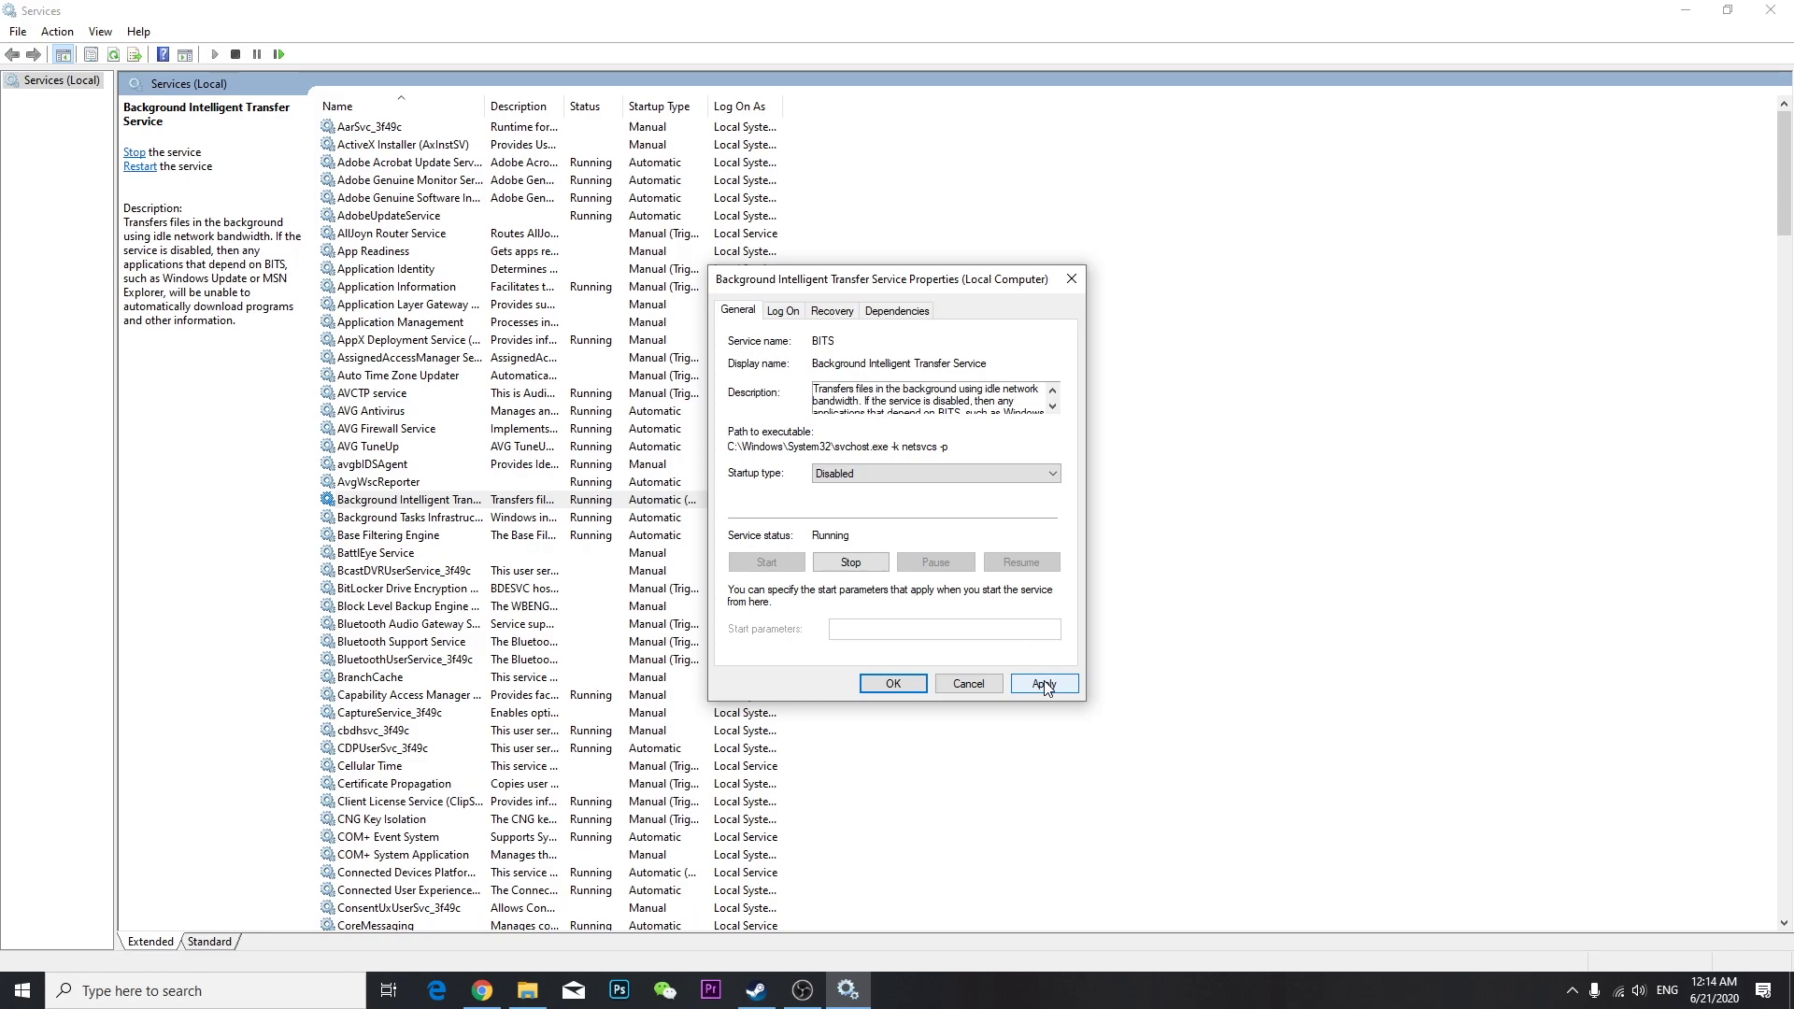
left_click(1045, 686)
left_click(888, 683)
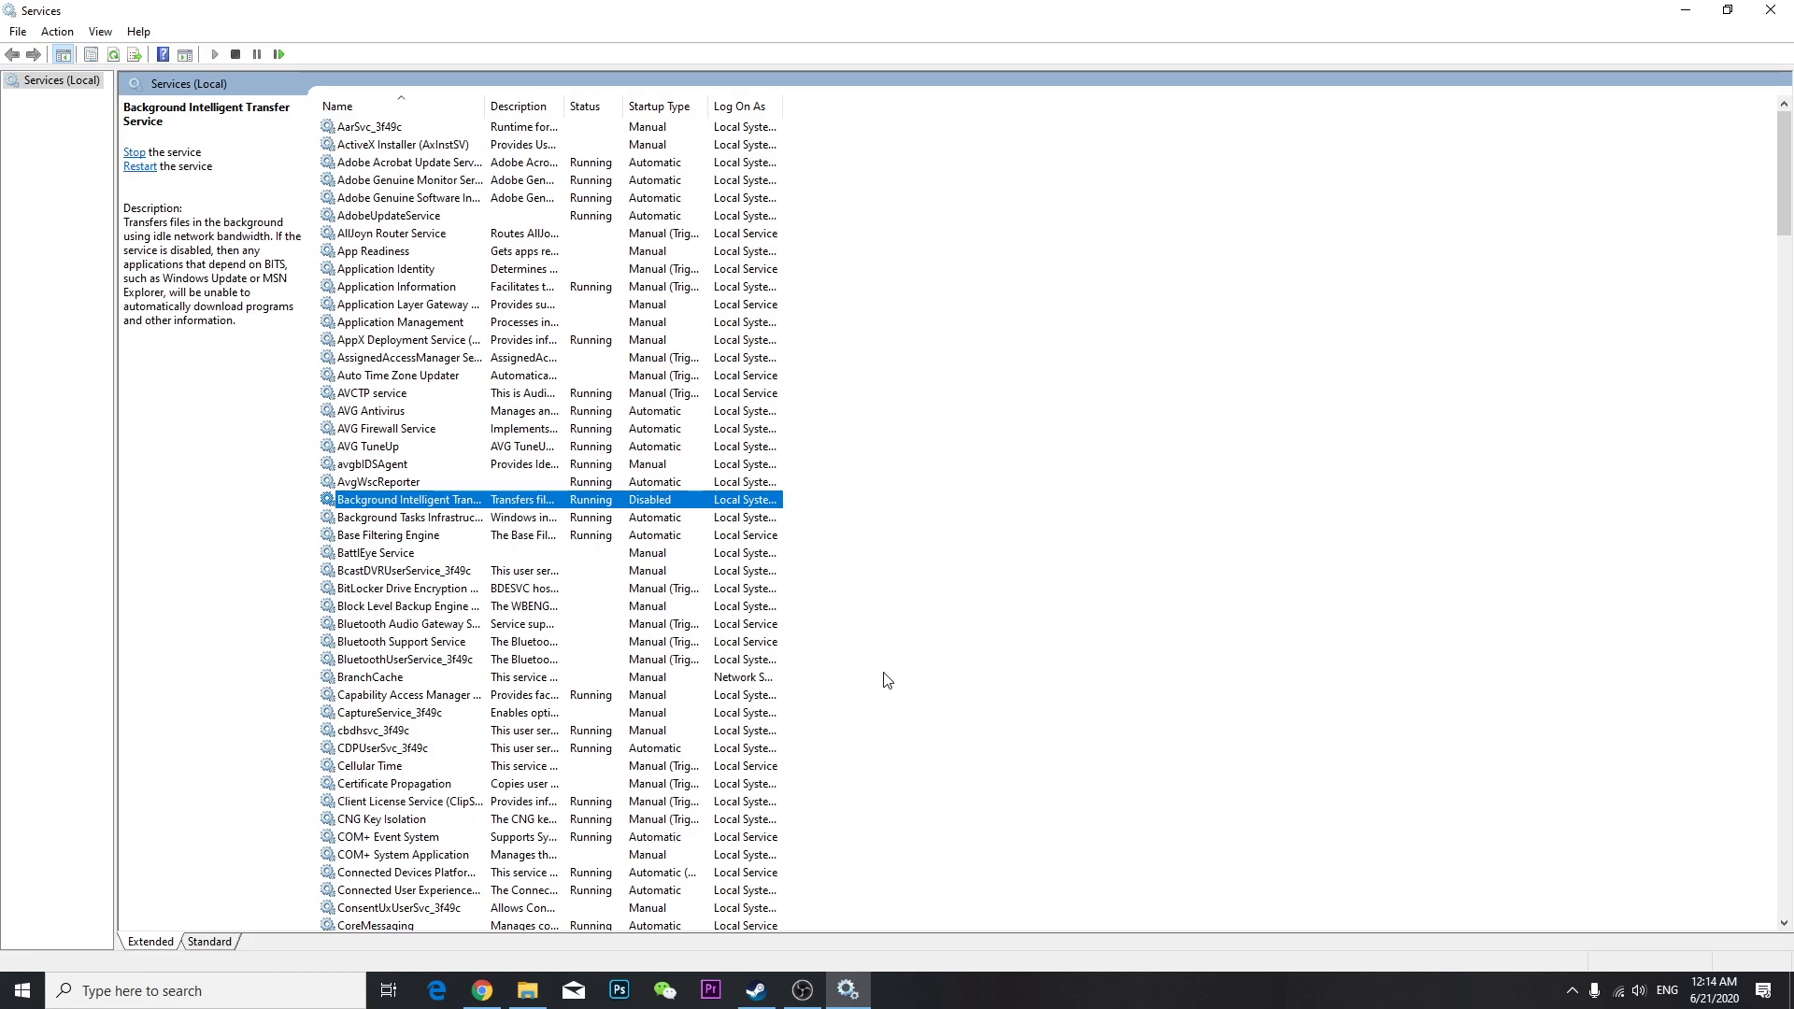
left_click(1688, 10)
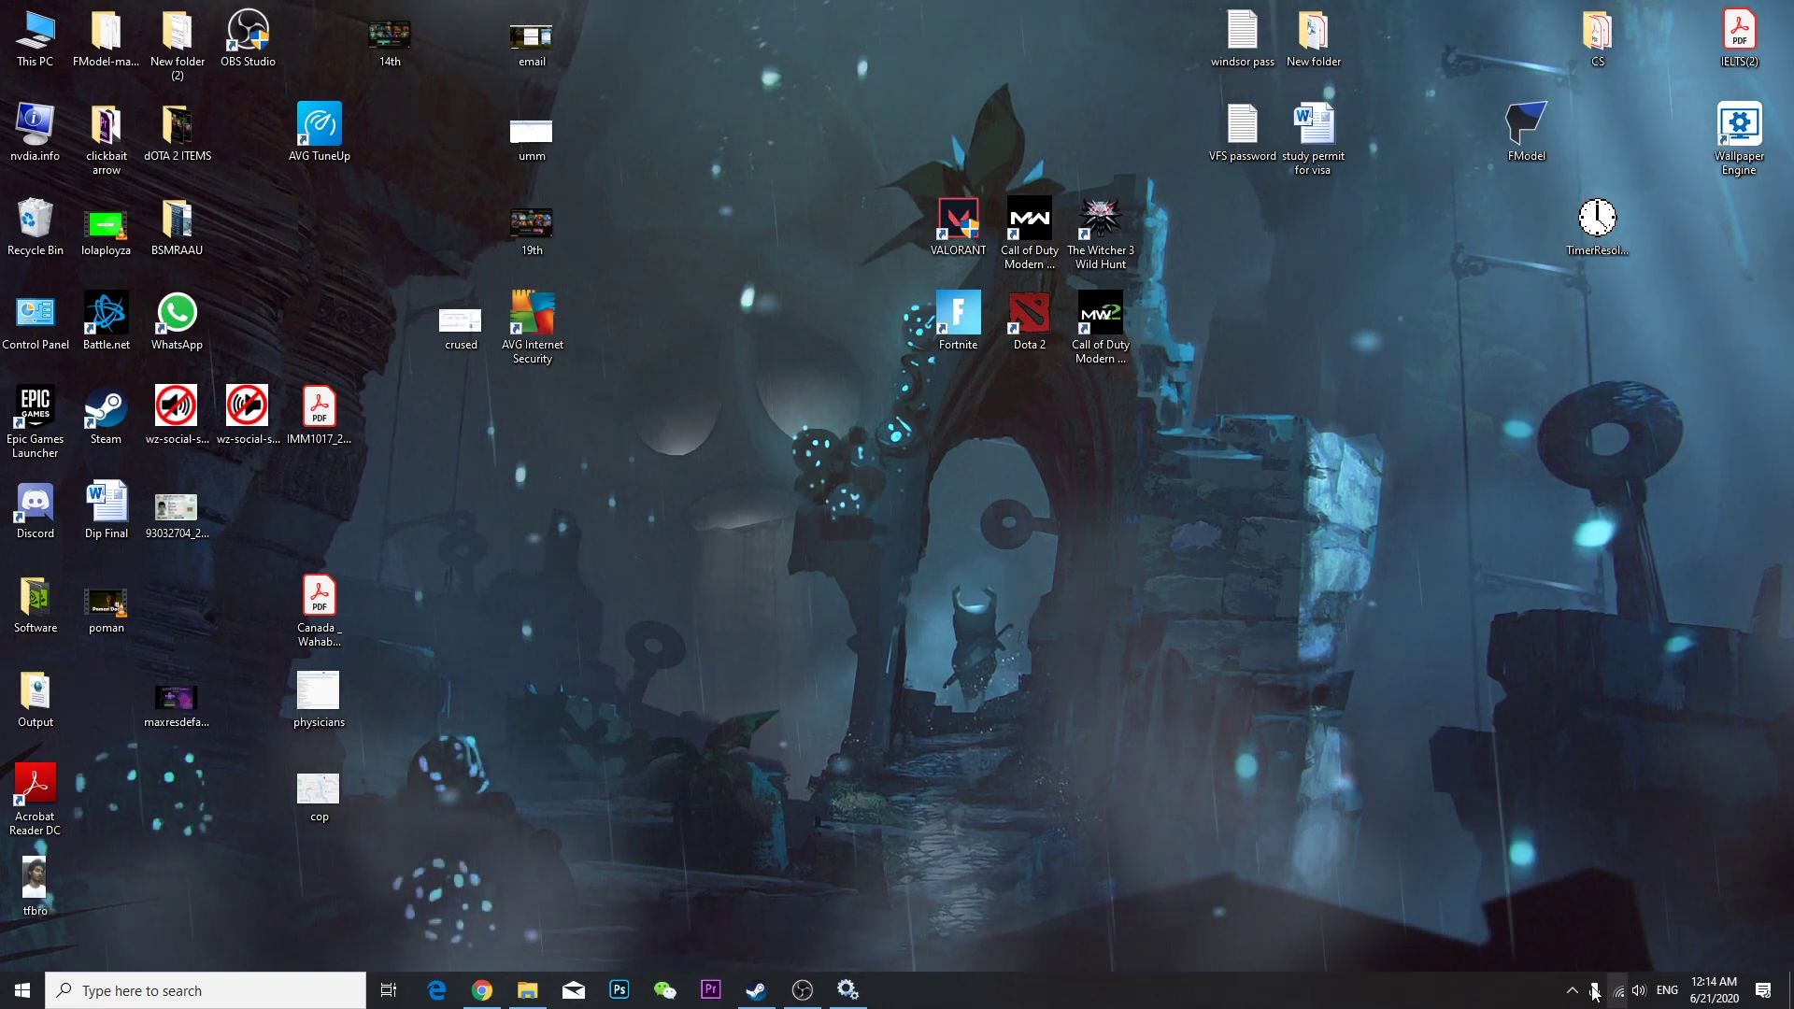
right_click(1248, 990)
left_click(1308, 916)
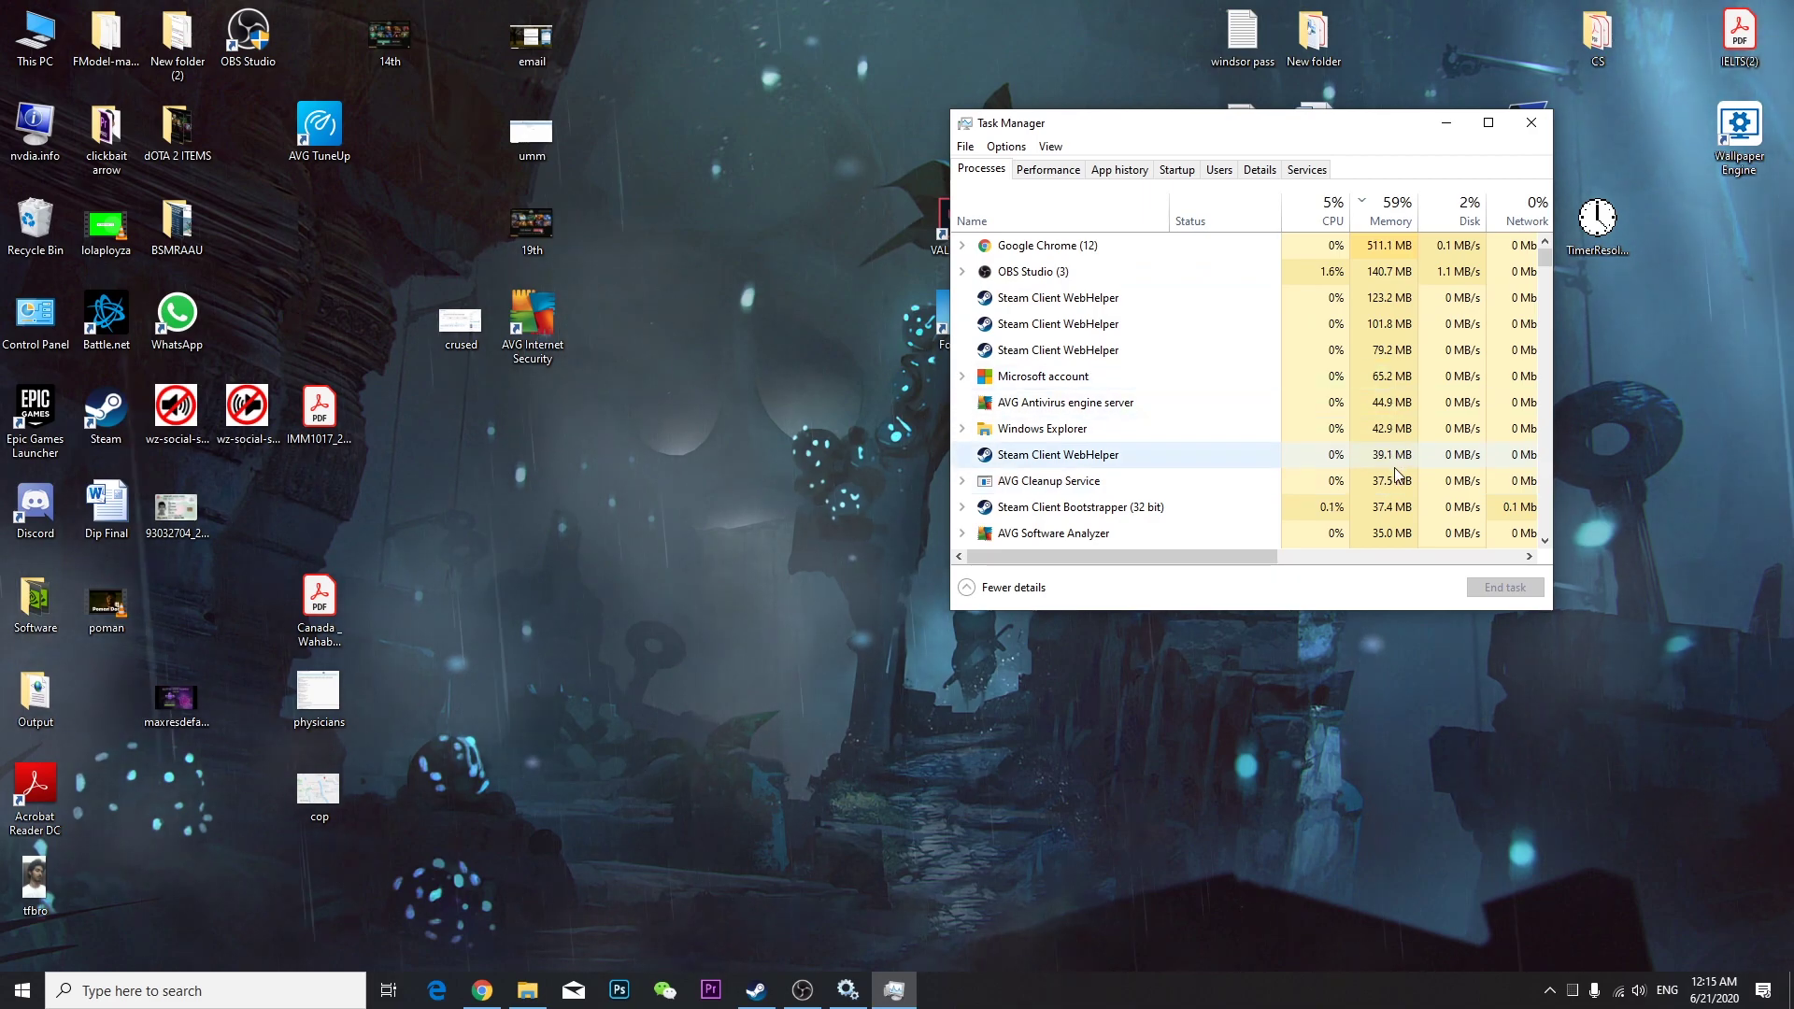
scroll(1396, 477, "down", 8)
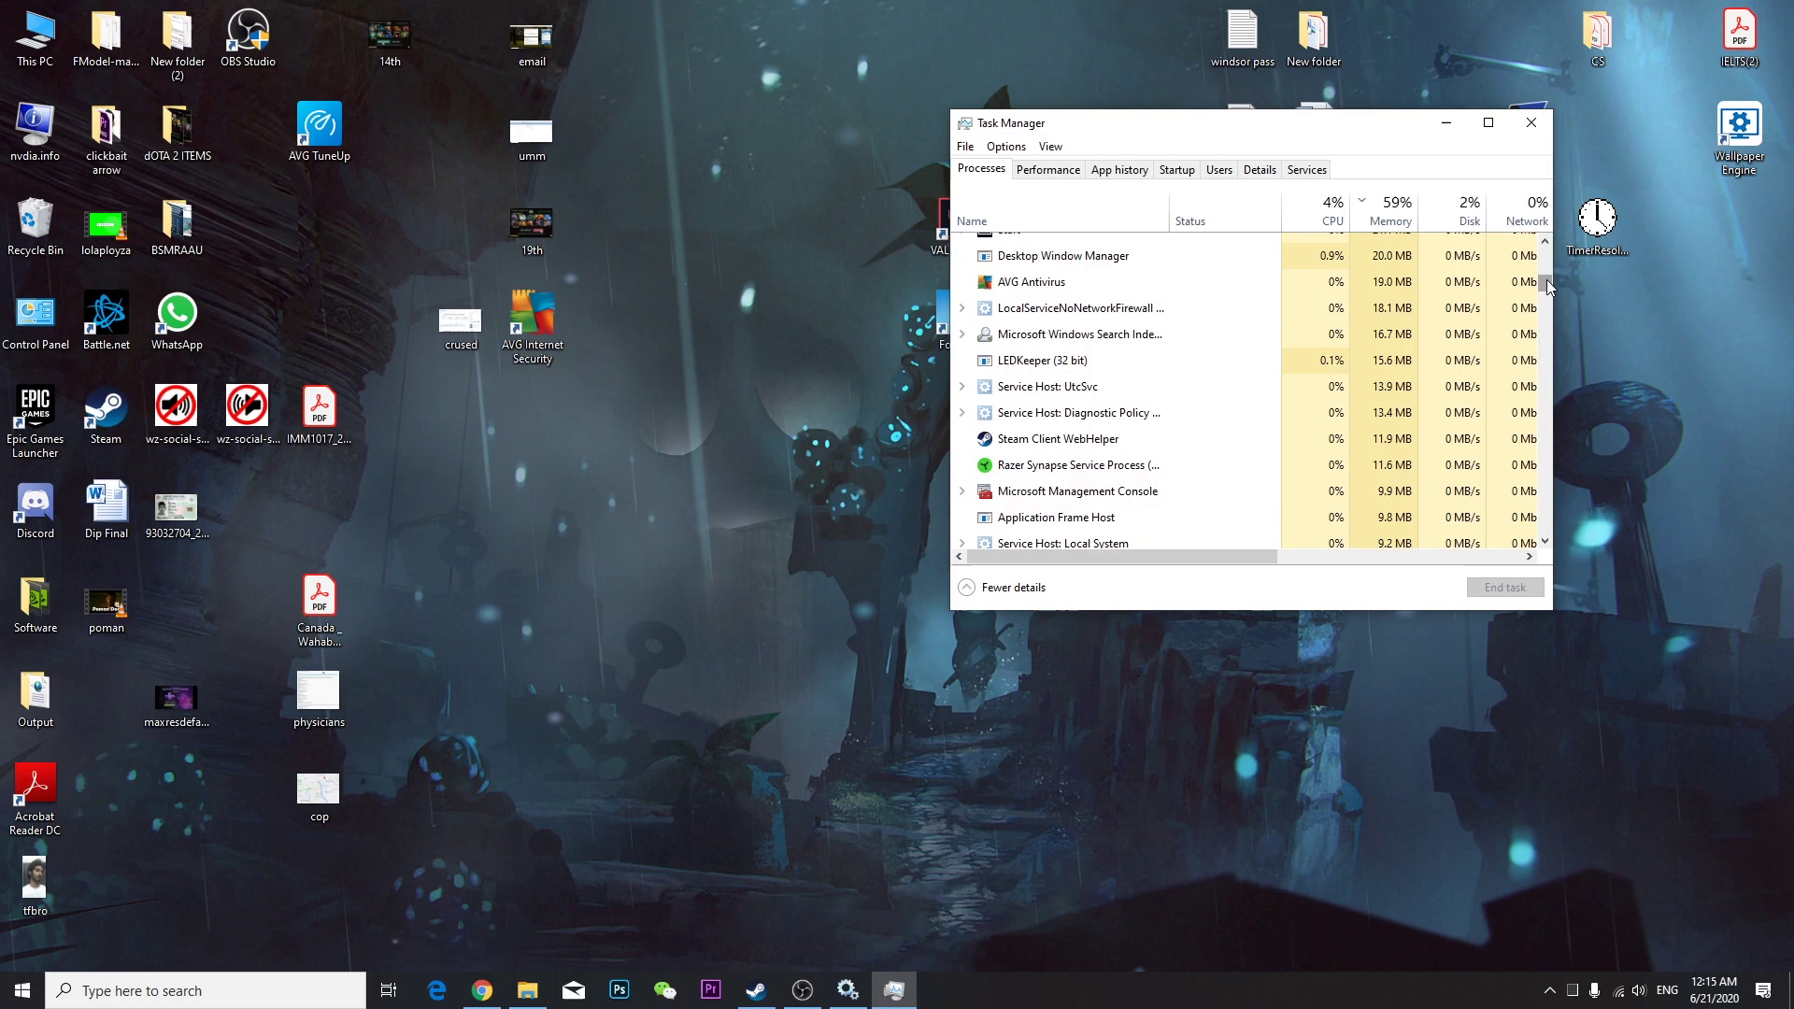
scroll(1495, 281, "up", 8)
left_click(1032, 252)
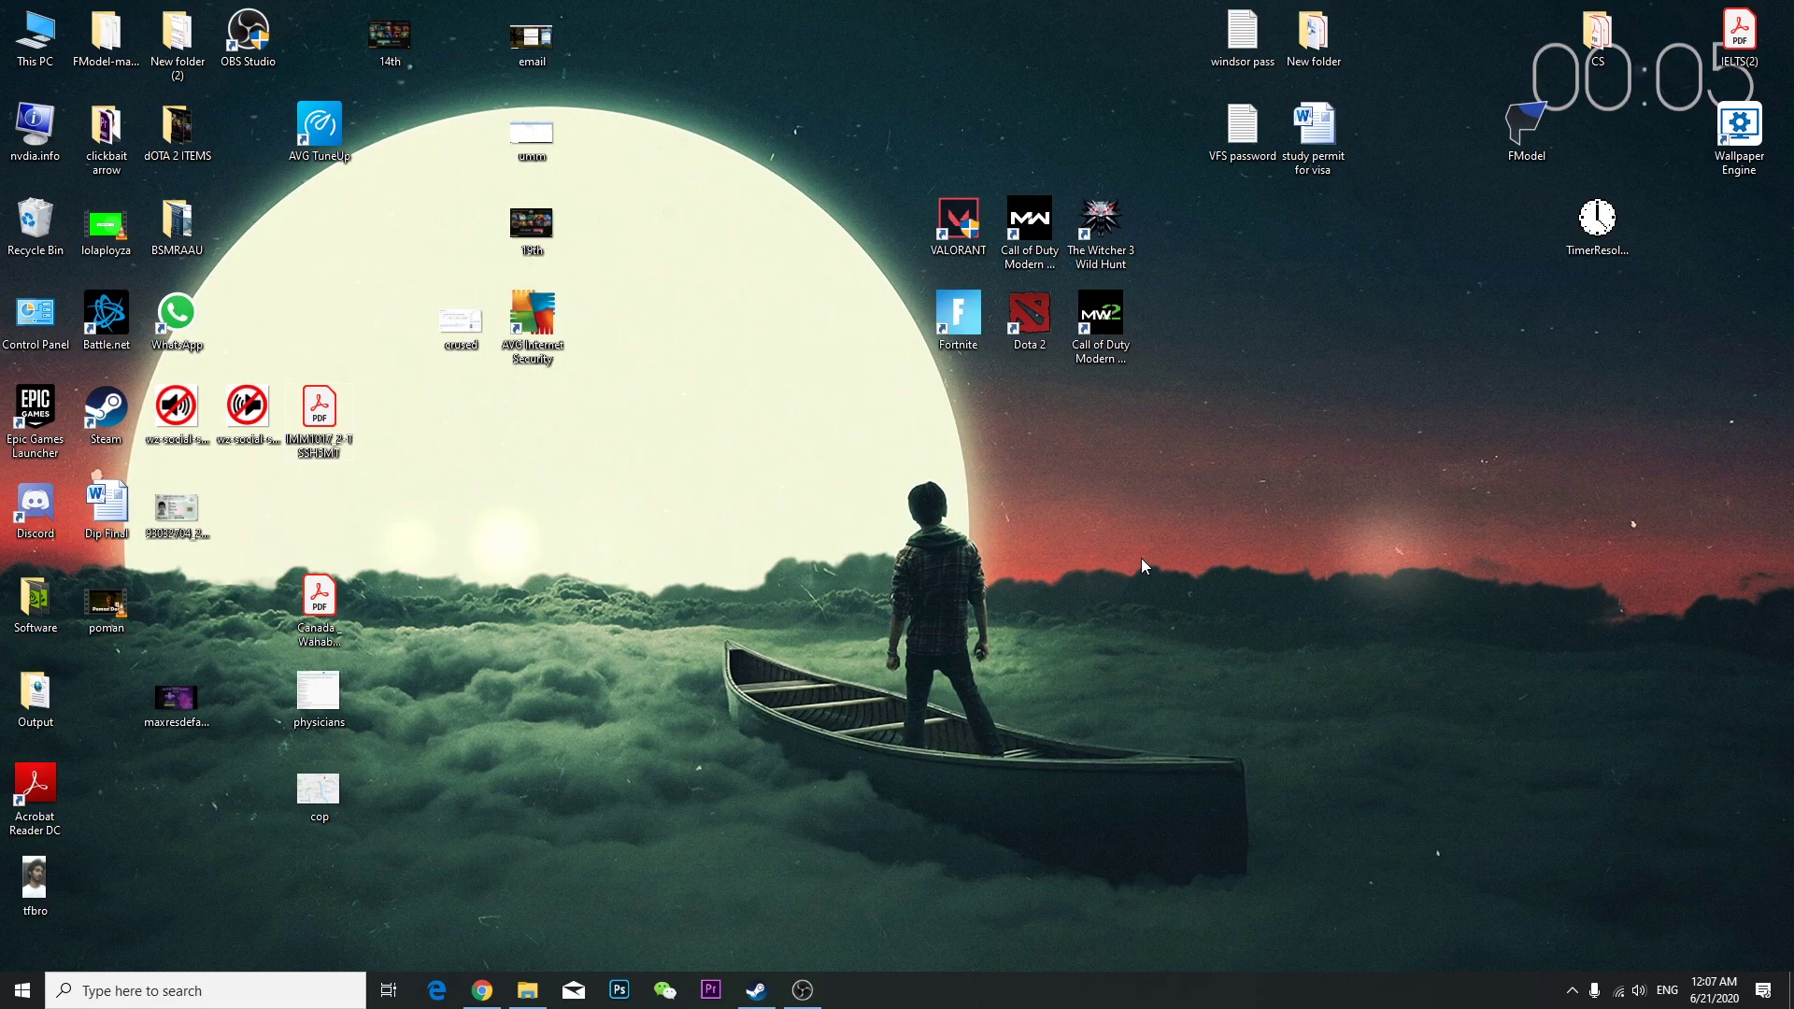
Open the Run app from Start search and run gpedit.msc
left_click(22, 991)
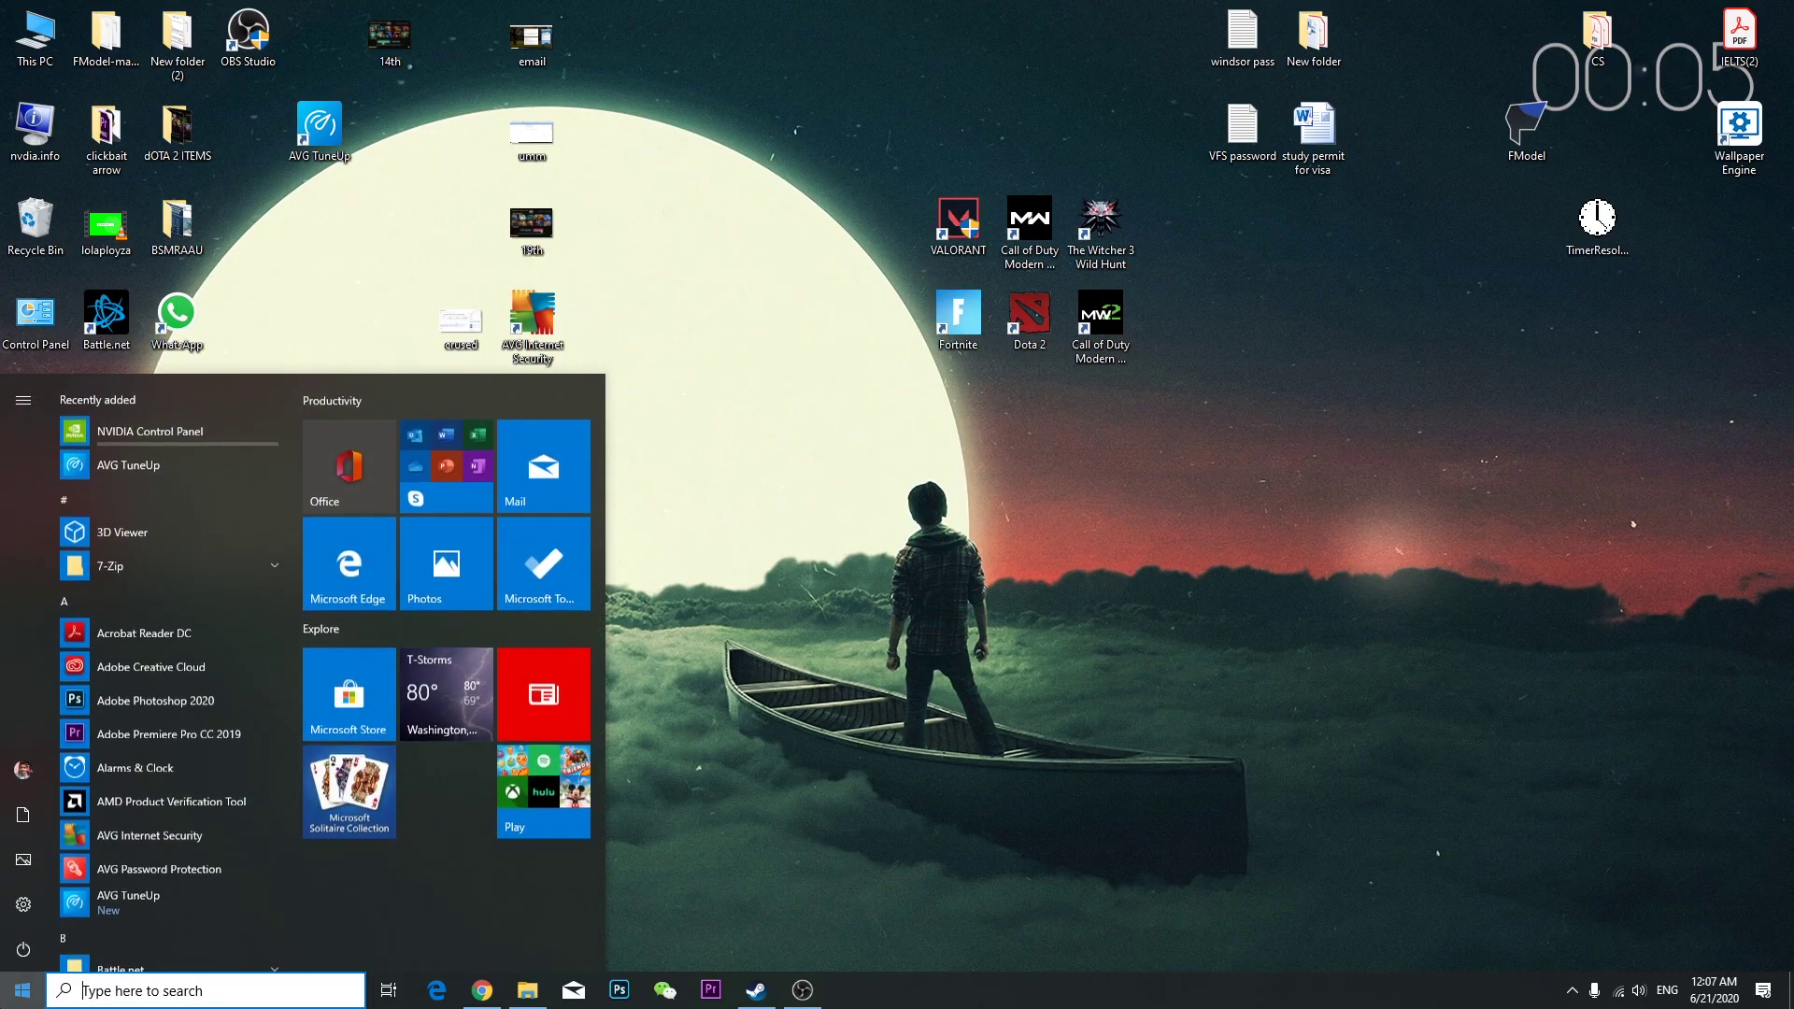
type("run")
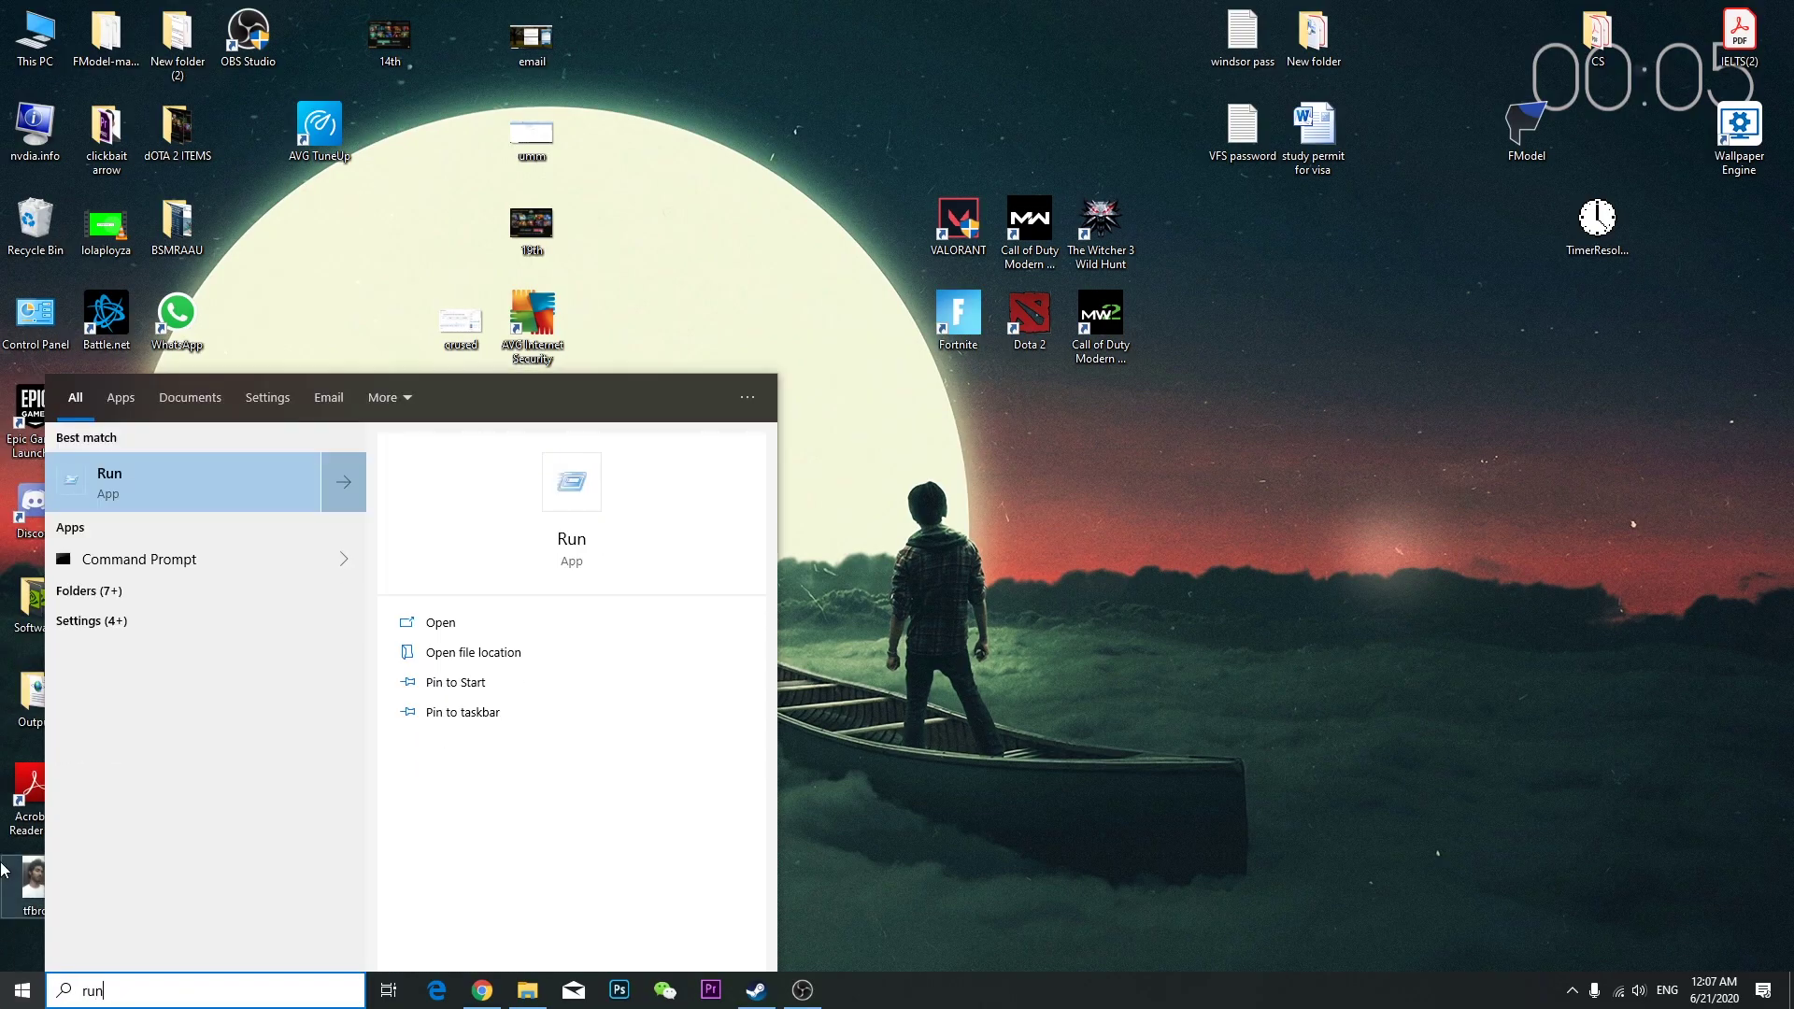
left_click(221, 475)
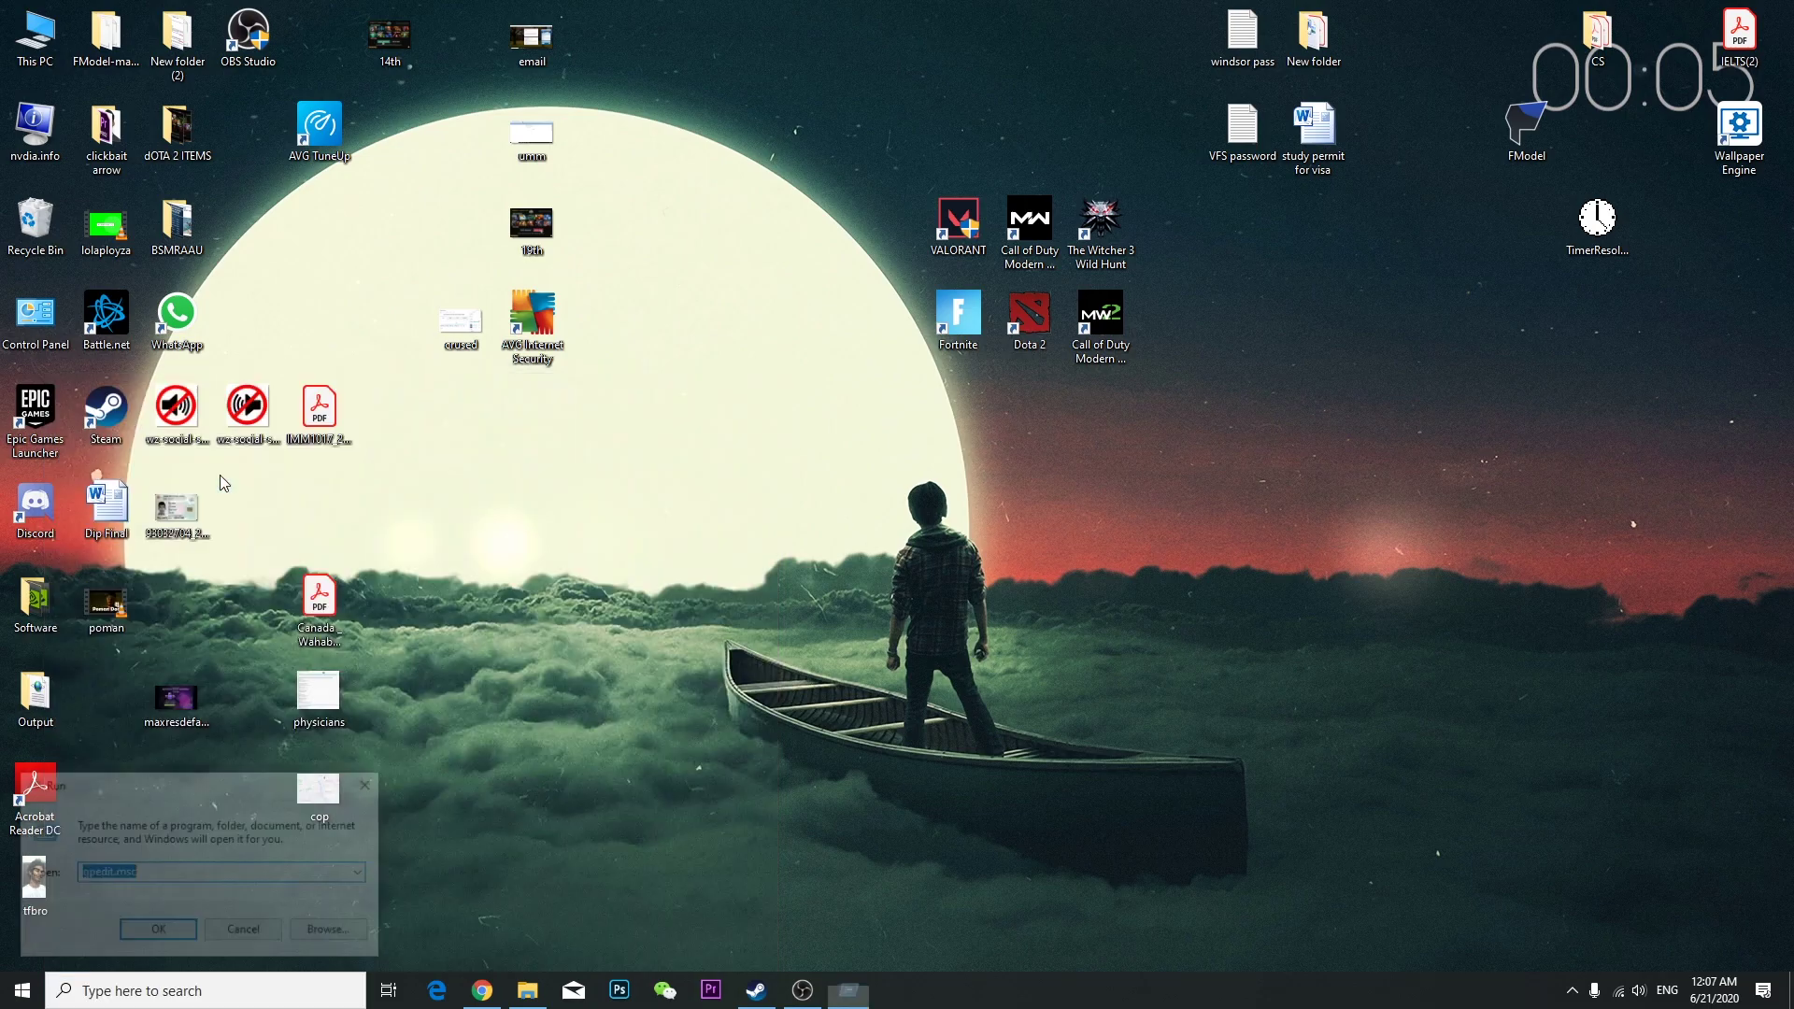
left_click(154, 873)
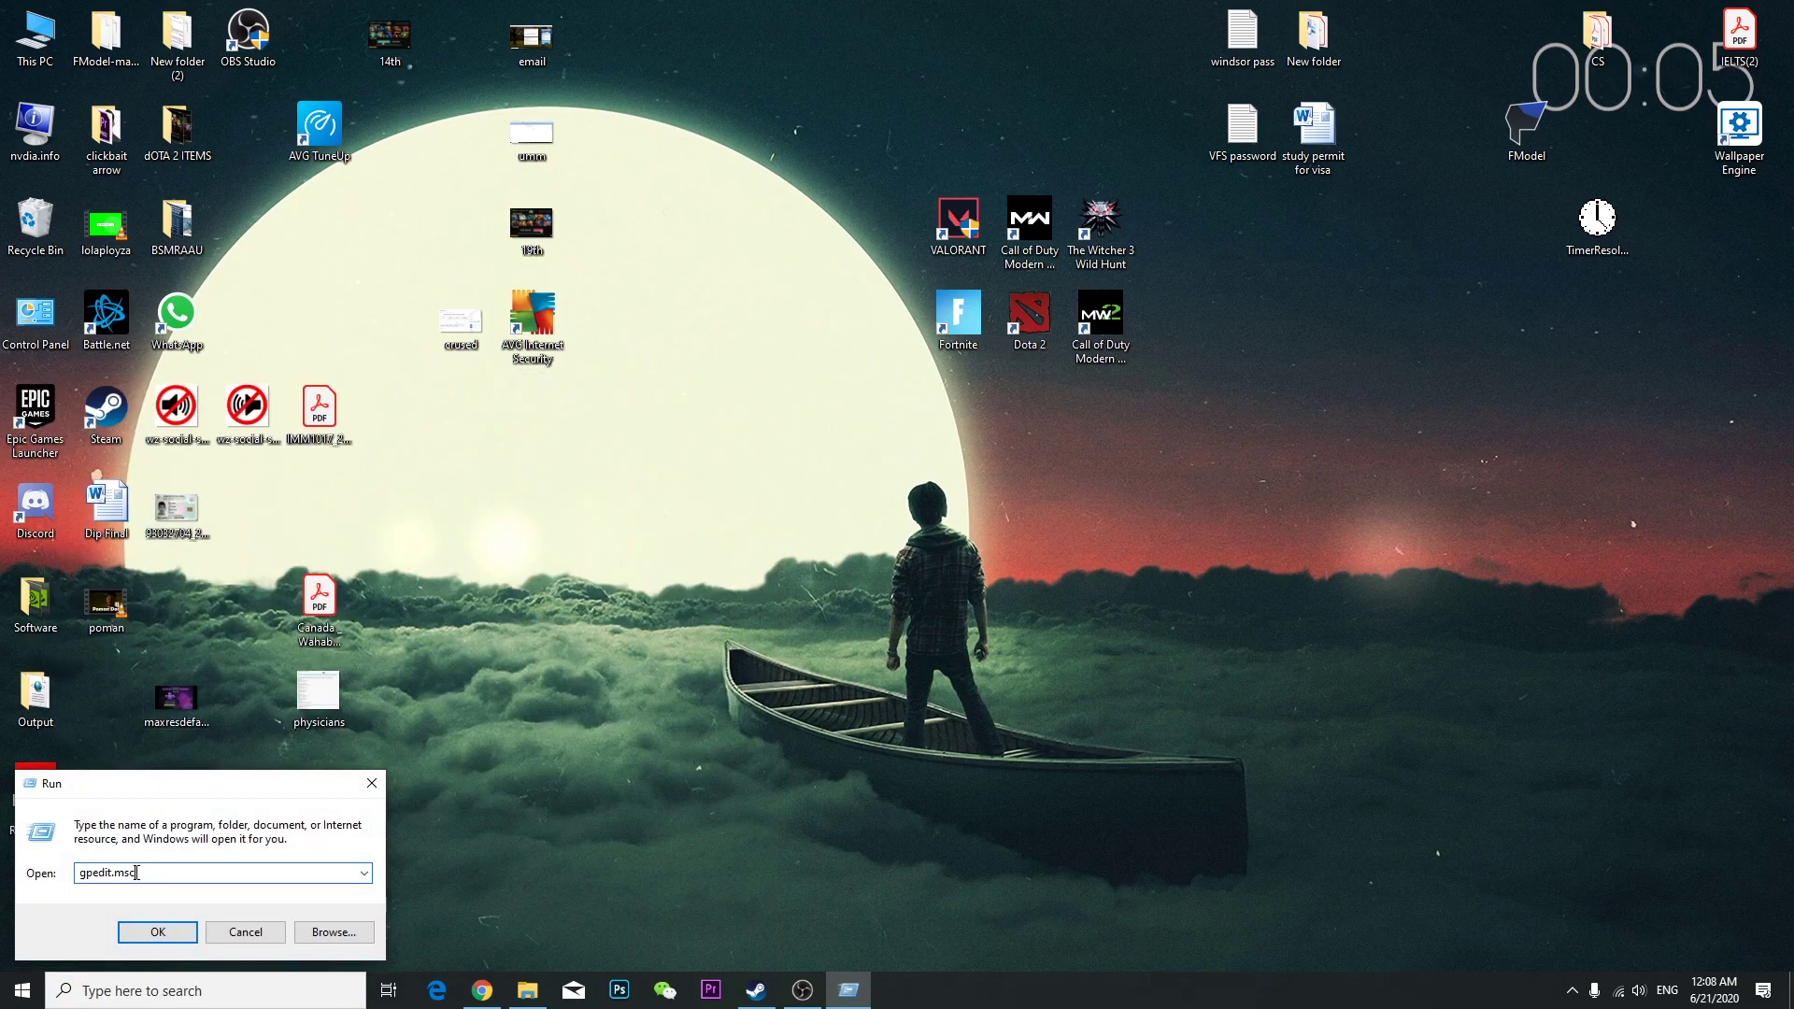
left_click_drag(136, 873, 119, 874)
left_click(161, 931)
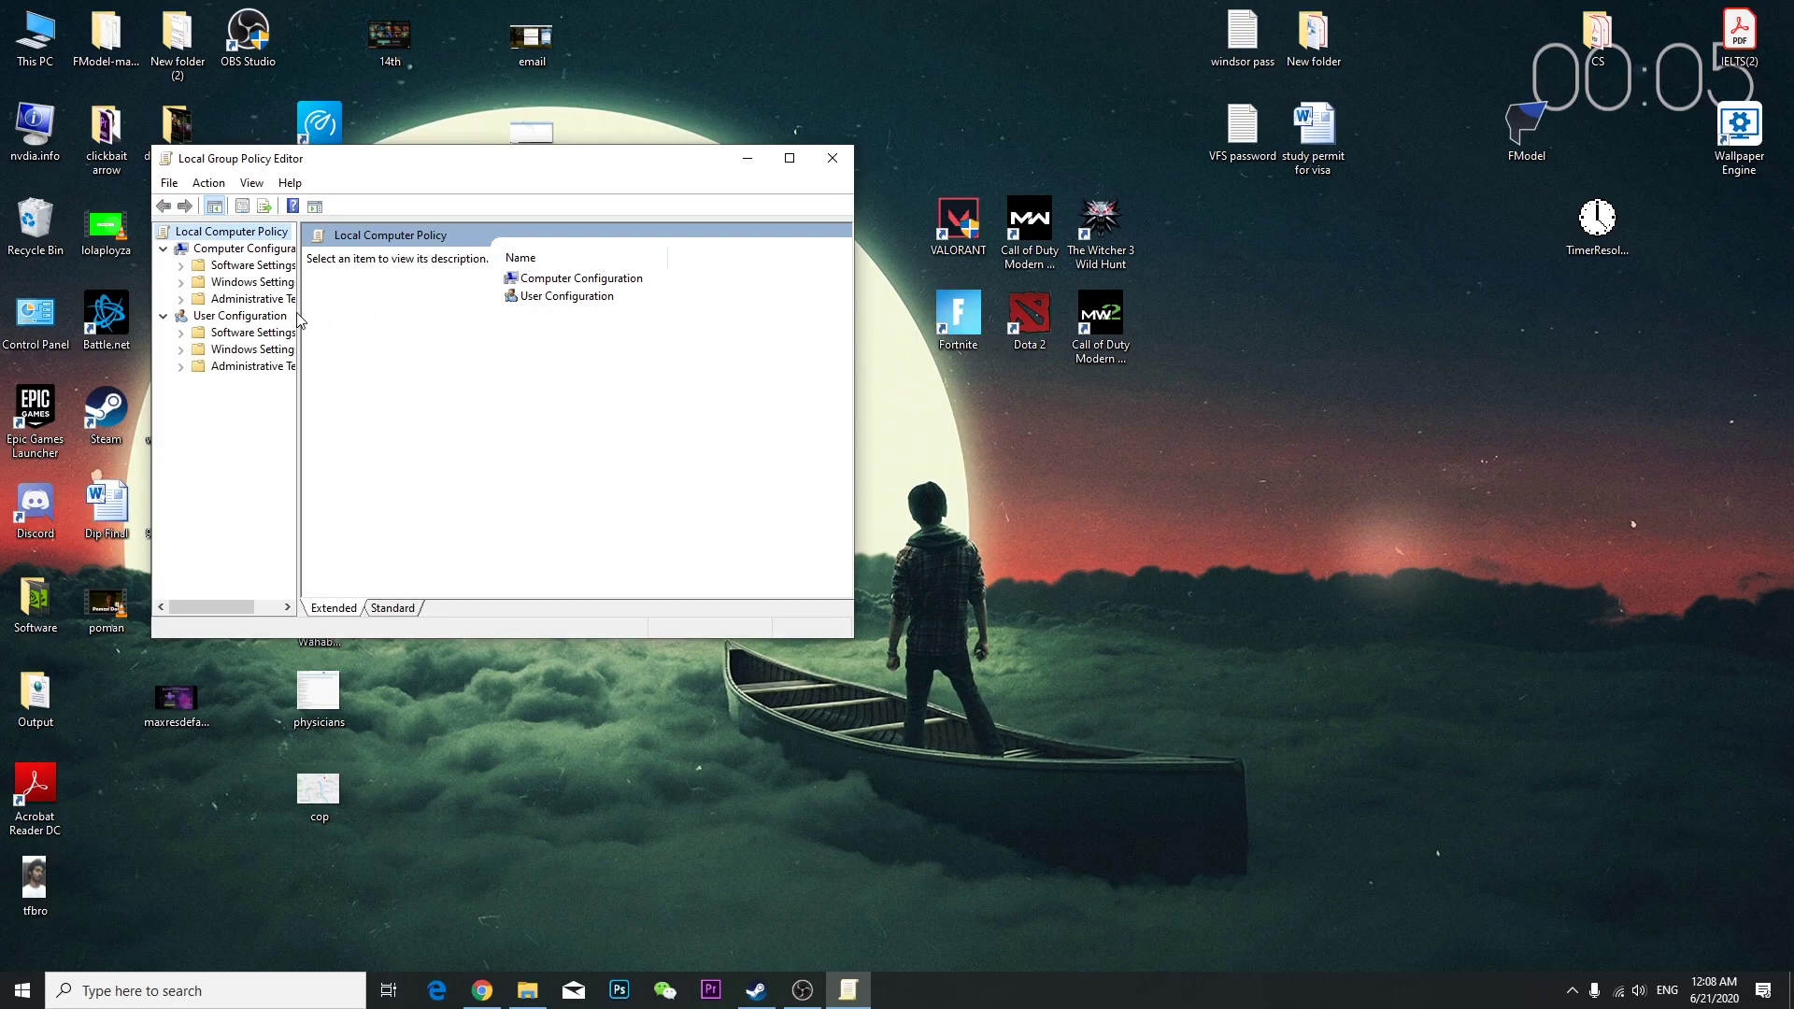
Browse Administrative Templates > Network > QoS Packet Scheduler and open the Limit reservable bandwidth policy
left_click_drag(299, 318, 359, 318)
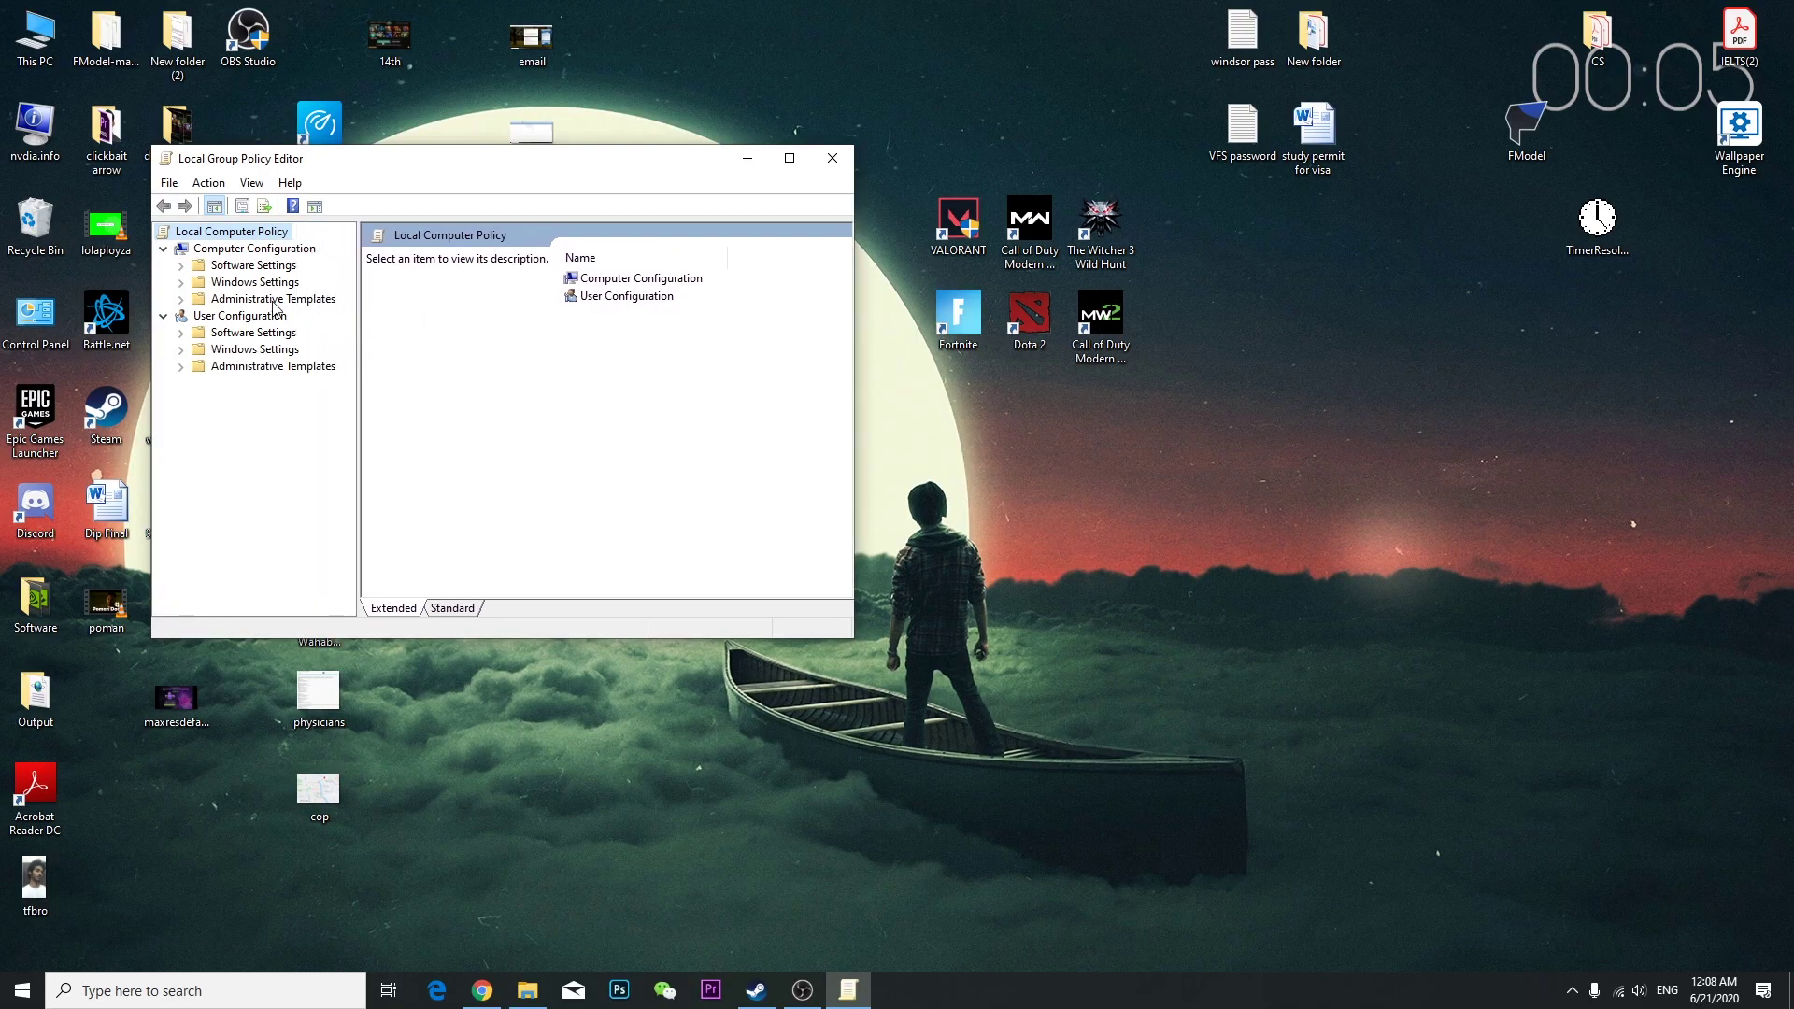
left_click(298, 300)
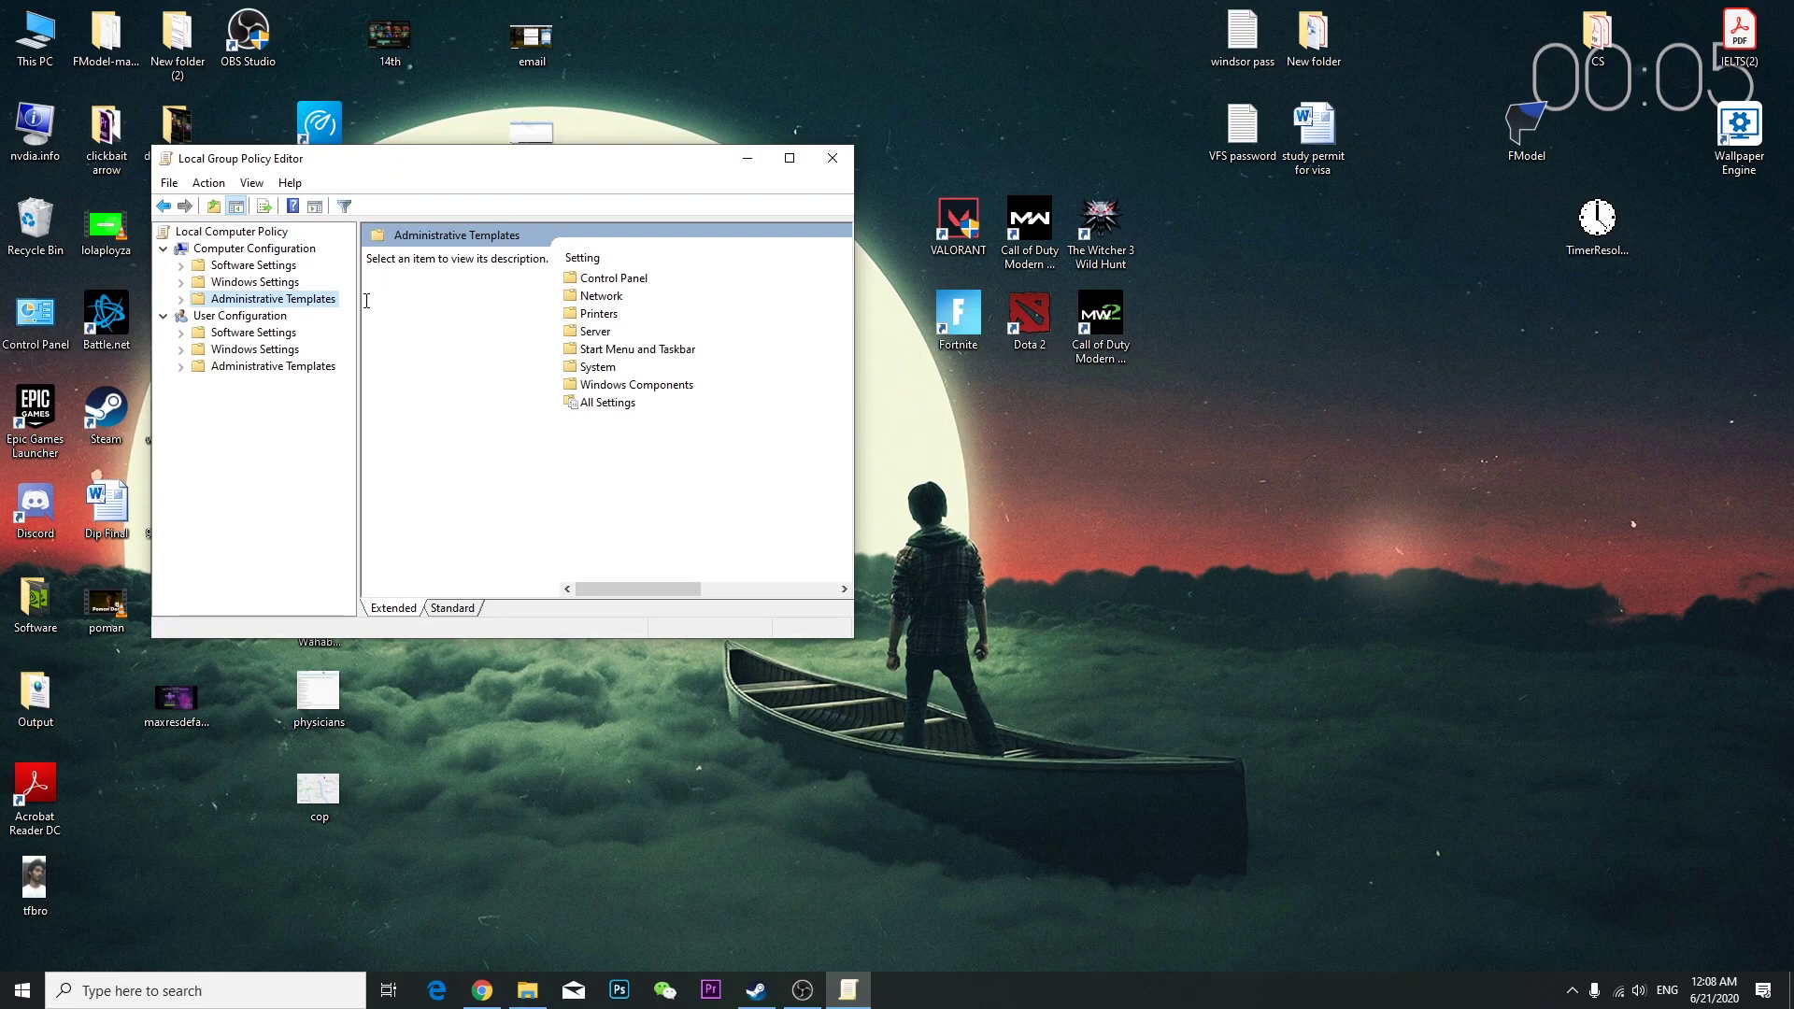
double_click(601, 298)
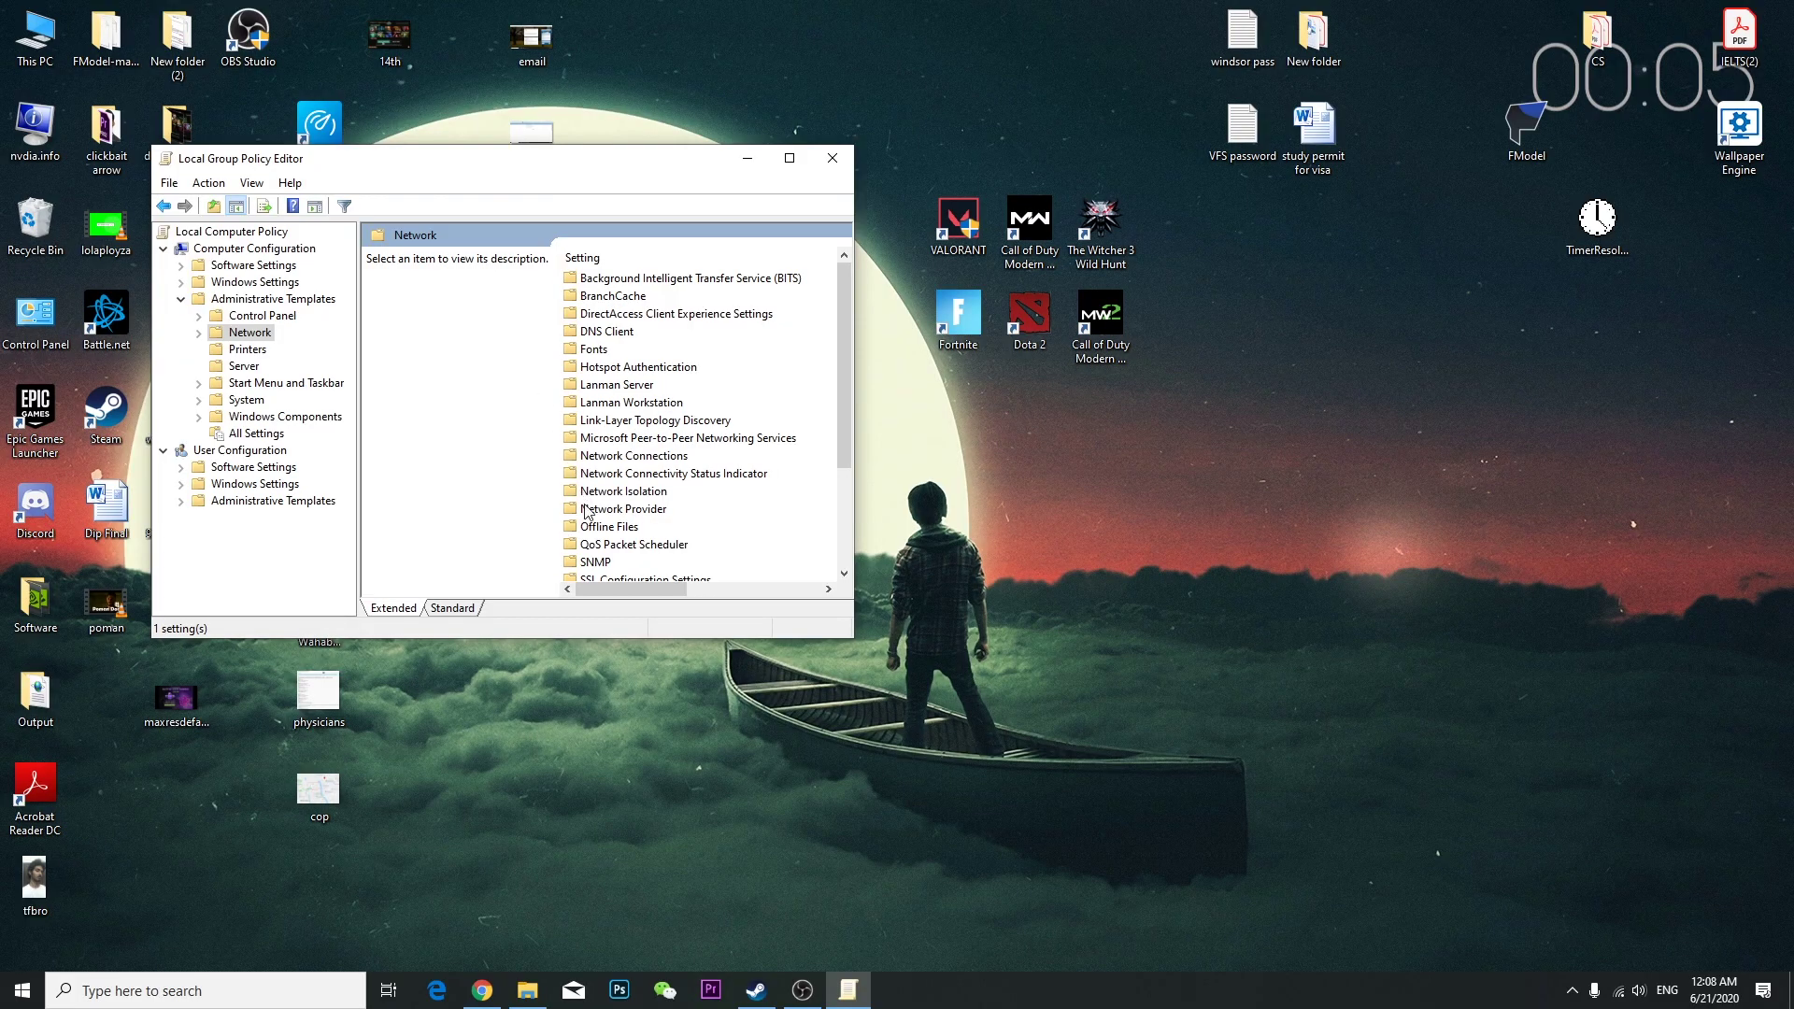
double_click(635, 545)
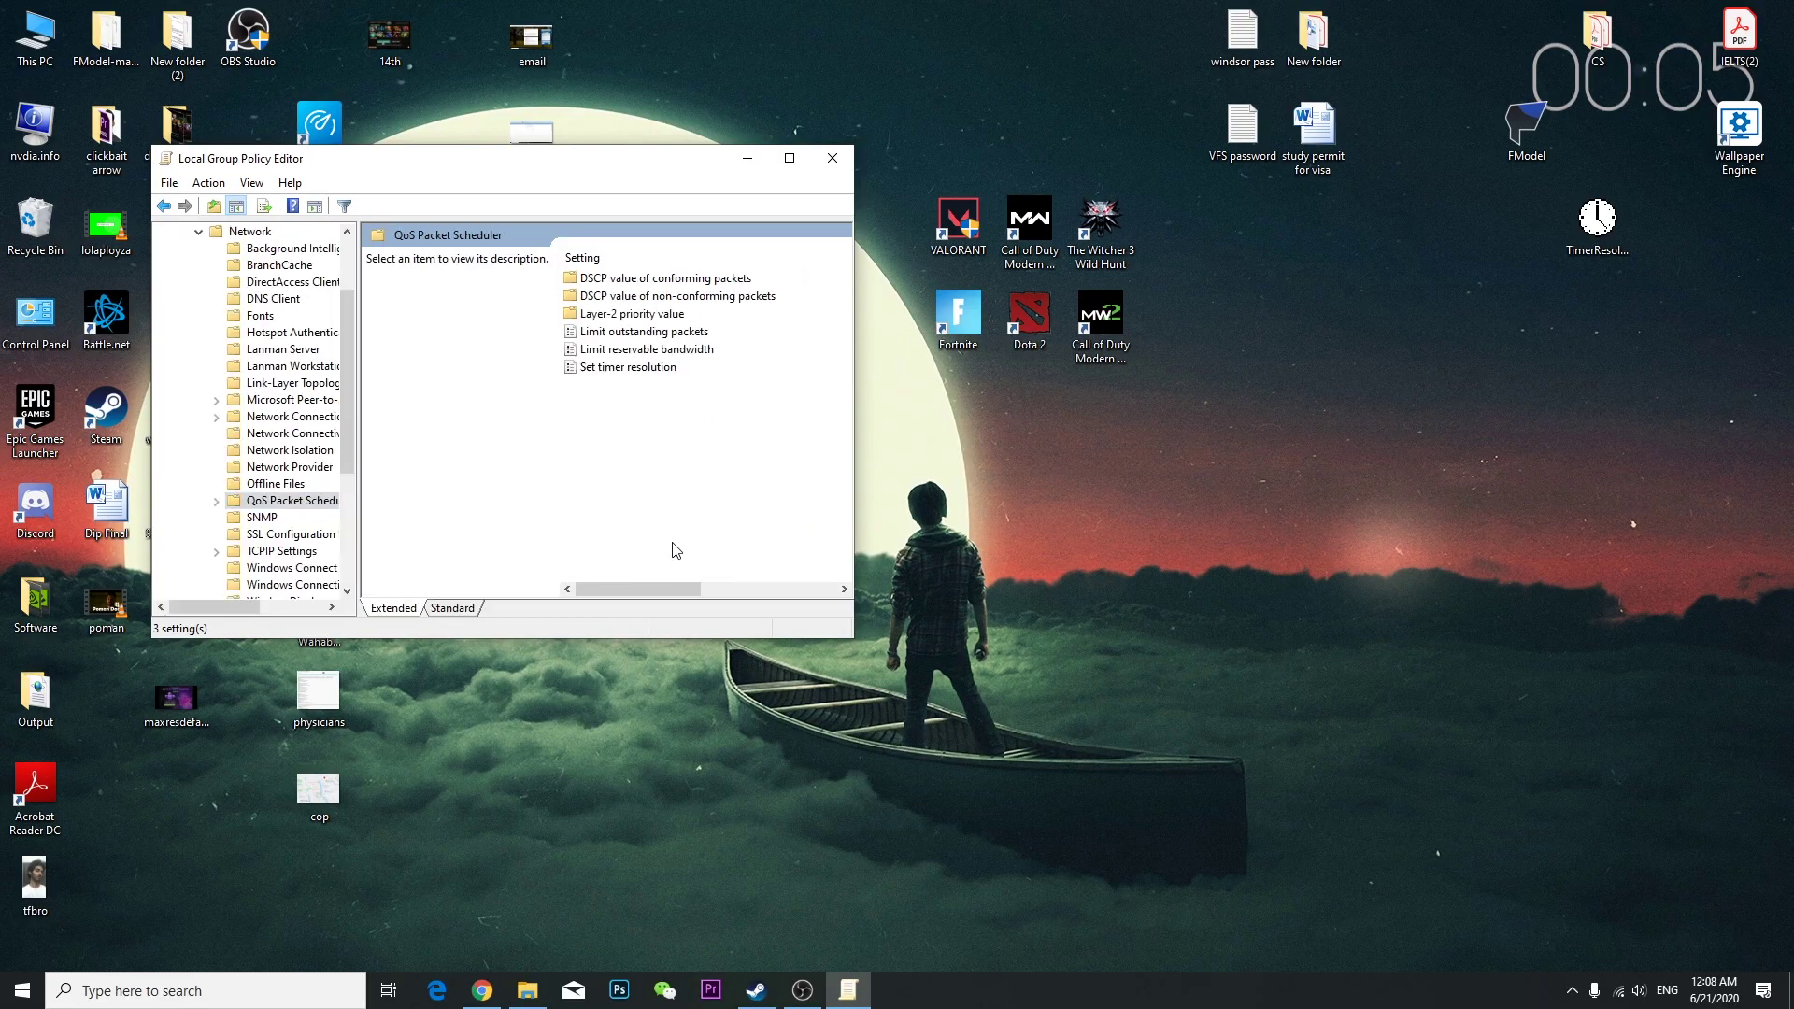
left_click(655, 355)
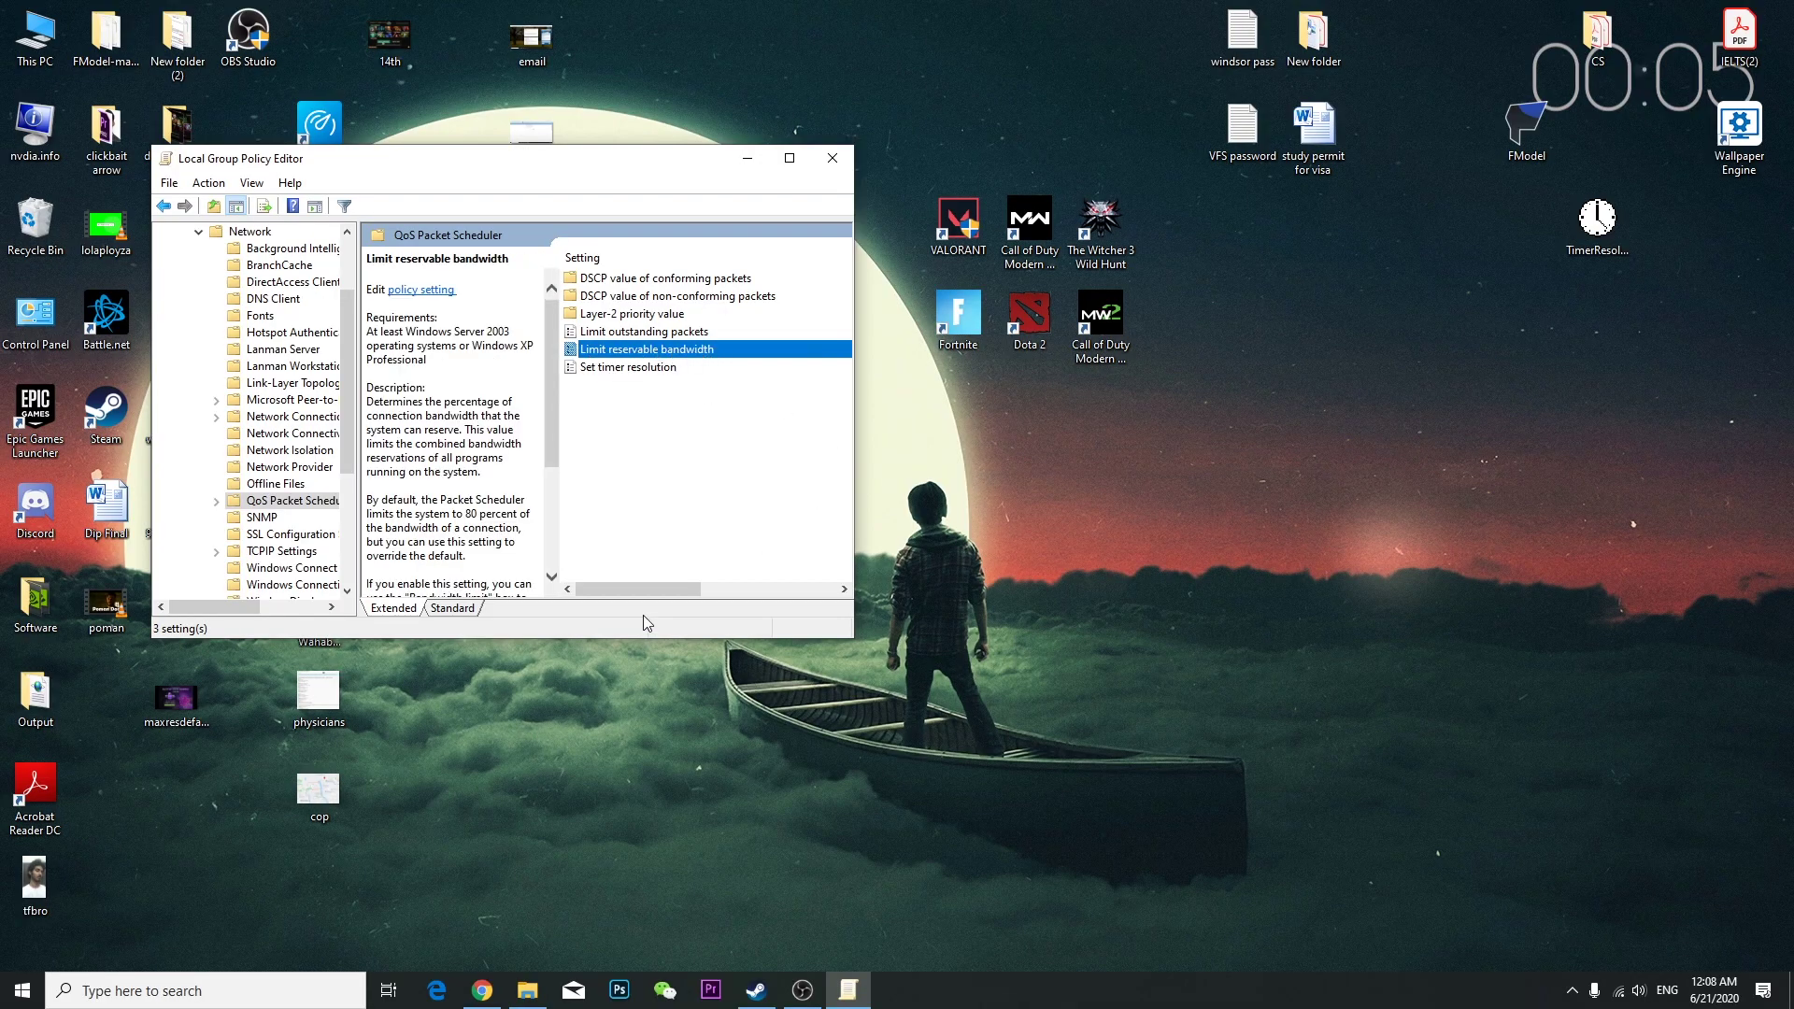
mouse_move(658, 591)
left_mouse_down()
mouse_move(811, 585)
mouse_move(635, 582)
left_mouse_up()
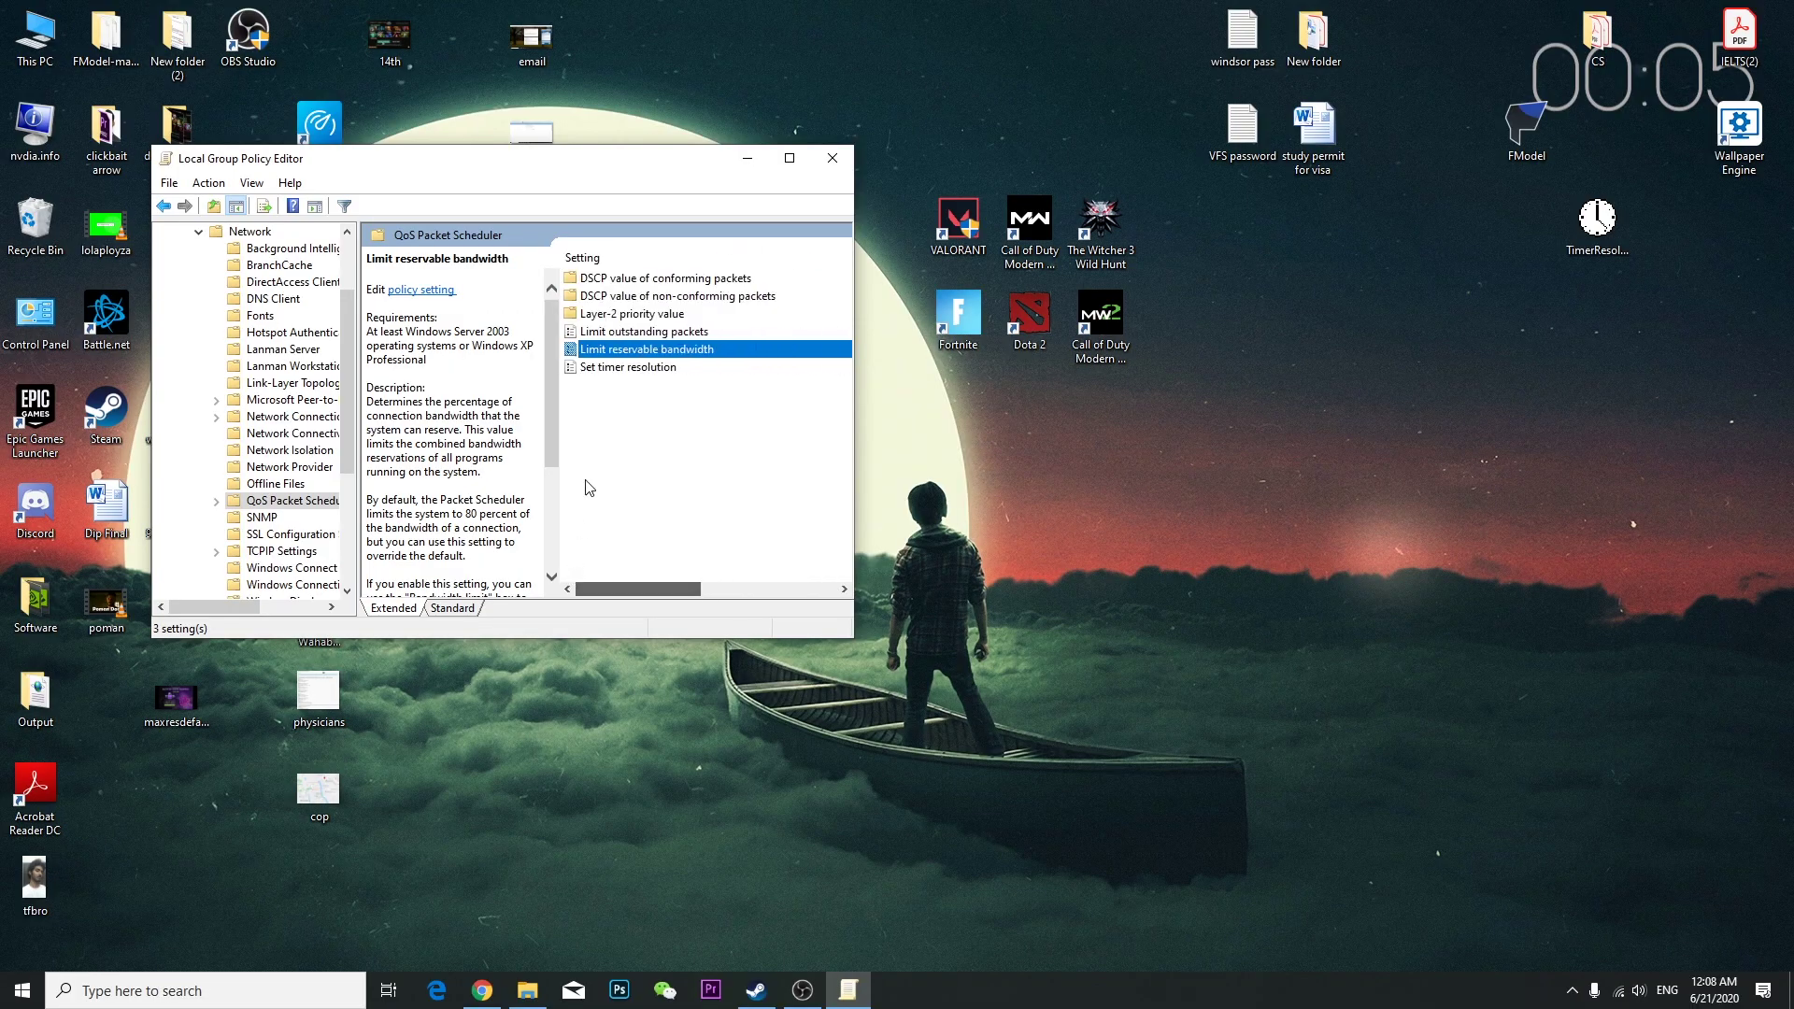
Set the Limit reservable bandwidth policy to Disabled
double_click(658, 350)
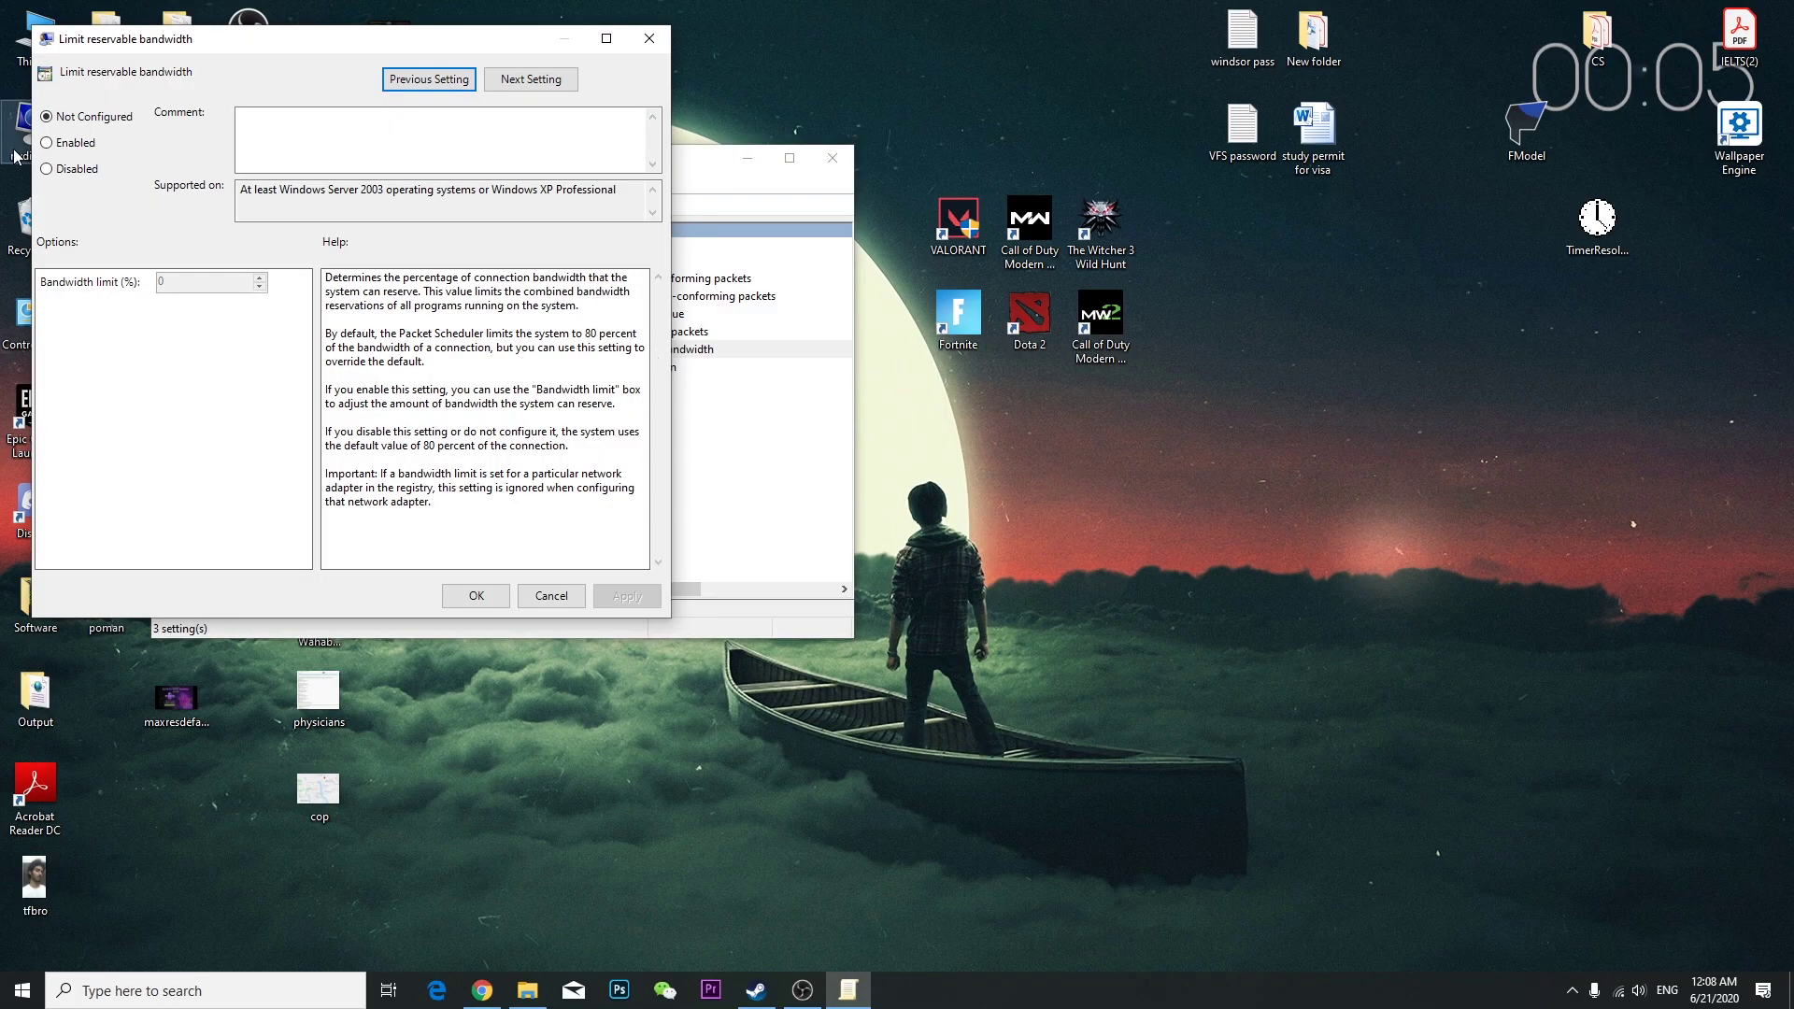
left_click(75, 170)
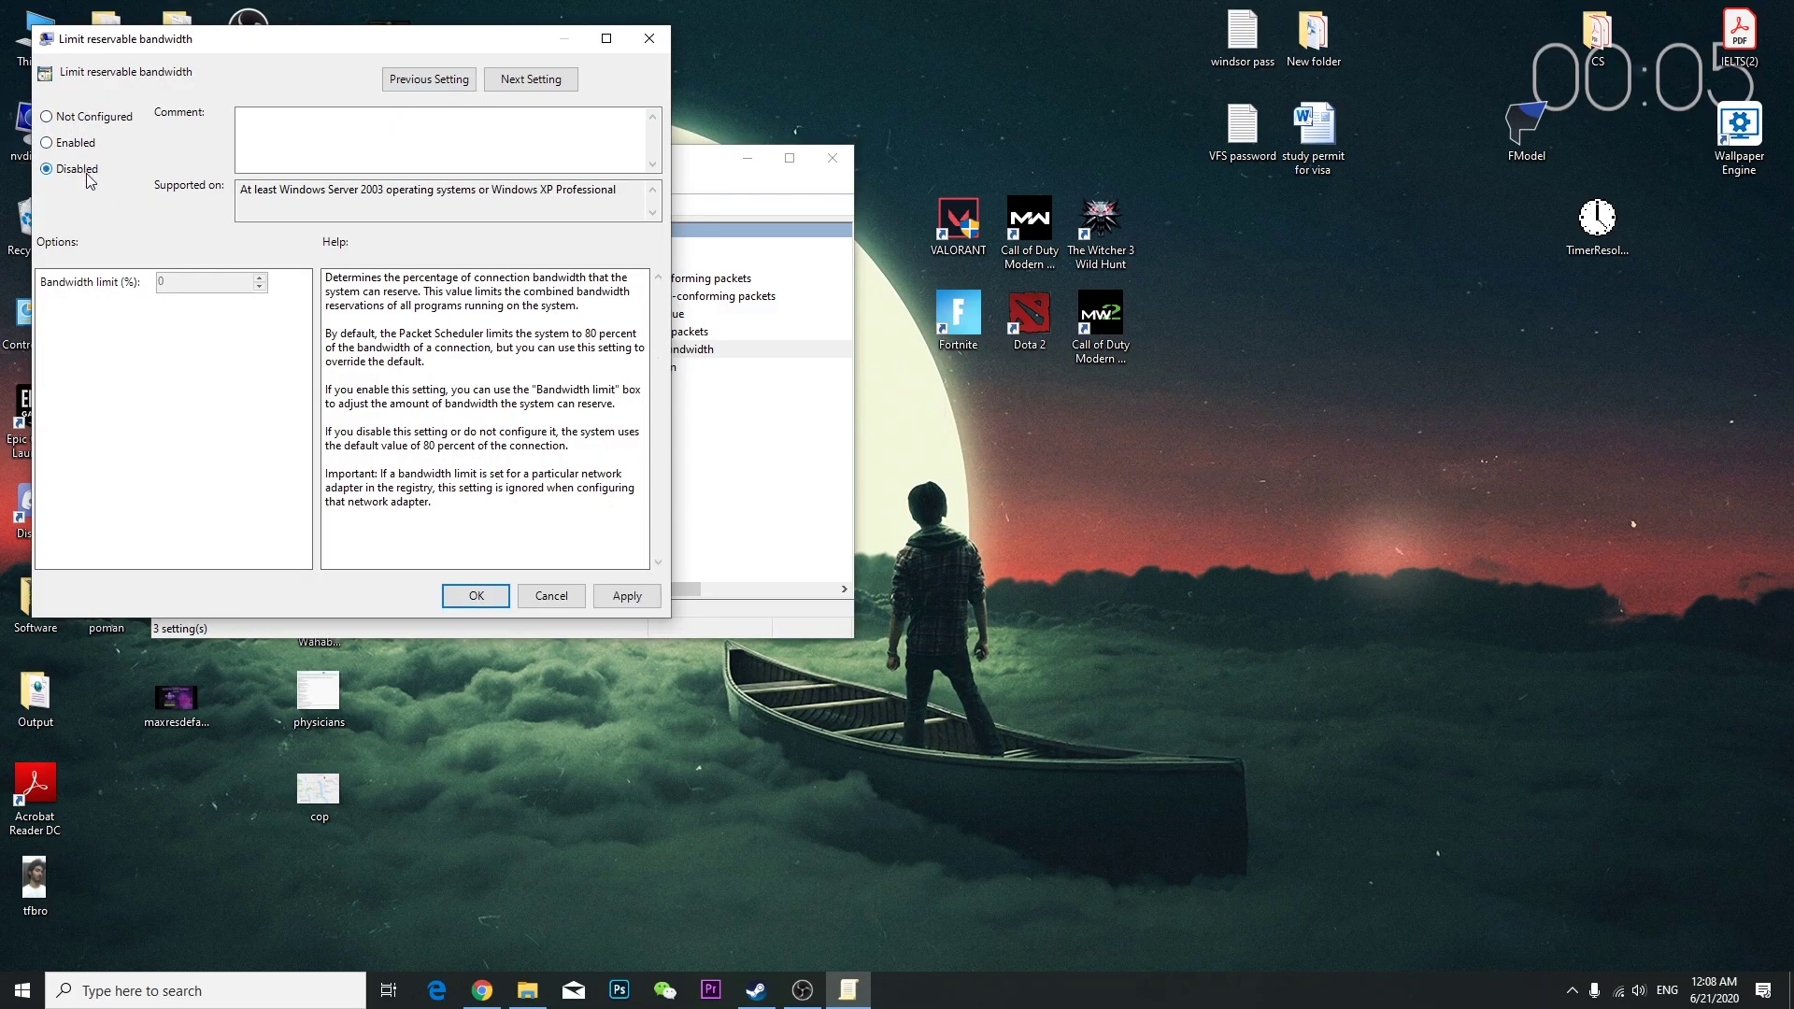
left_click(89, 145)
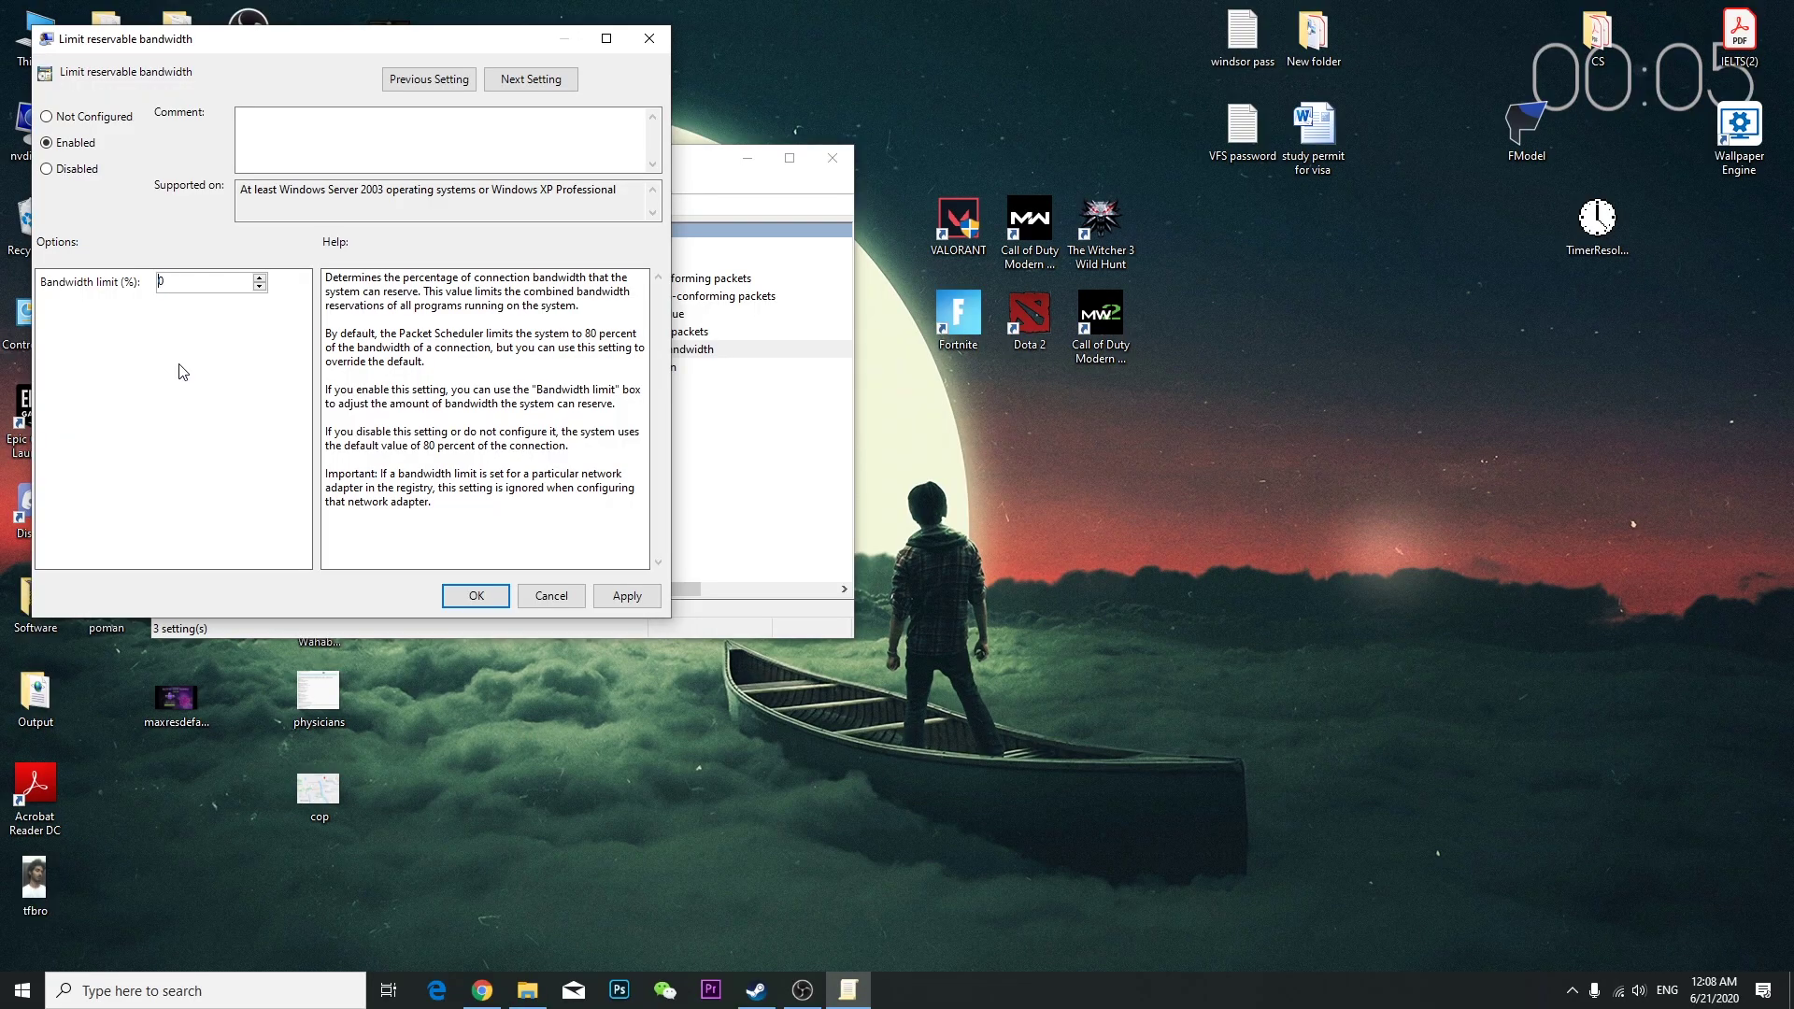
left_click(83, 171)
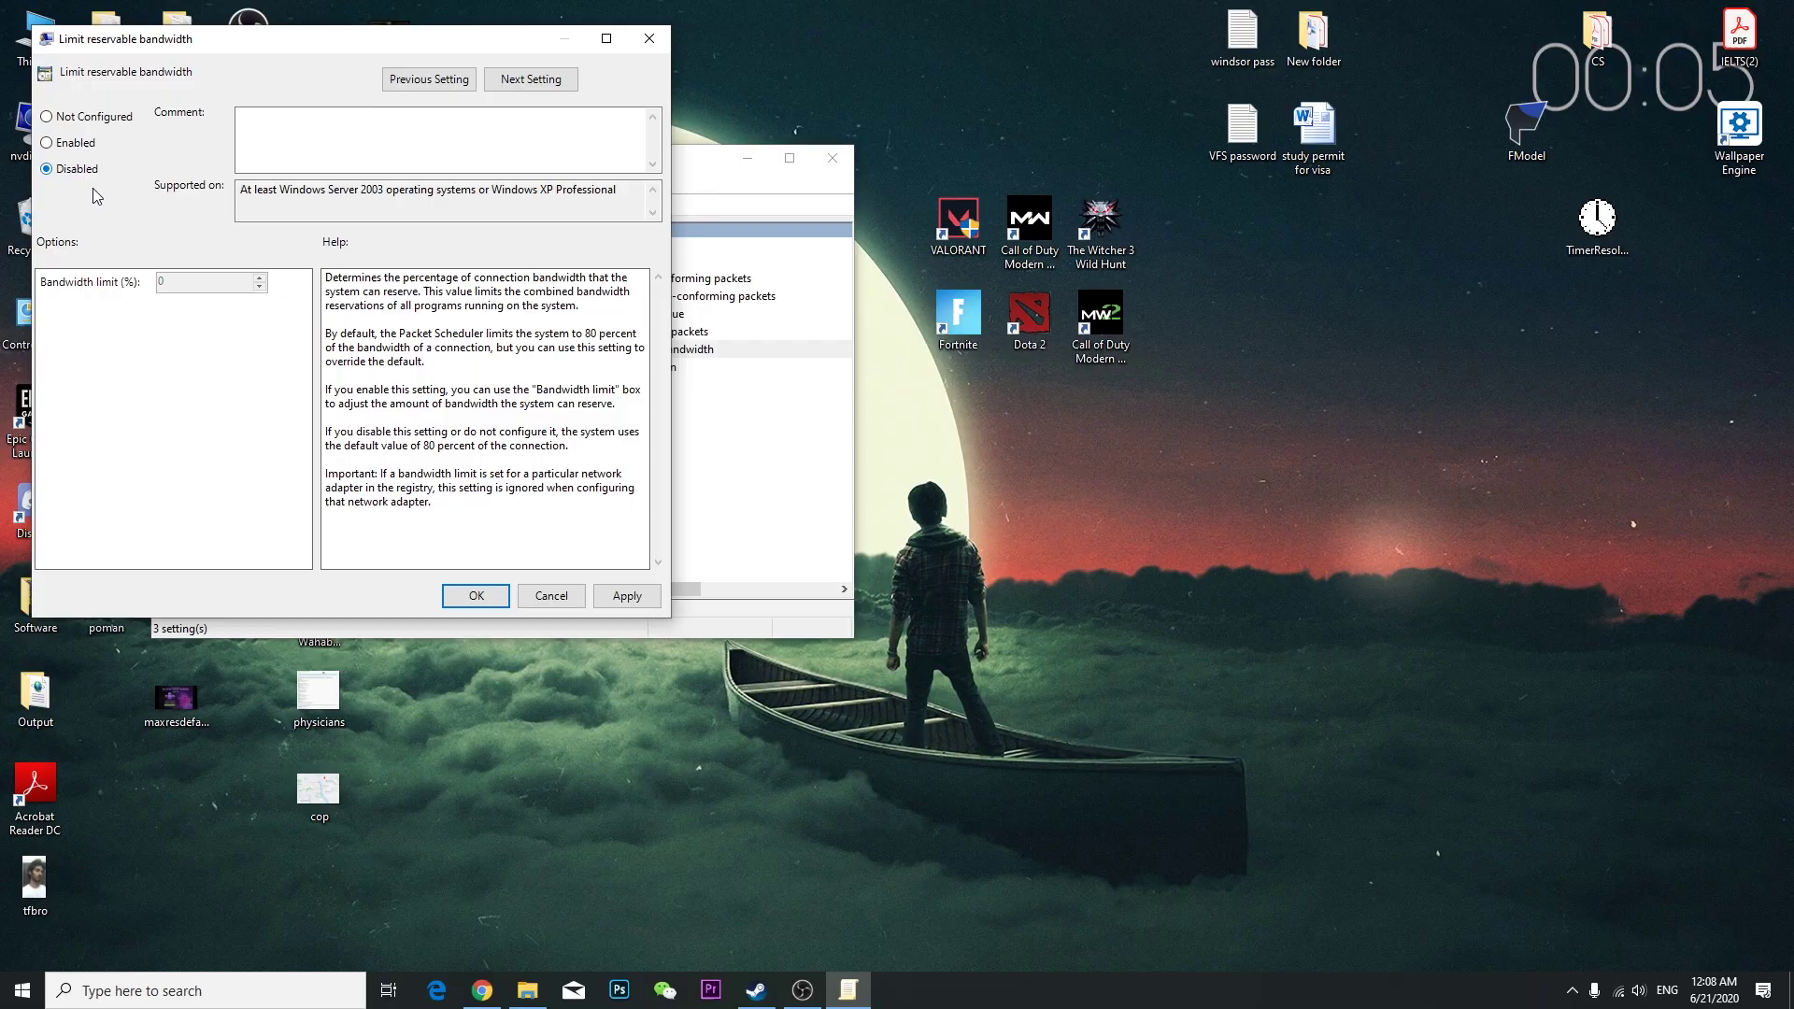
left_click(92, 146)
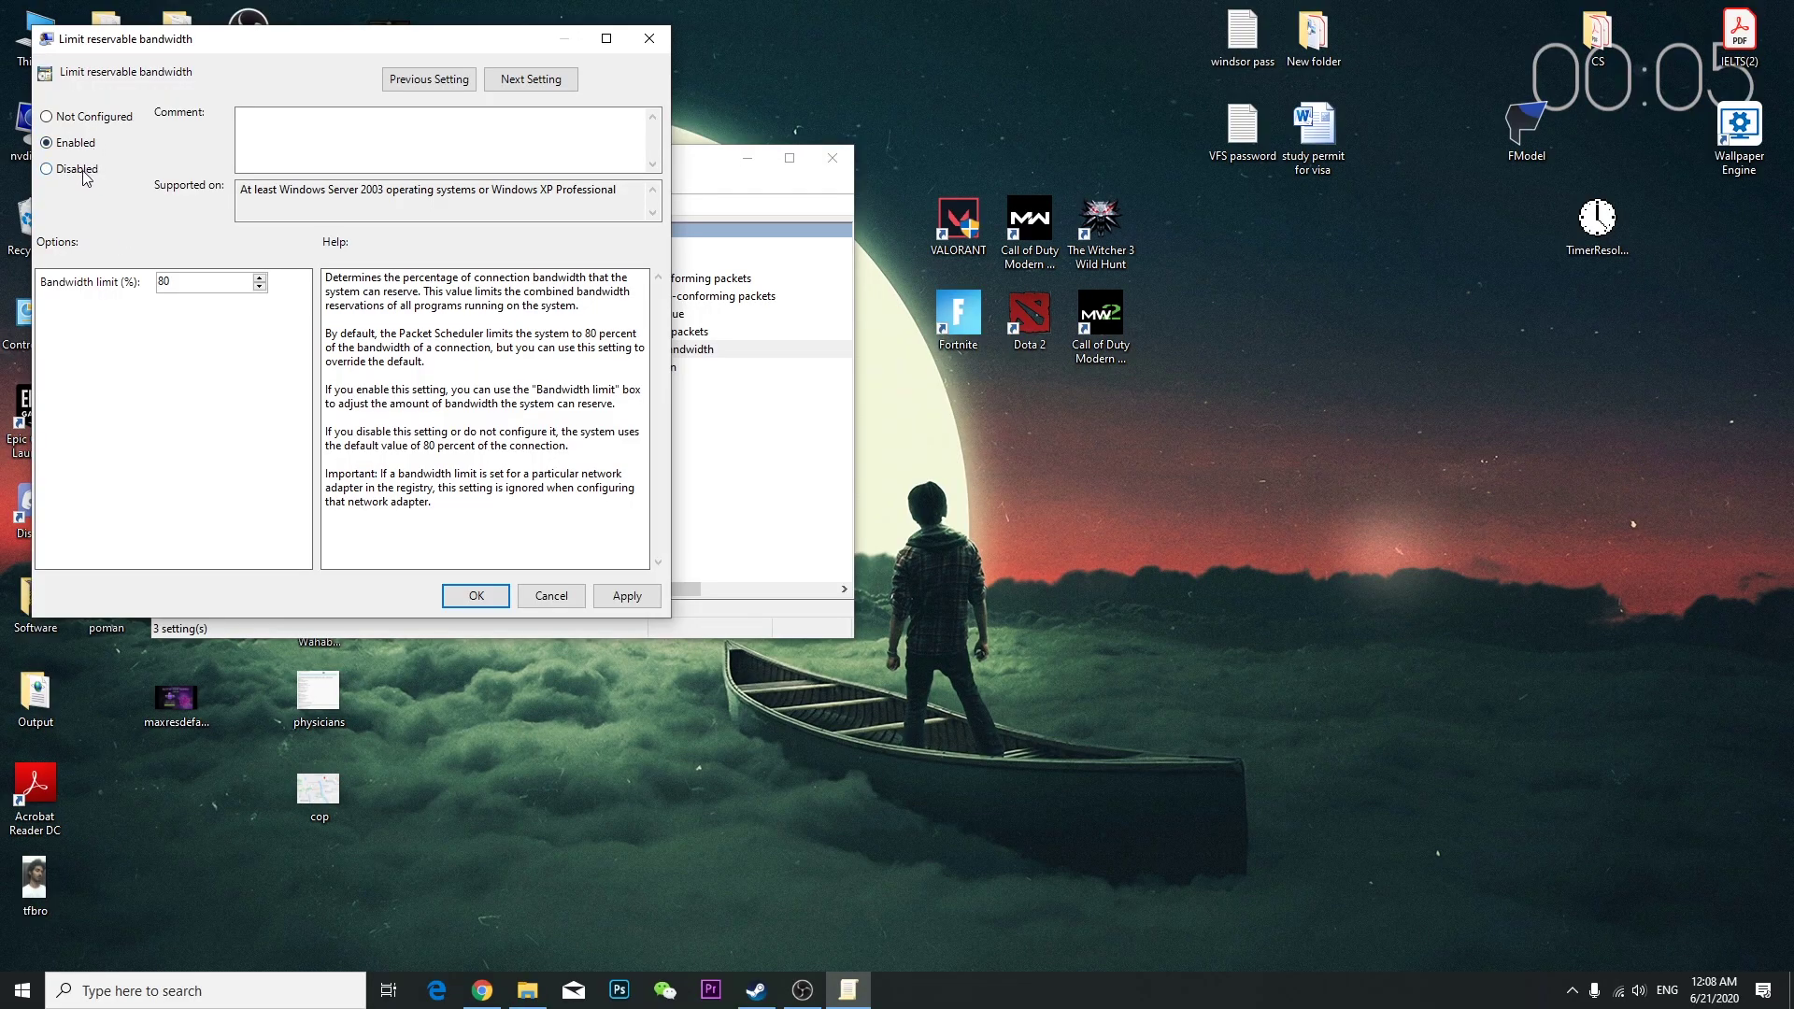
left_click(85, 173)
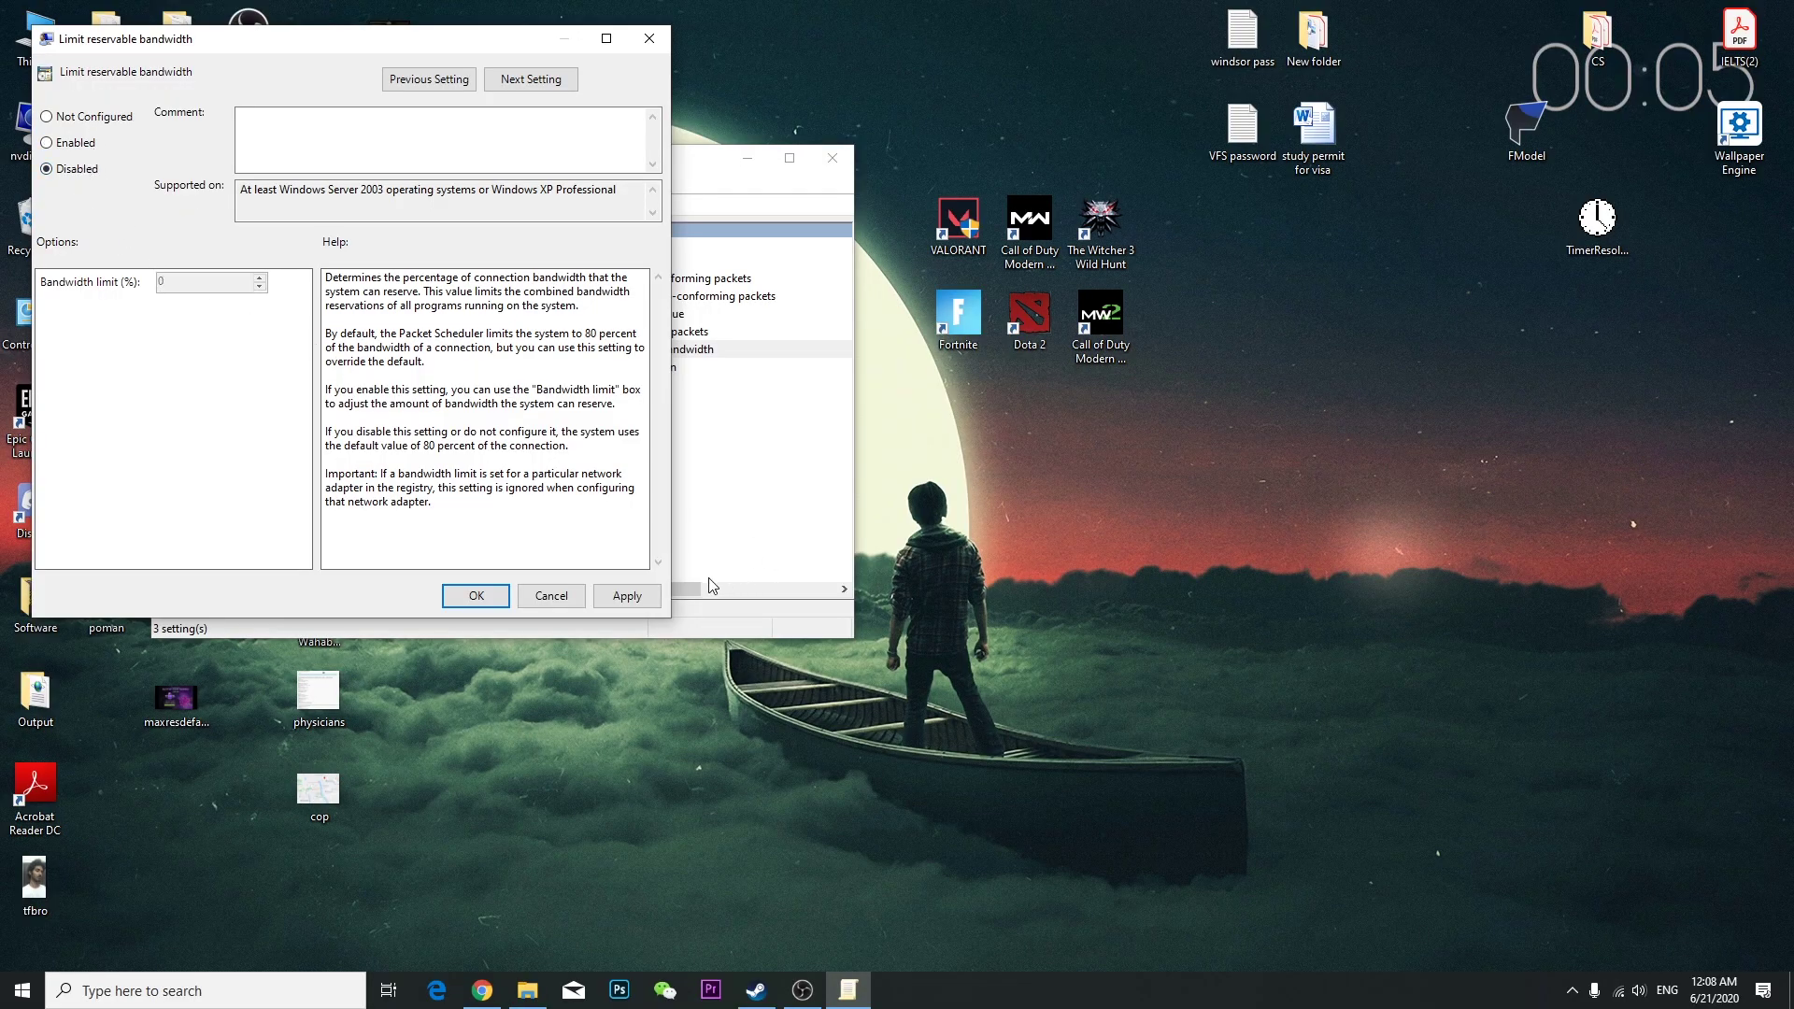
Apply and confirm the Disabled setting, then close the Group Policy Editor
left_click(625, 595)
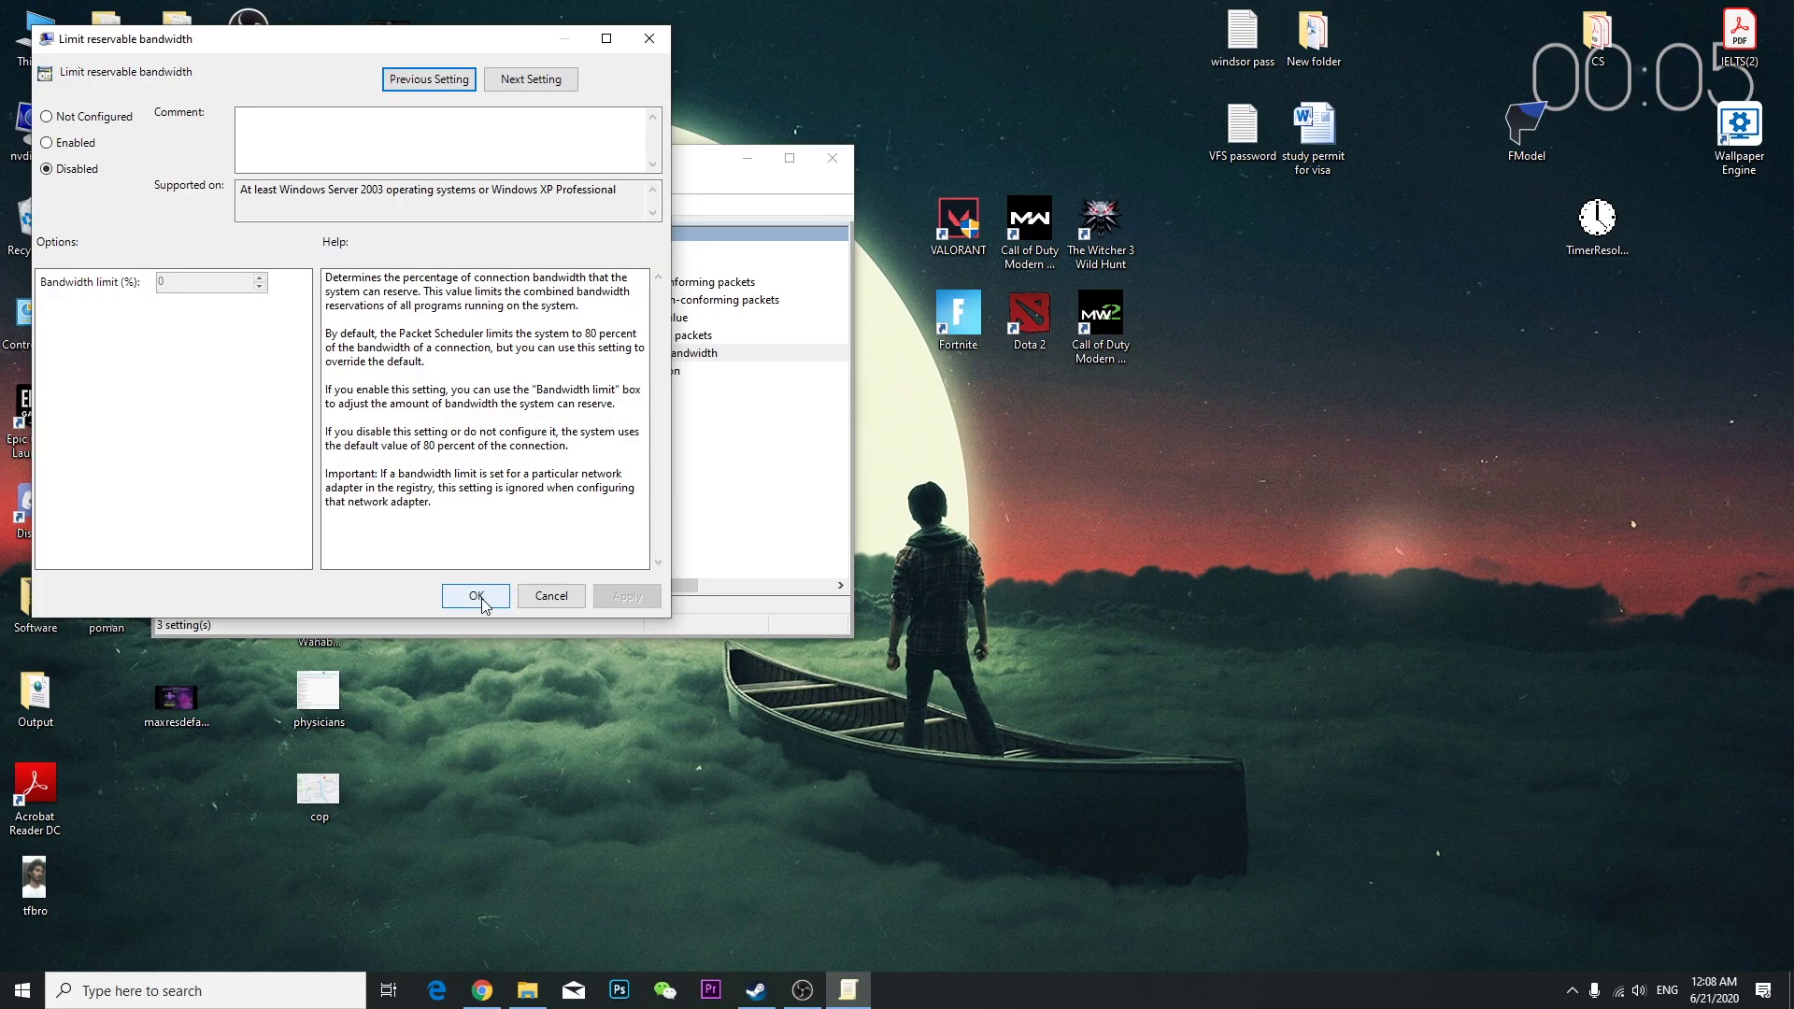
left_click(481, 603)
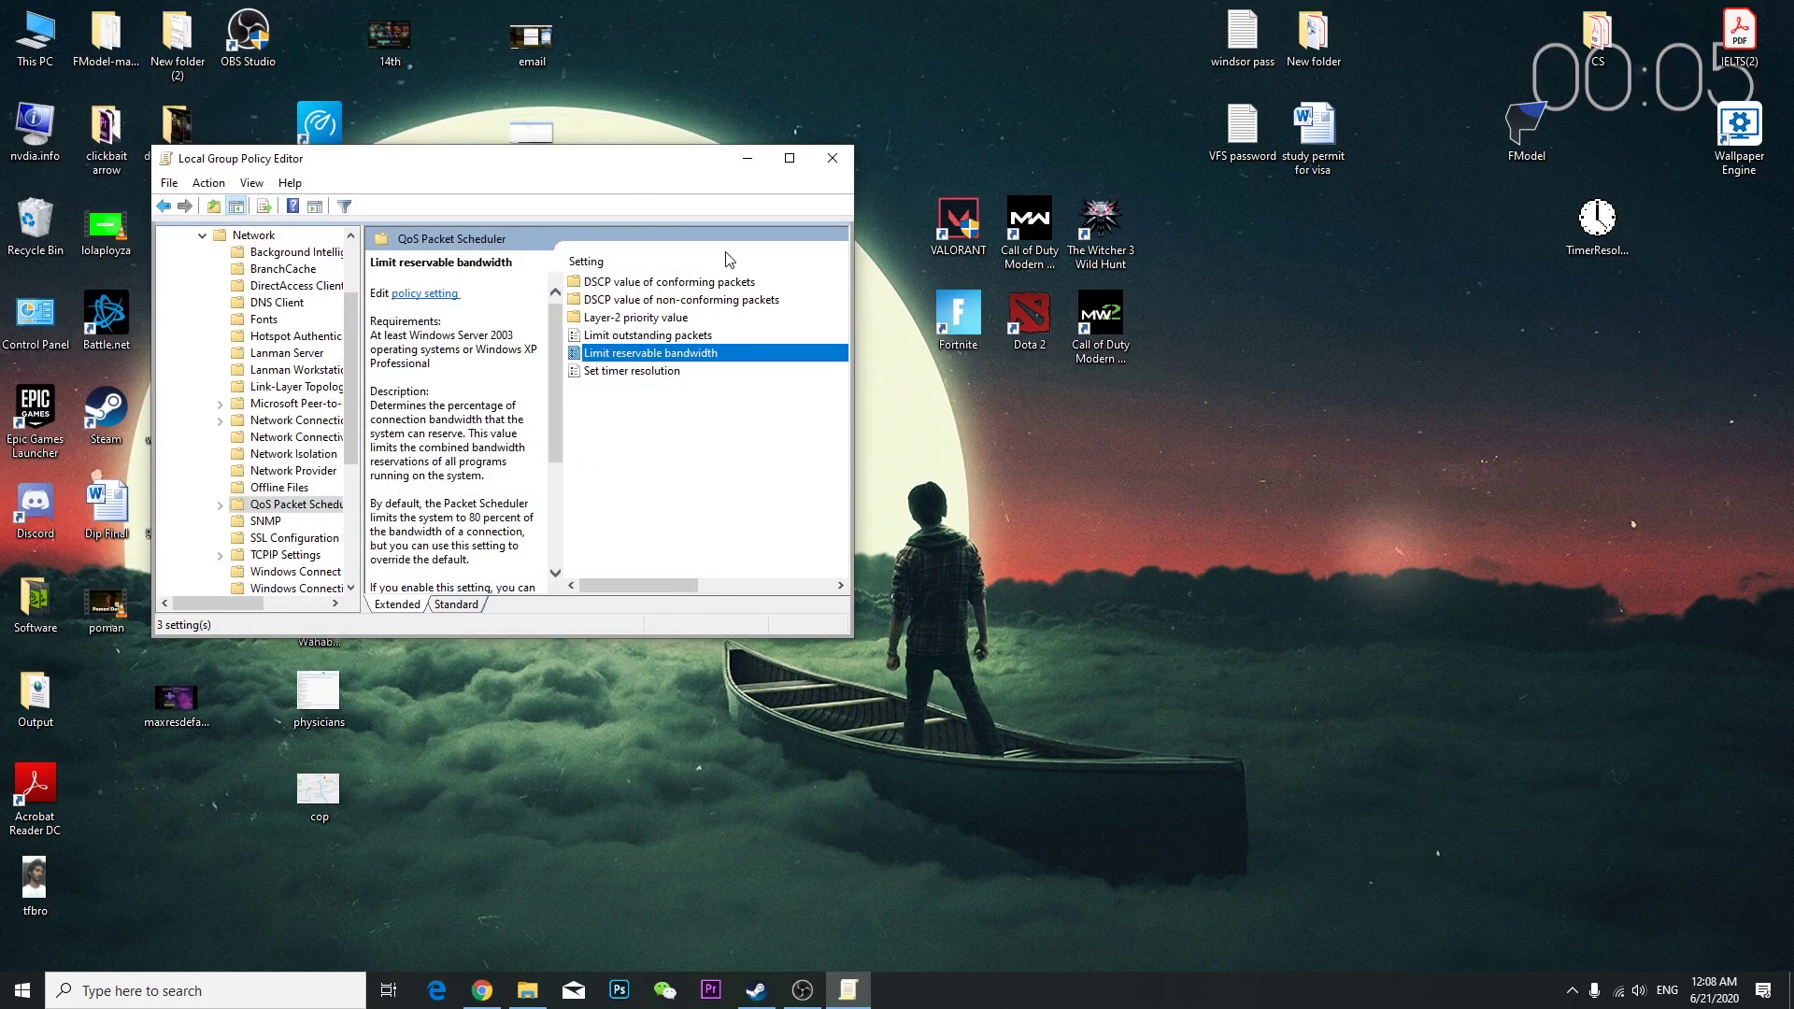
left_click(833, 157)
Refresh the desktop, then open This PC and select the WIN 10 (C:) drive
right_click(709, 266)
left_click(753, 321)
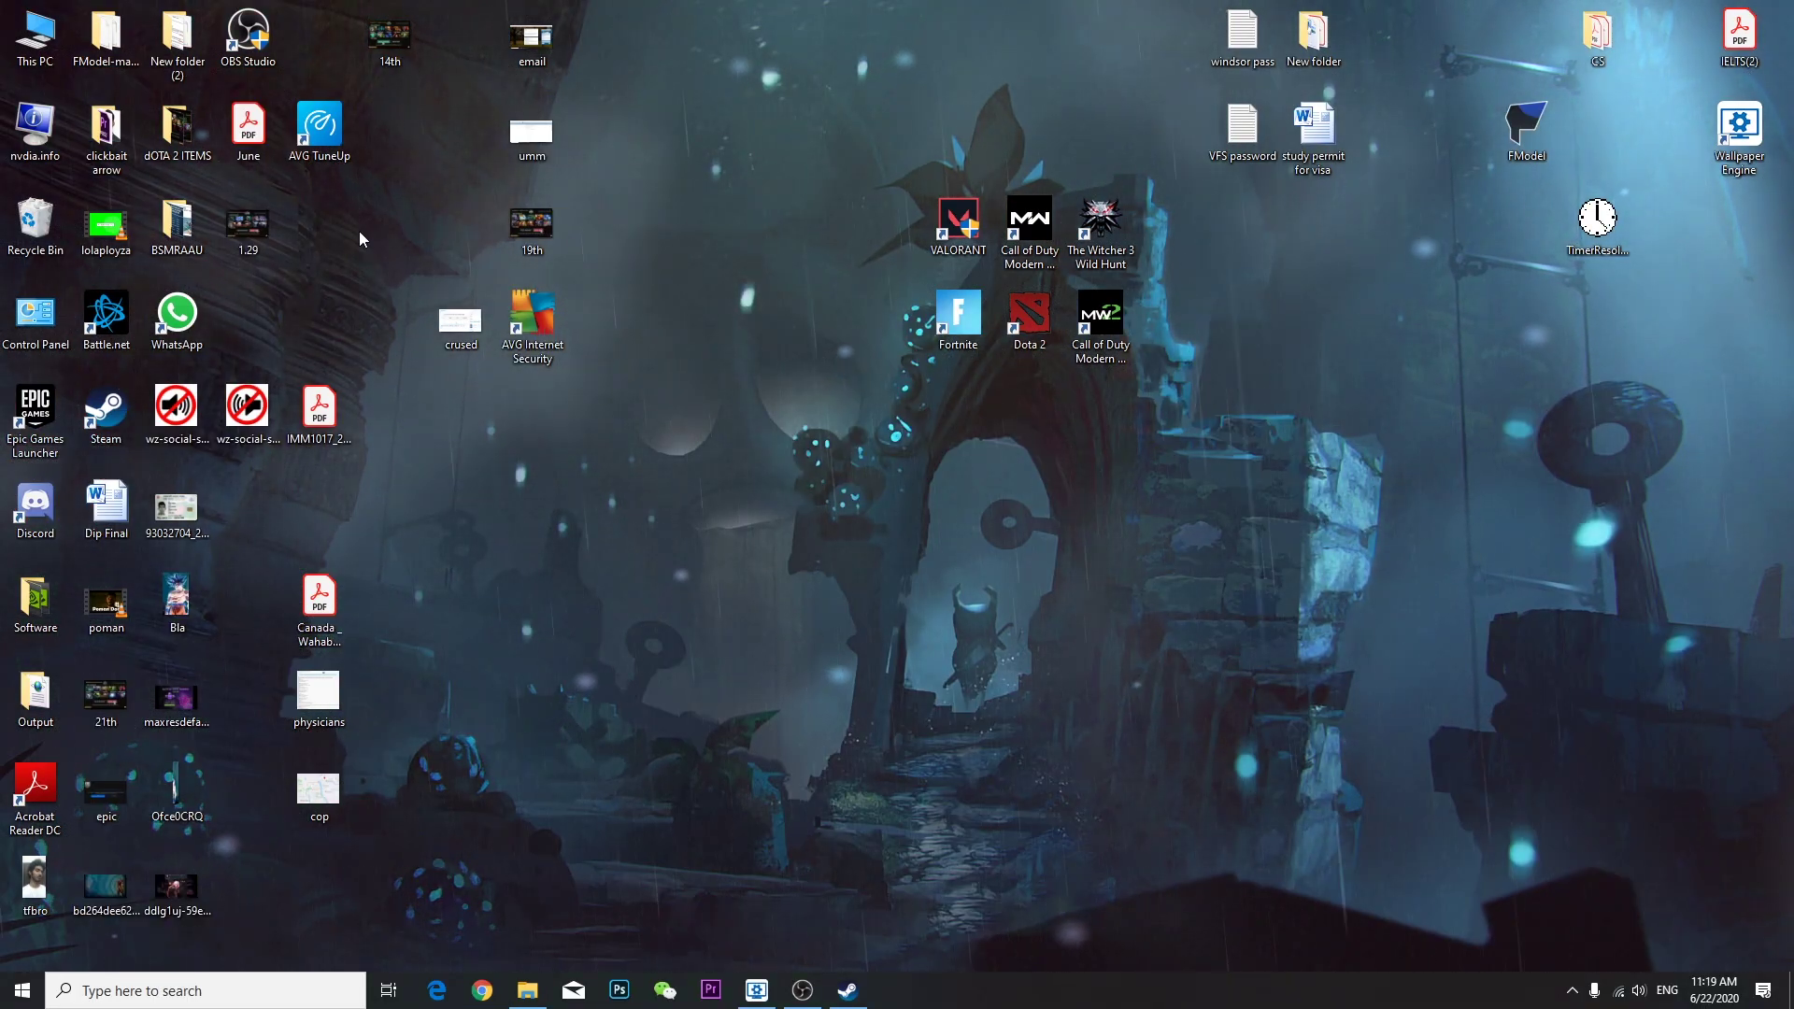
double_click(35, 37)
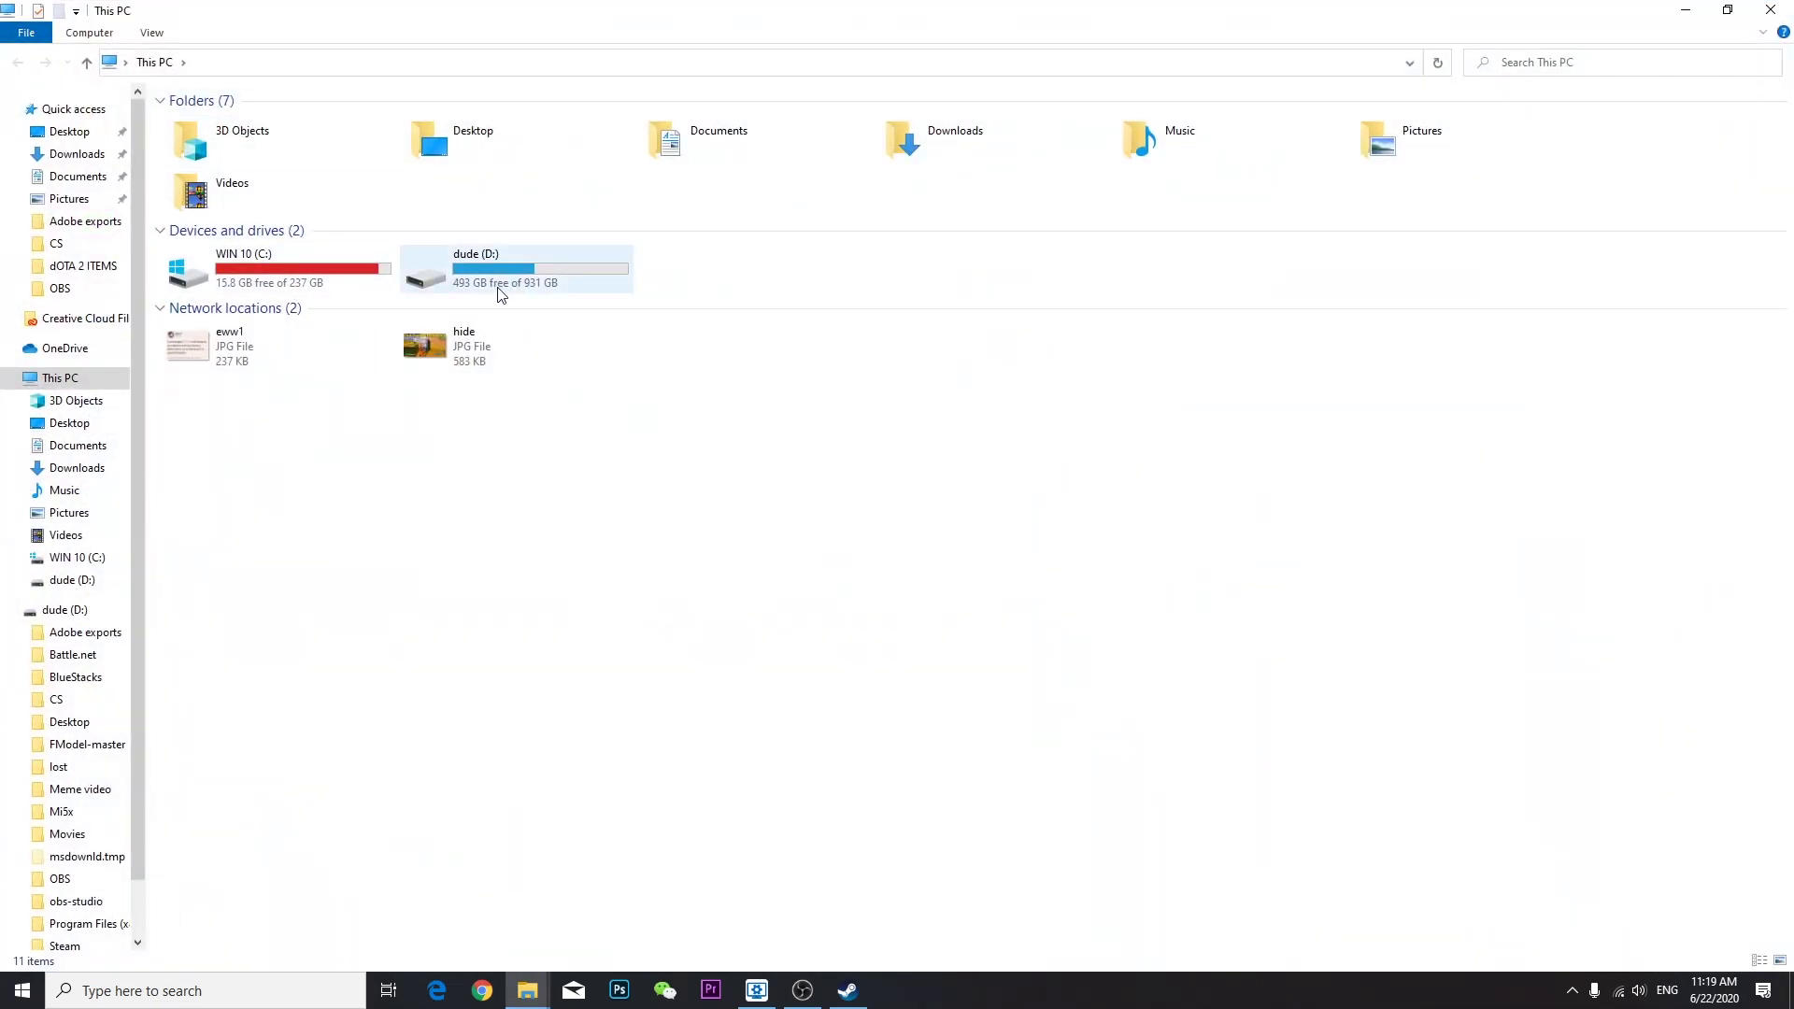
left_click(278, 283)
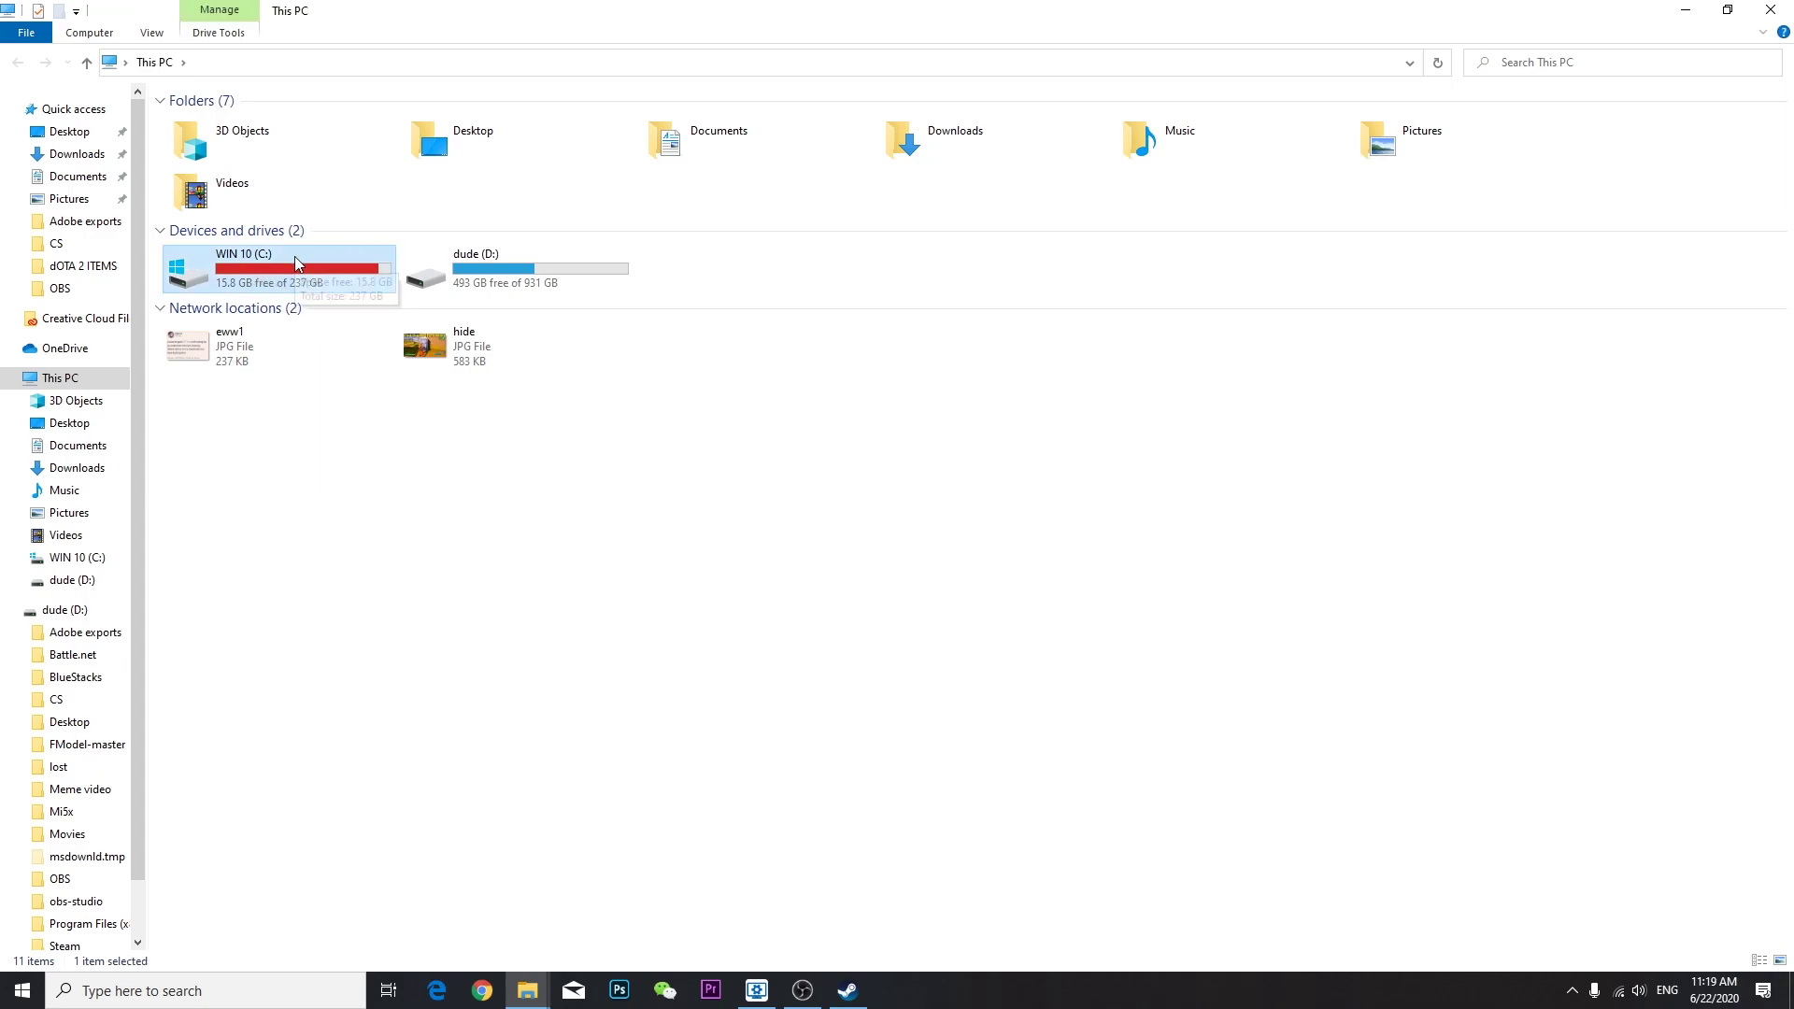
Launch Disk Cleanup from the C drive's Properties
right_click(295, 261)
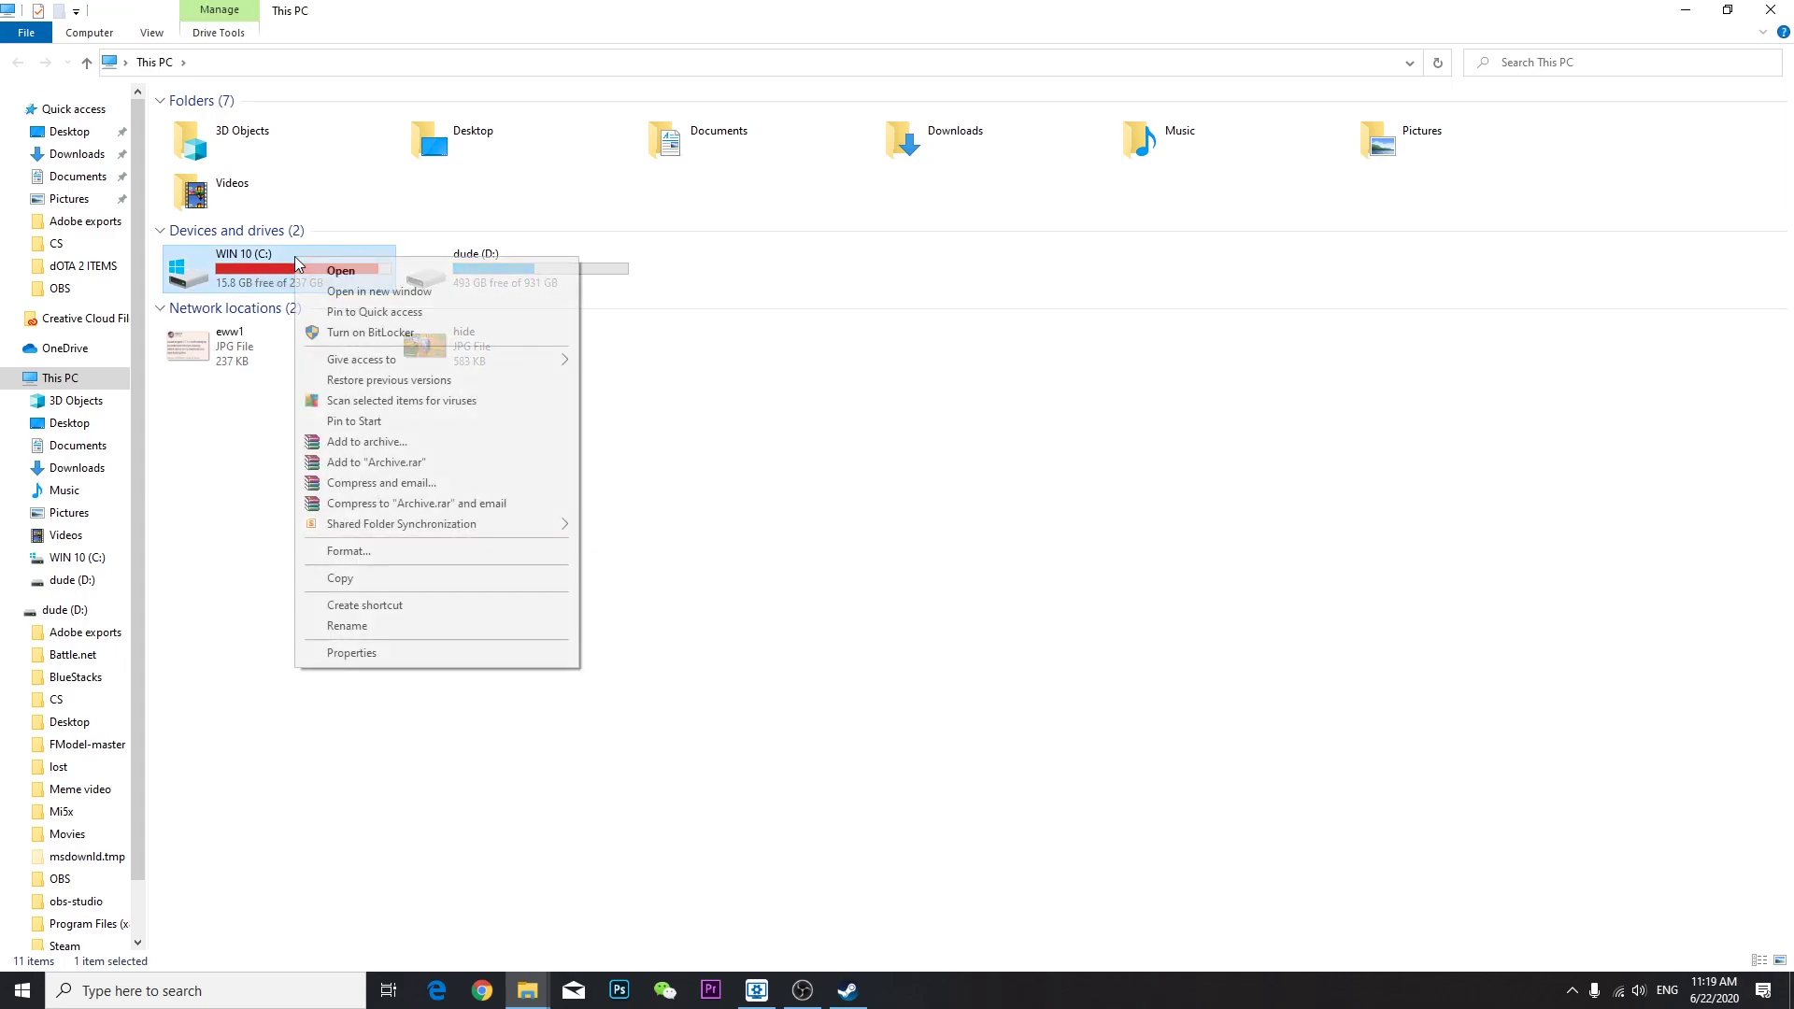
left_click(392, 655)
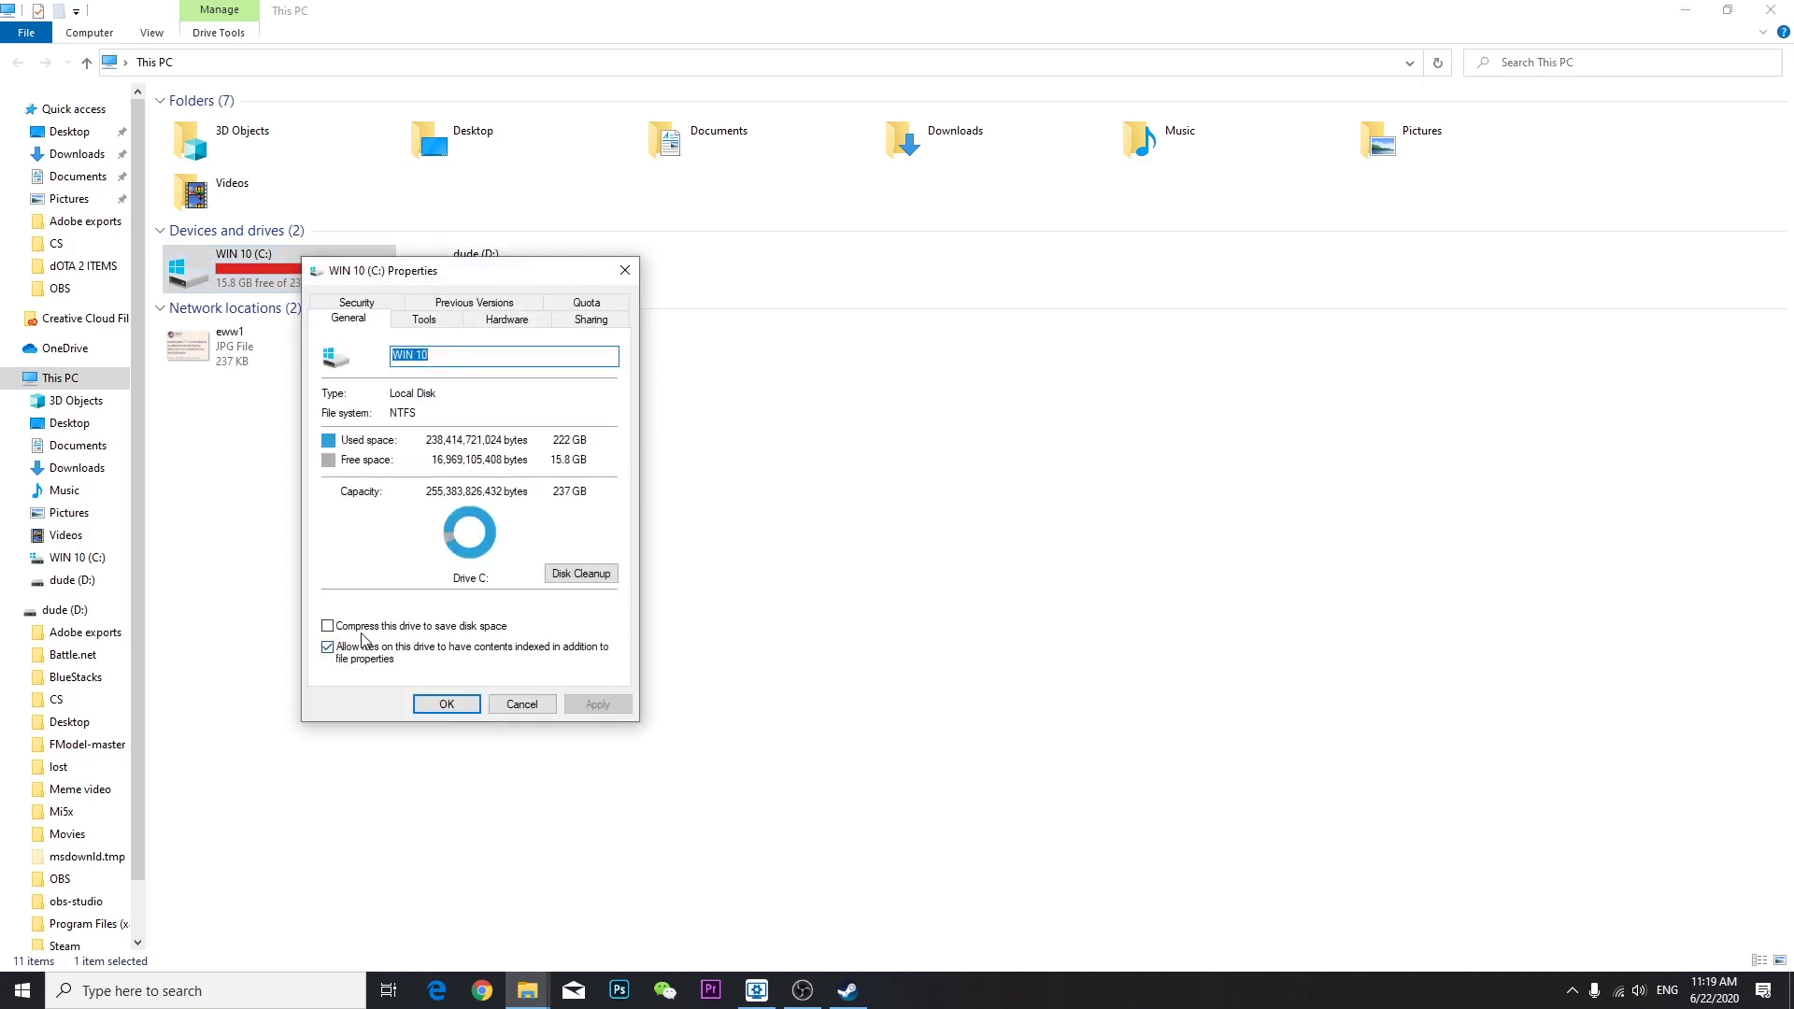
left_click(581, 574)
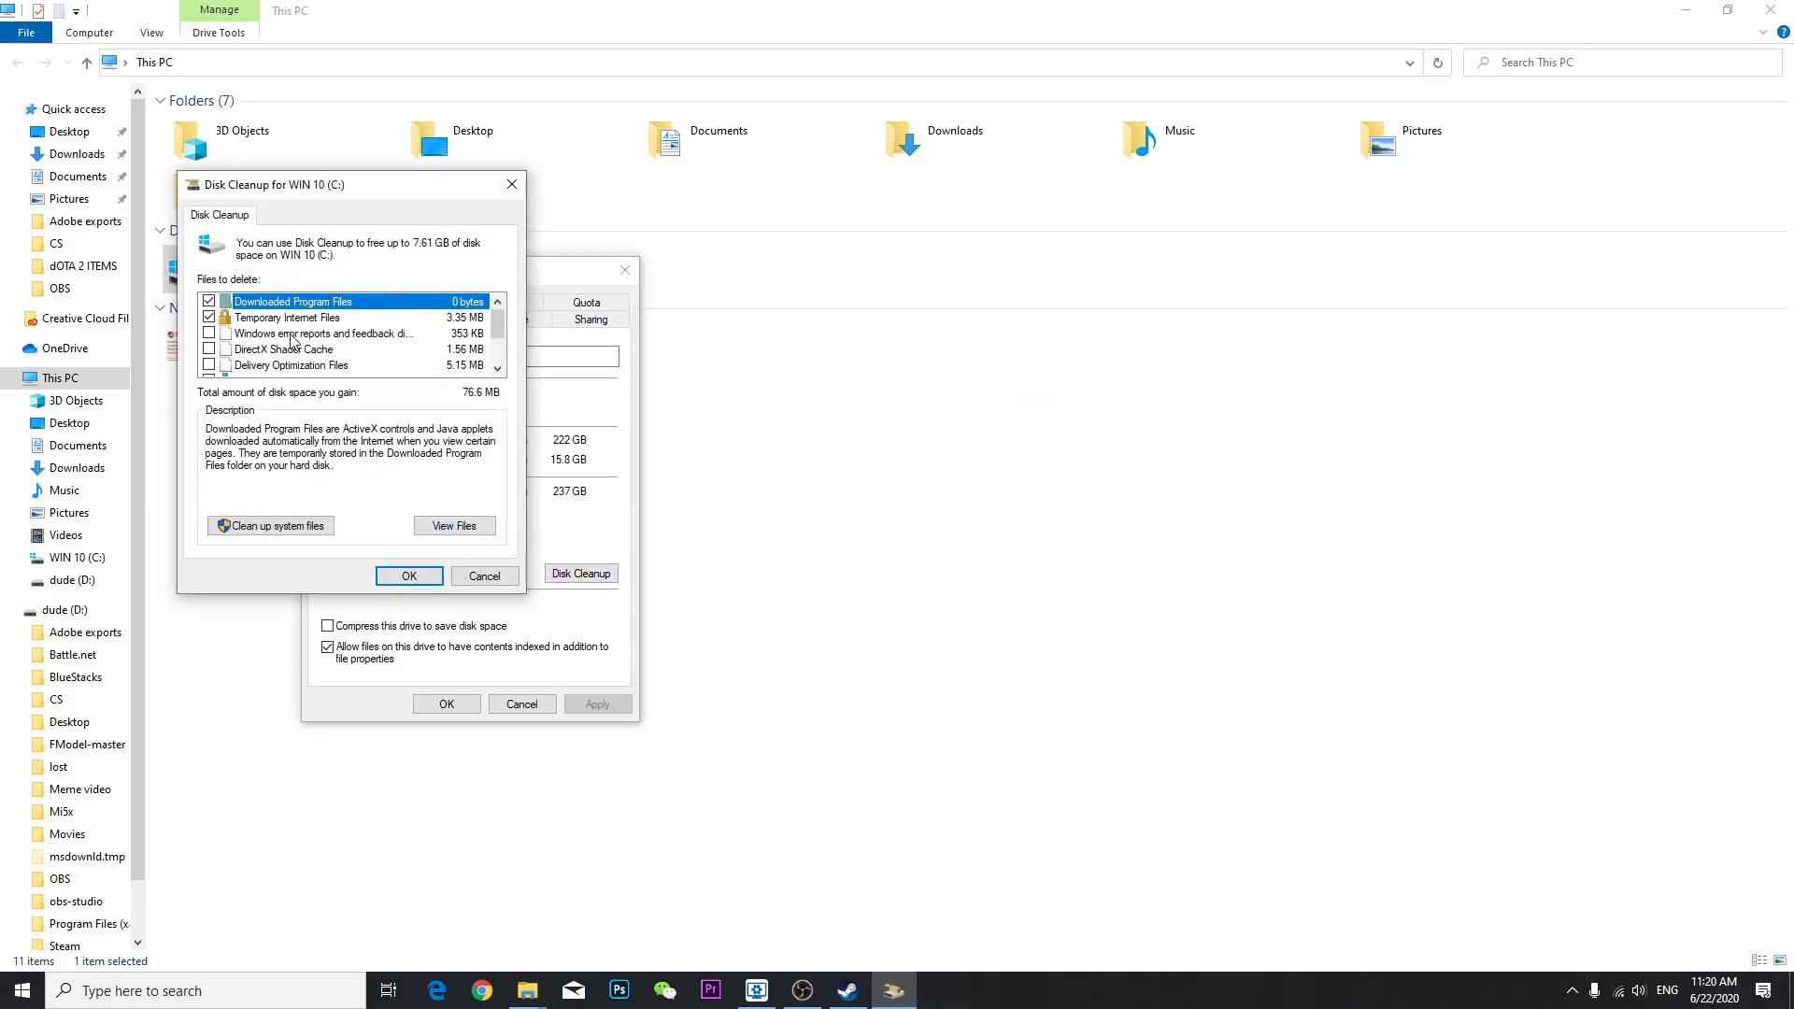
Check Delivery Optimization Files and other junk categories, leaving Downloads unchecked, totalling 97.7 MB
left_click(209, 364)
scroll(224, 355, "down", 2)
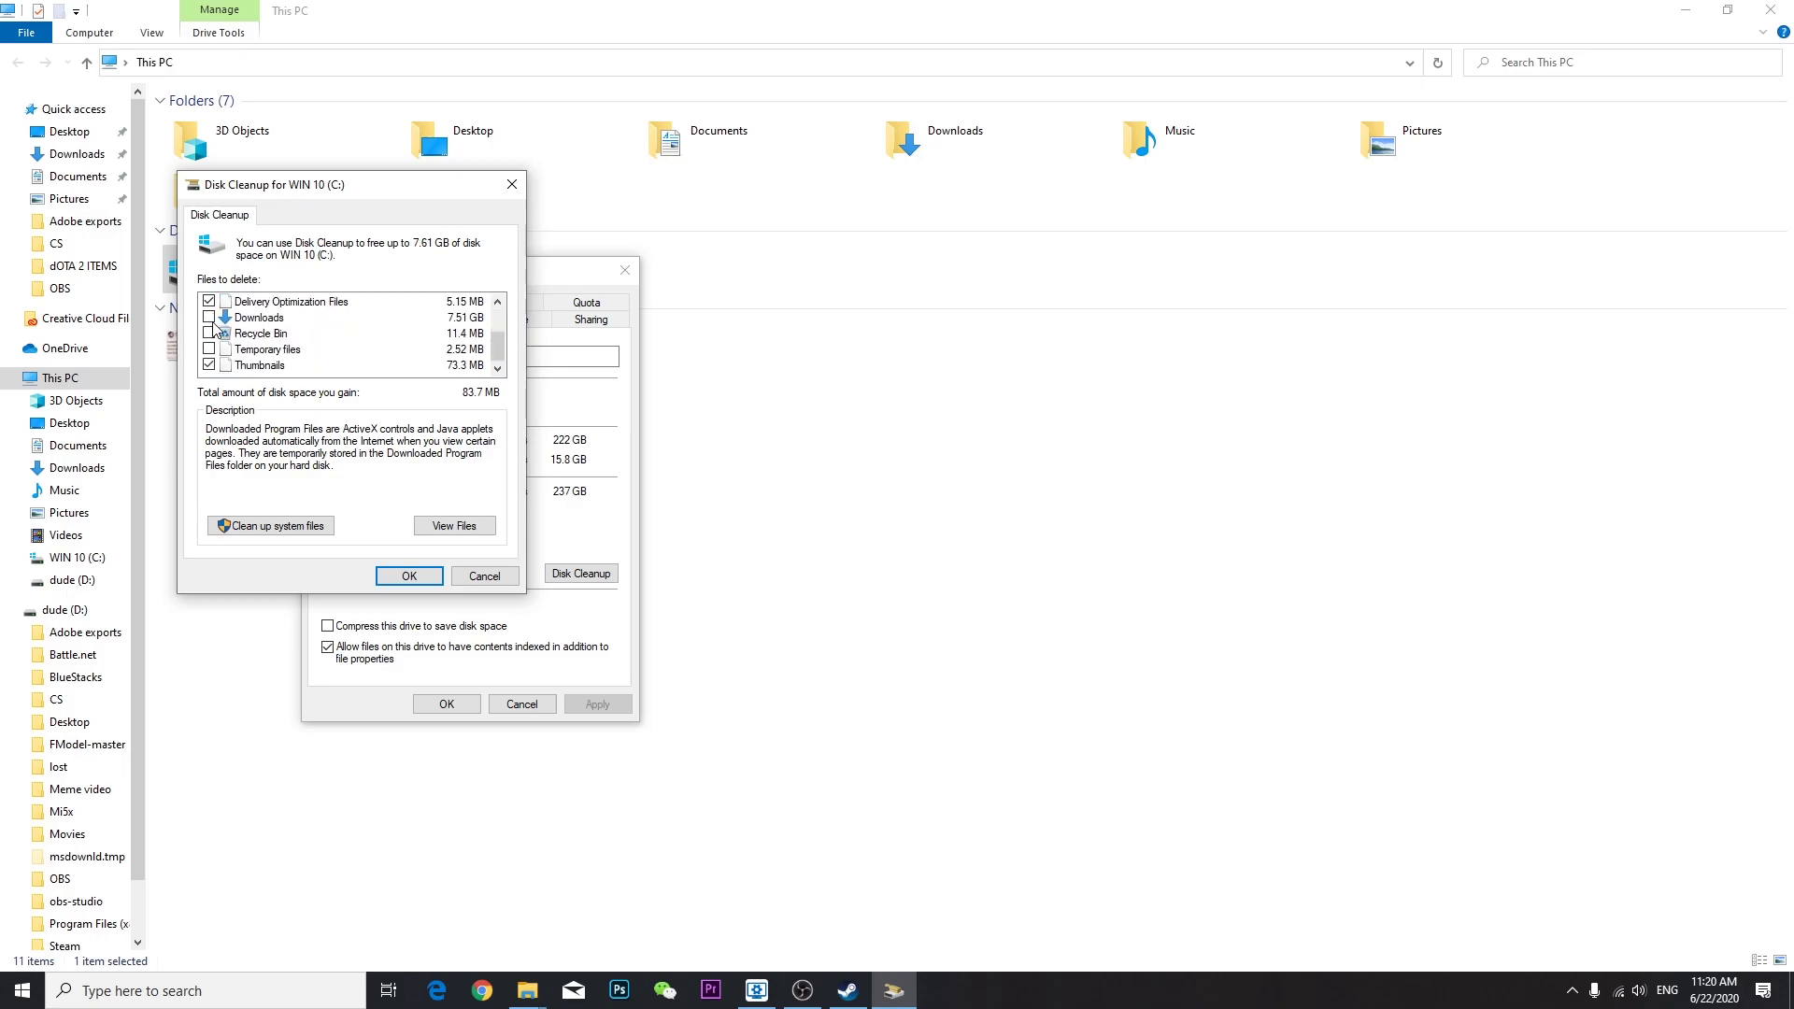
left_click(209, 317)
left_click(211, 319)
scroll(421, 345, "up", 2)
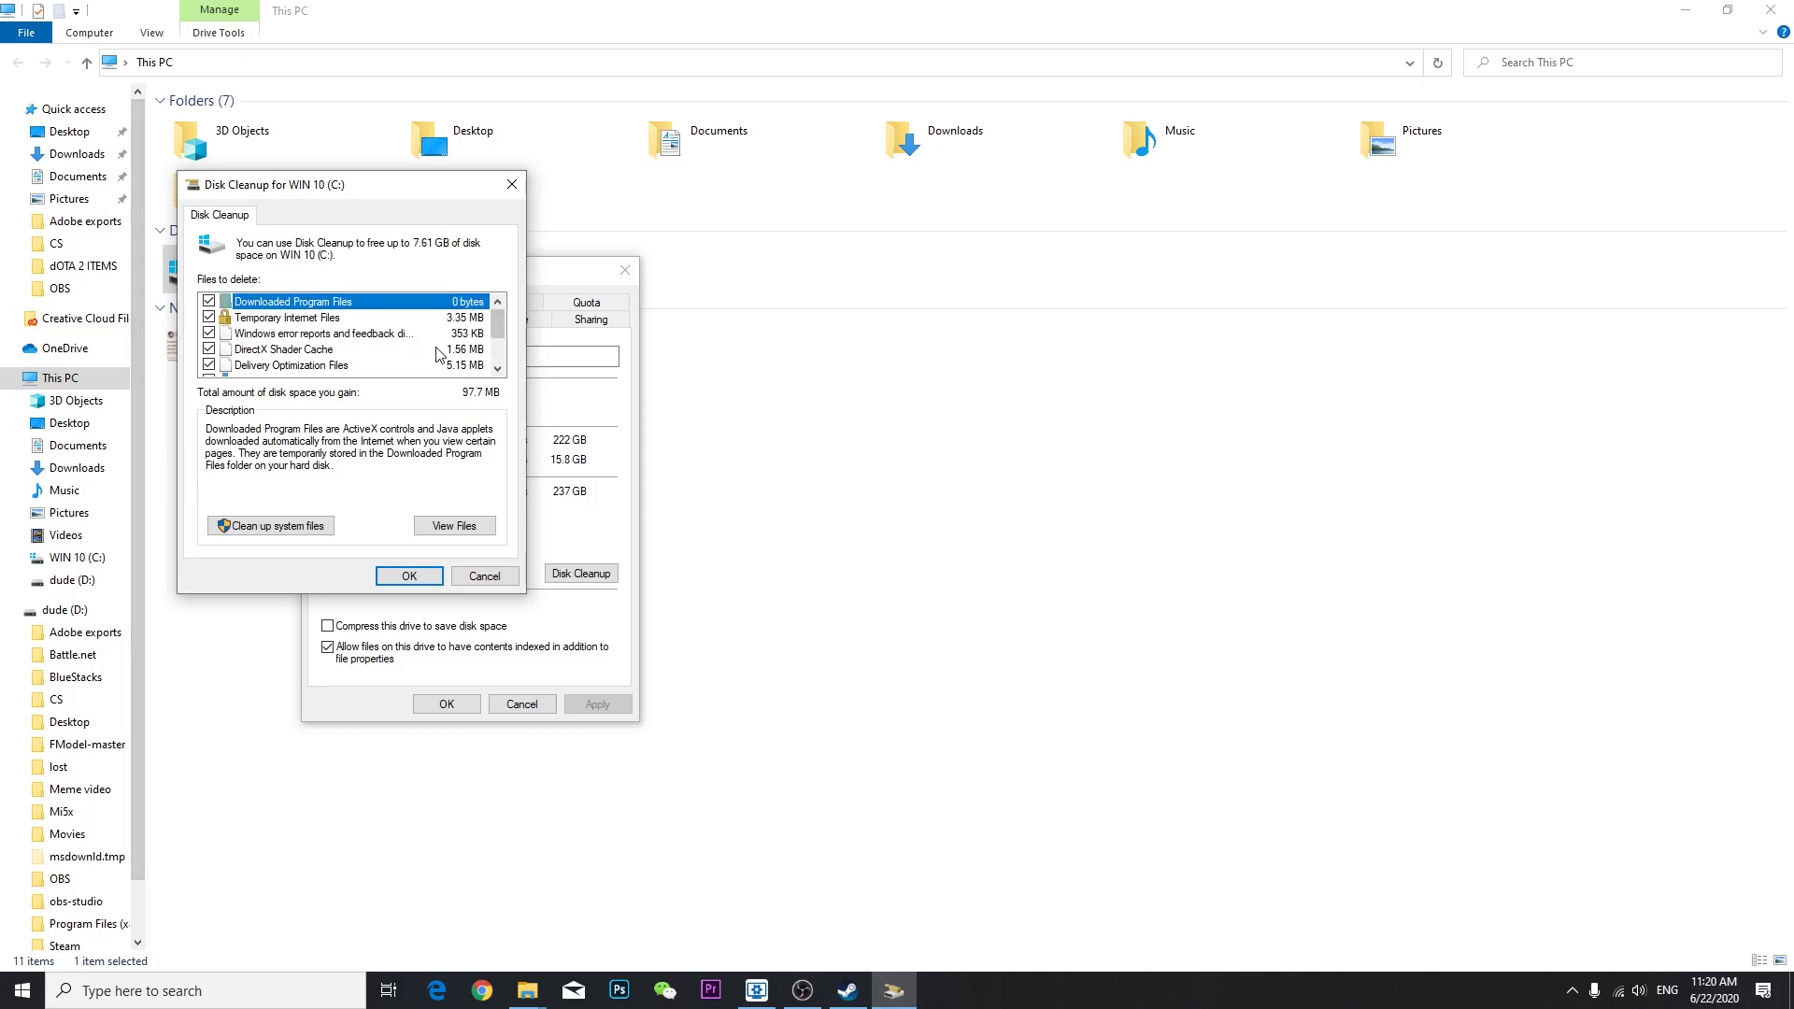
scroll(435, 351, "down", 2)
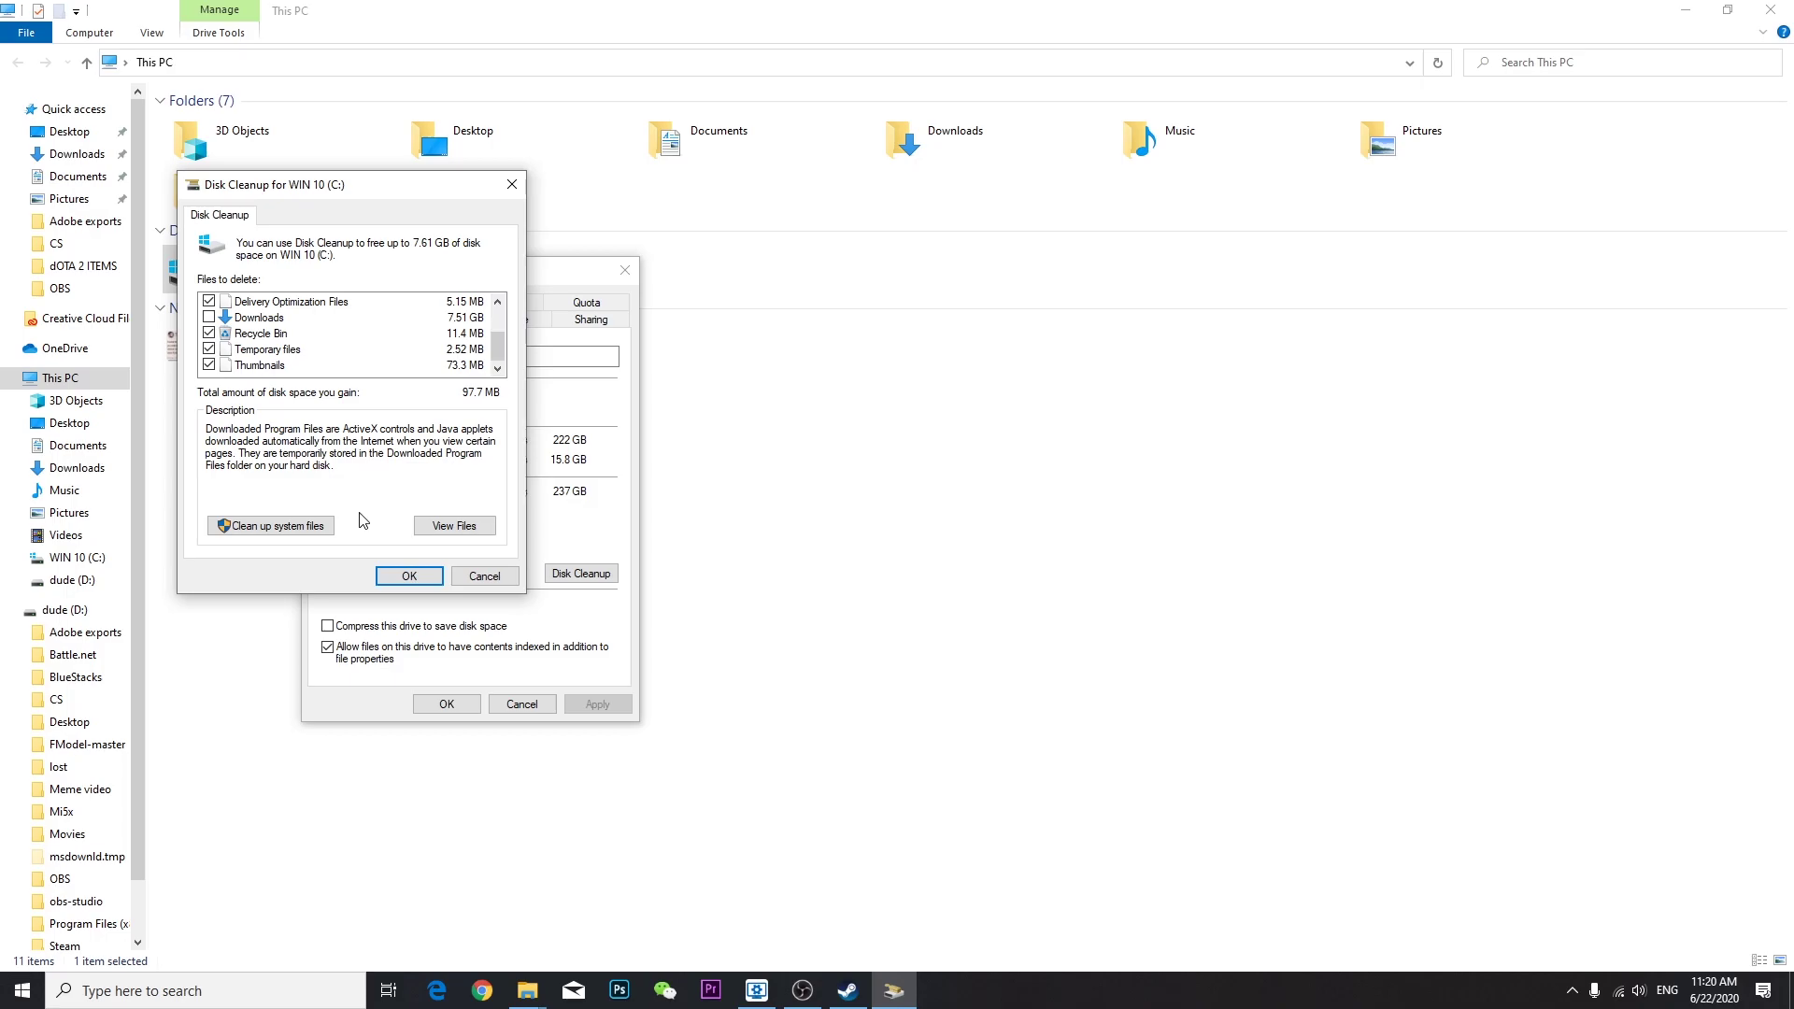
left_click(393, 578)
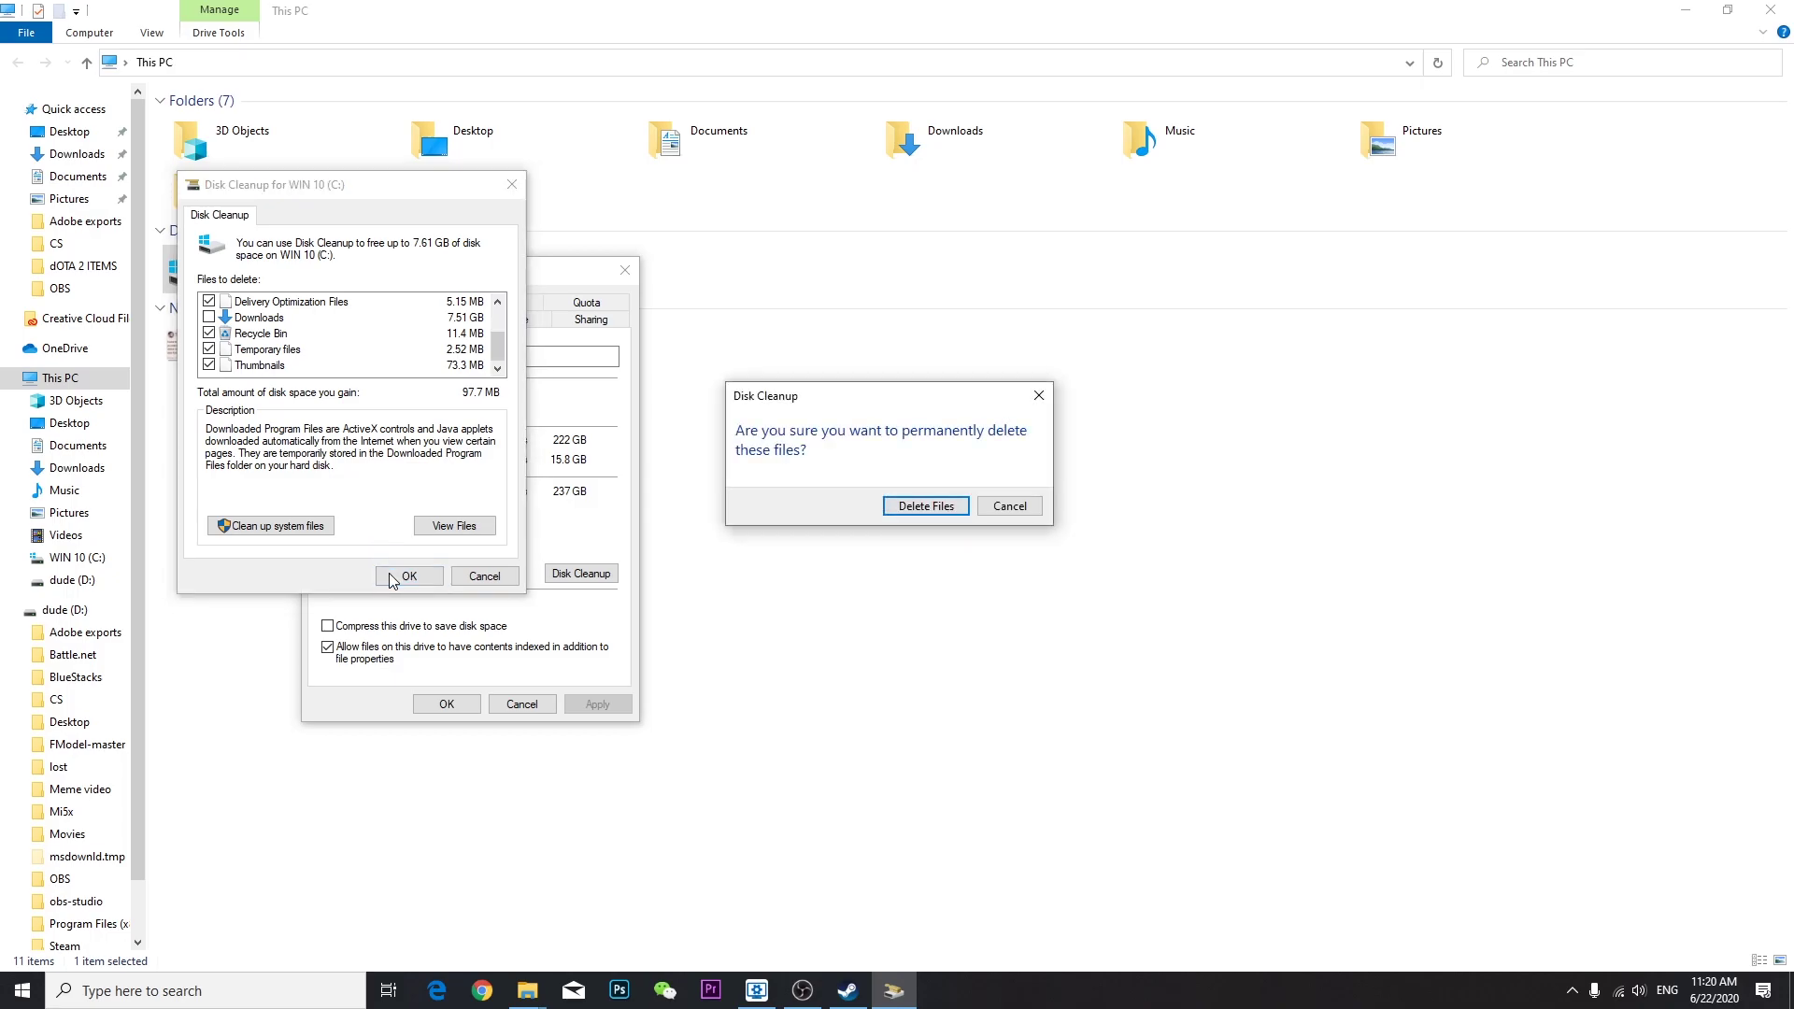
Permanently delete the selected junk files, recheck Disk Cleanup, close it and Properties, and return to This PC
left_click(960, 513)
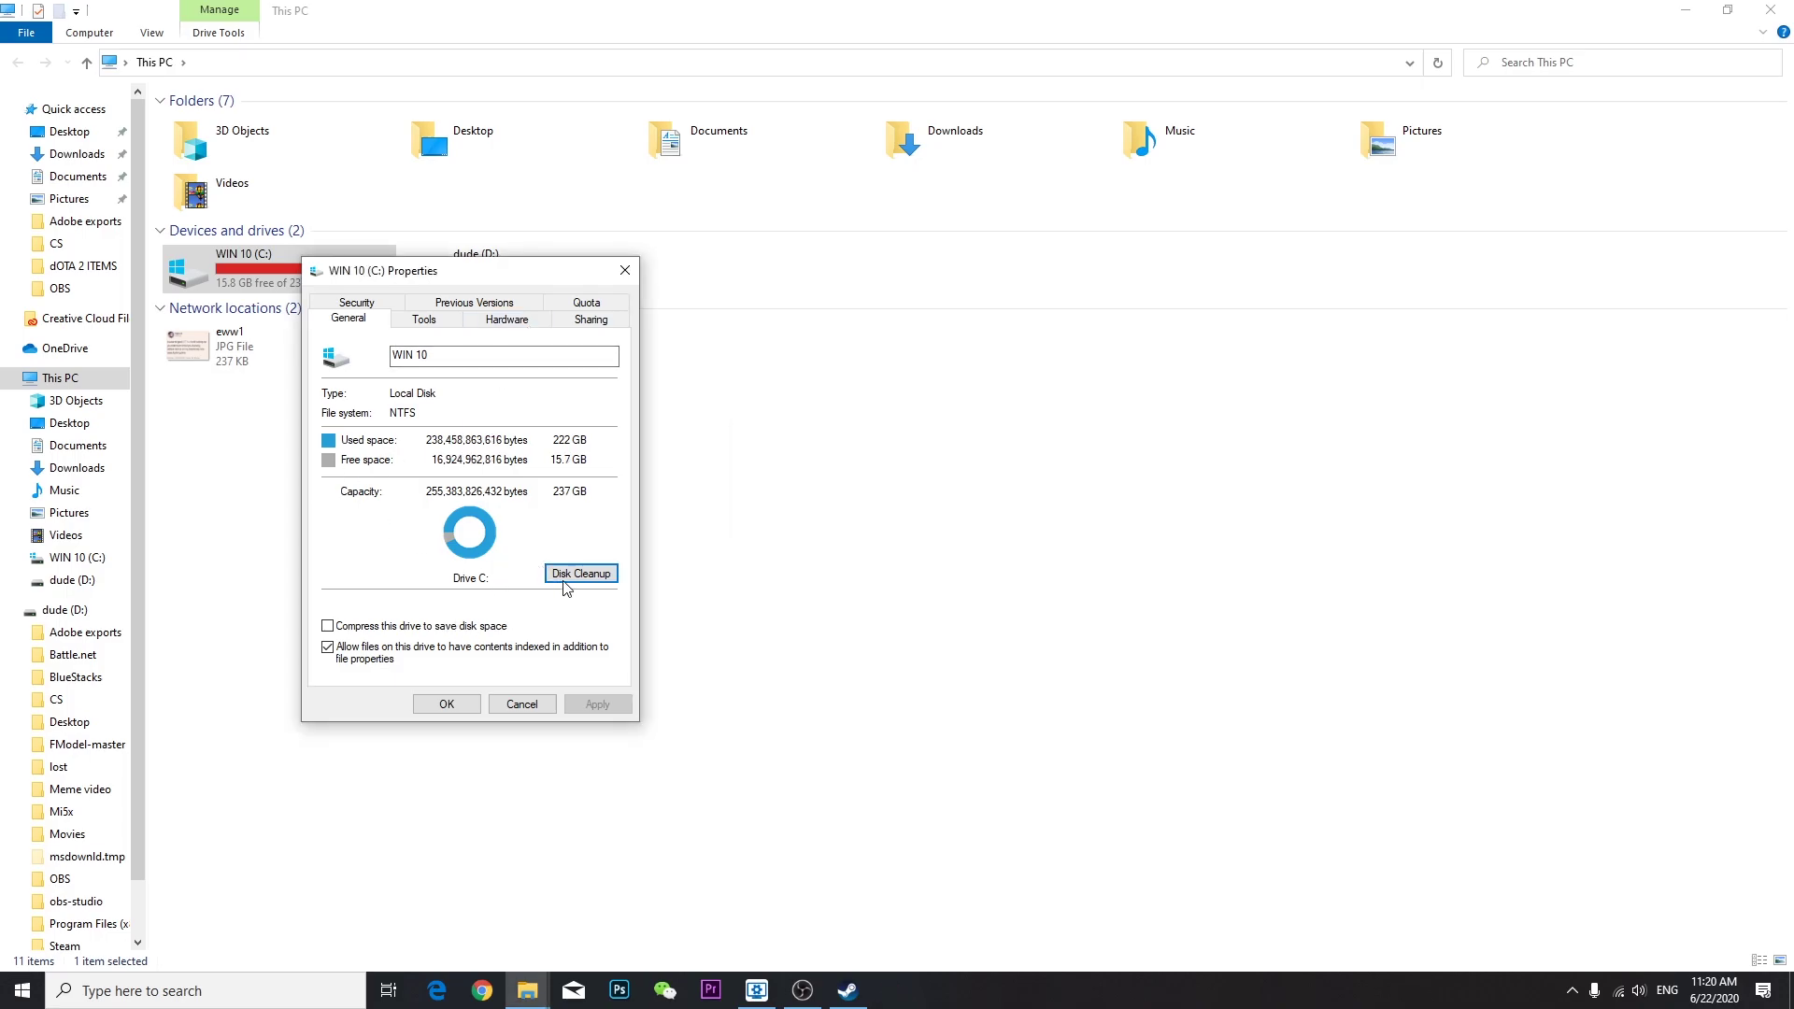
left_click(566, 579)
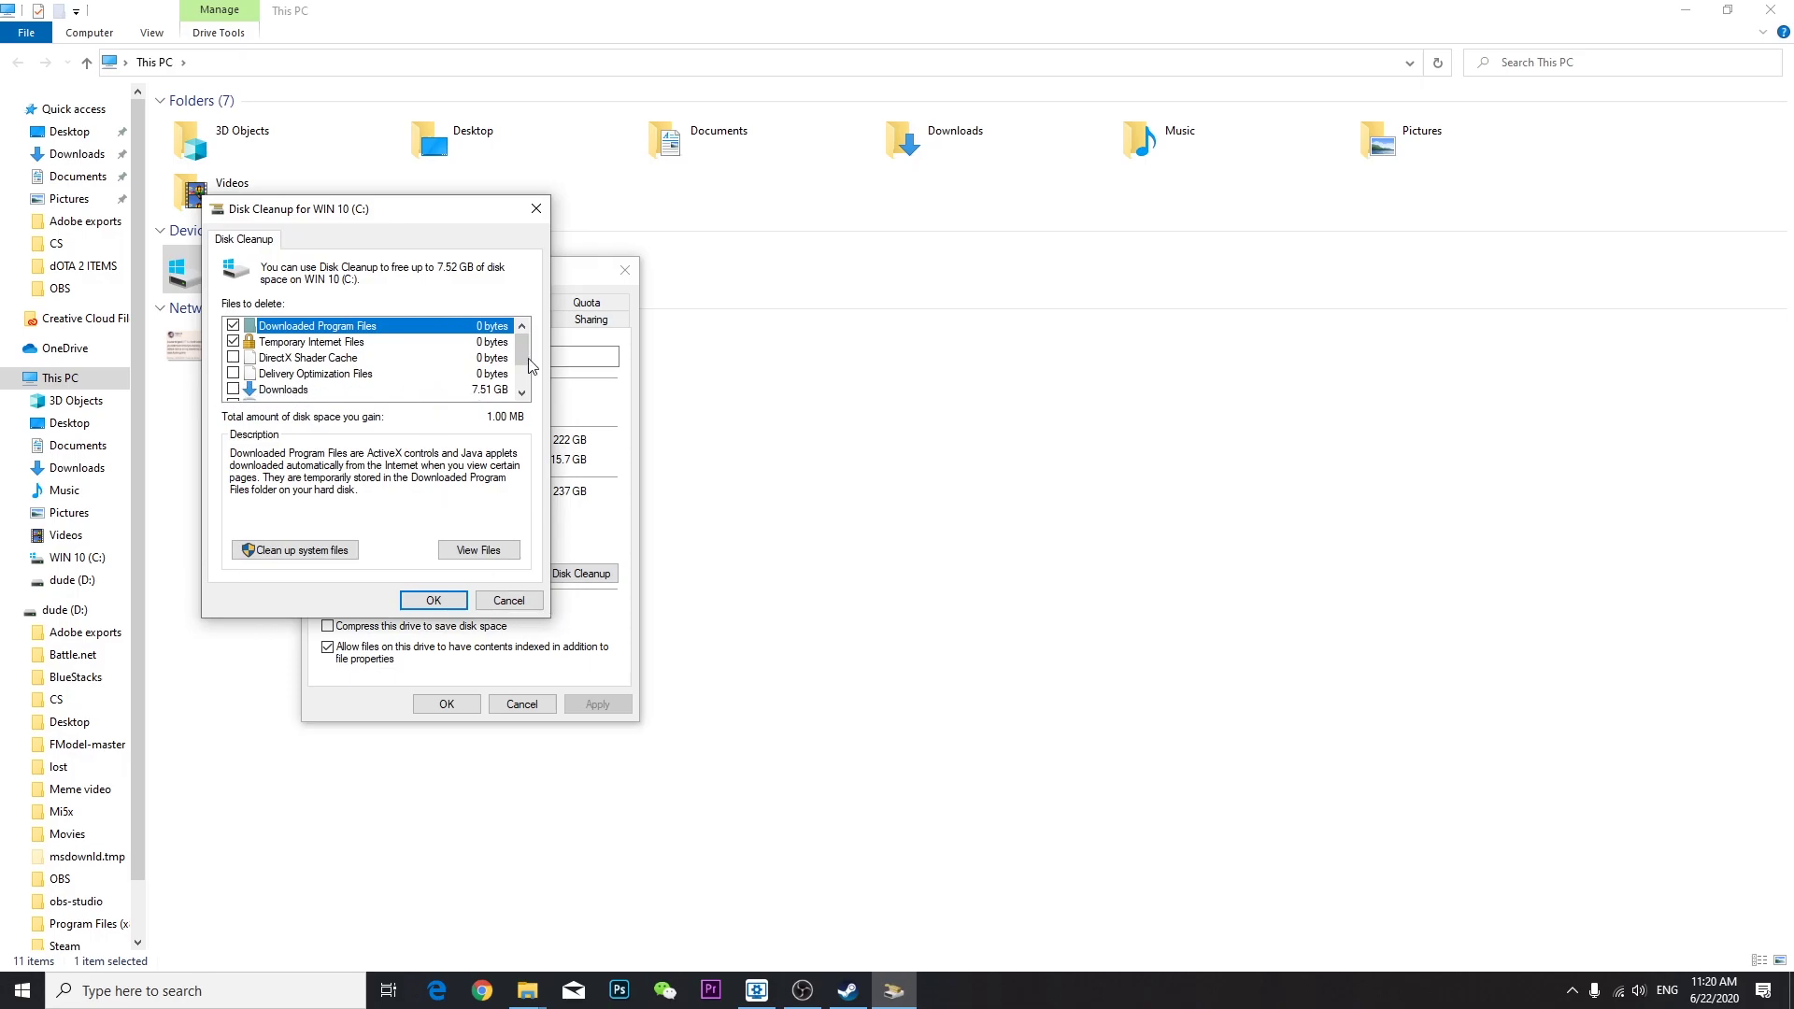
left_click(535, 208)
left_click(625, 270)
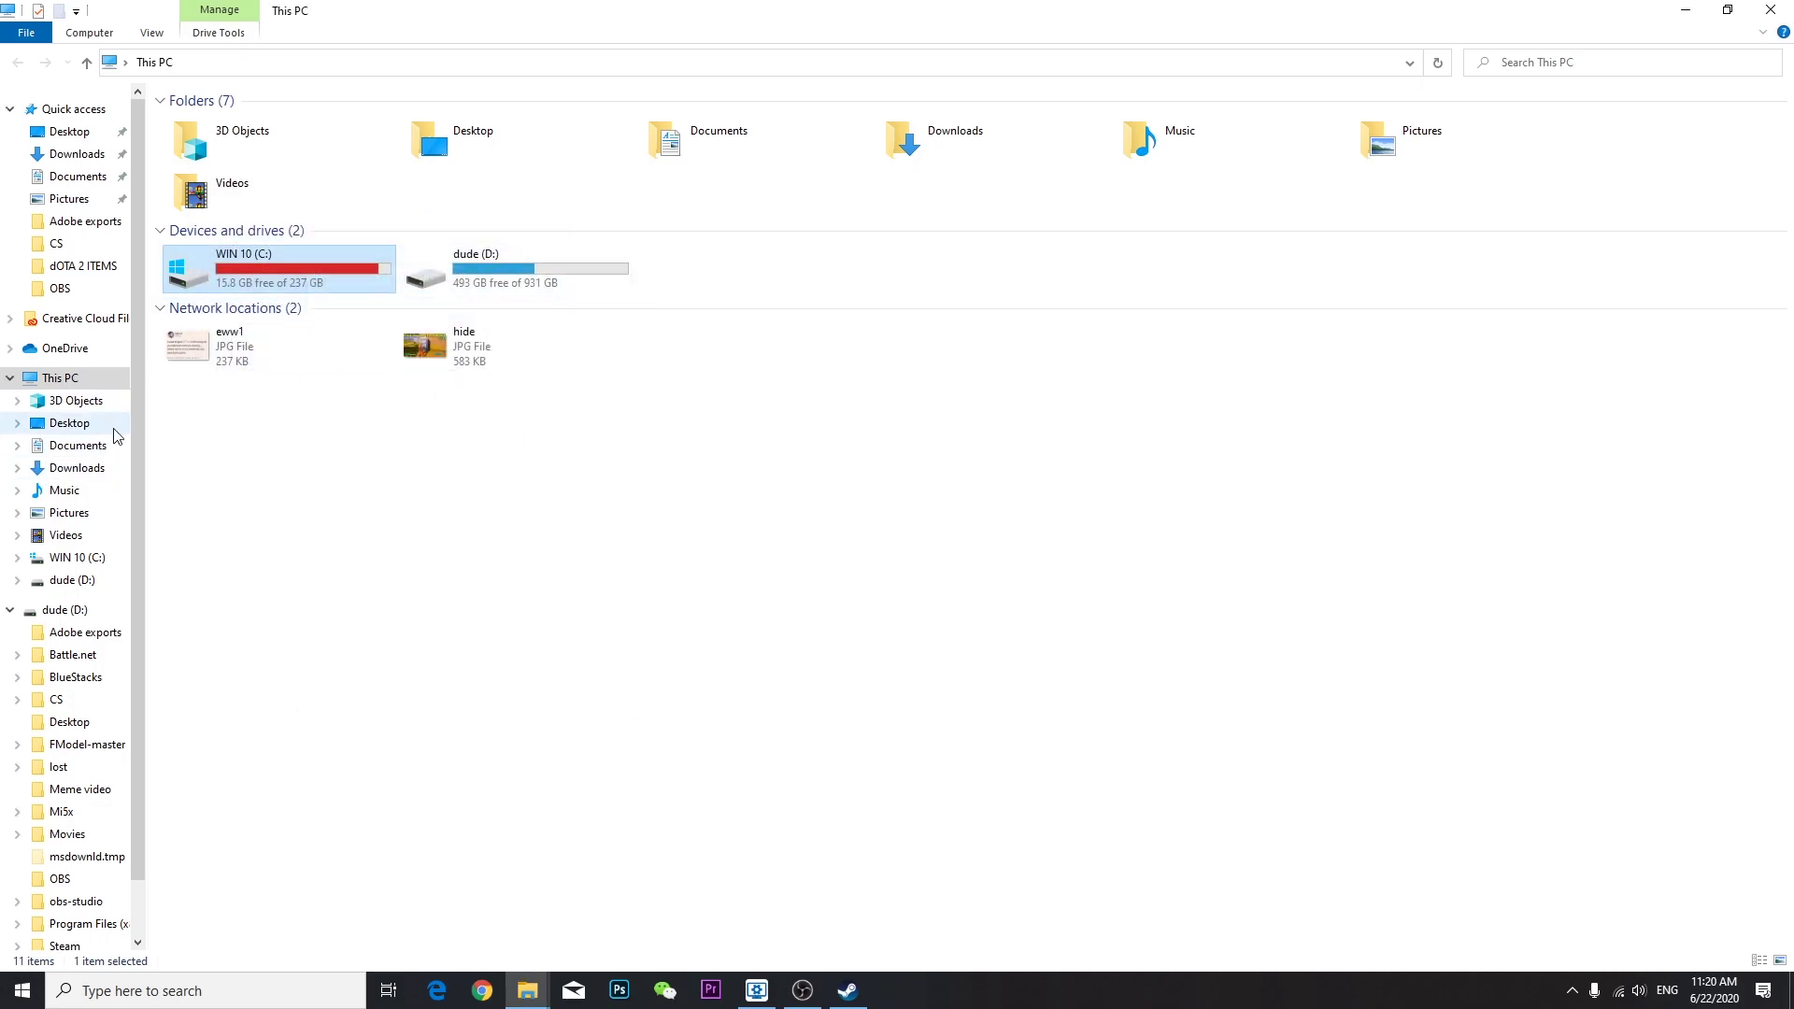
left_click(75, 467)
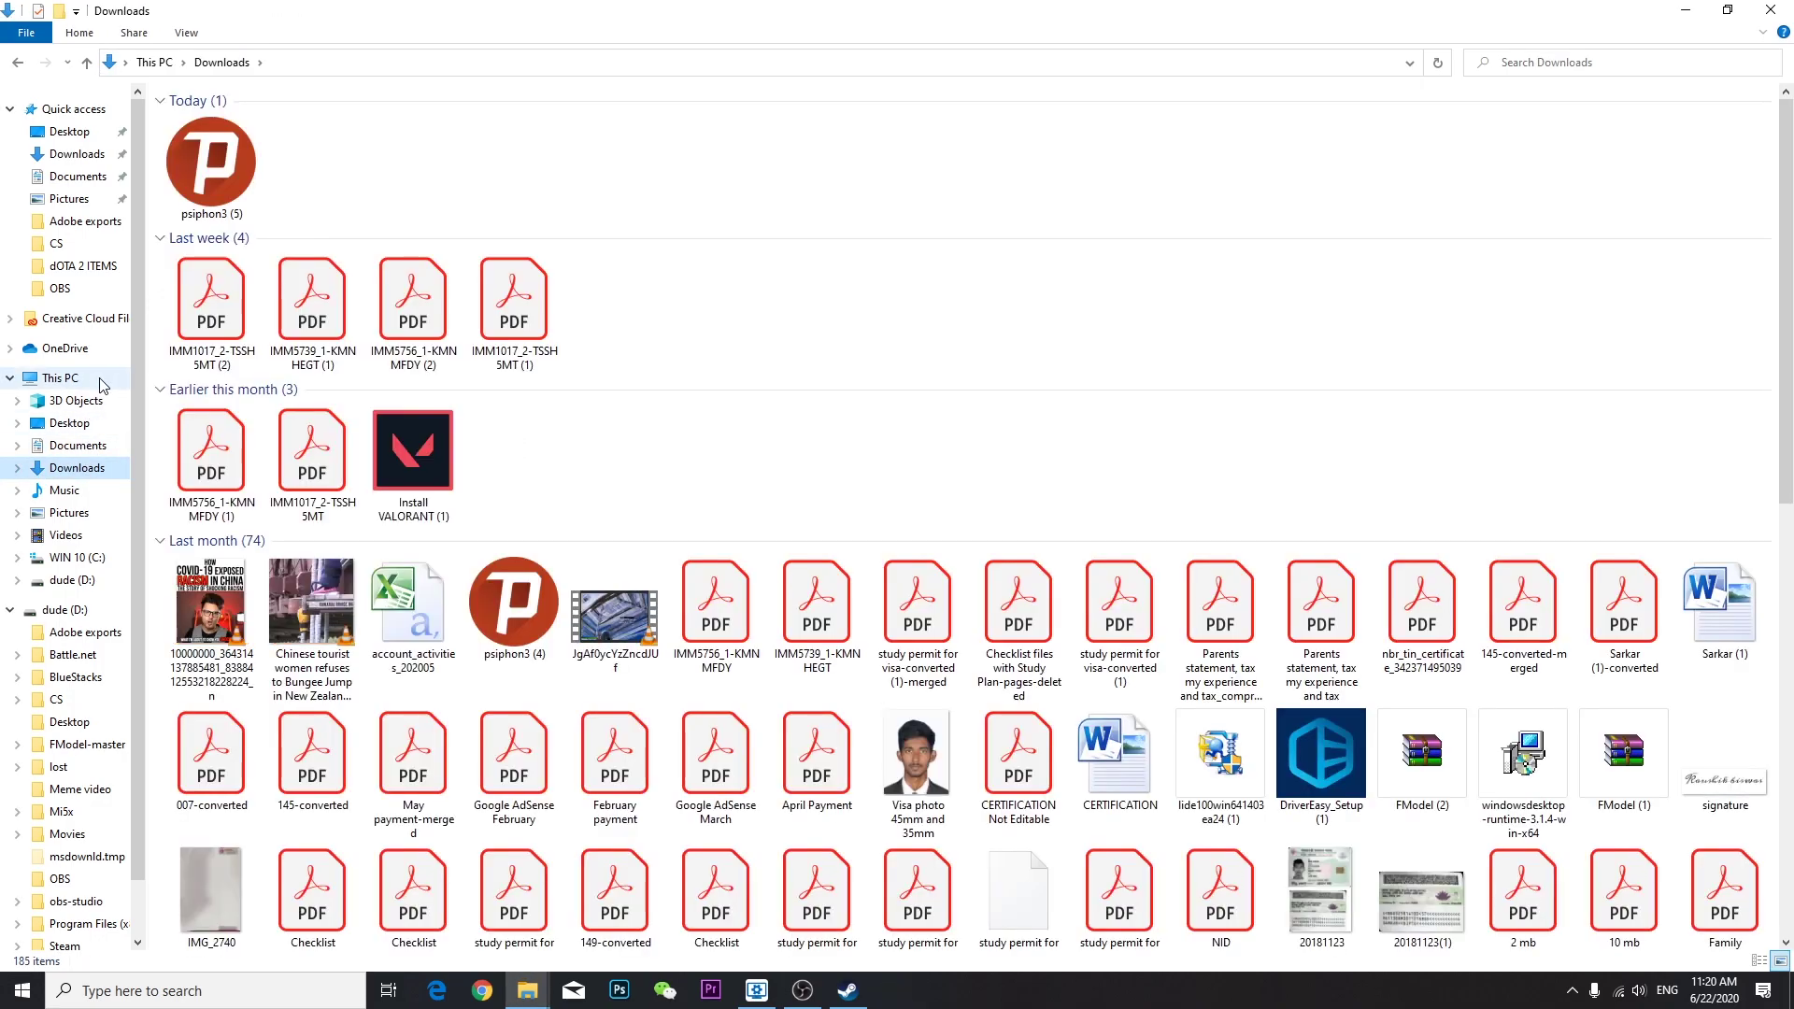
left_click(100, 380)
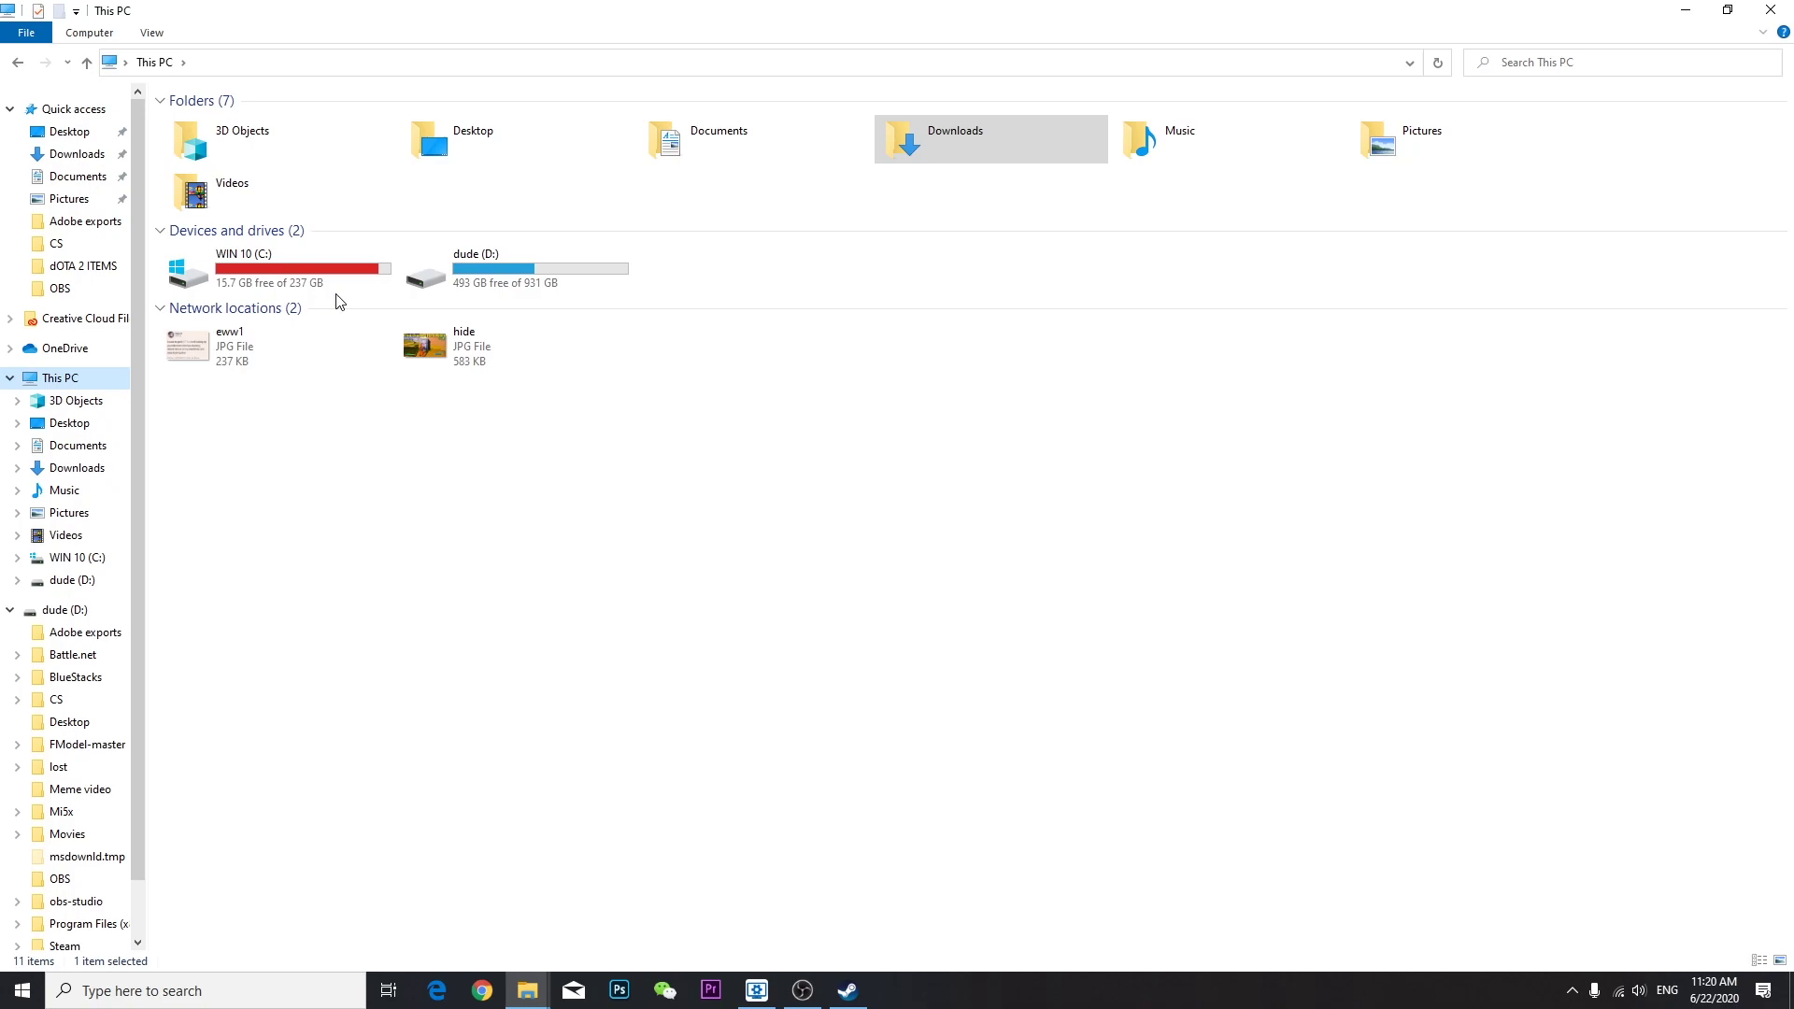
Minimize File Explorer and refresh the desktop several times
left_click(1669, 10)
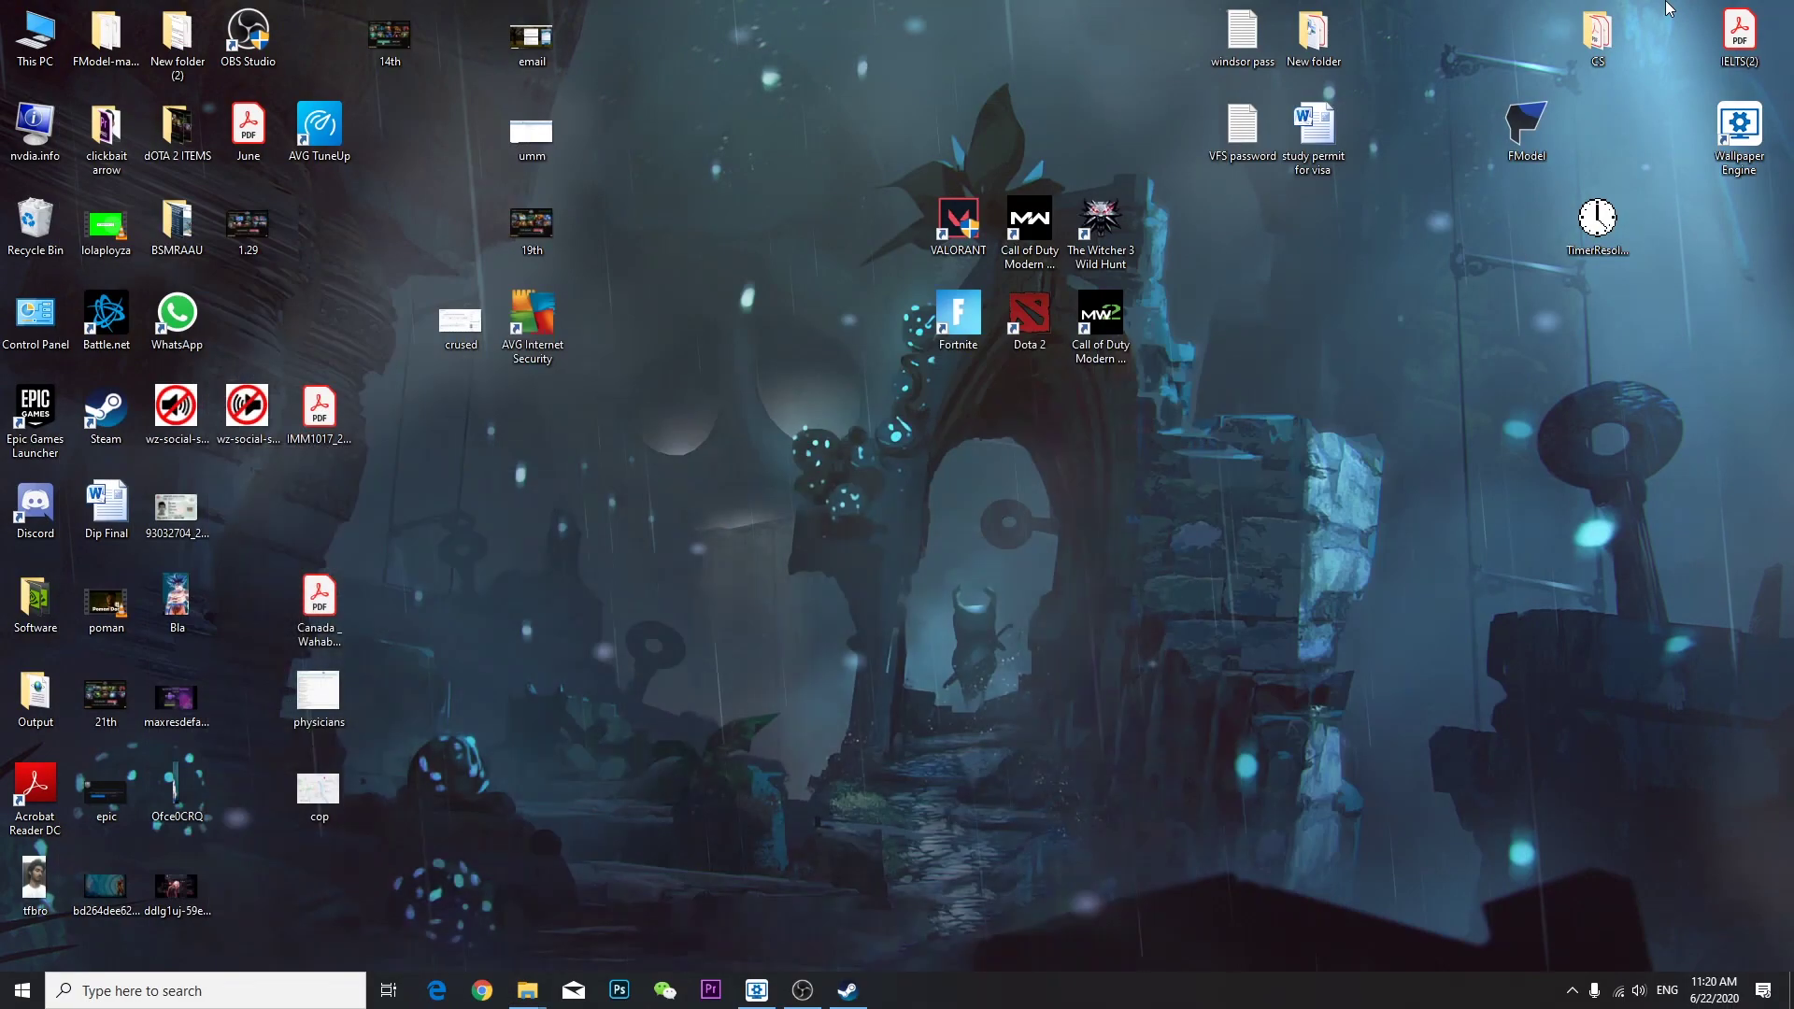
right_click(1290, 398)
left_click(1360, 453)
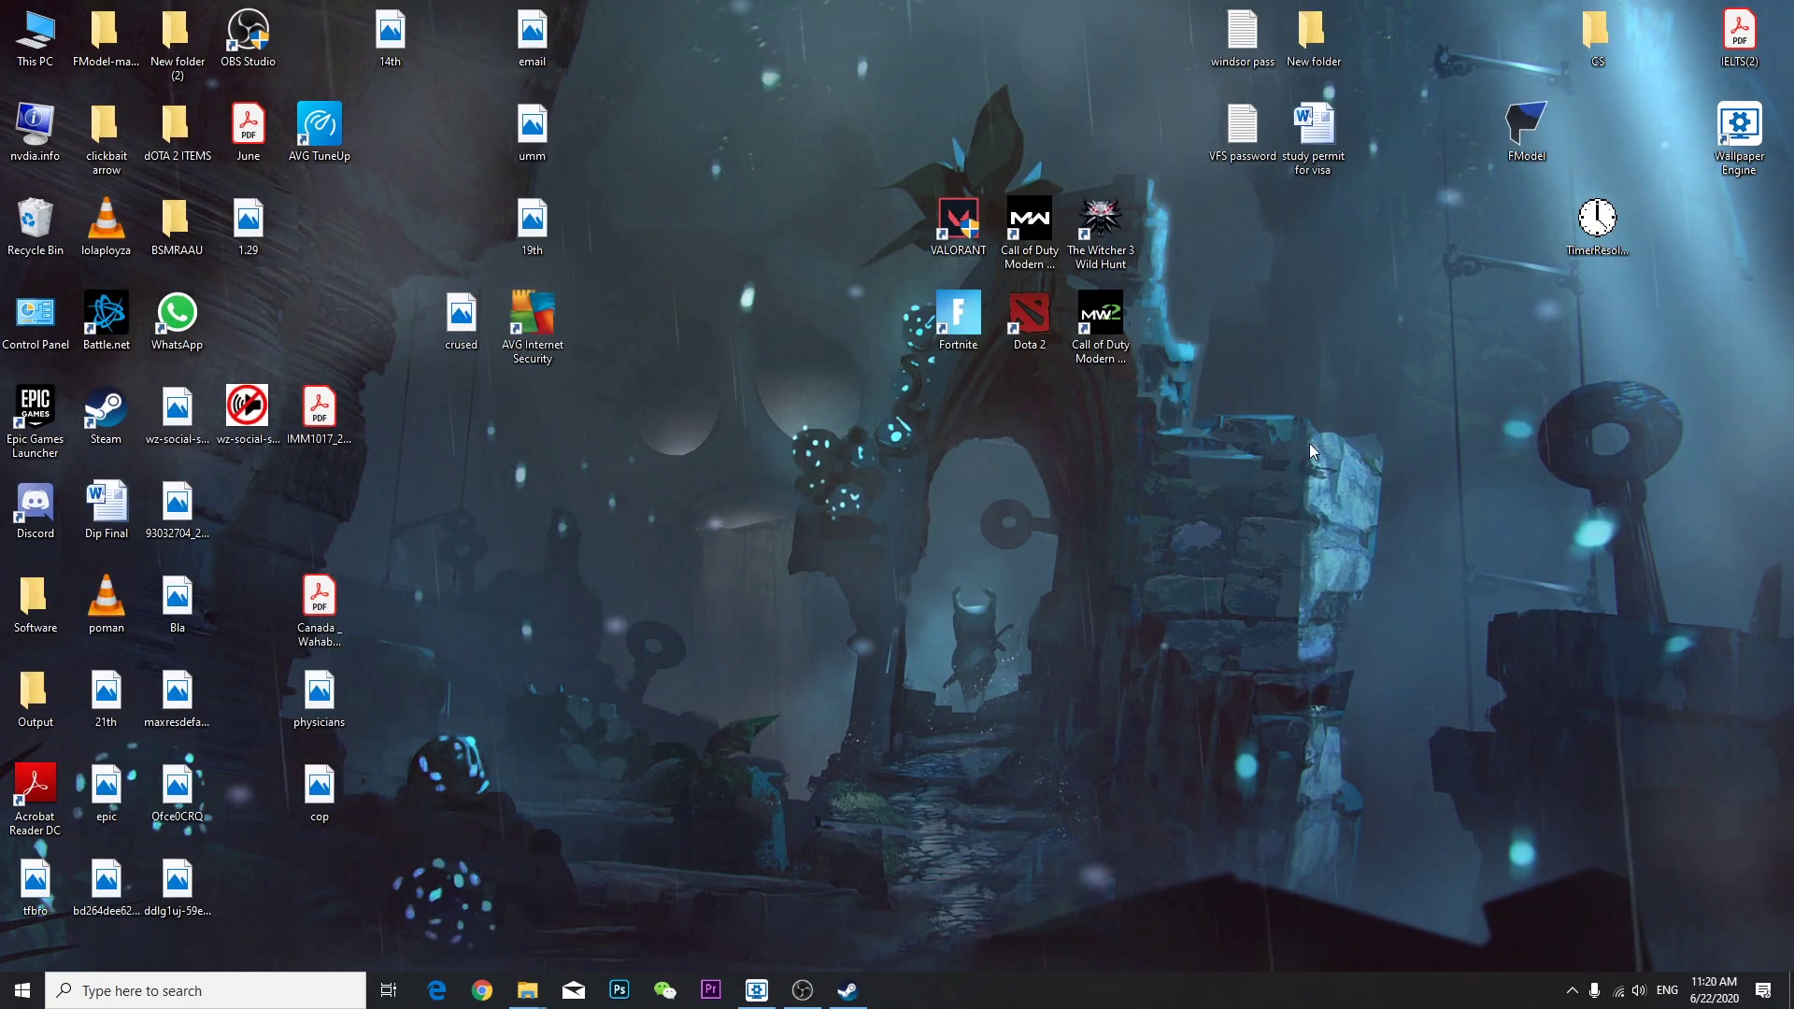
right_click(1309, 443)
left_click(1346, 493)
right_click(1310, 418)
left_click(1349, 475)
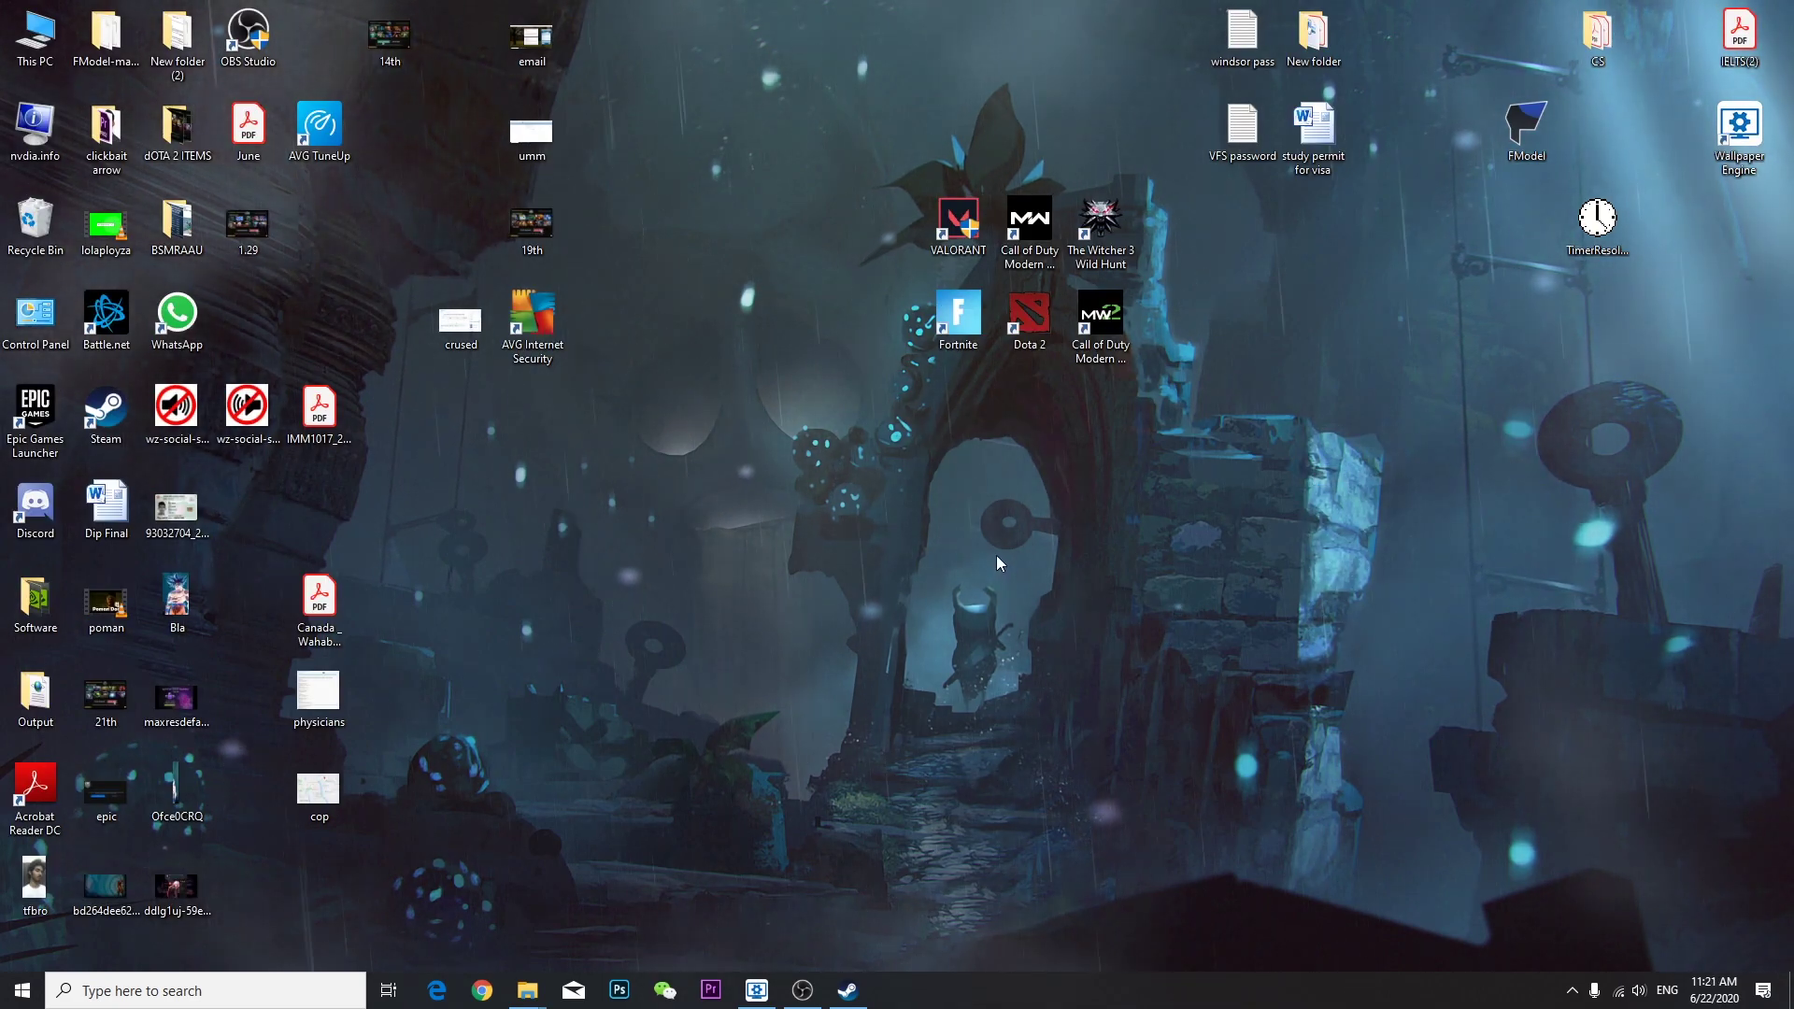
Open the %temp% folder through the Run box
key("super")
type("r")
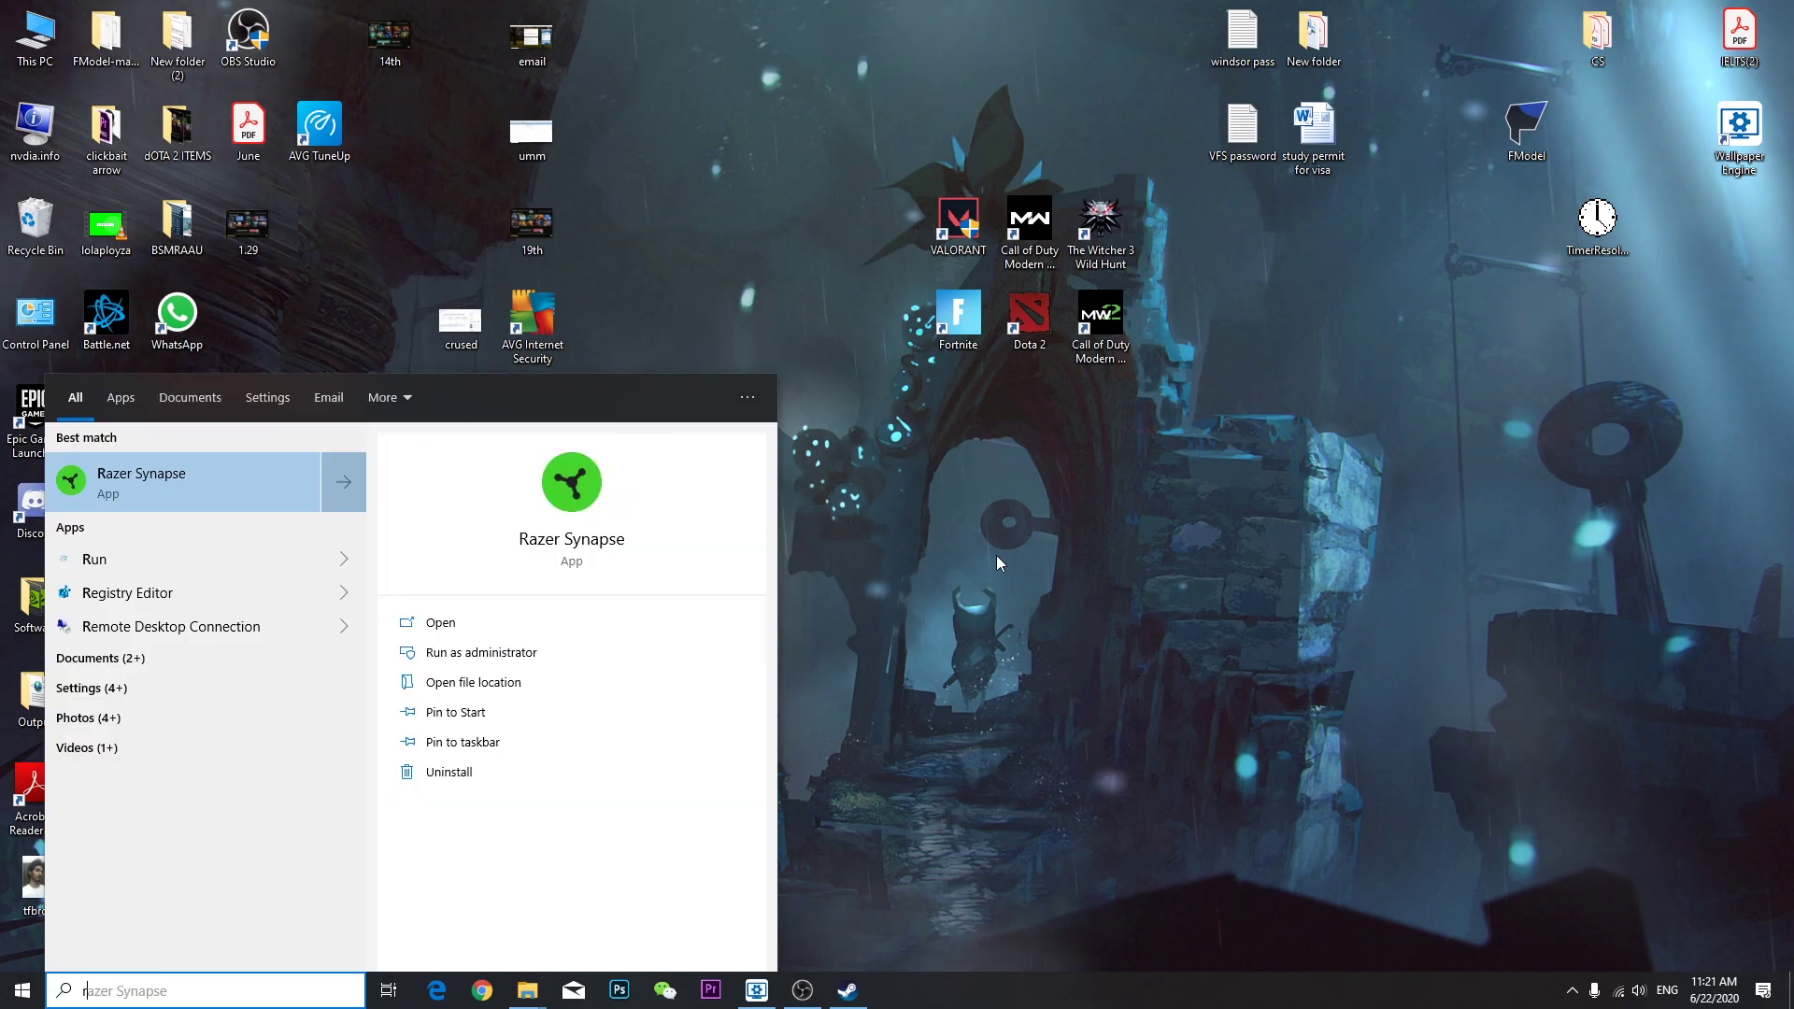
left_click(1116, 513)
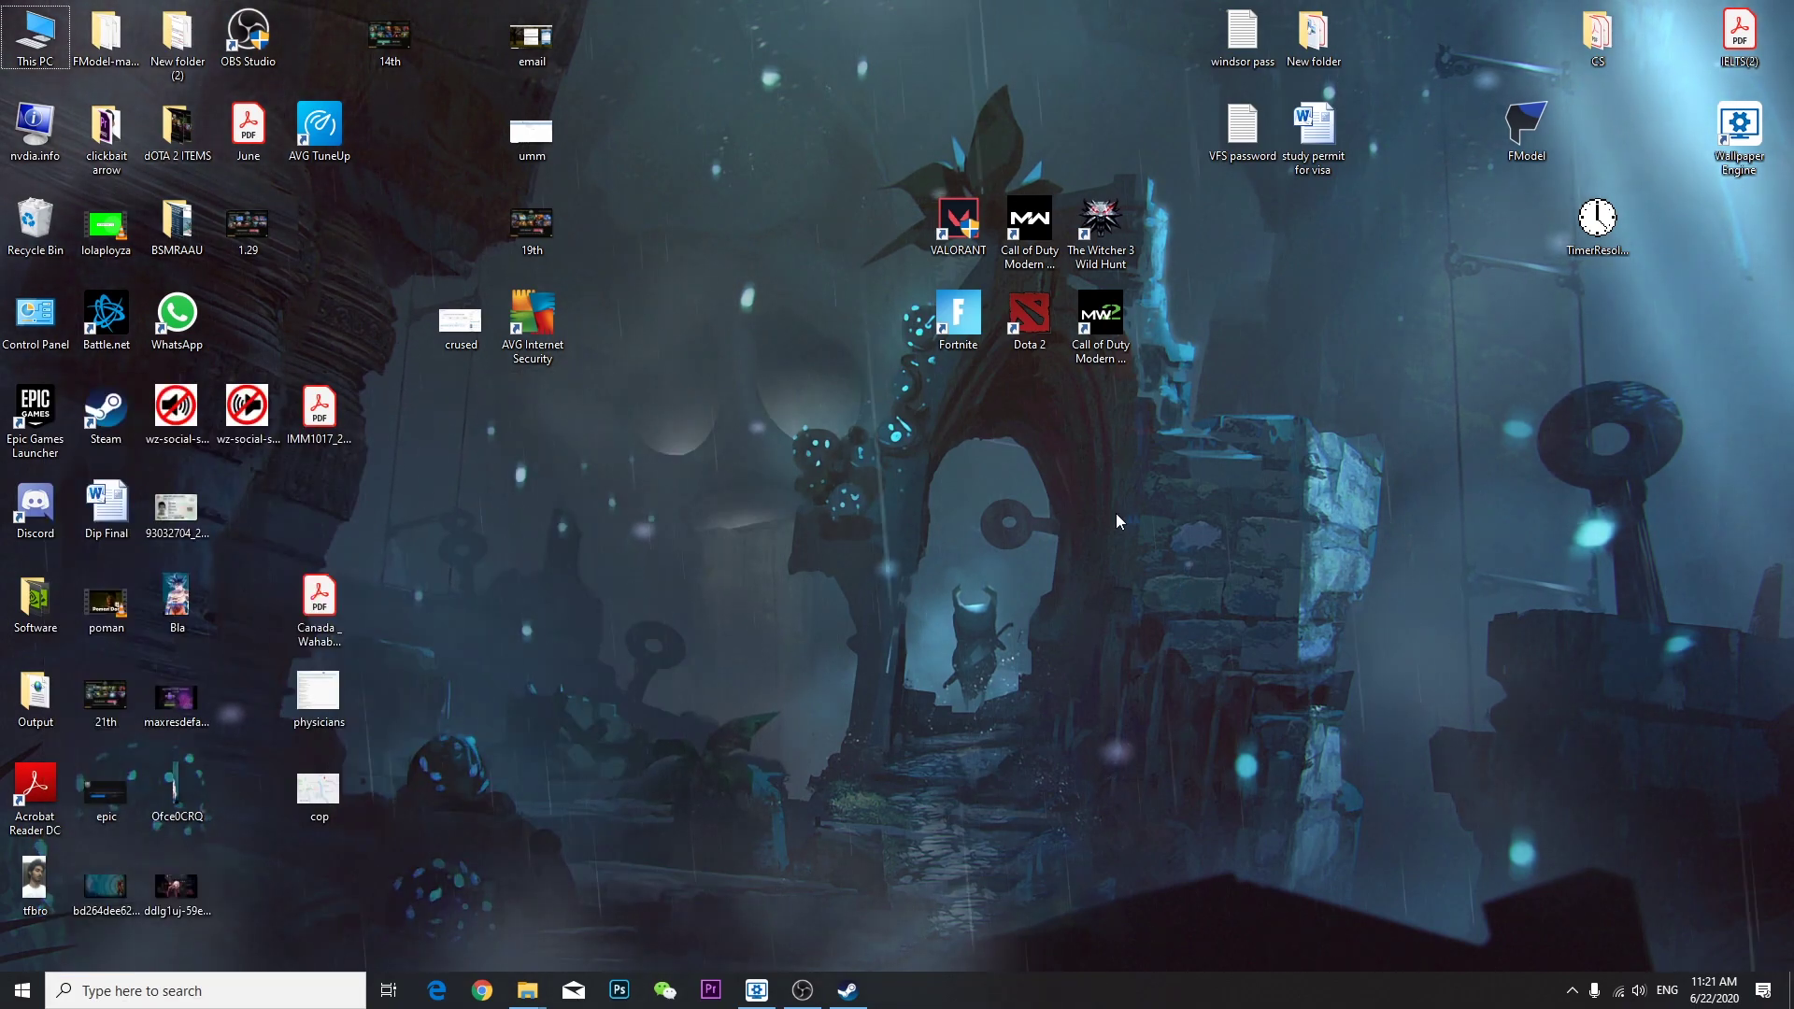
key("super+r")
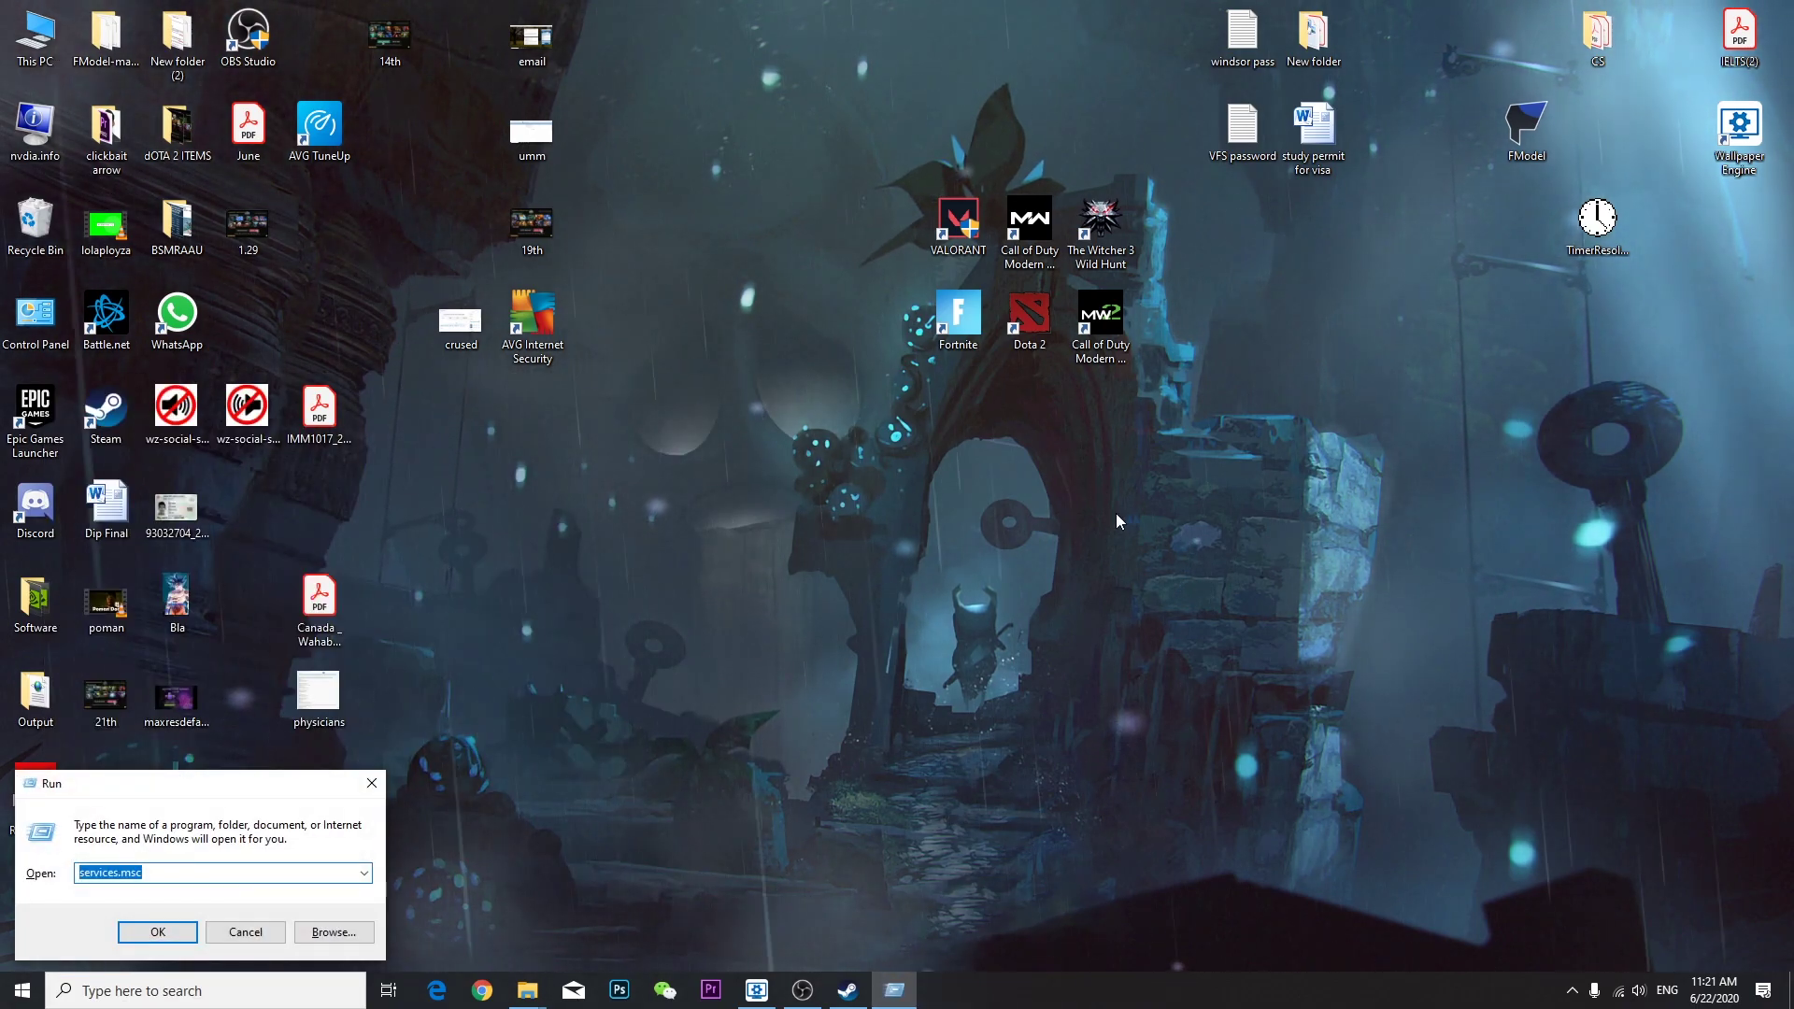
type("%temp")
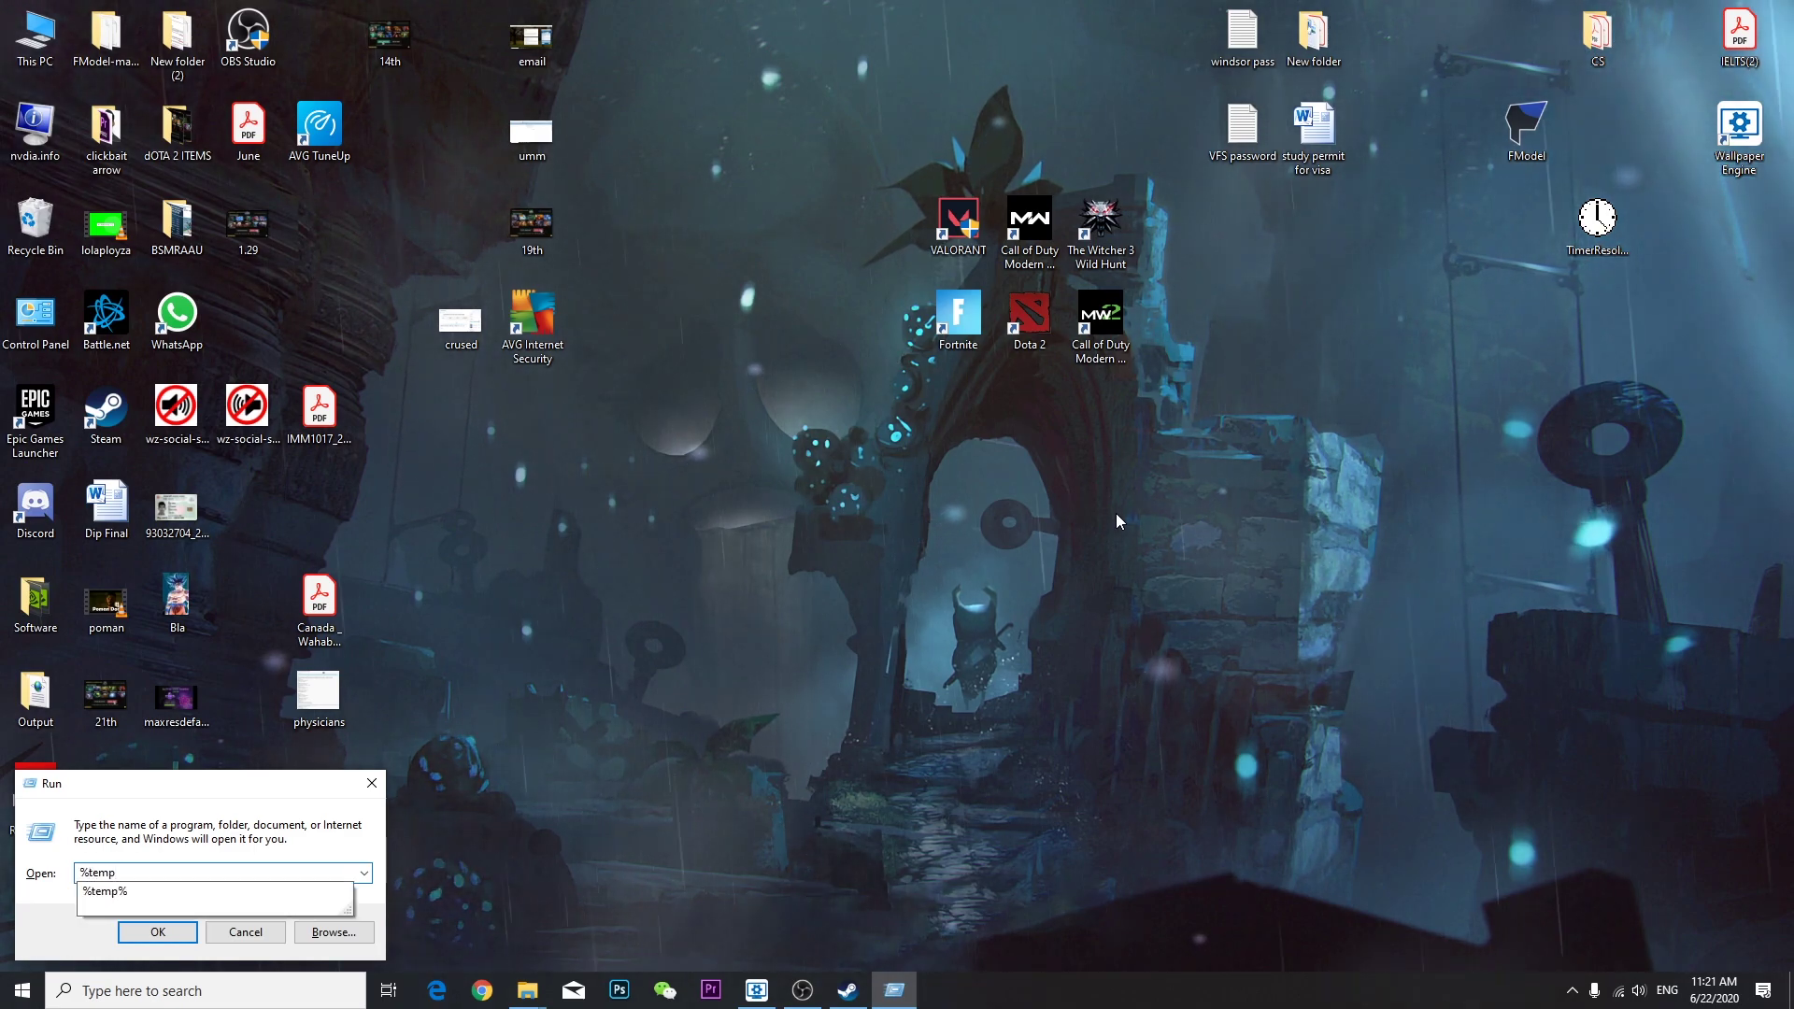
type("%")
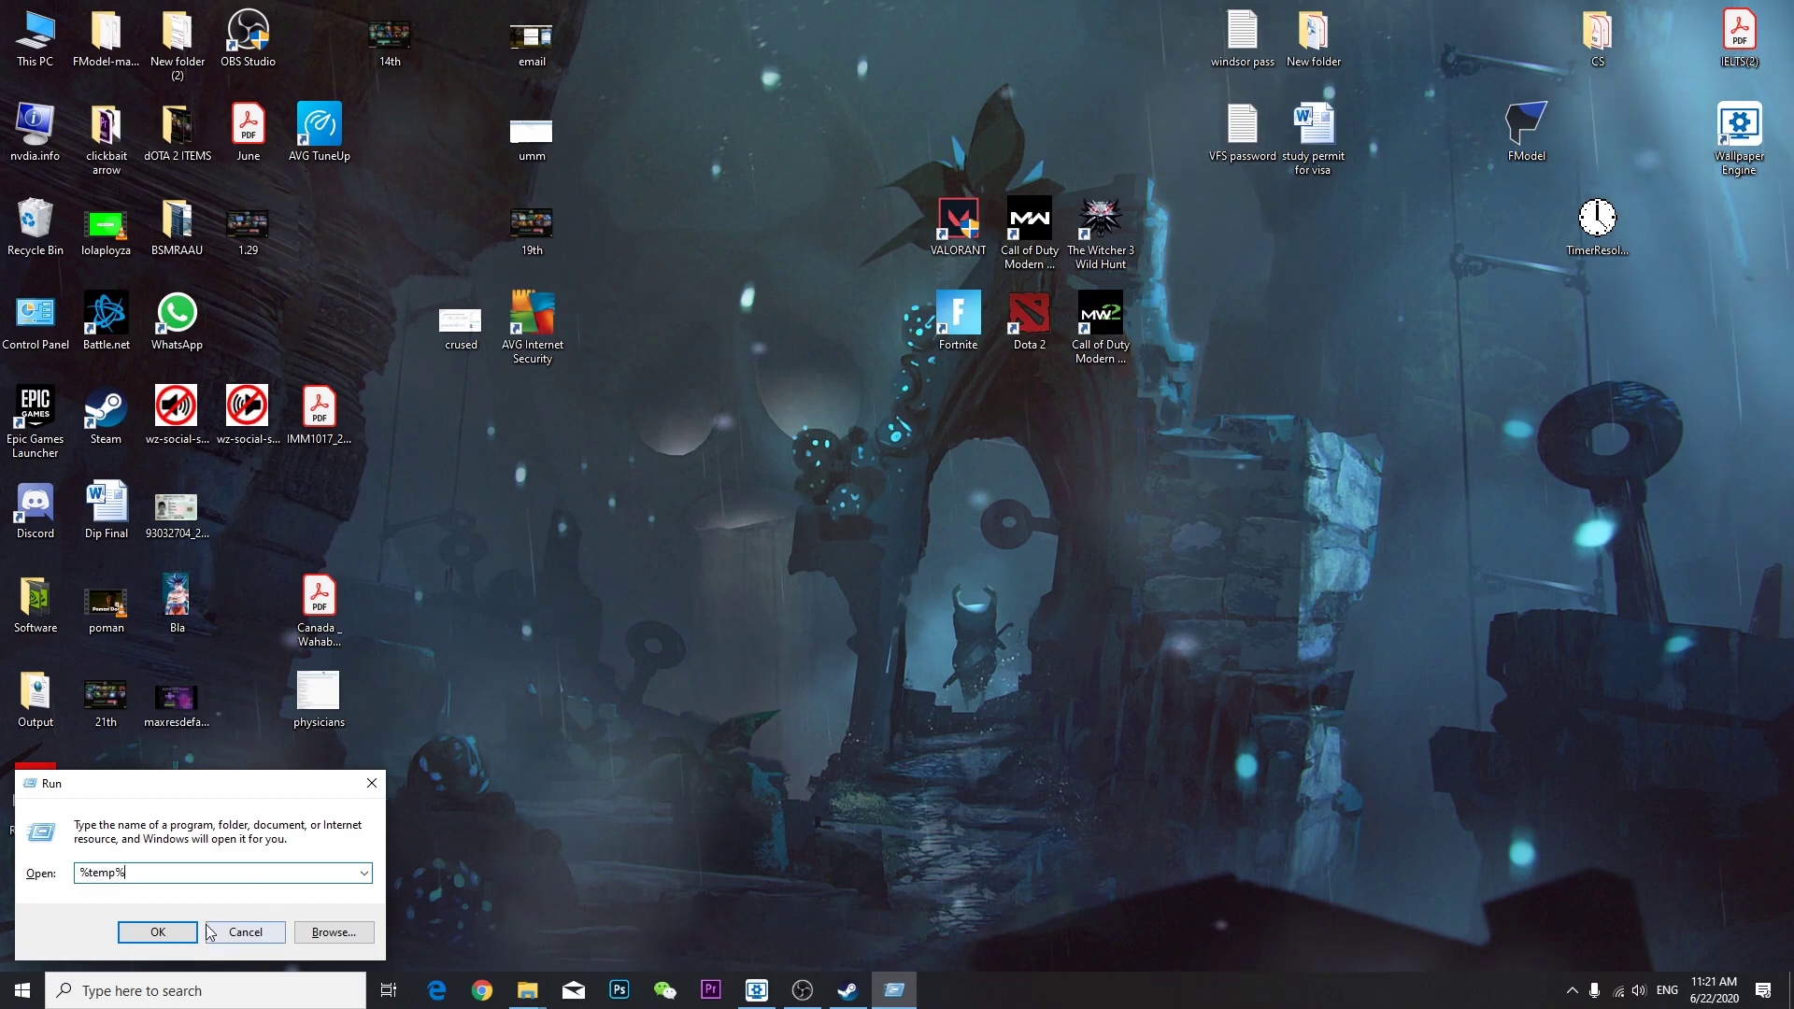
left_click(157, 931)
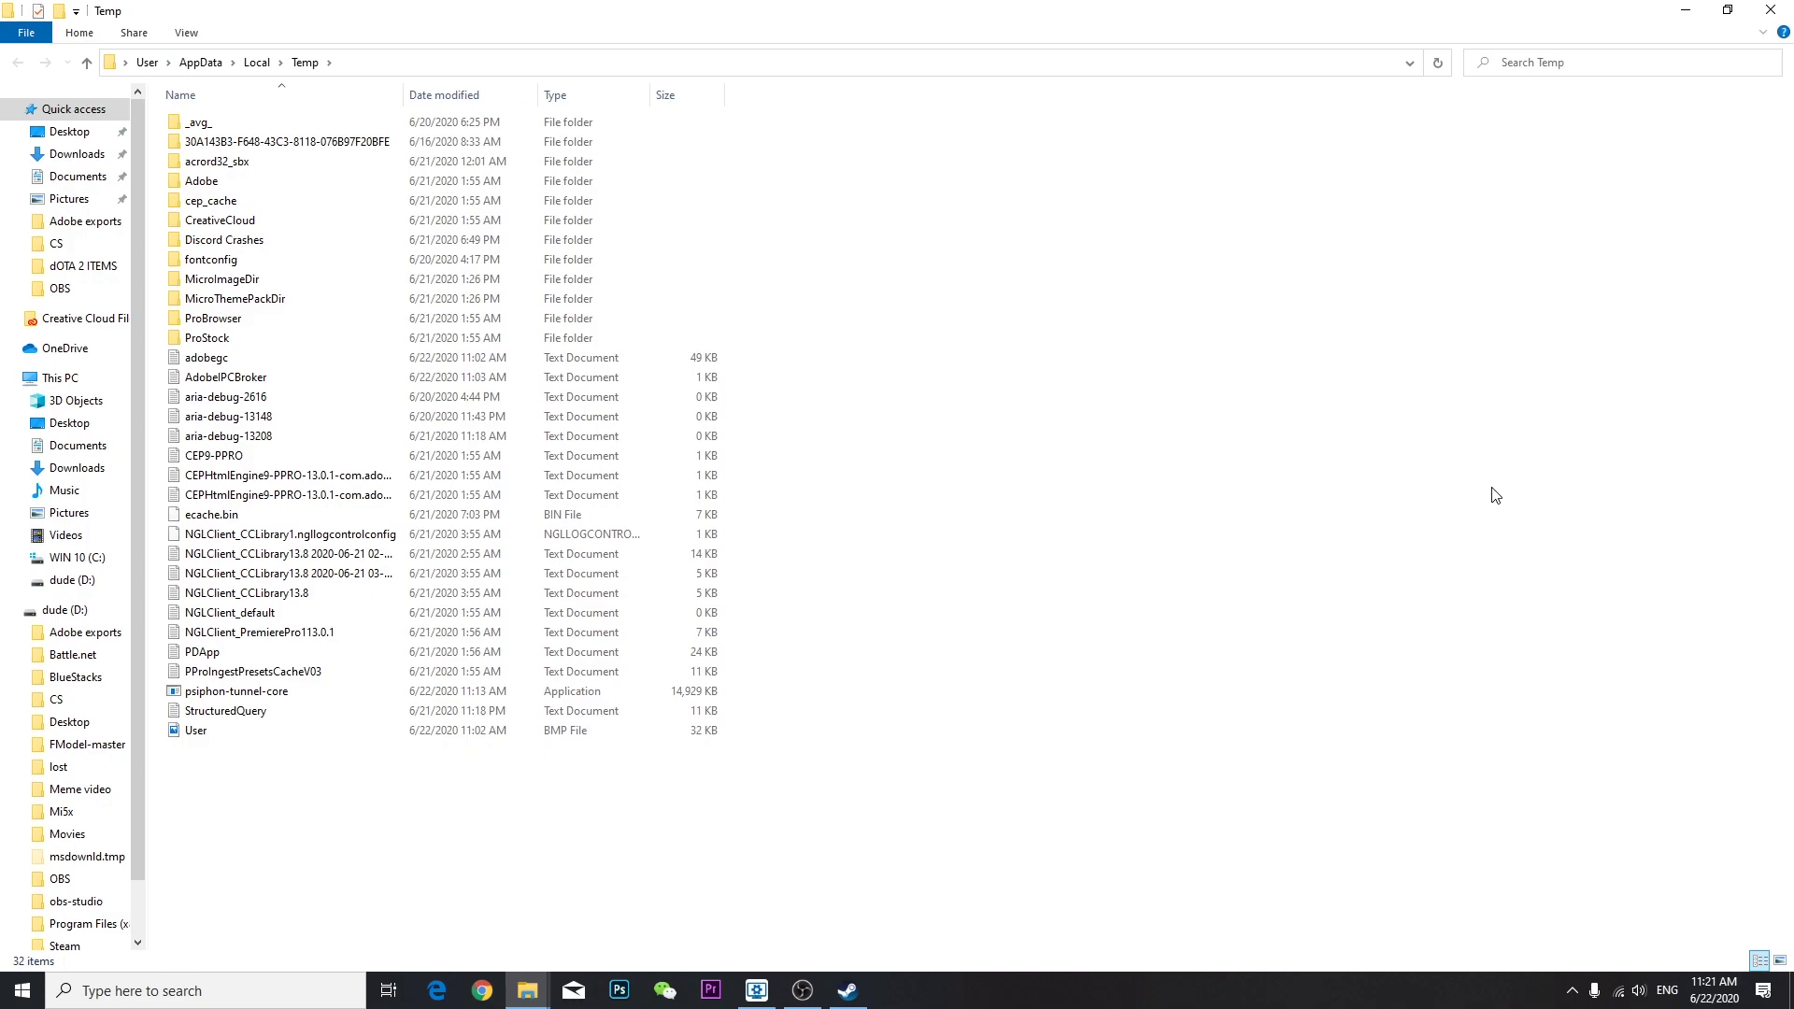
Permanently delete all 32 Temp items, skipping the one locked folder
key("ctrl+a")
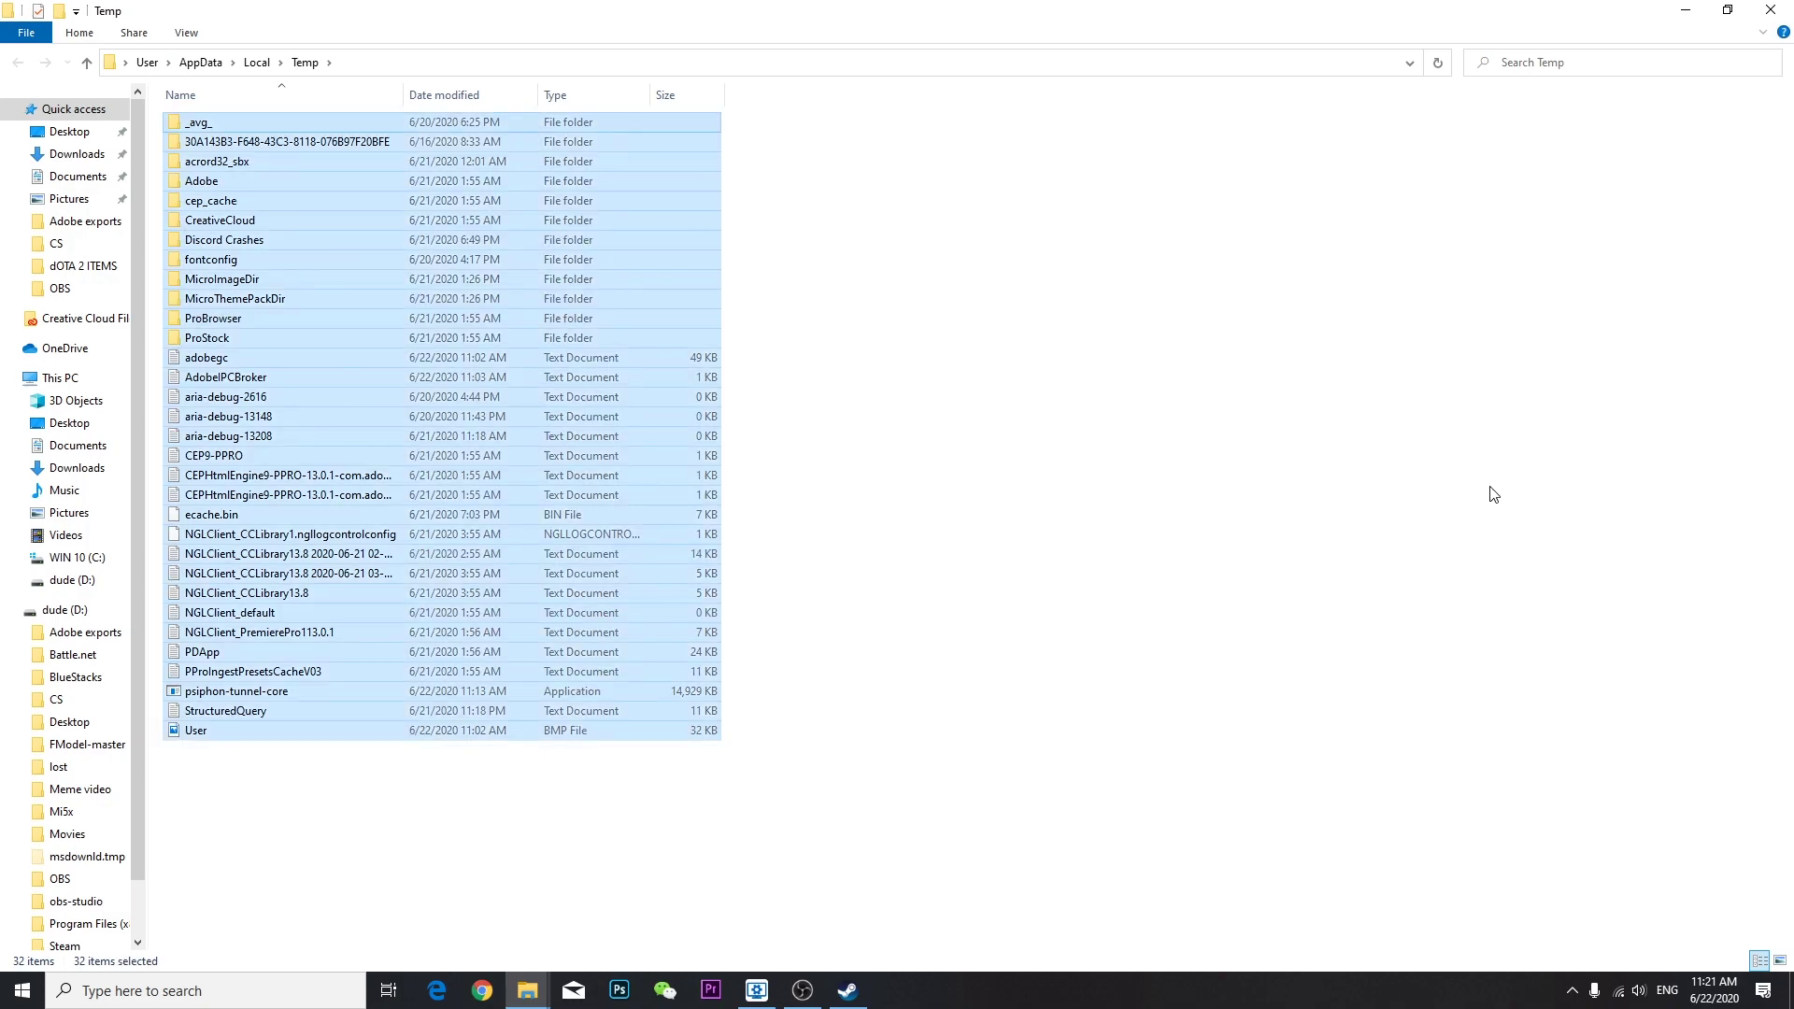
key("shift+Delete")
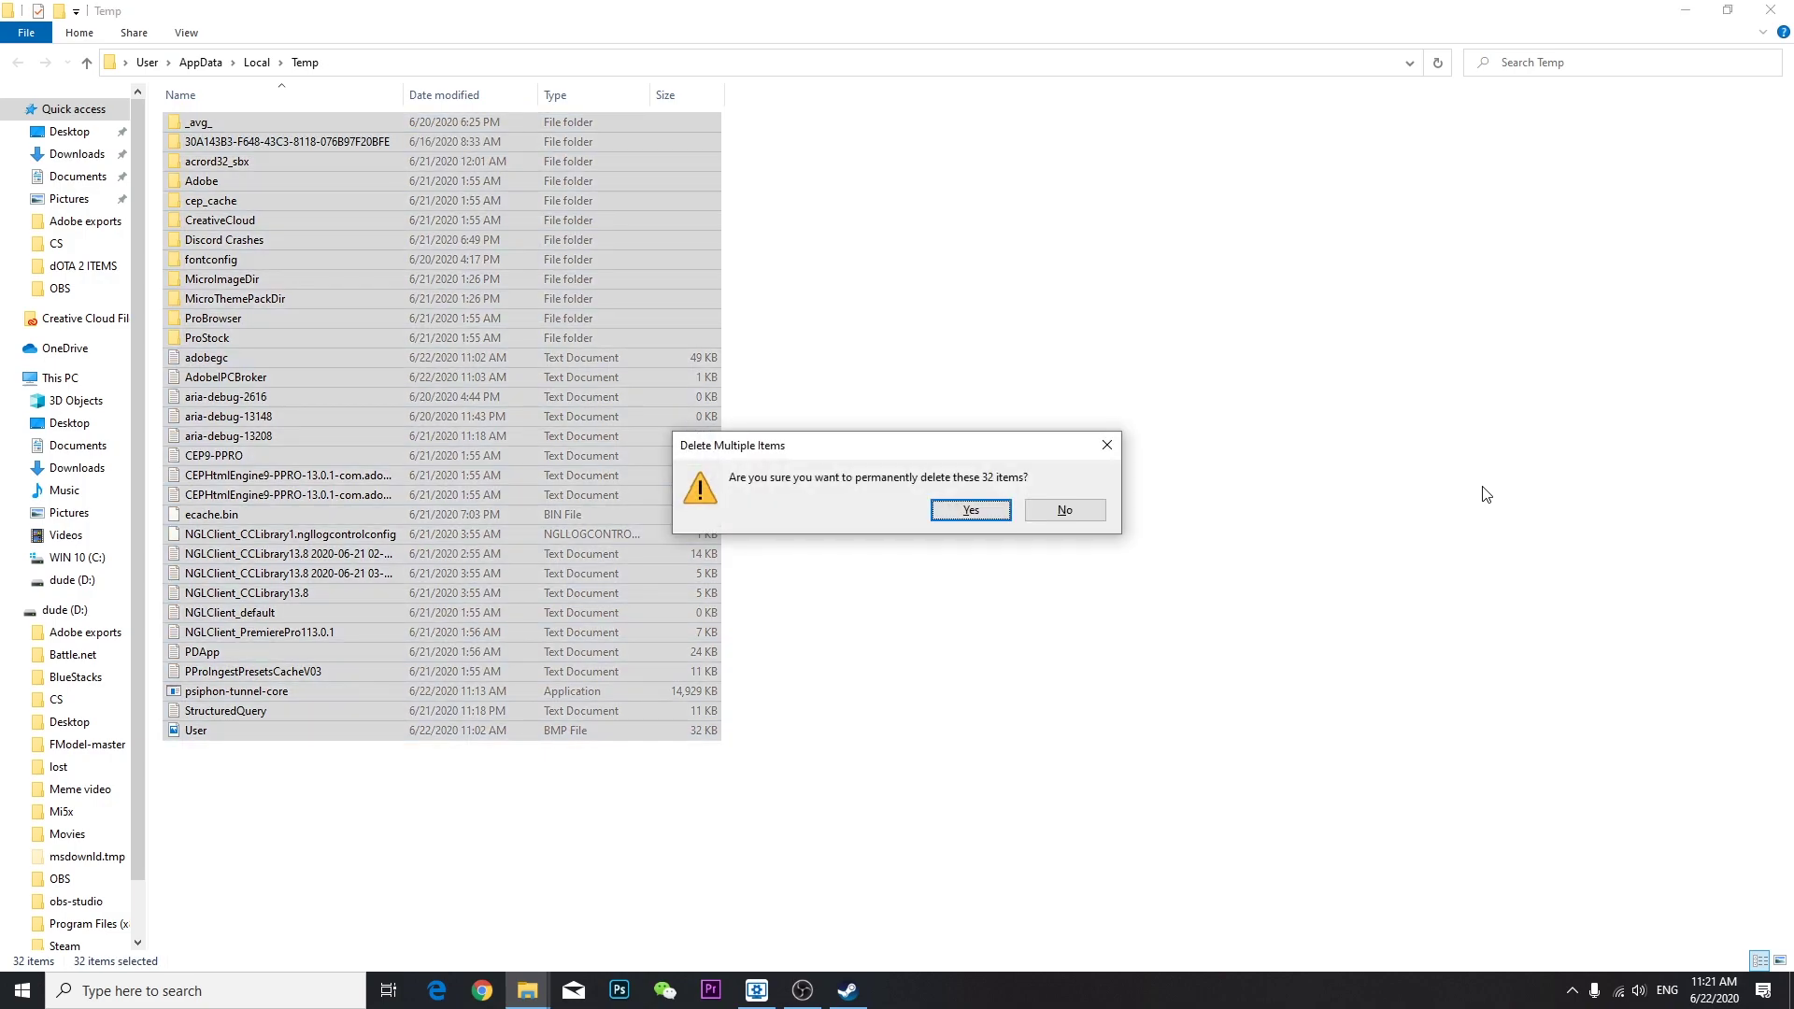
left_click(974, 509)
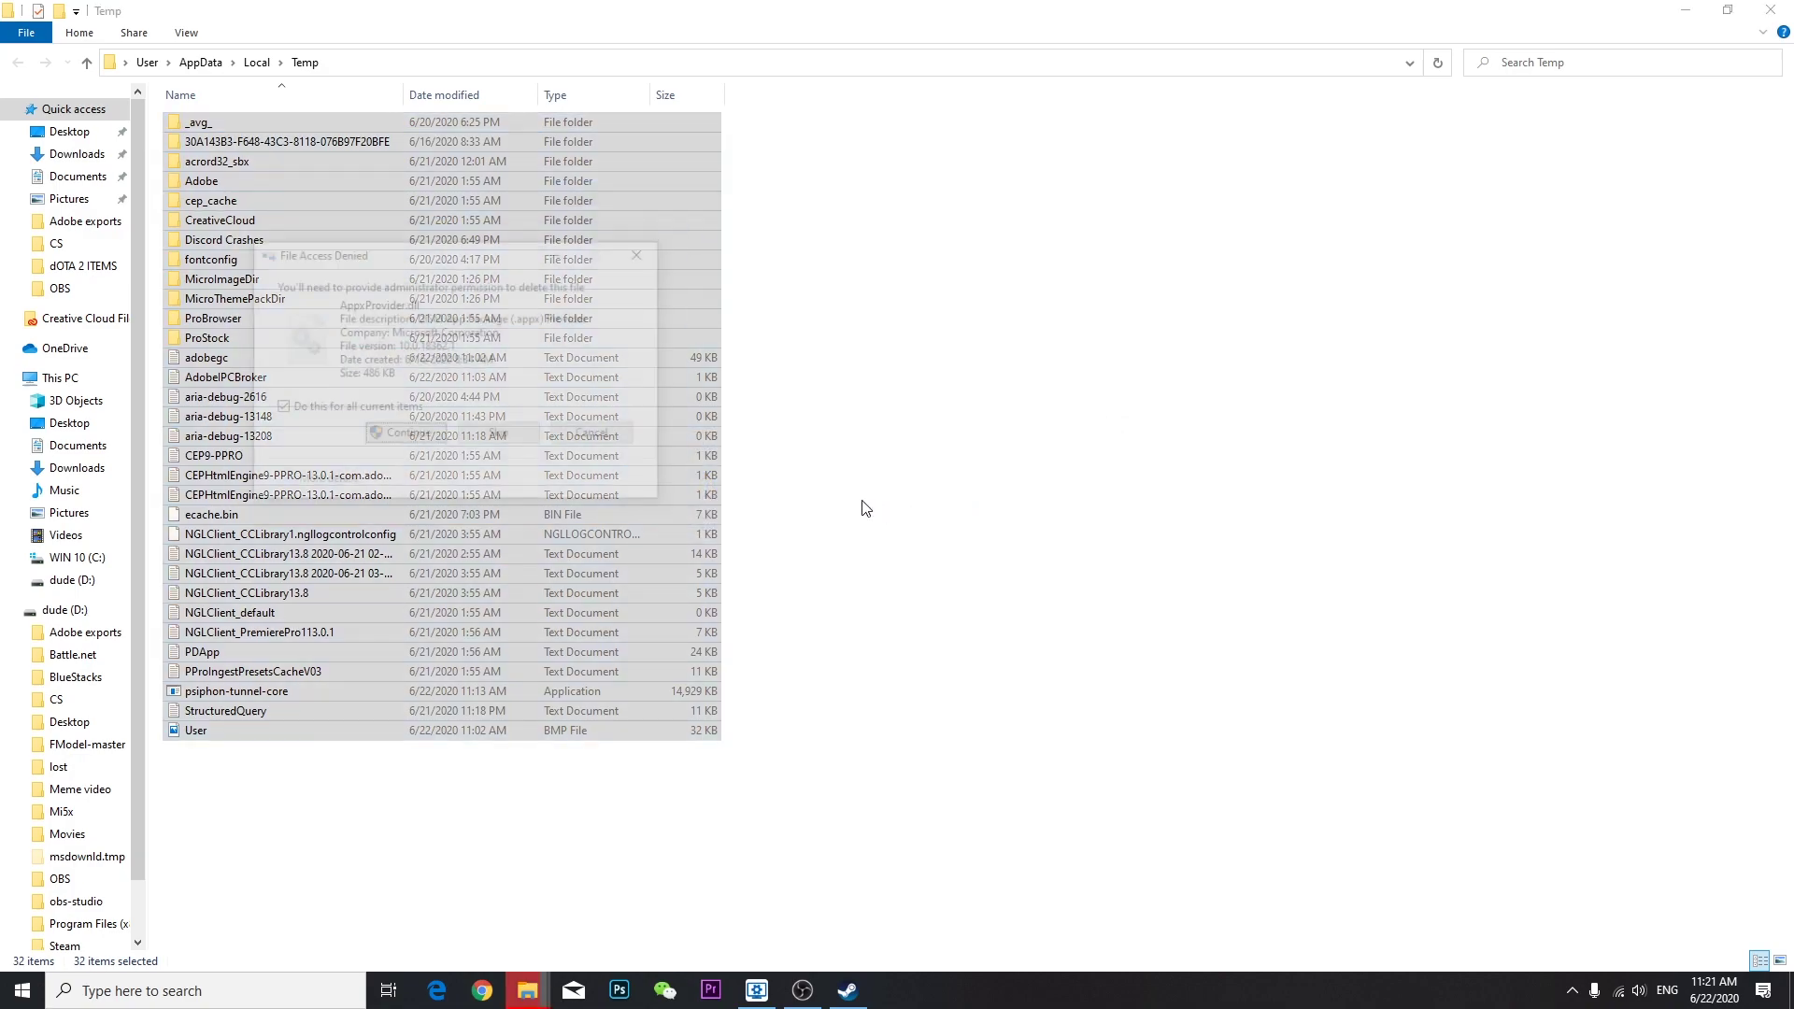
left_click(471, 428)
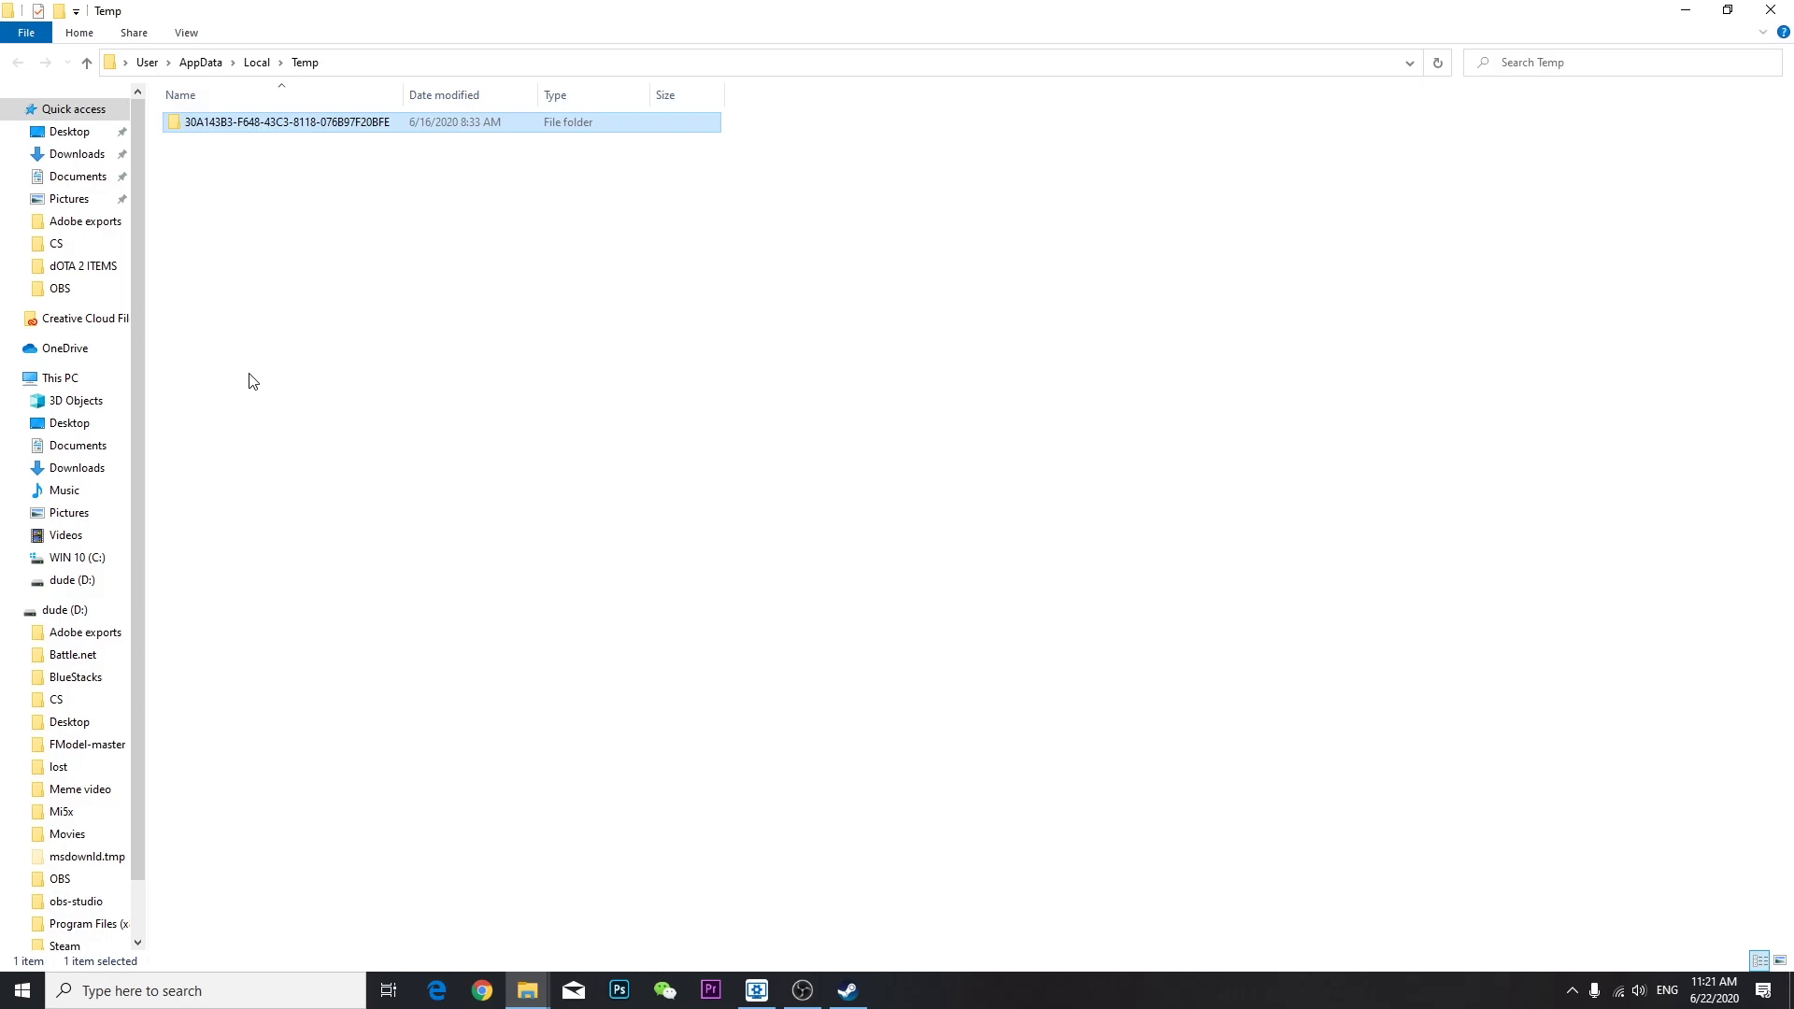
Close the Temp window and open the Prefetch folder via Run, granting access
left_click(1771, 9)
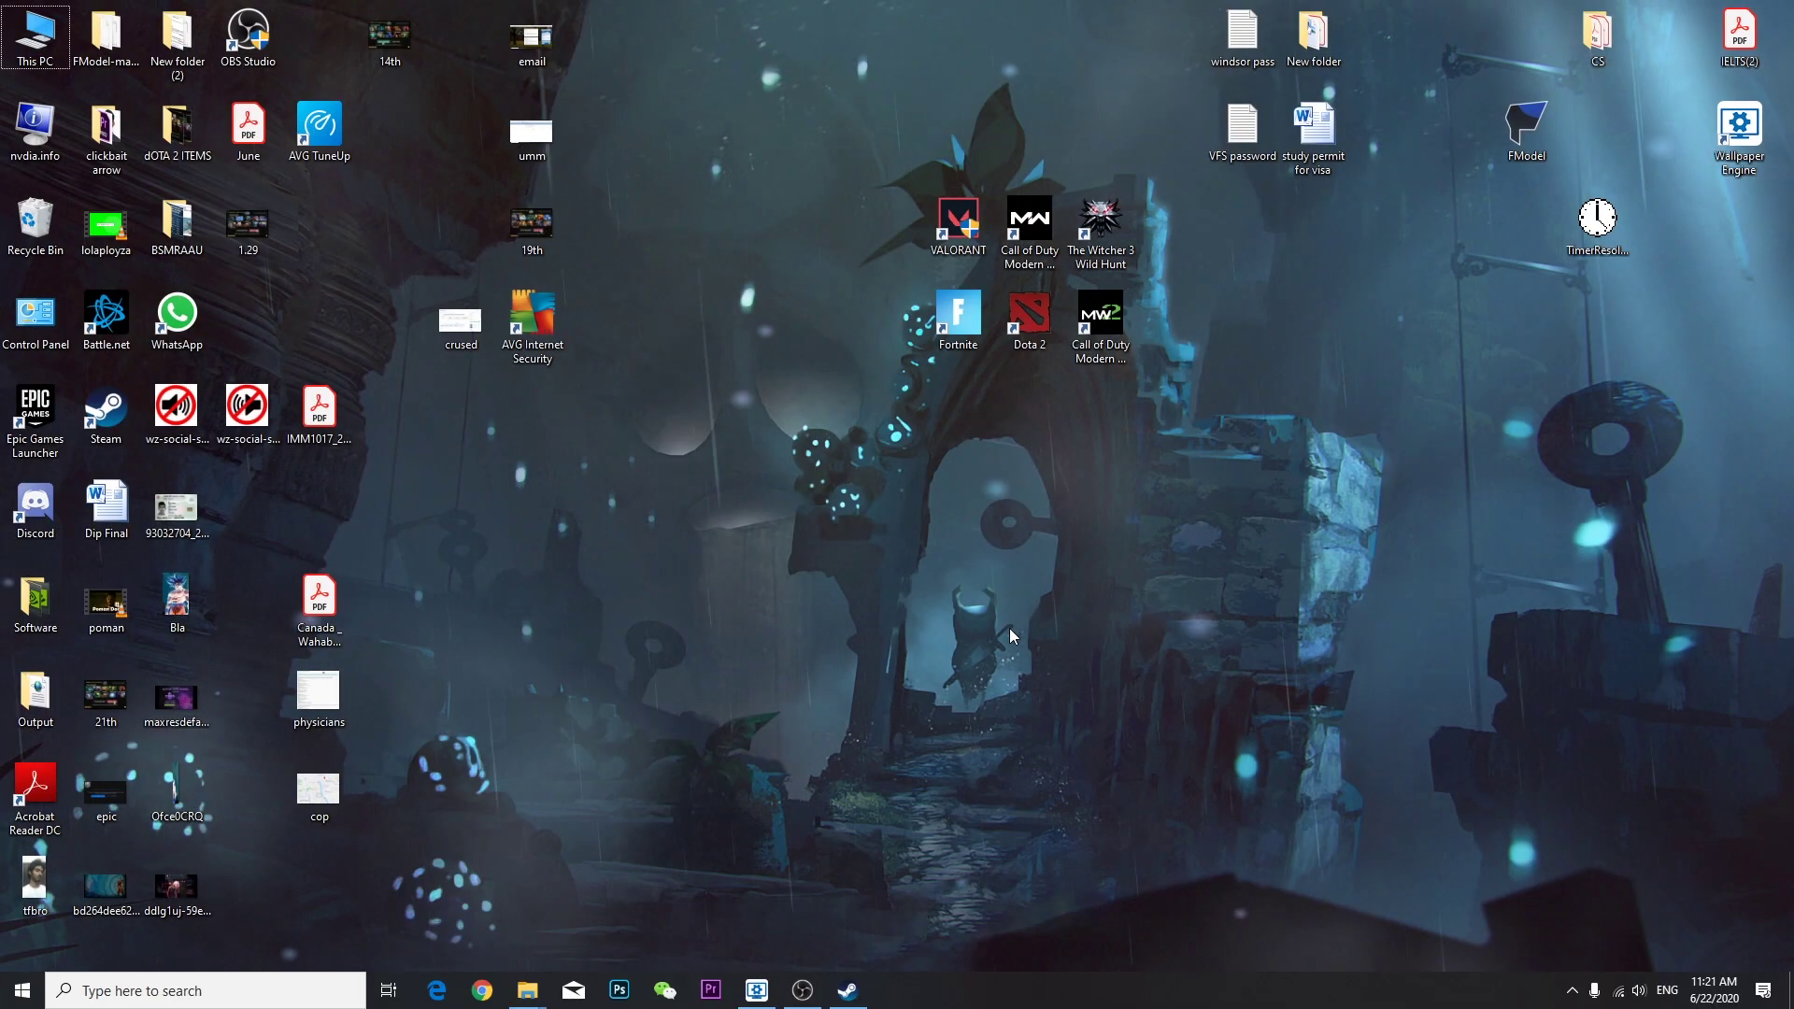
key("super+r")
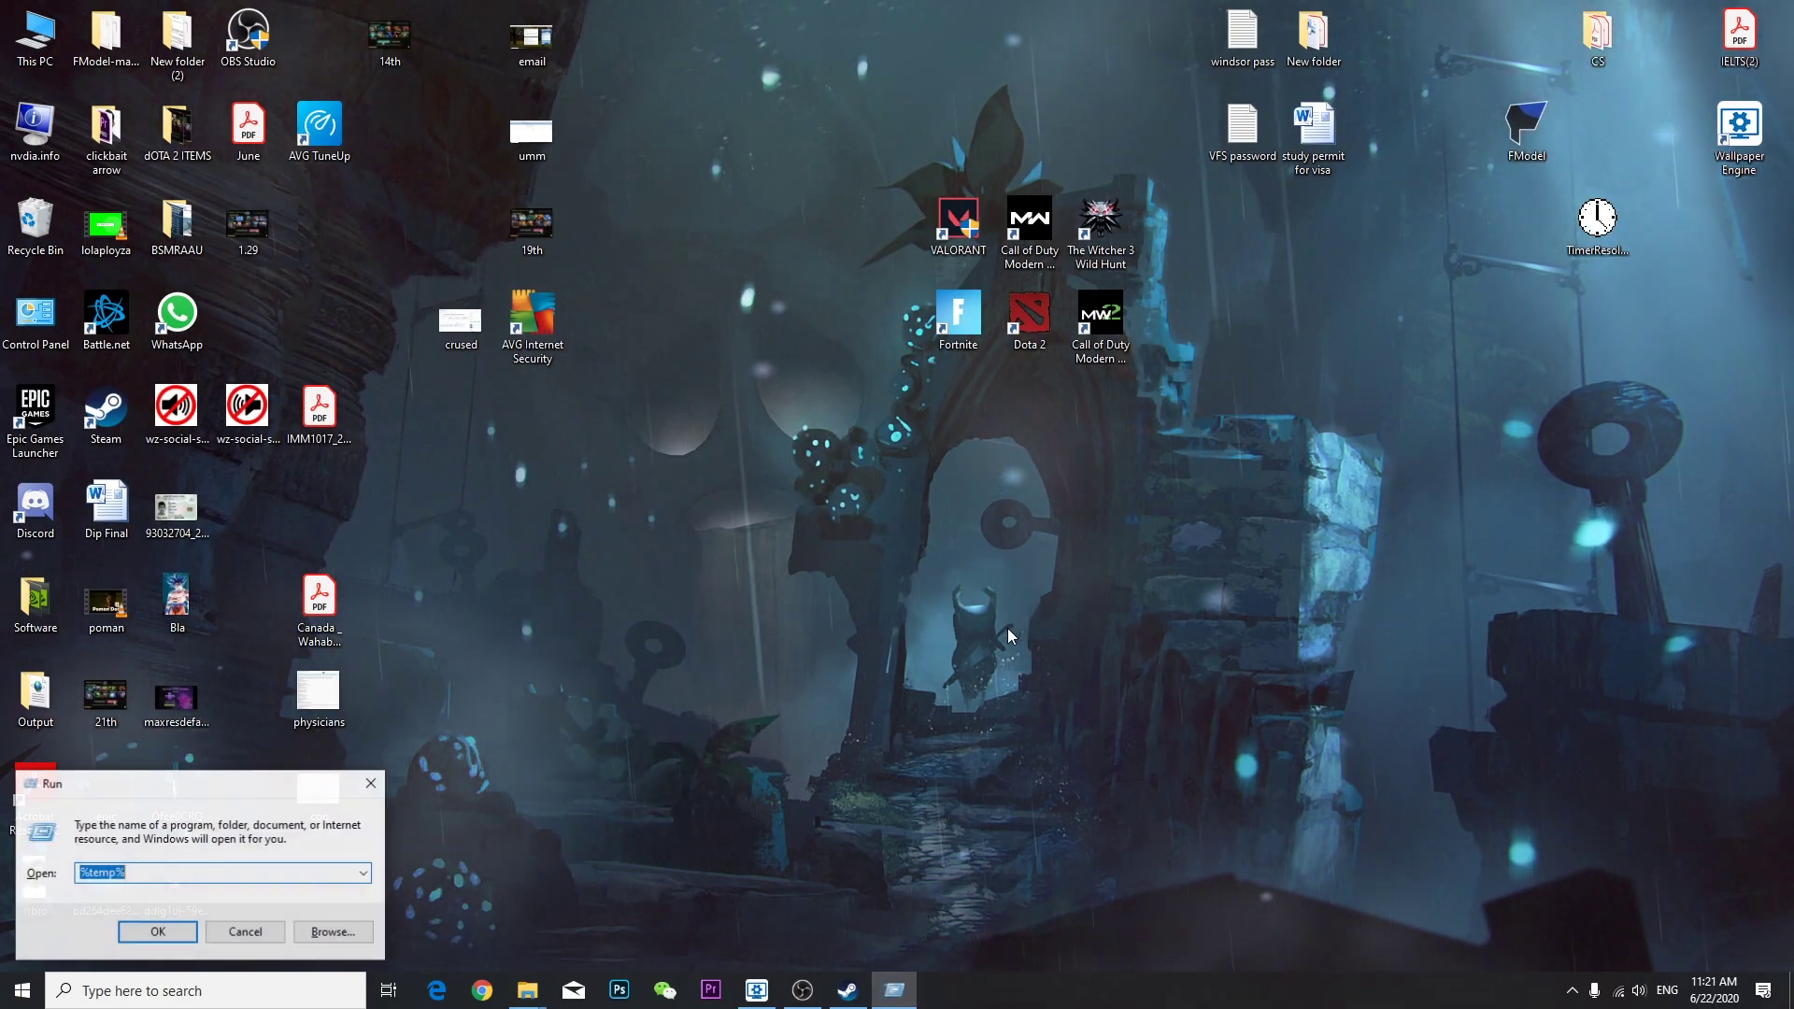
type("pre")
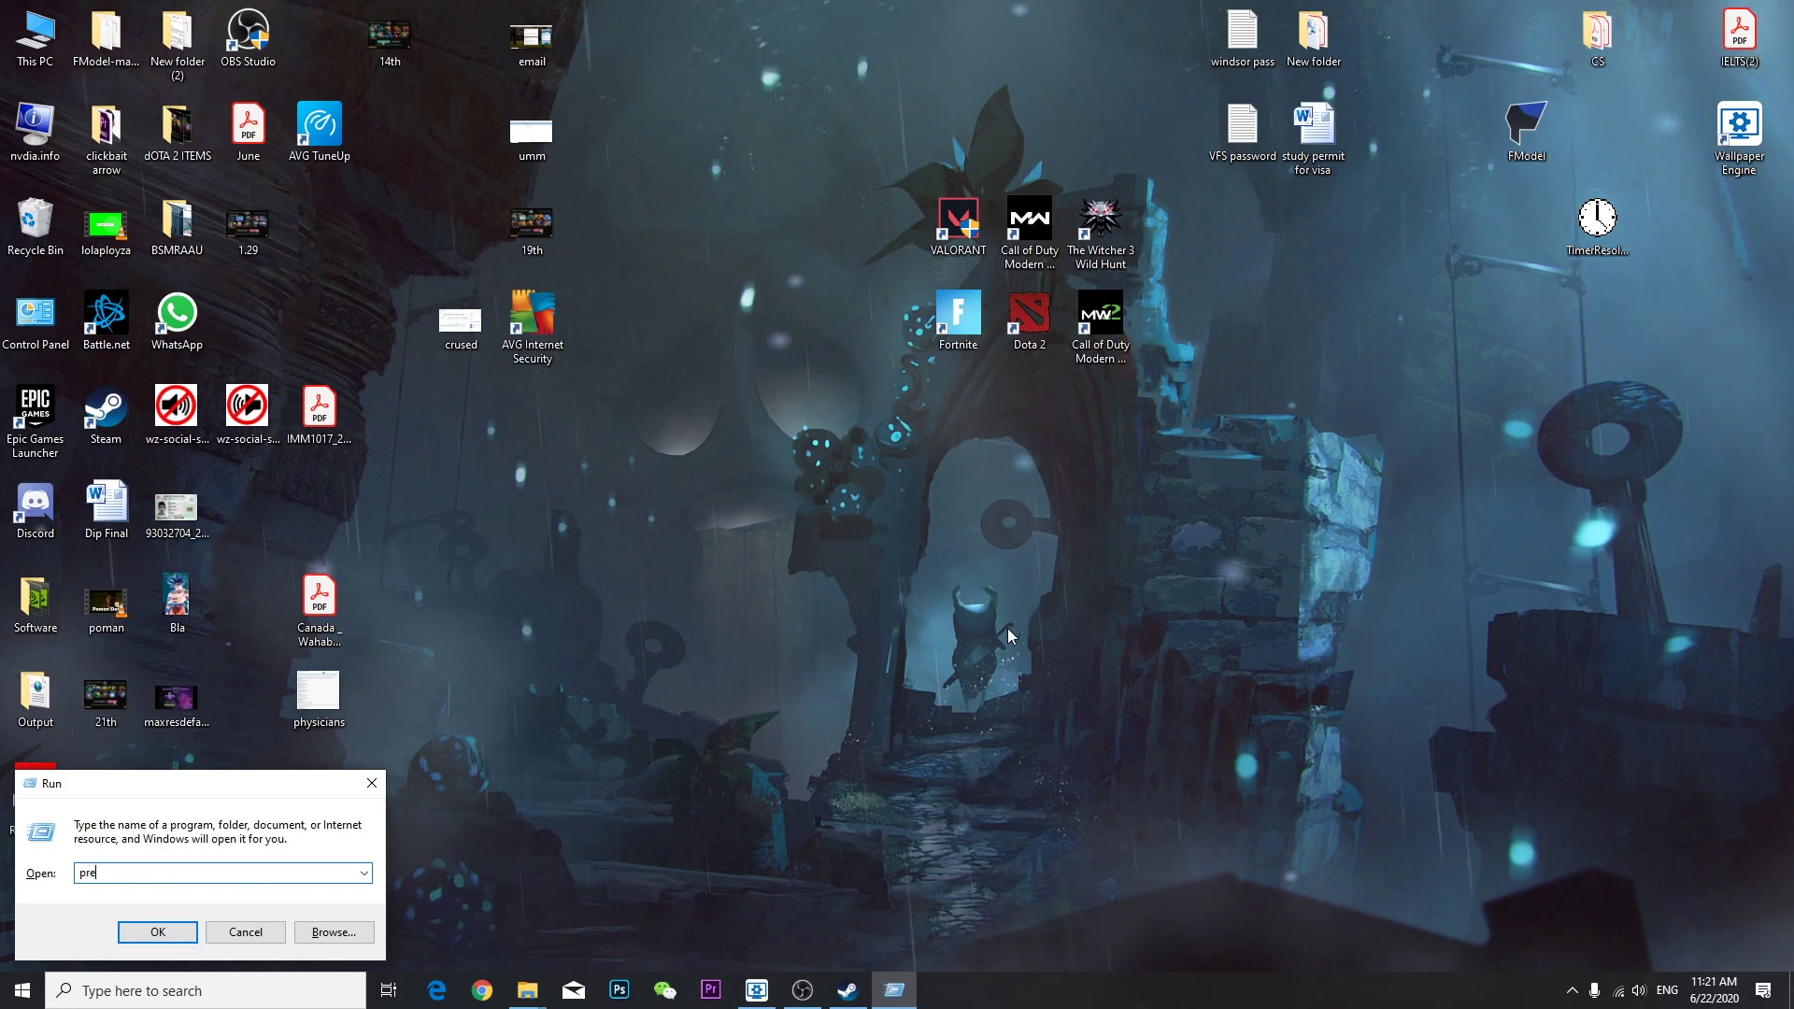
type("fetch")
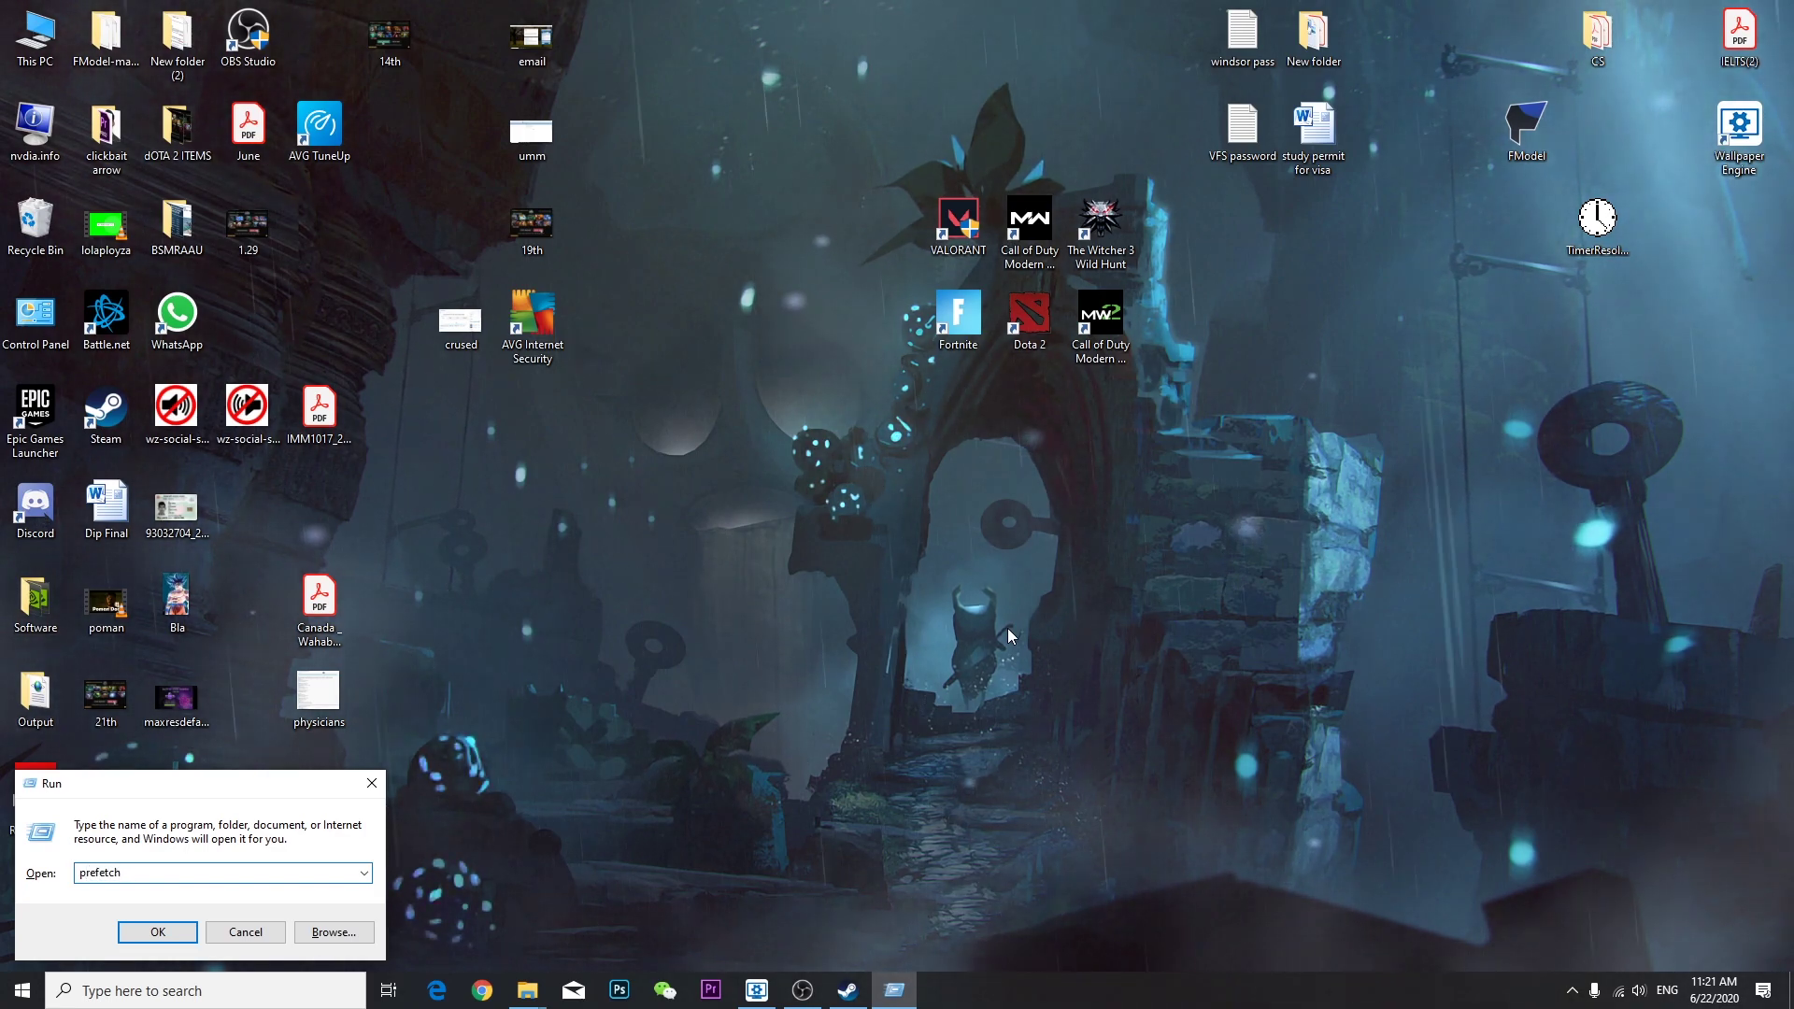
key("Return")
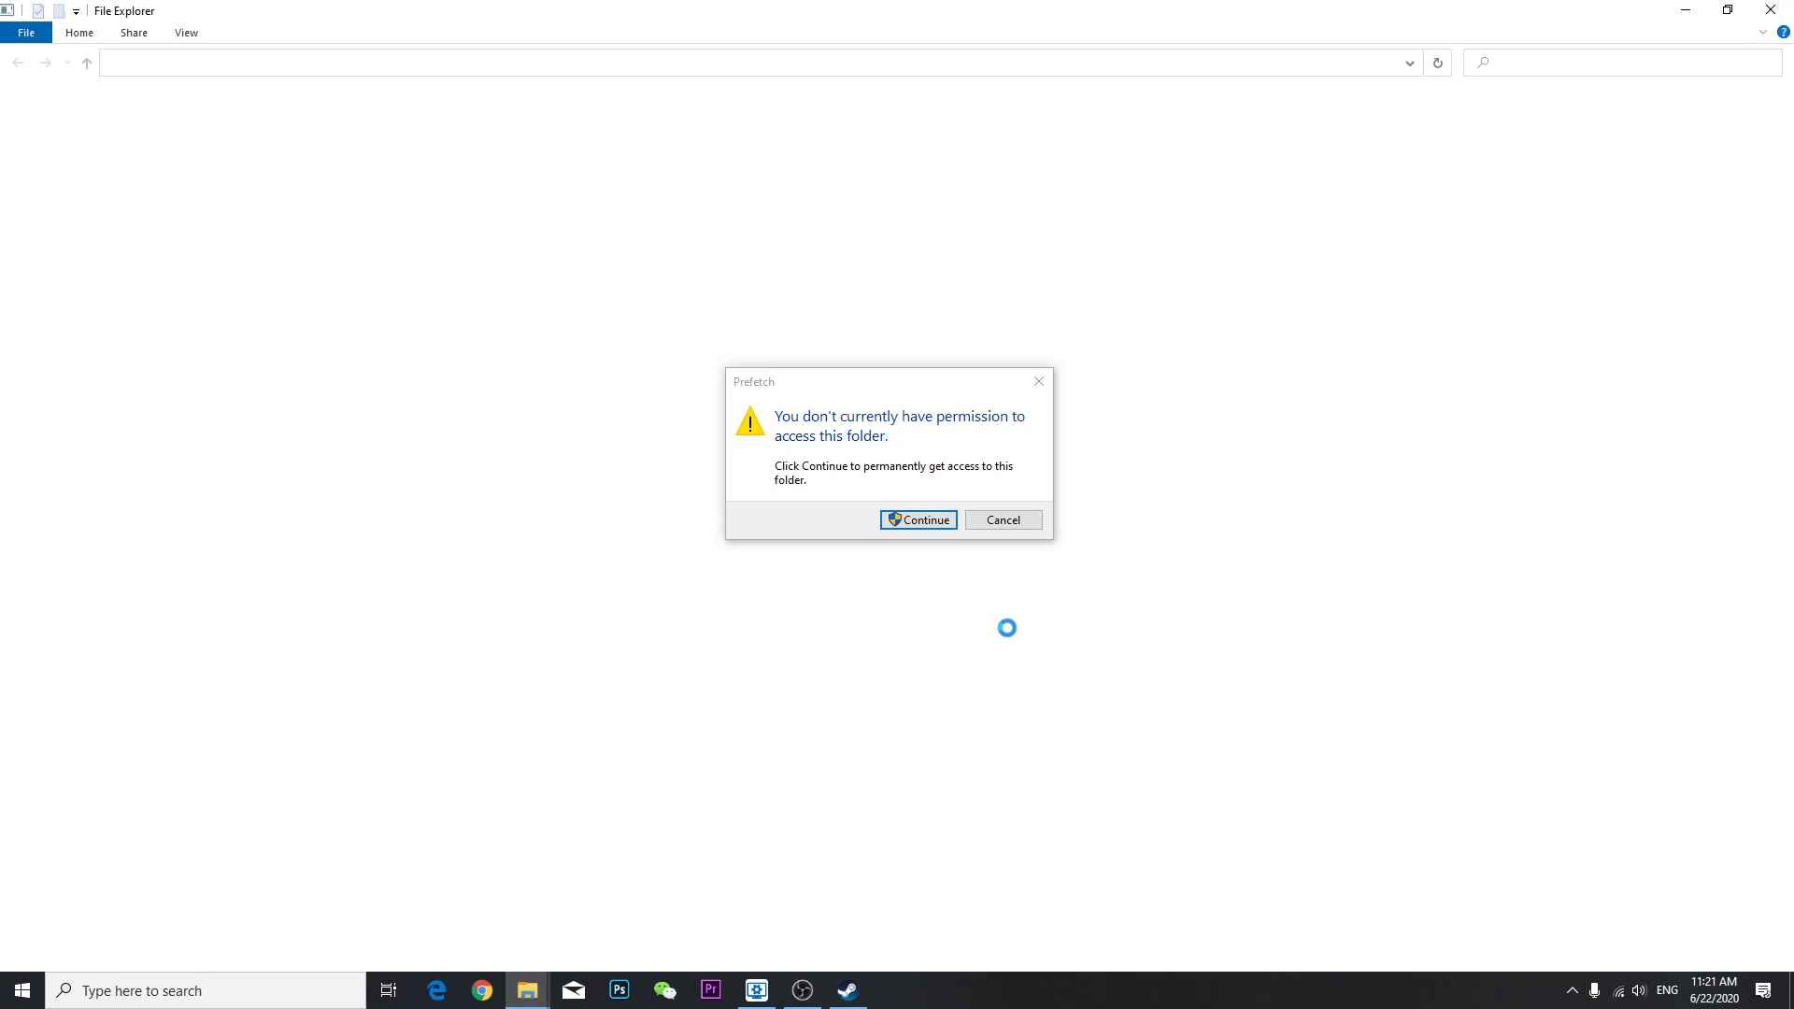
left_click(921, 519)
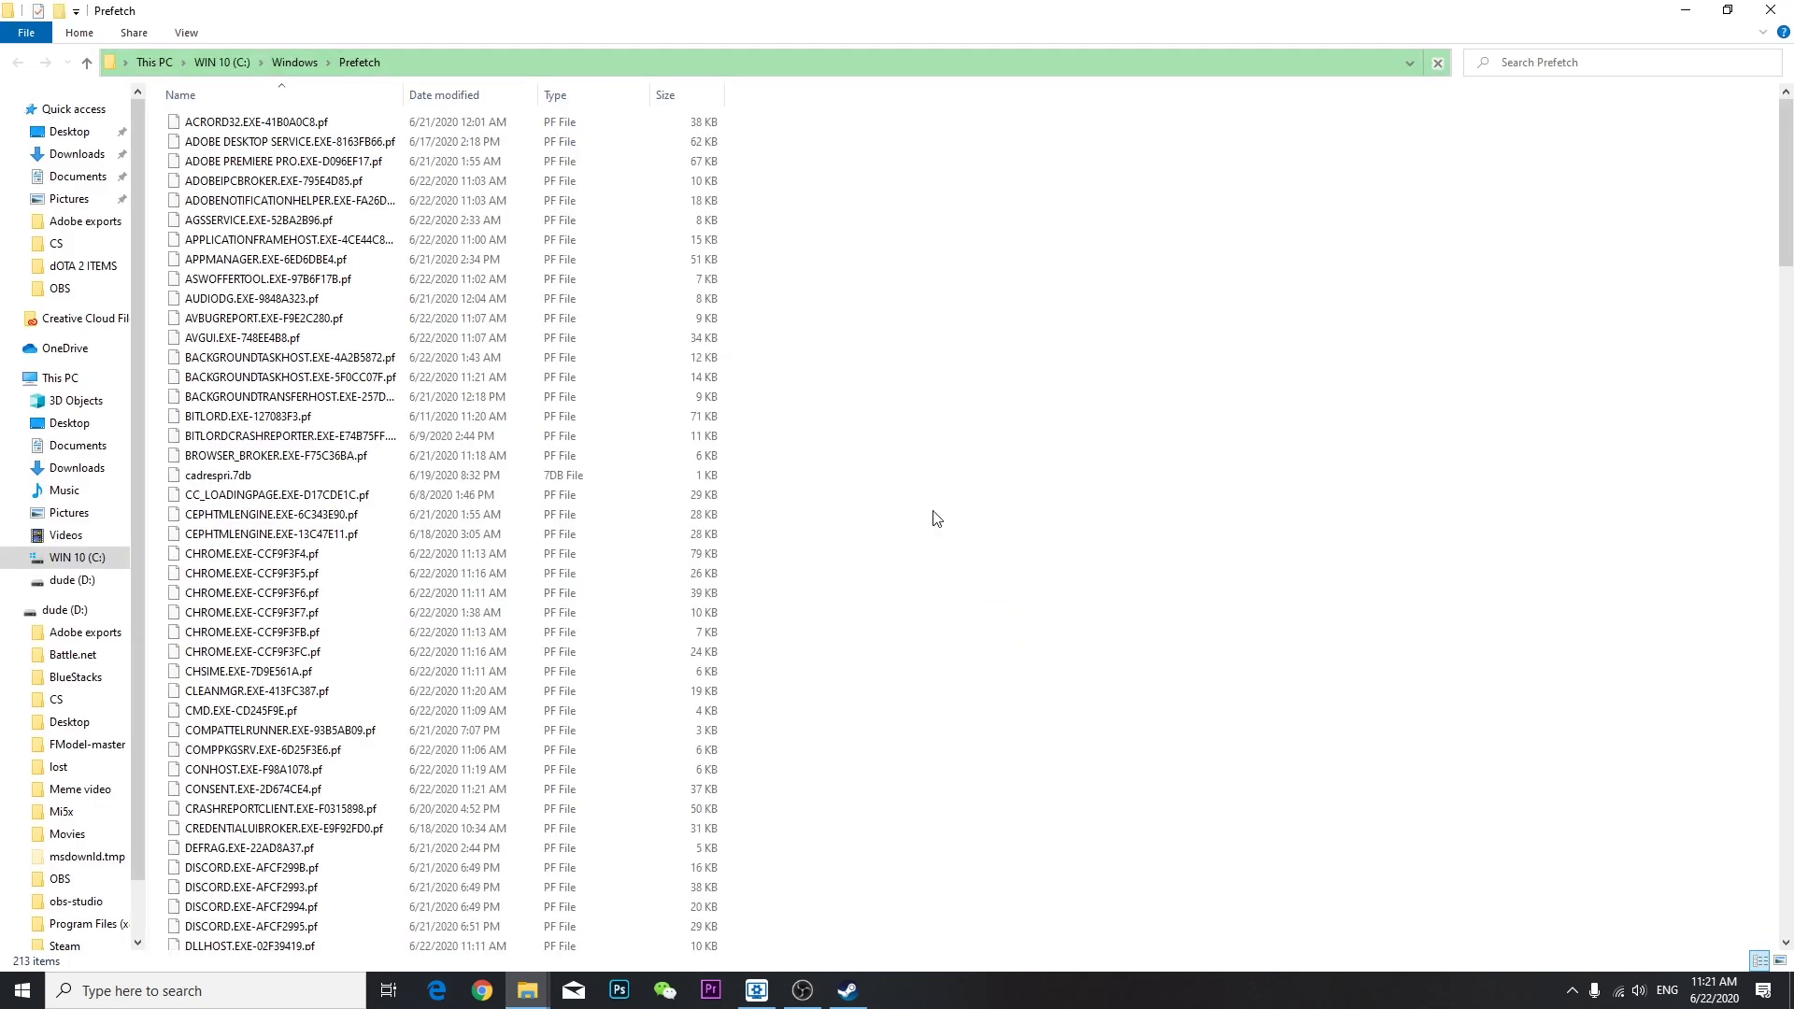
Permanently delete all 213 Prefetch items, skipping in-use files, then show the desktop
key("ctrl+a")
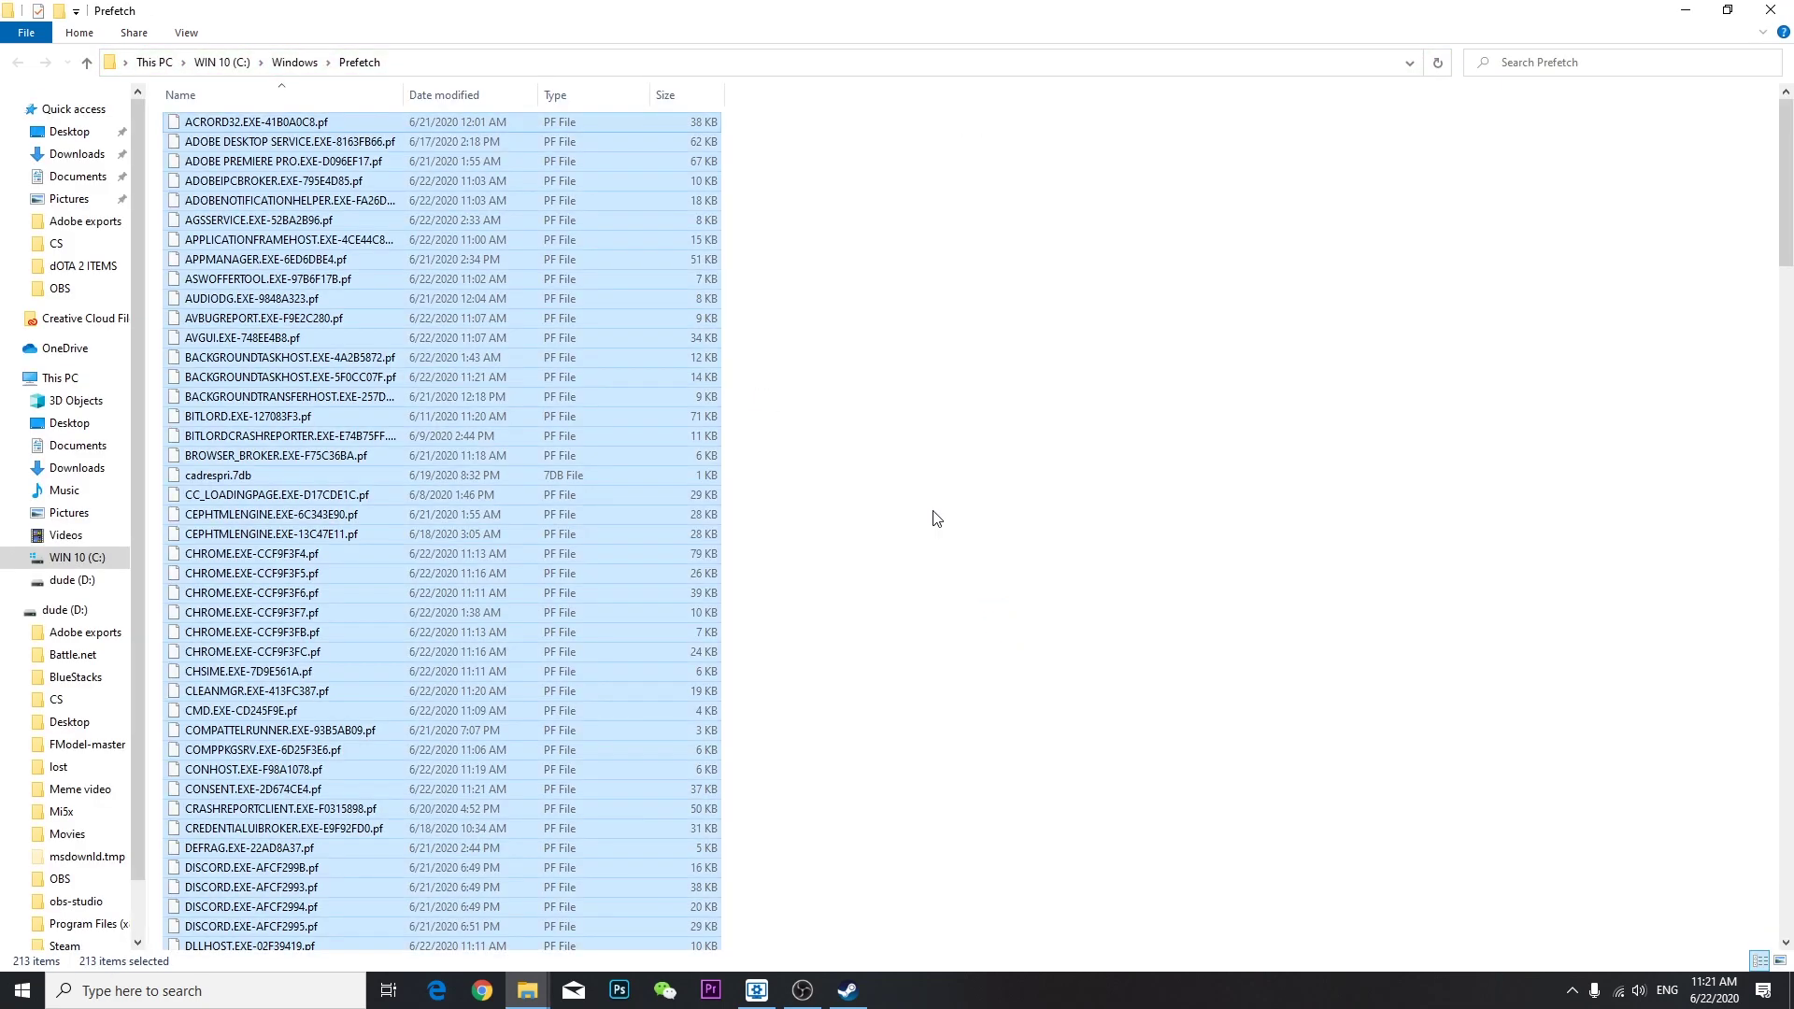
key("shift+Delete")
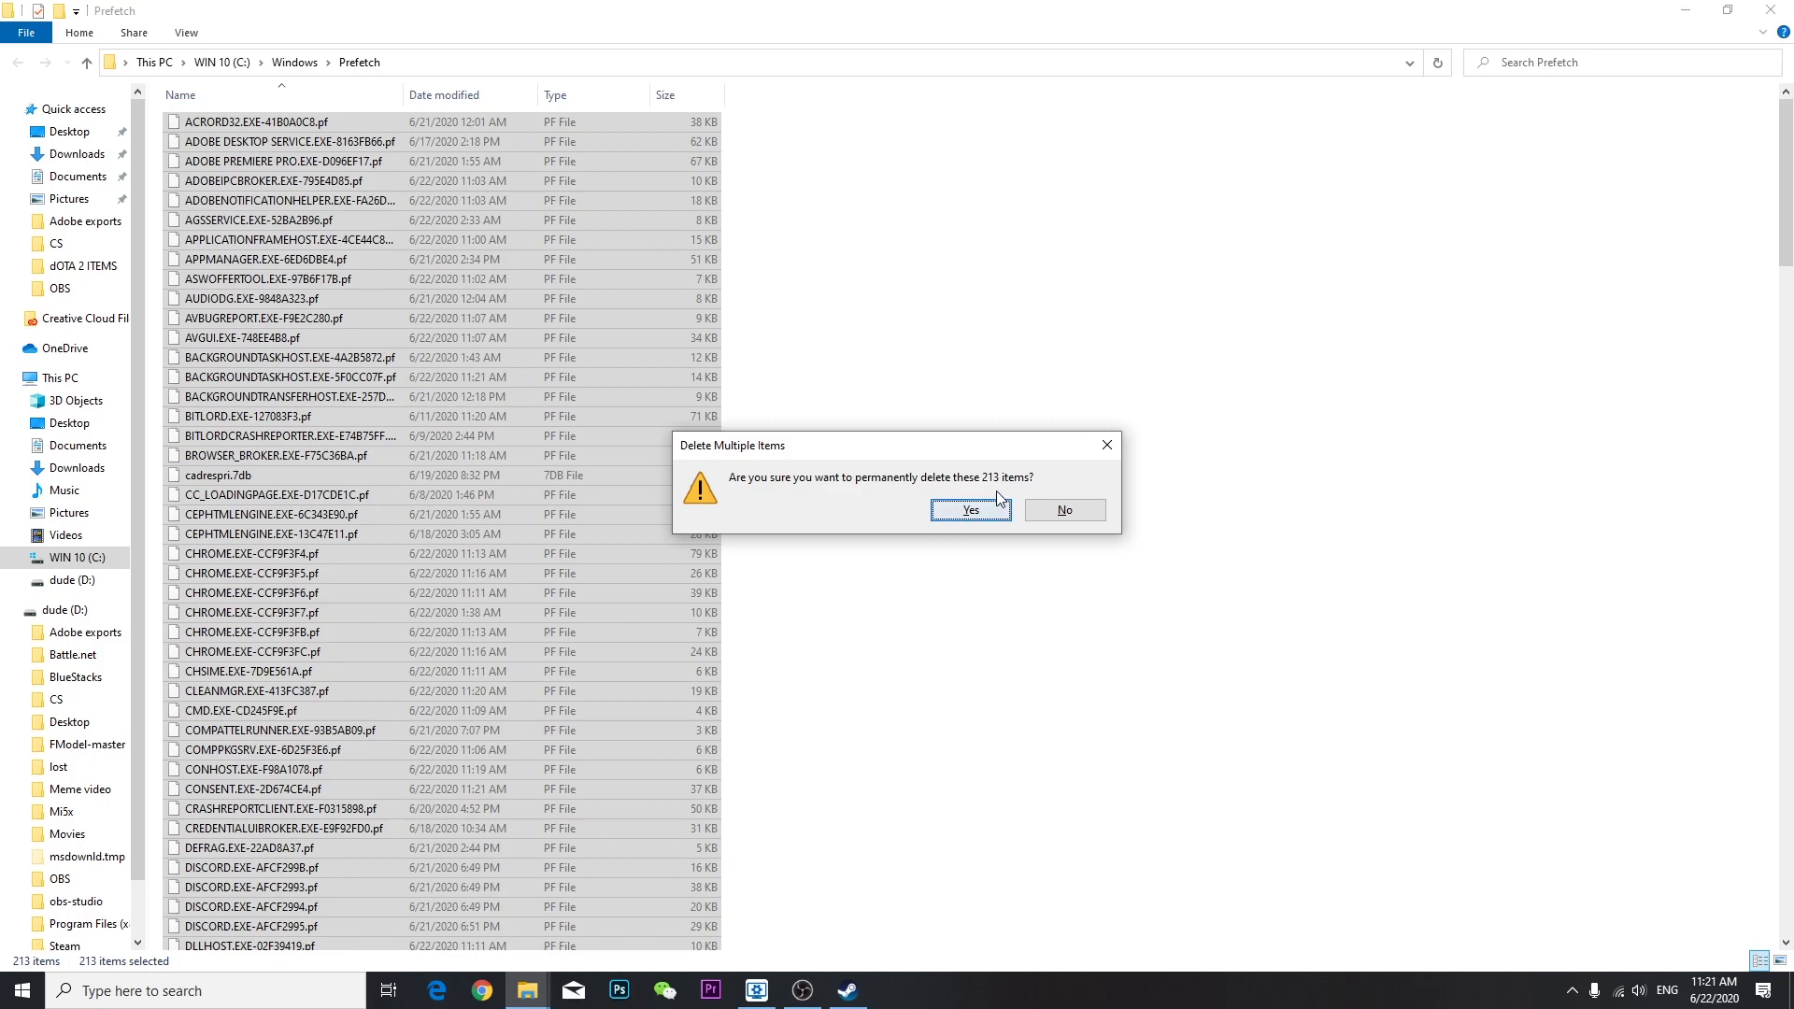
left_click(977, 511)
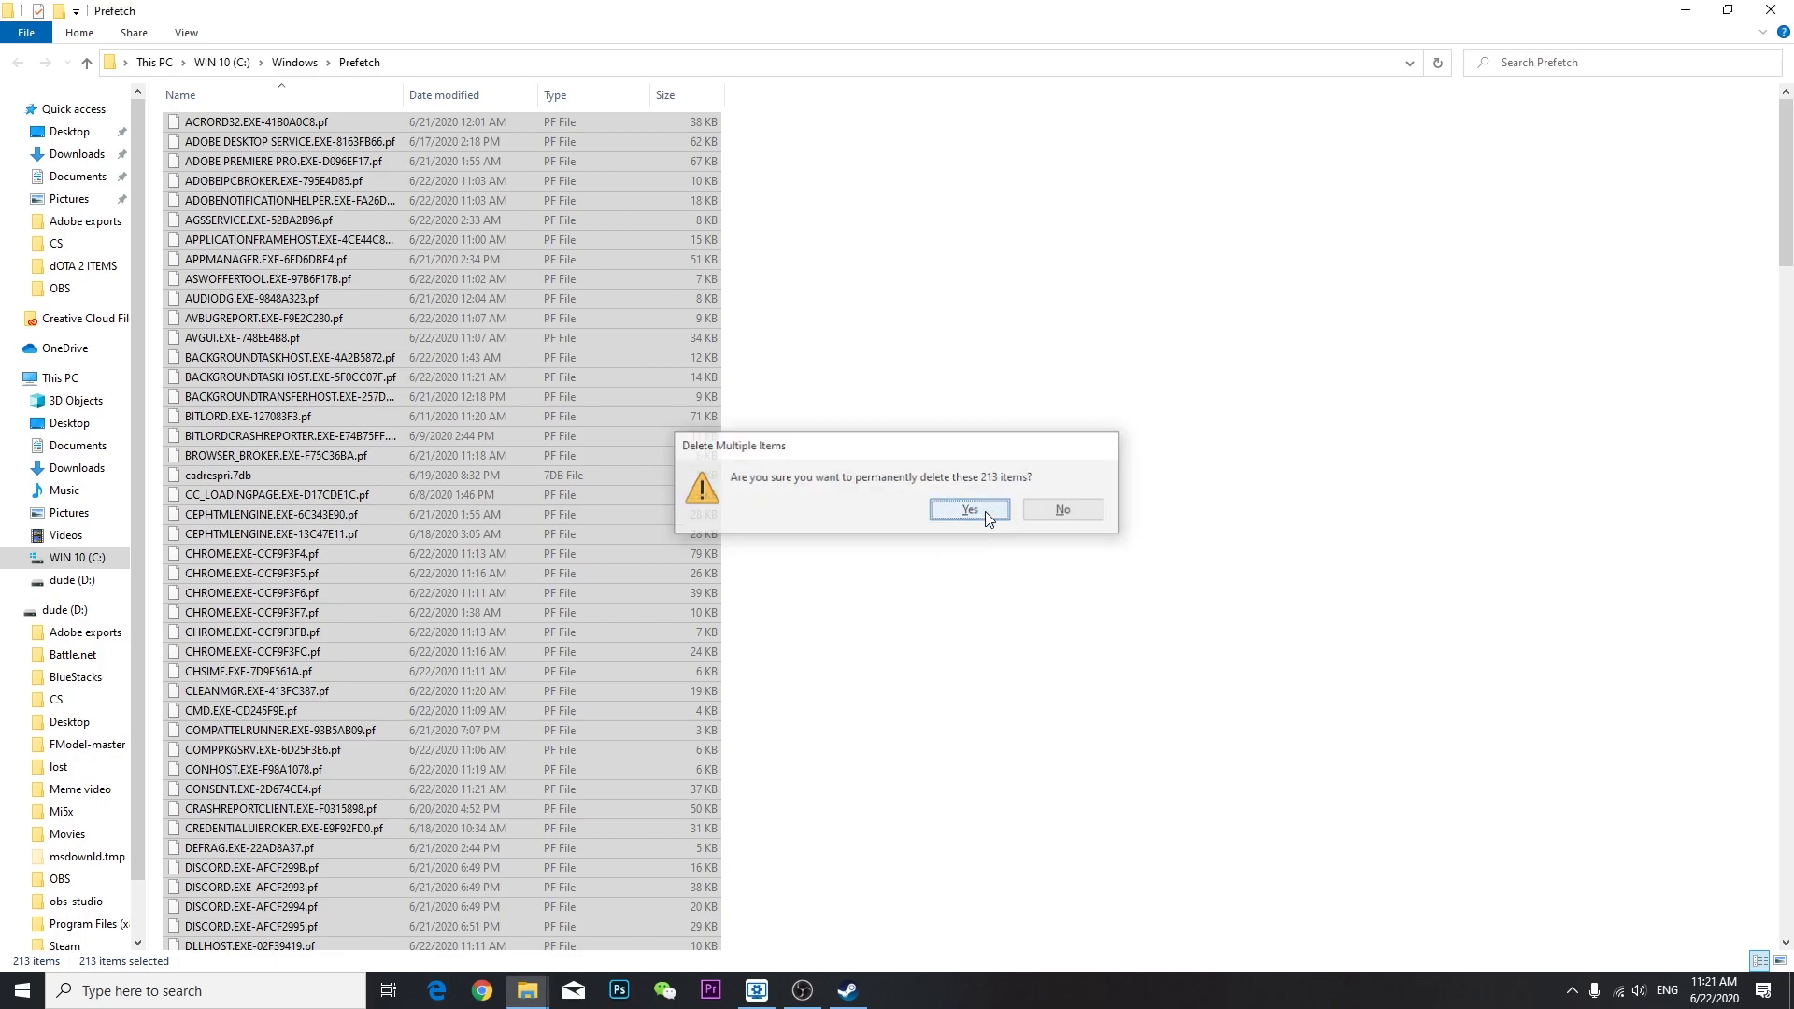
left_click(720, 404)
left_click(913, 435)
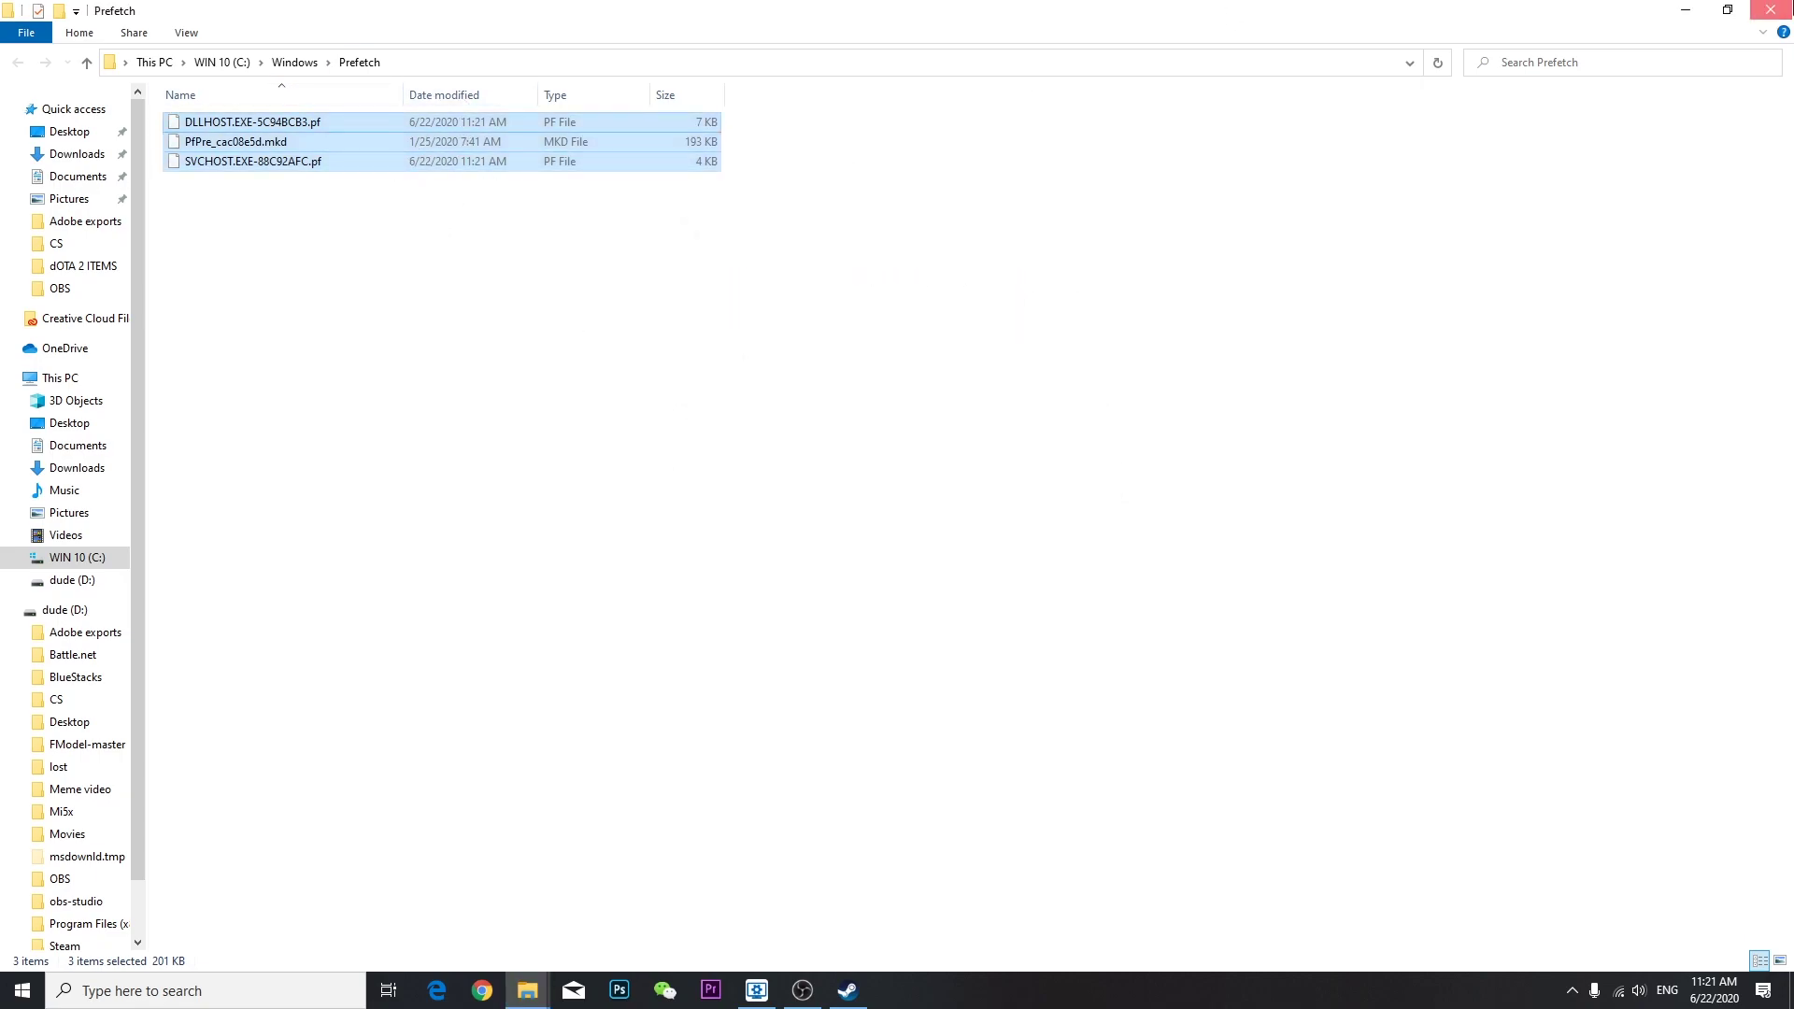
key("super+d")
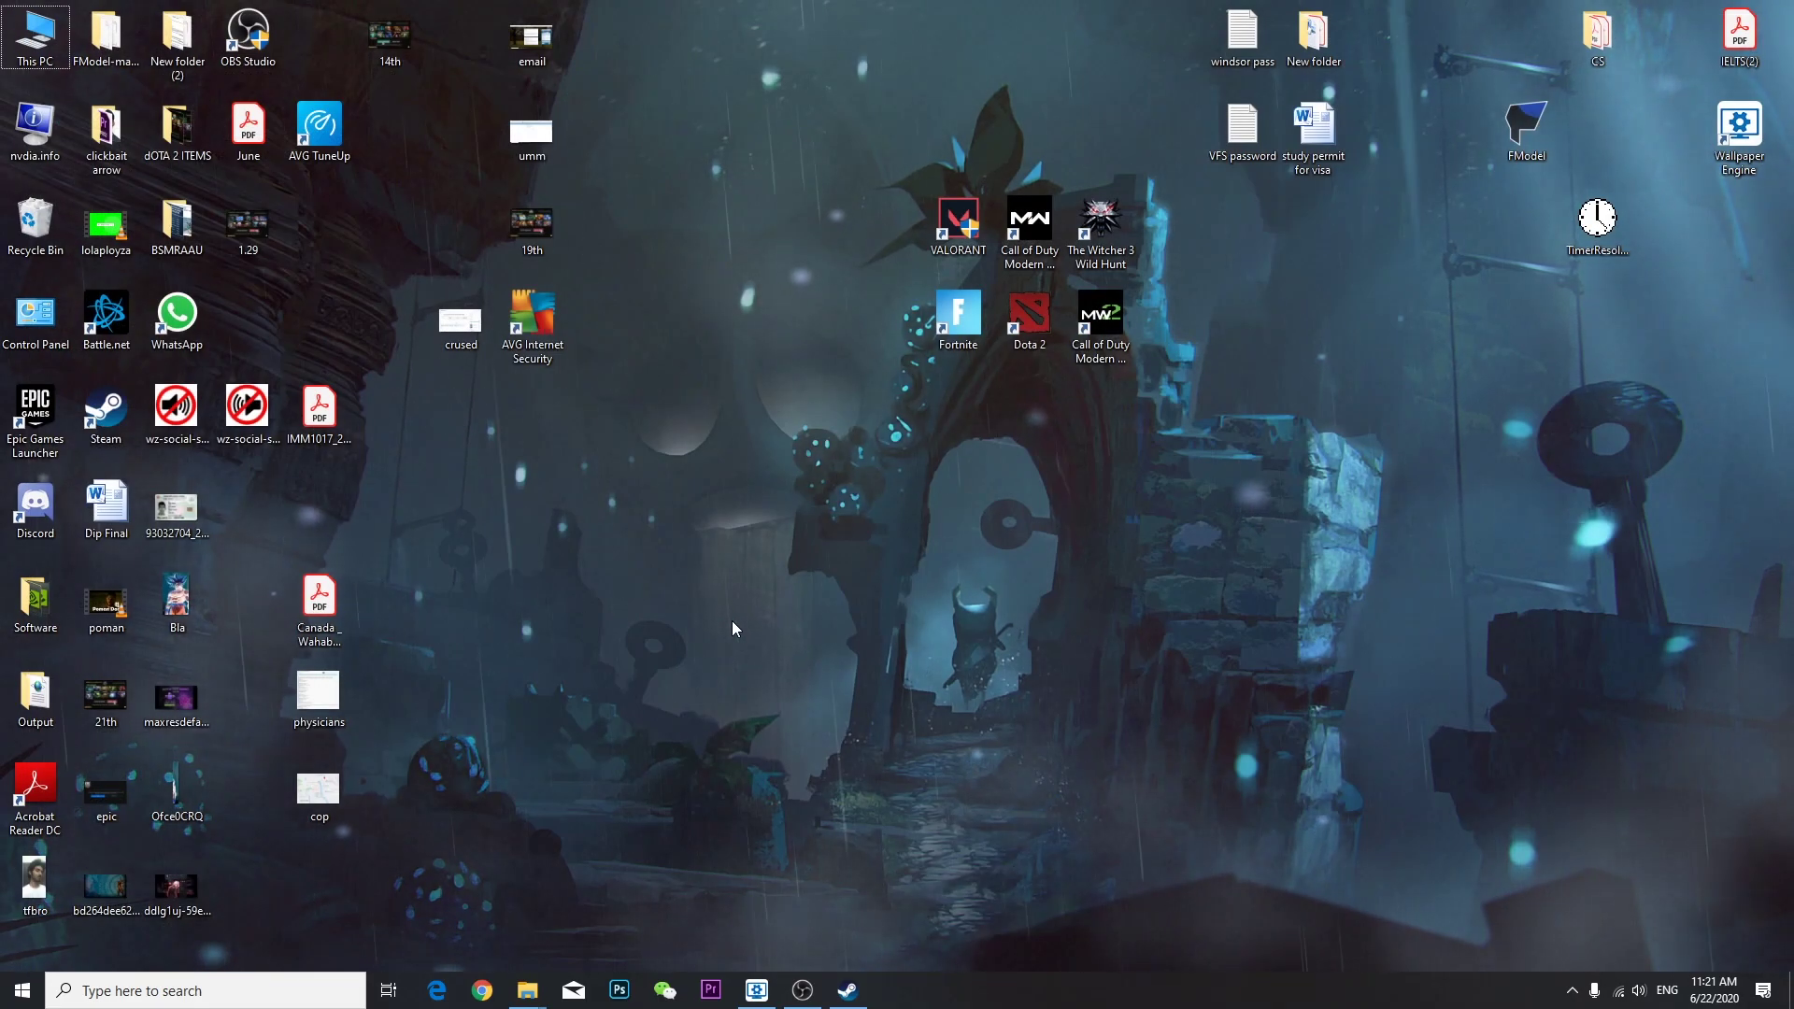
Open the Recent items folder by running 'recent'
key("super")
type("r")
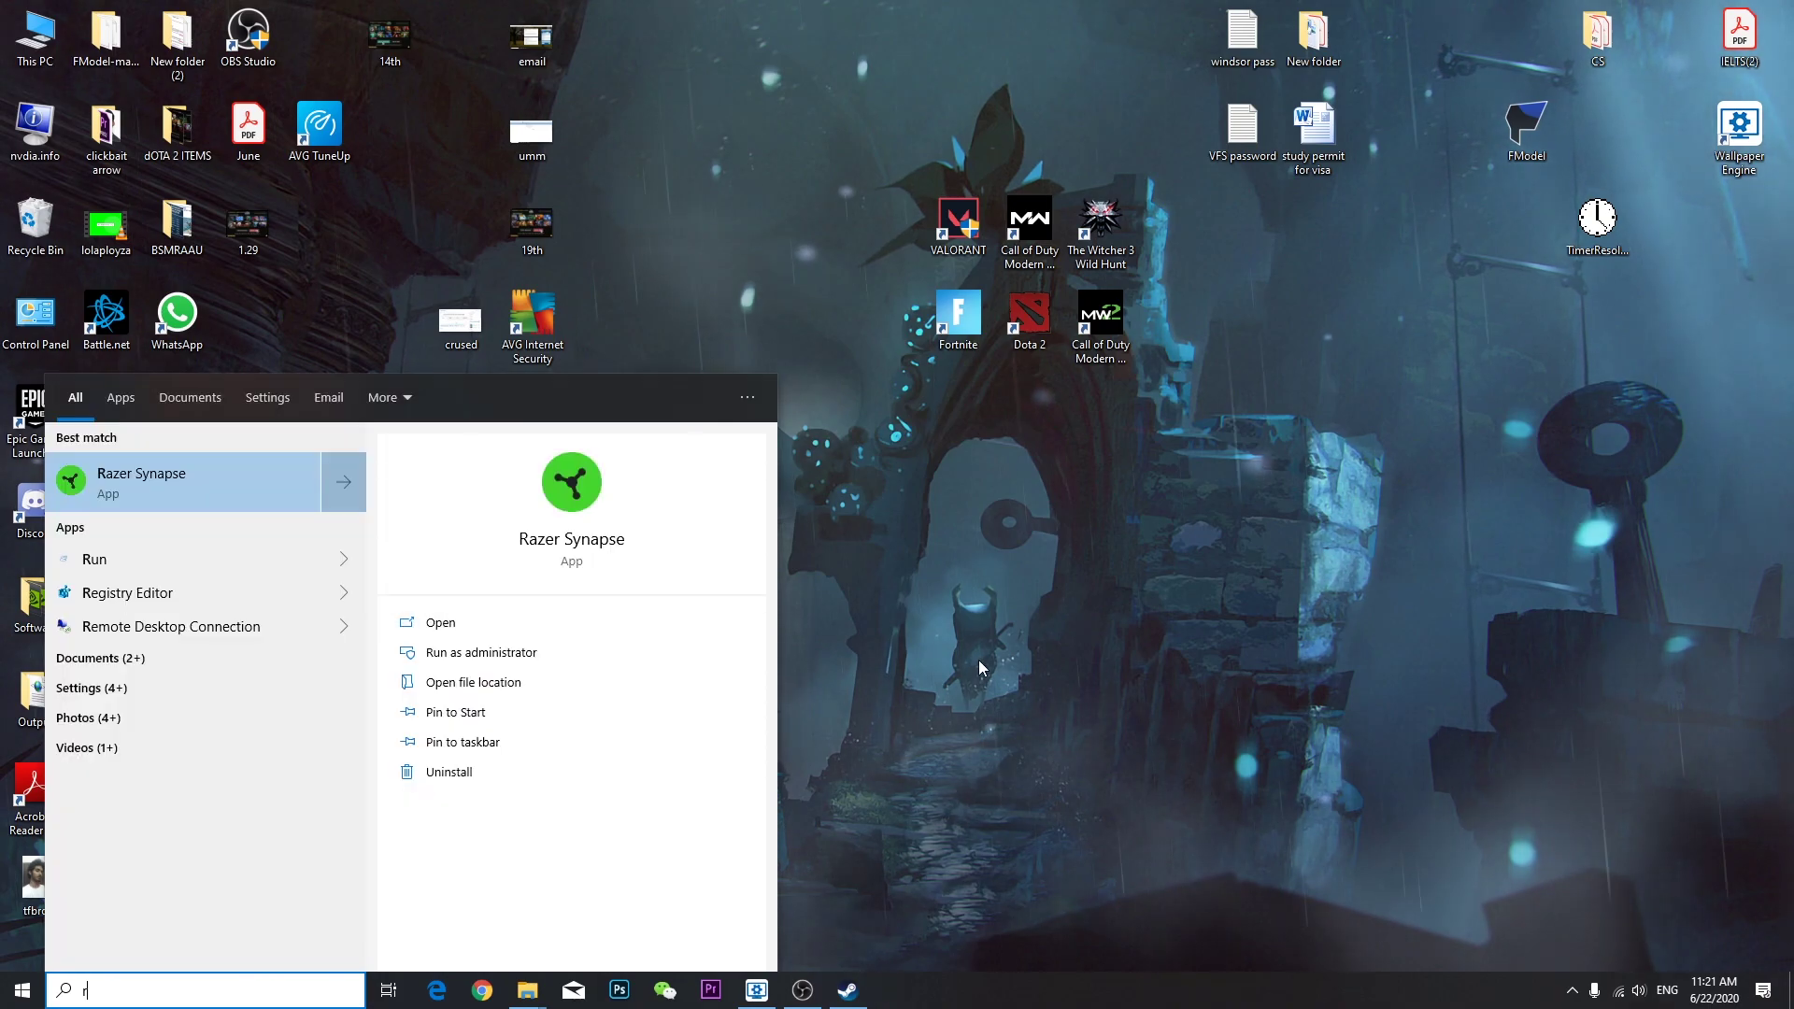
key("super+r")
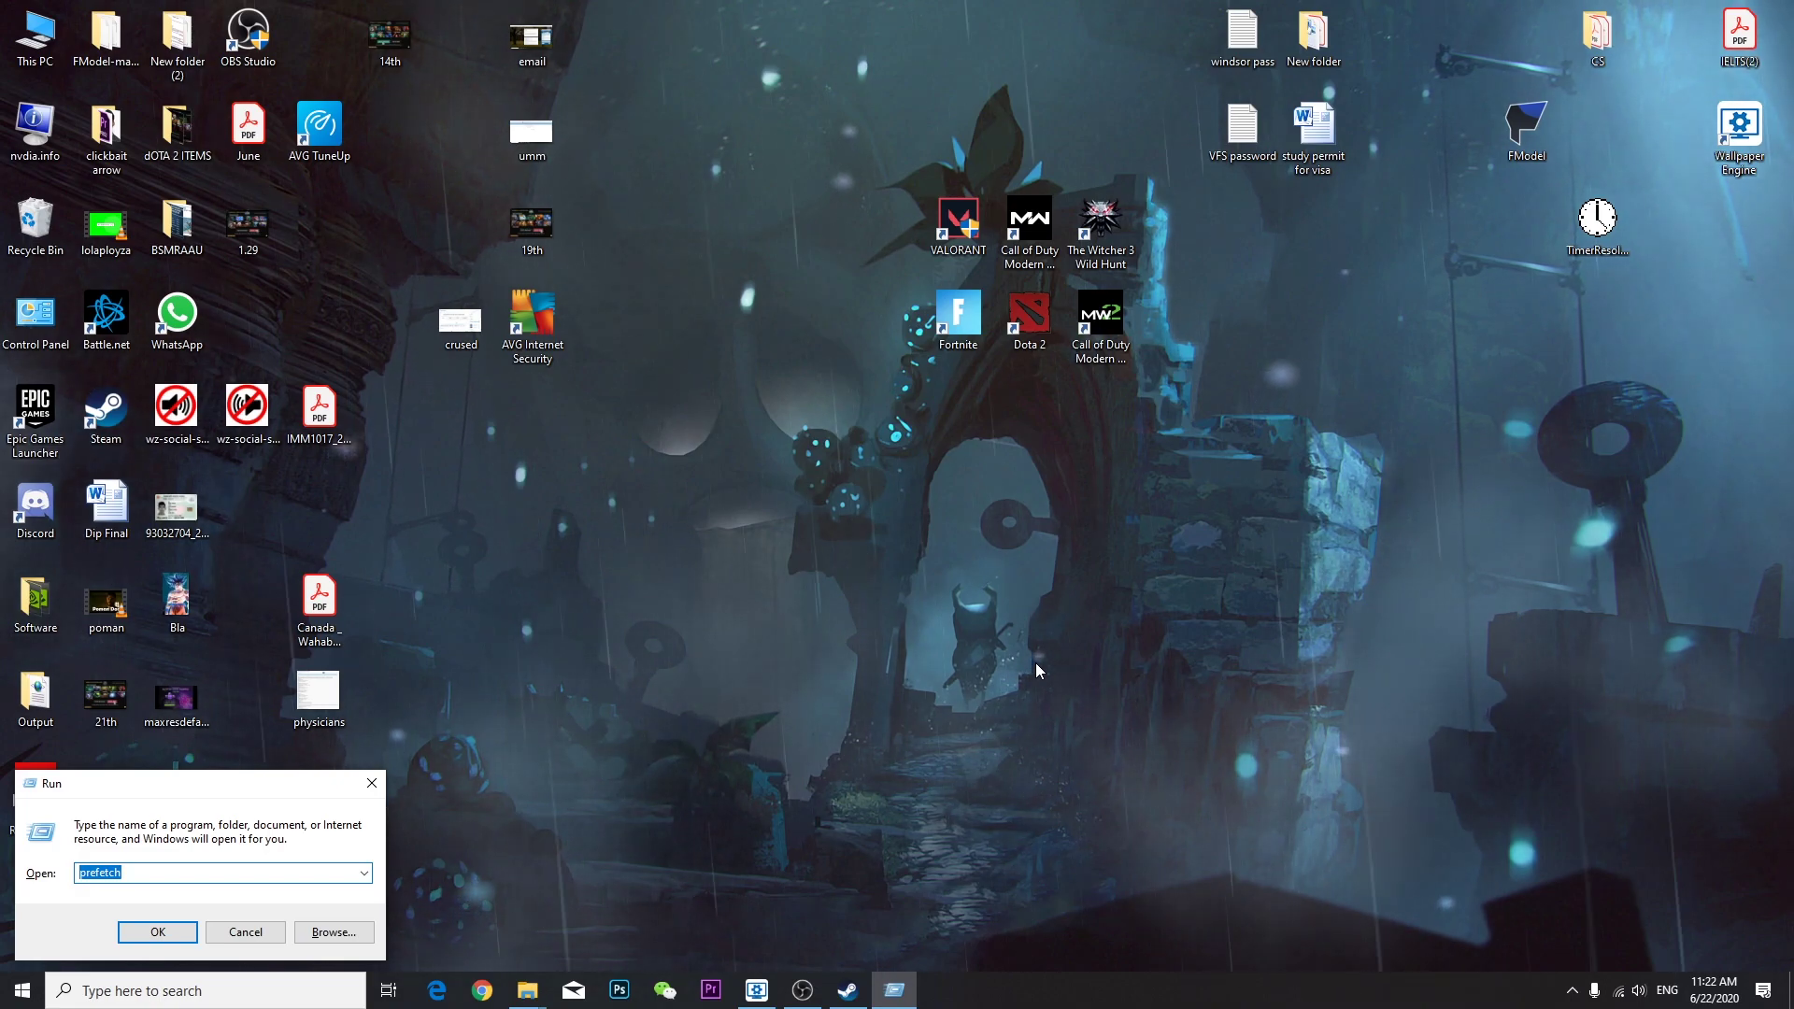
type("recen")
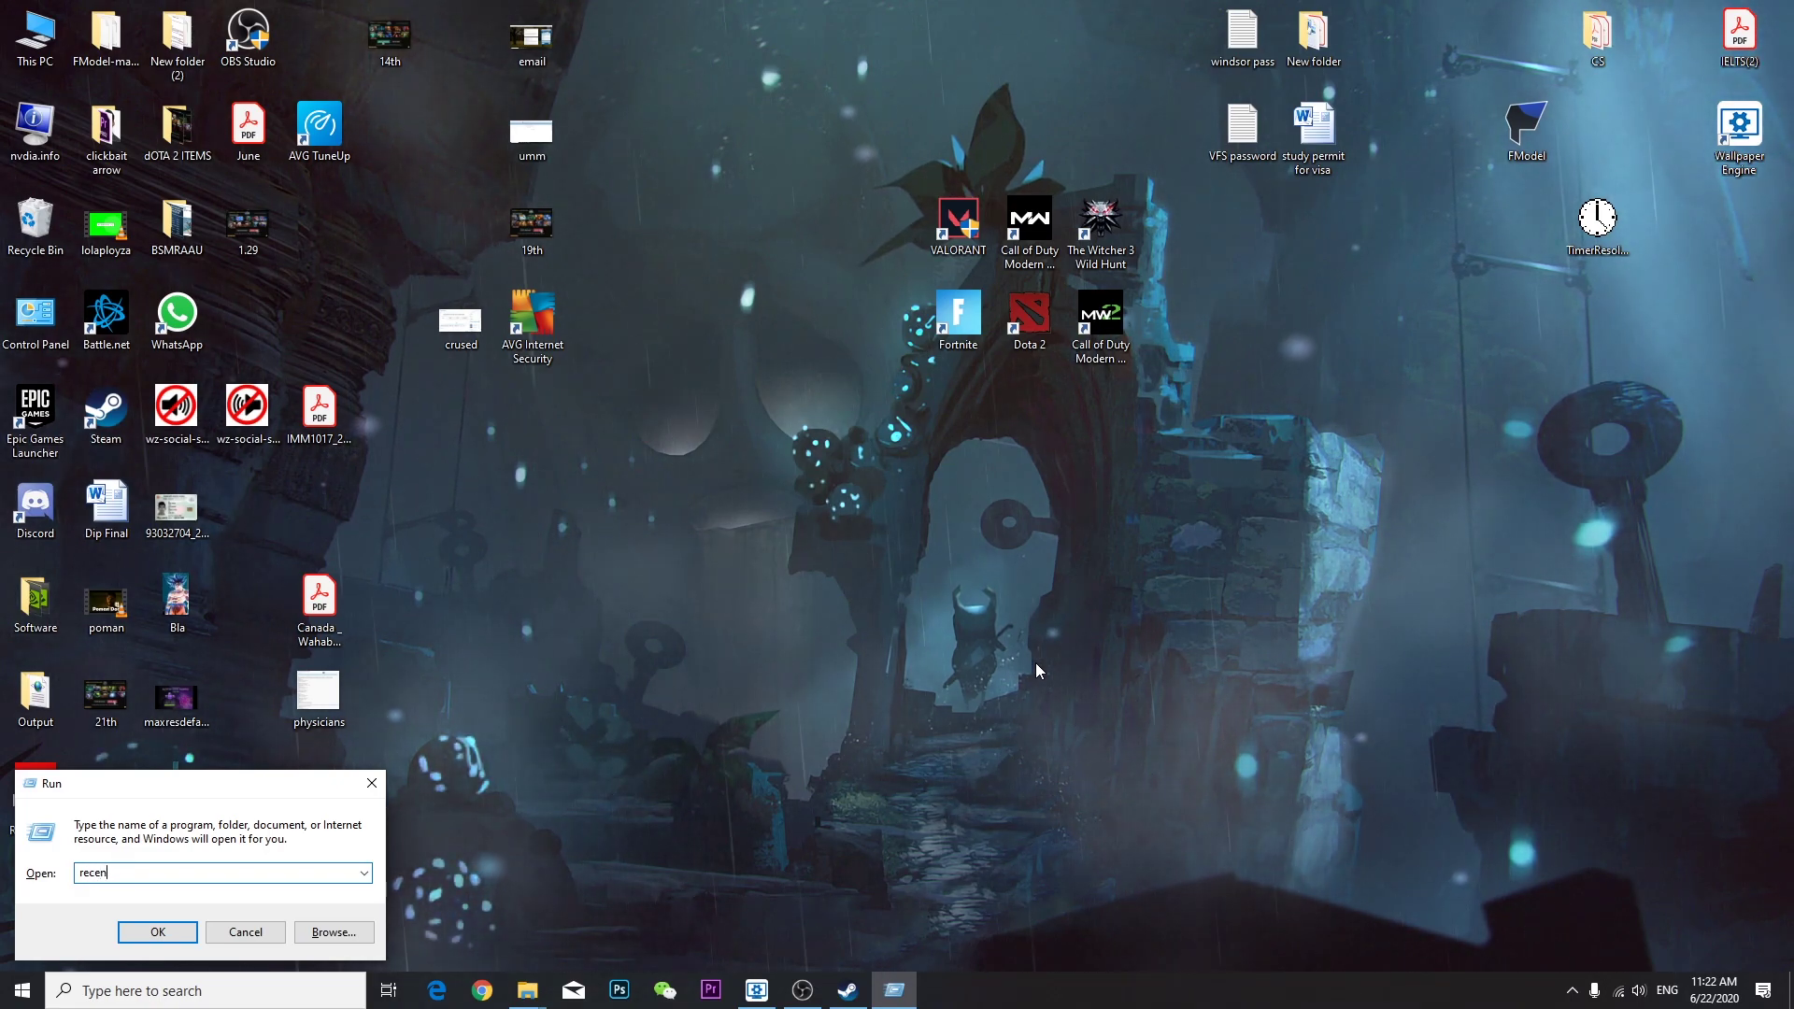
type("t")
key("Return")
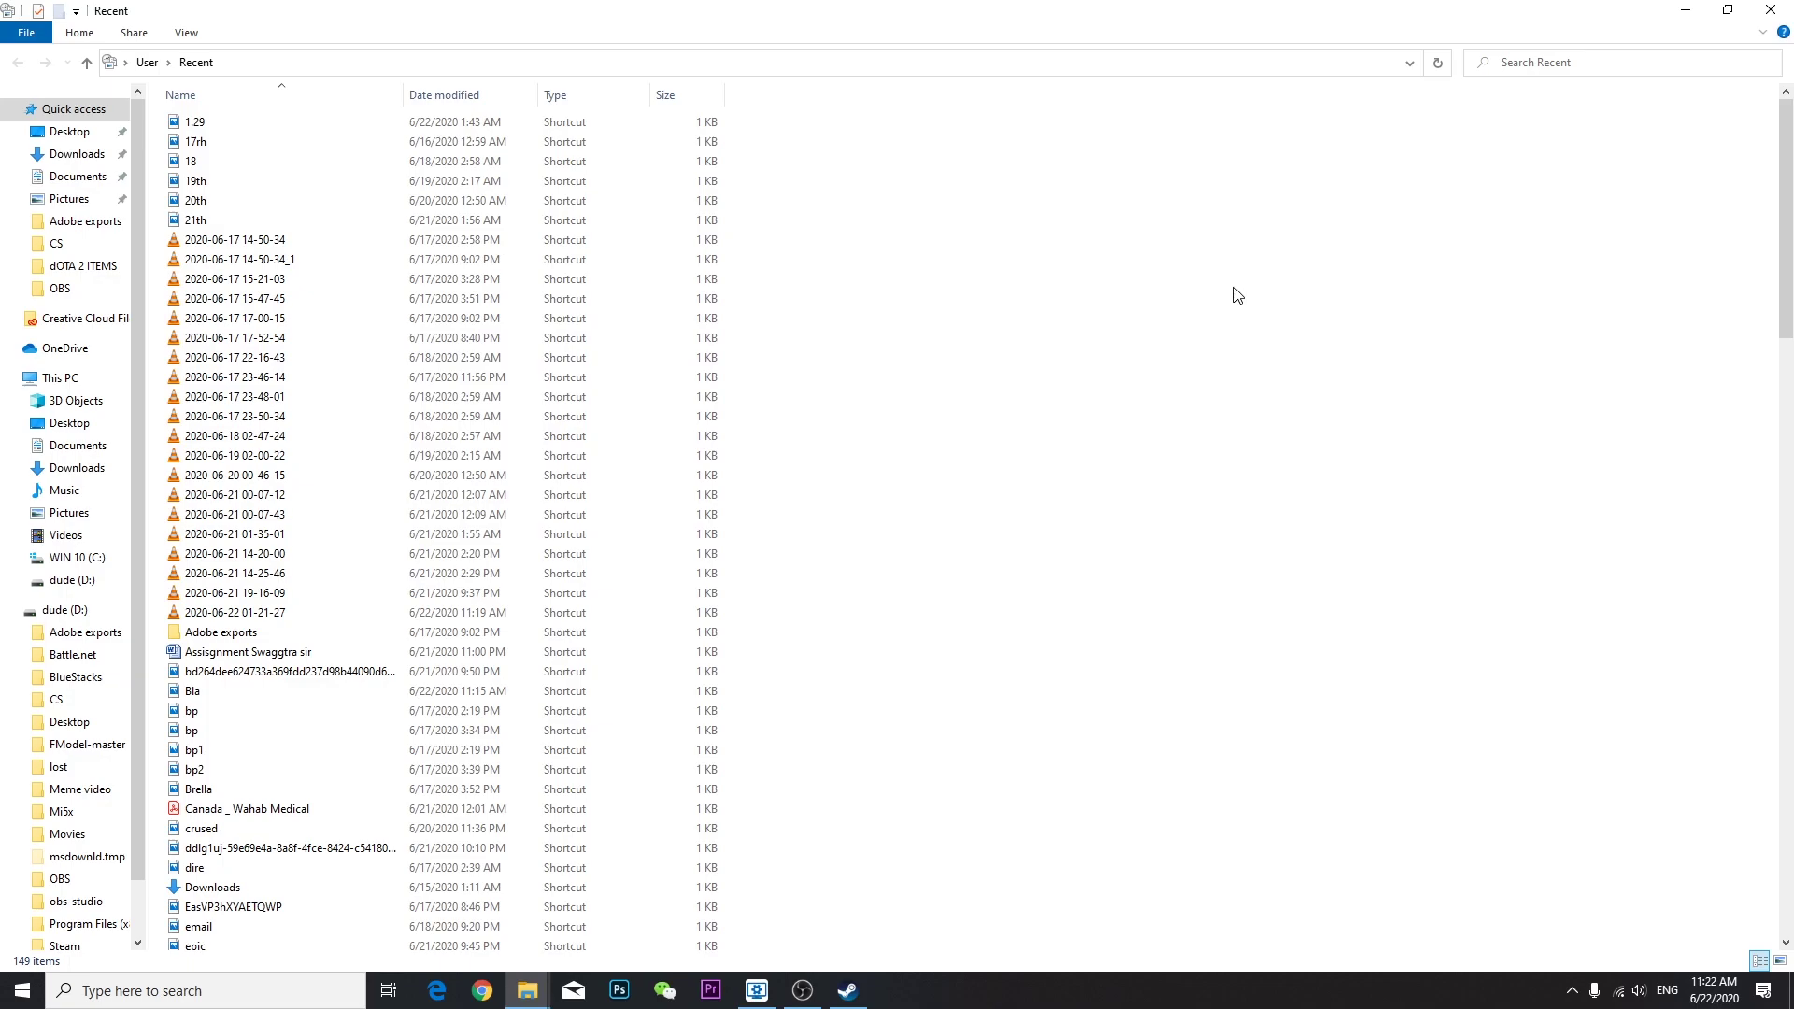
Delete all 149 Recent shortcuts and close the folder window
key("ctrl+a")
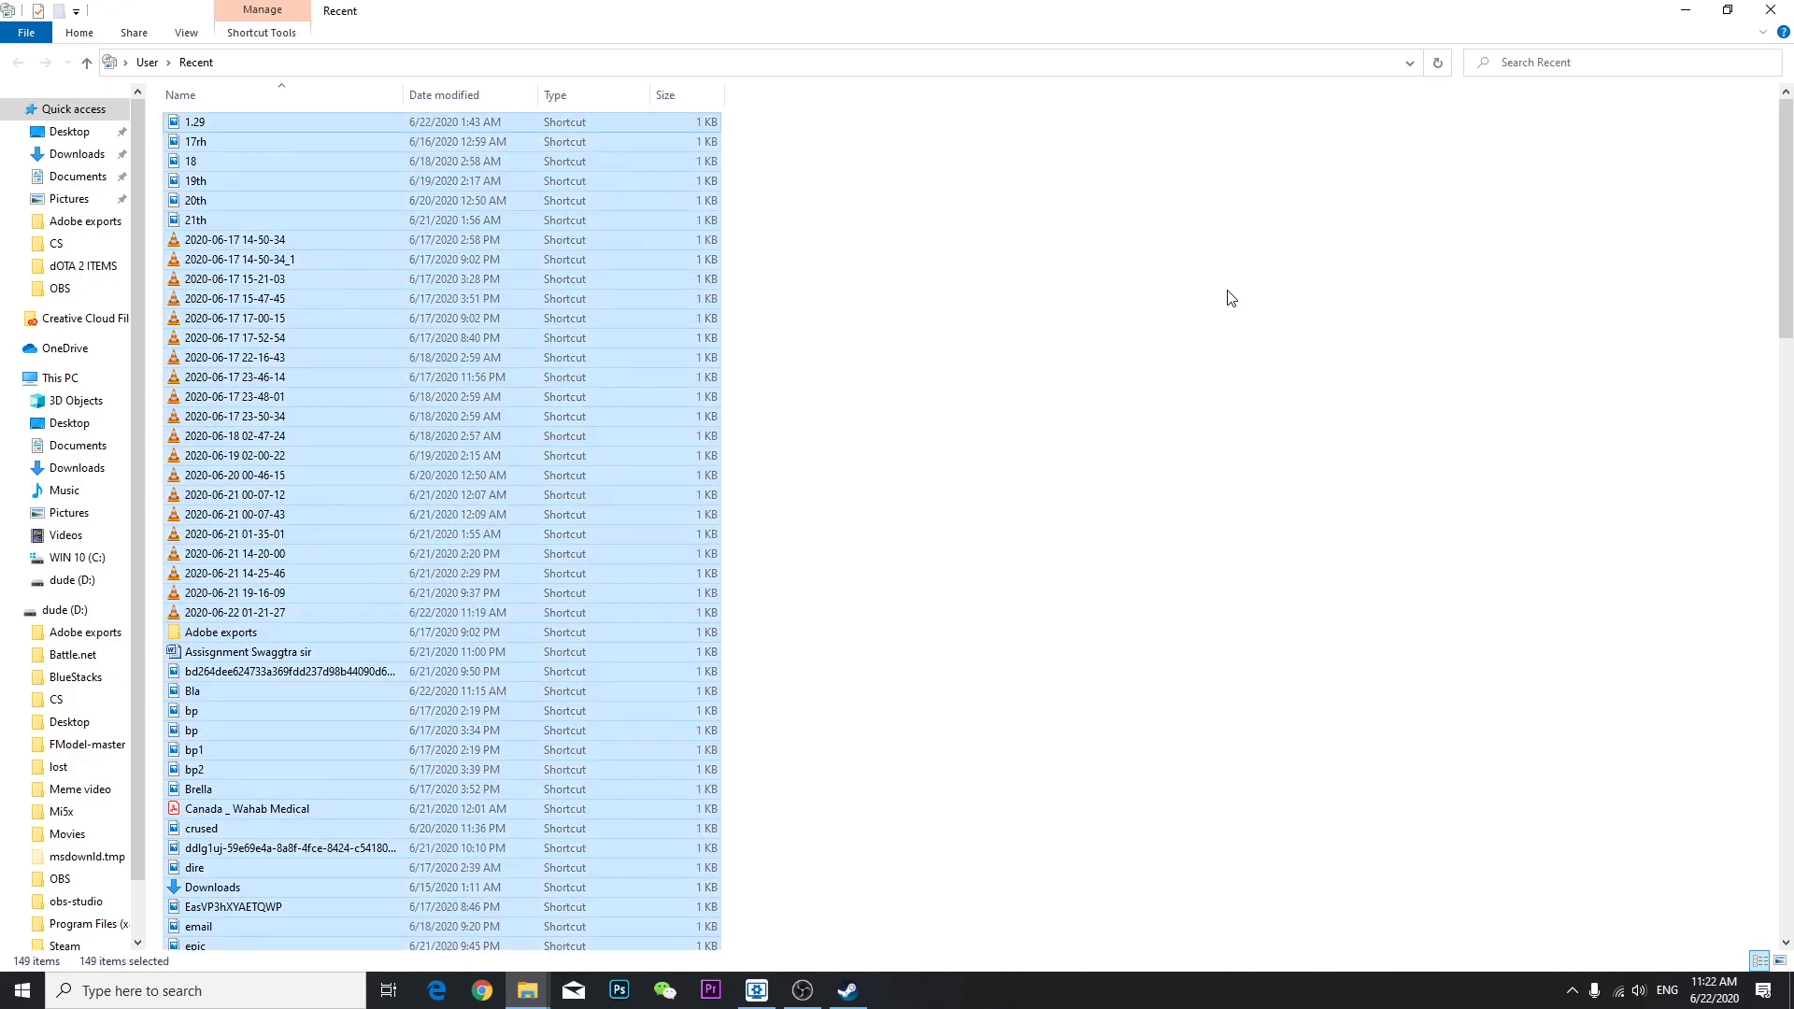
key("Delete")
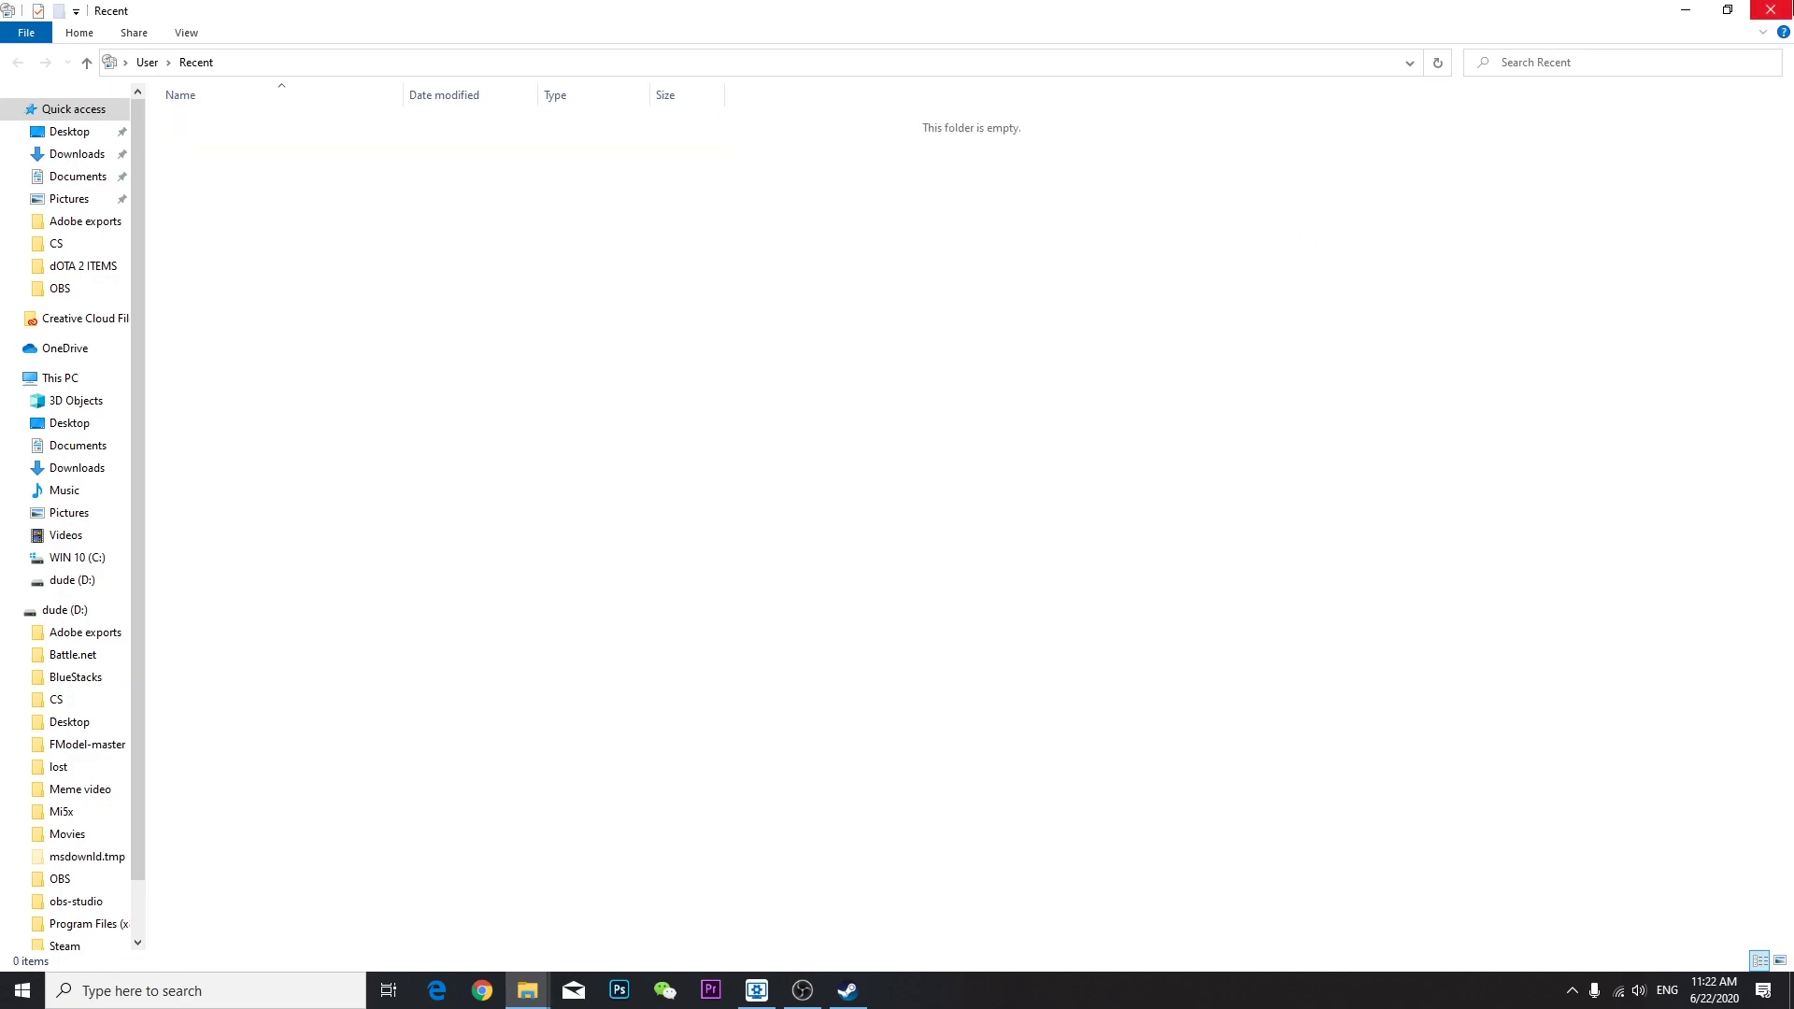
left_click(1791, 7)
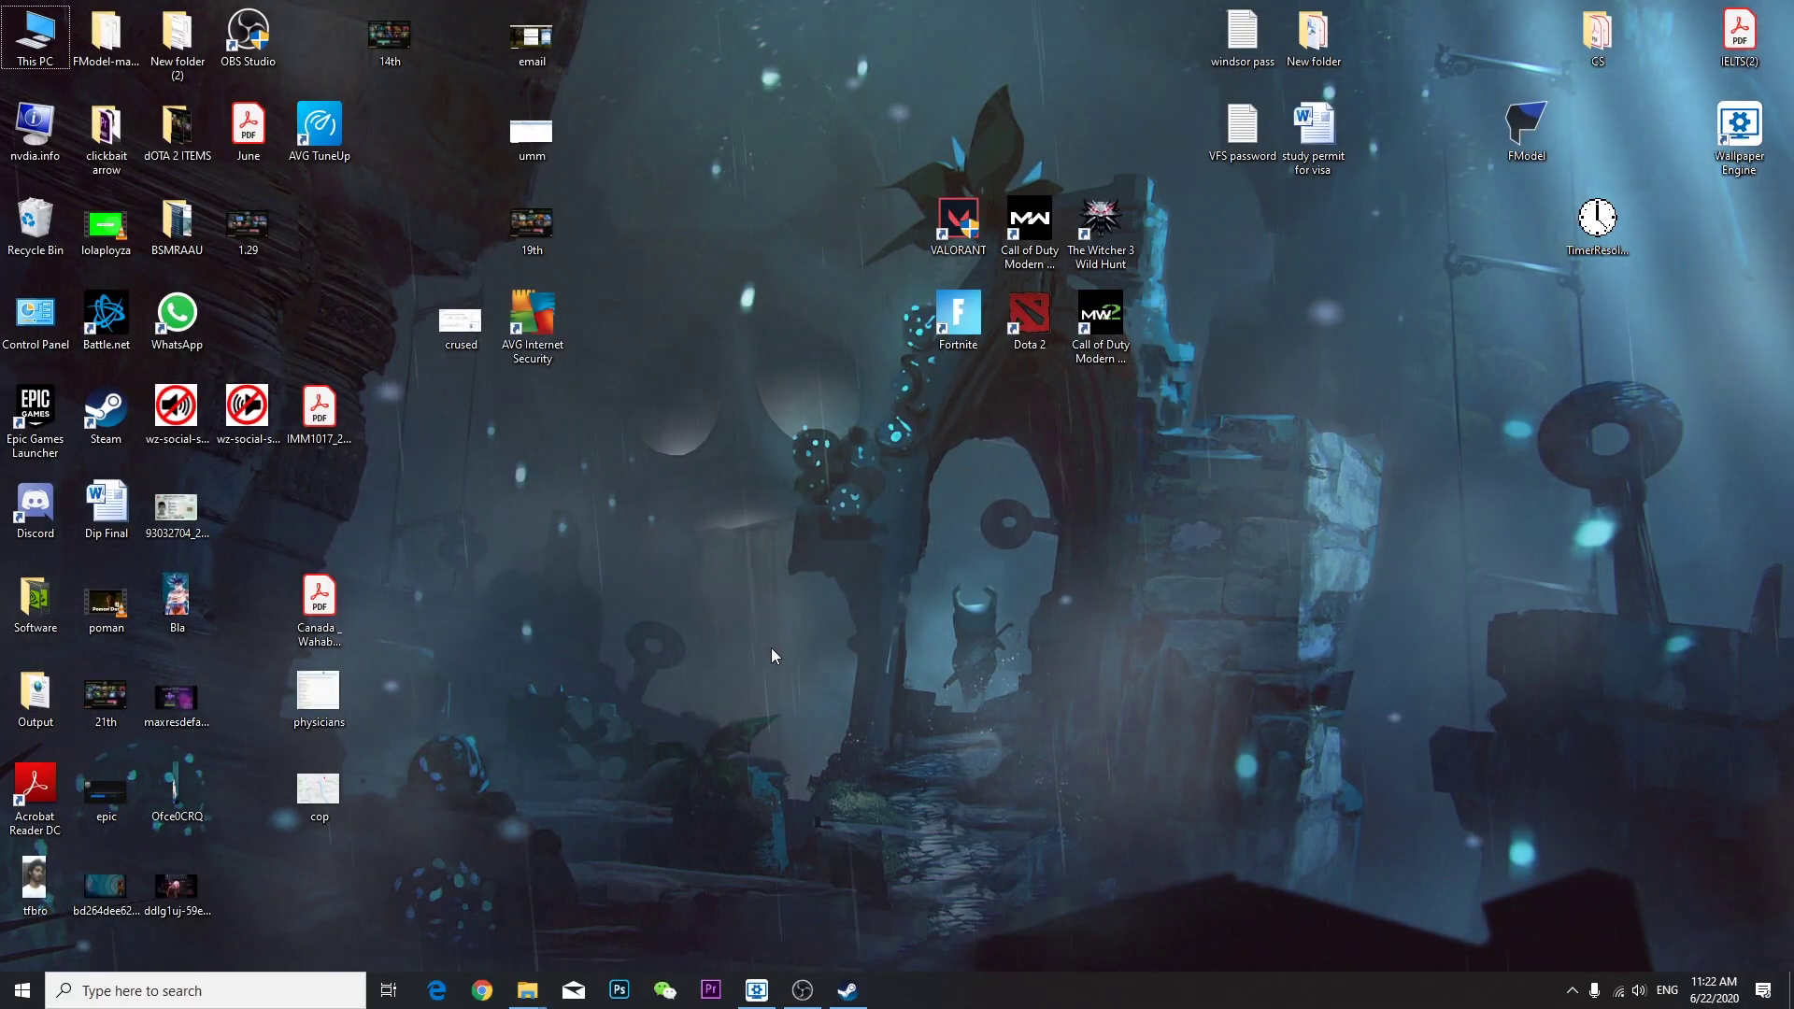
key("super+r")
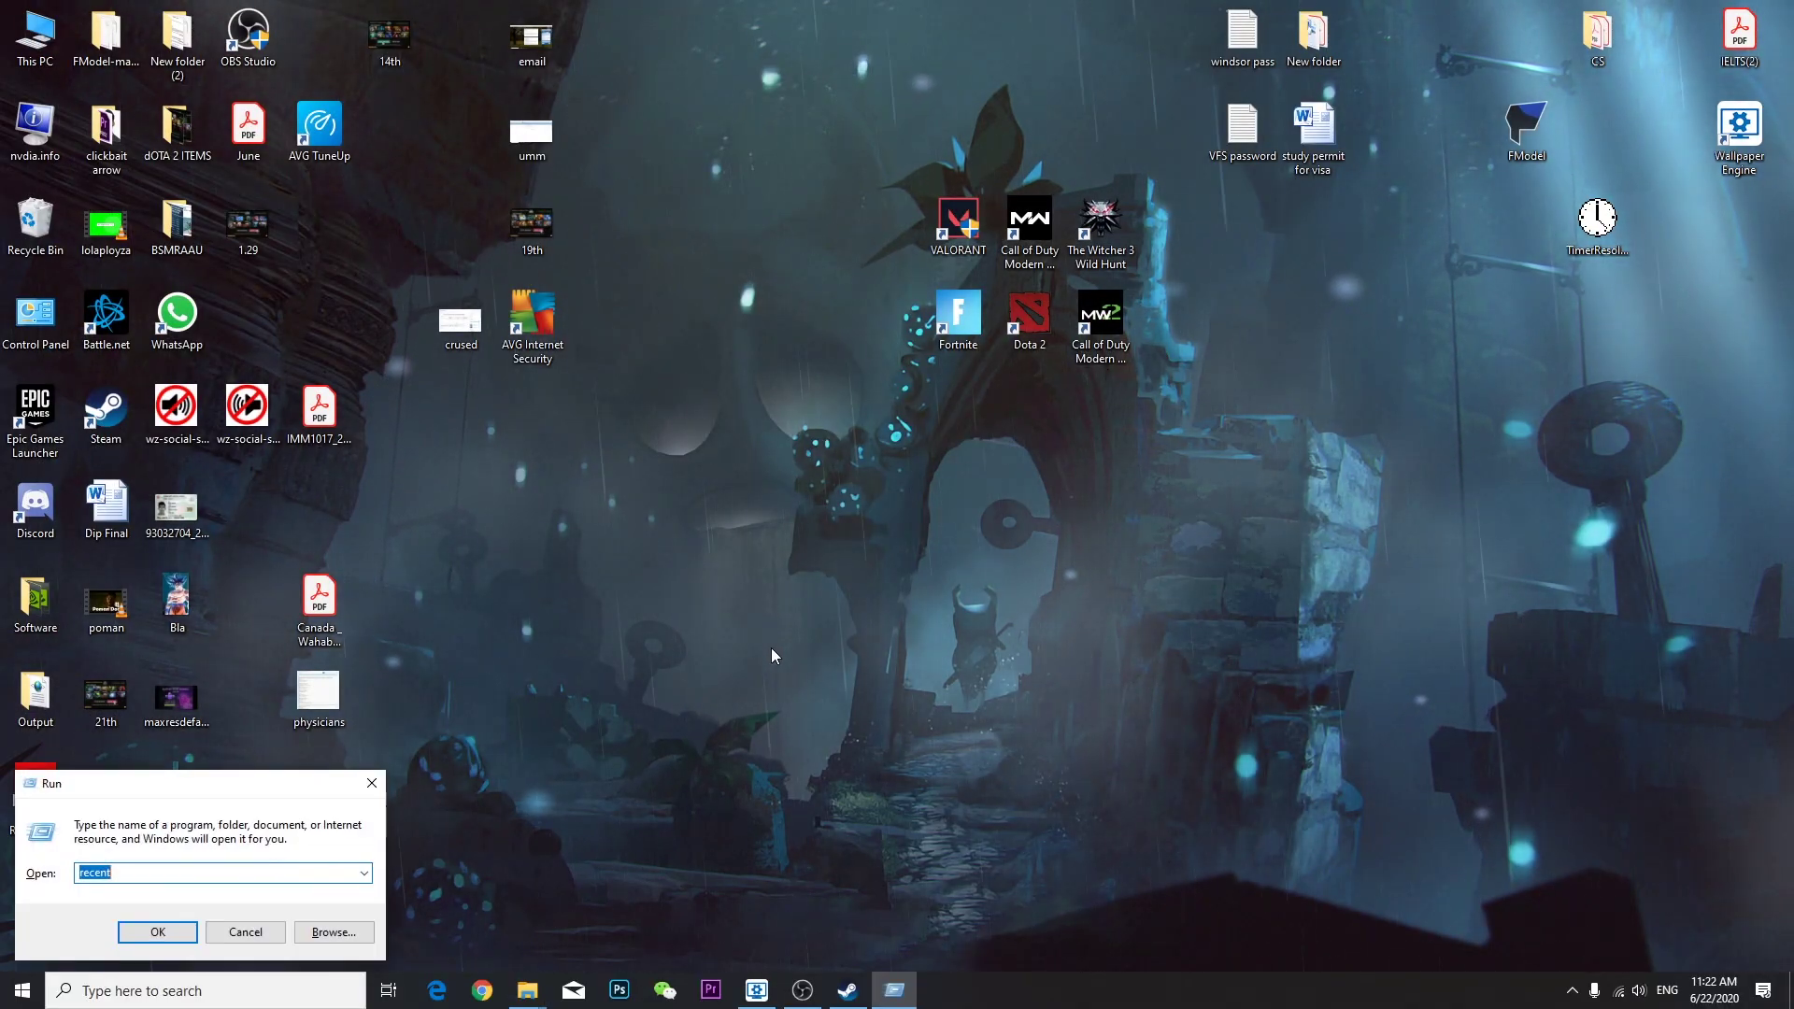
type("tree")
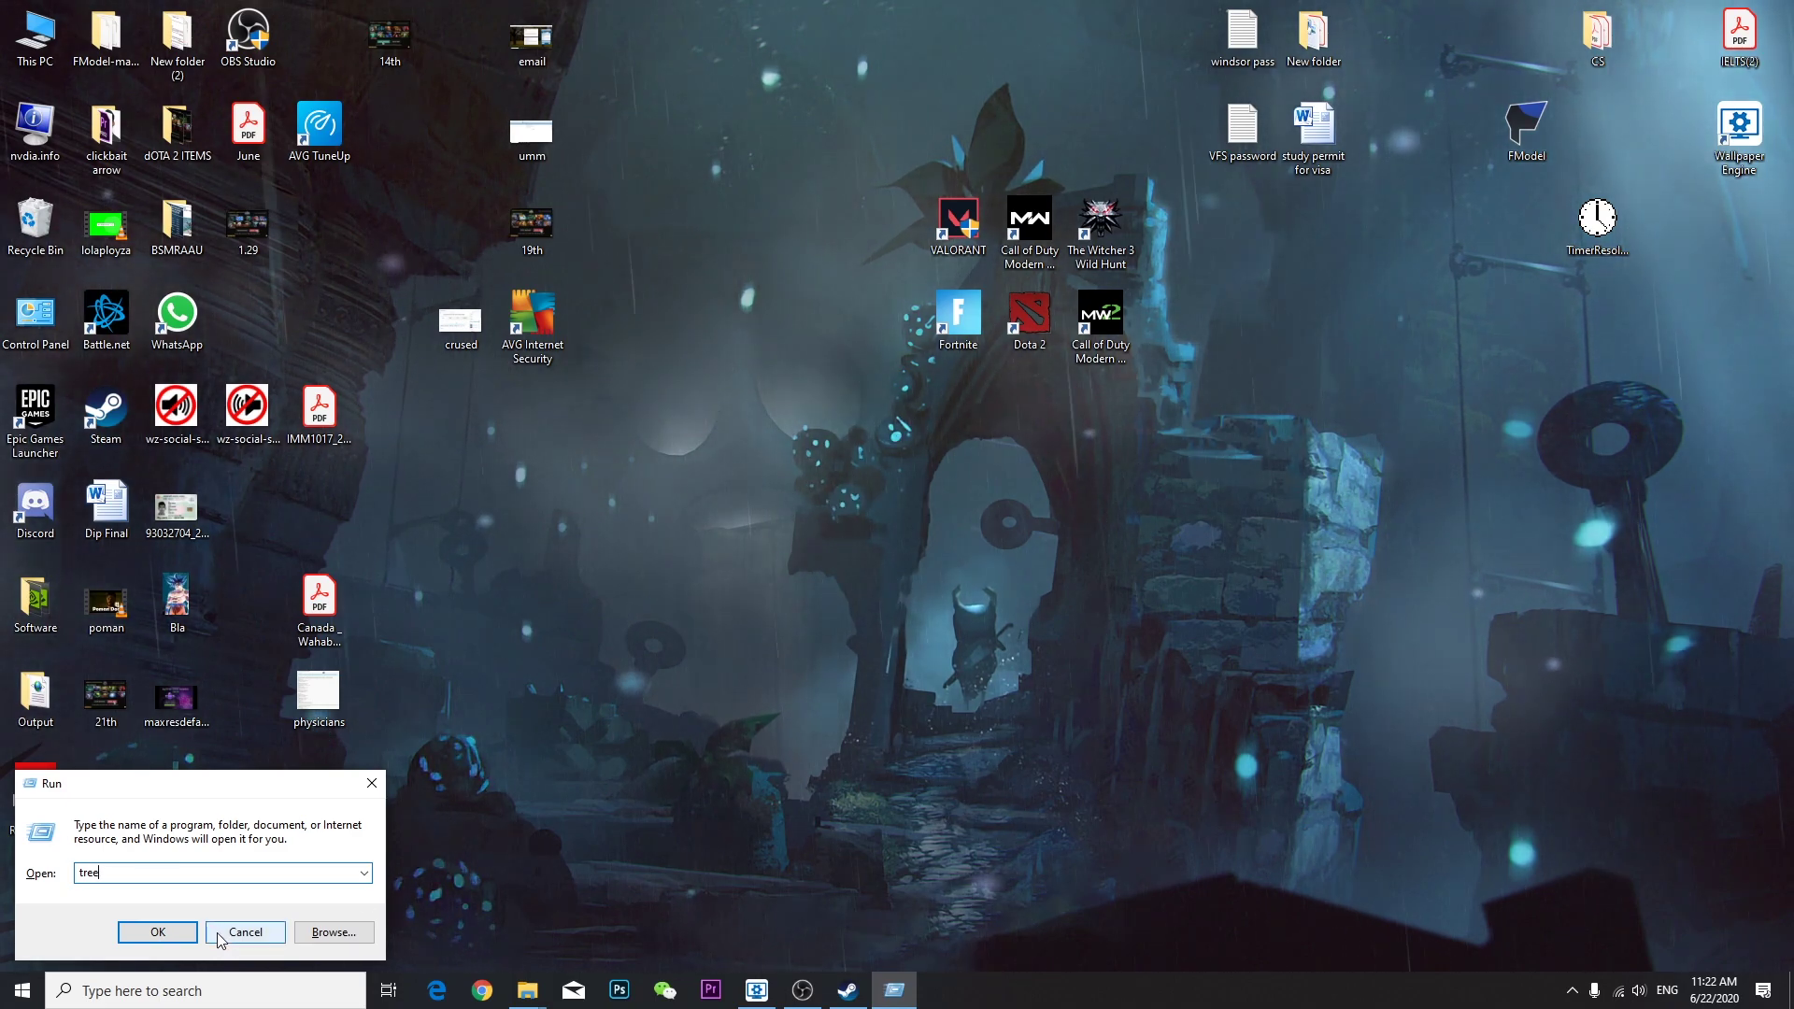
left_click(154, 925)
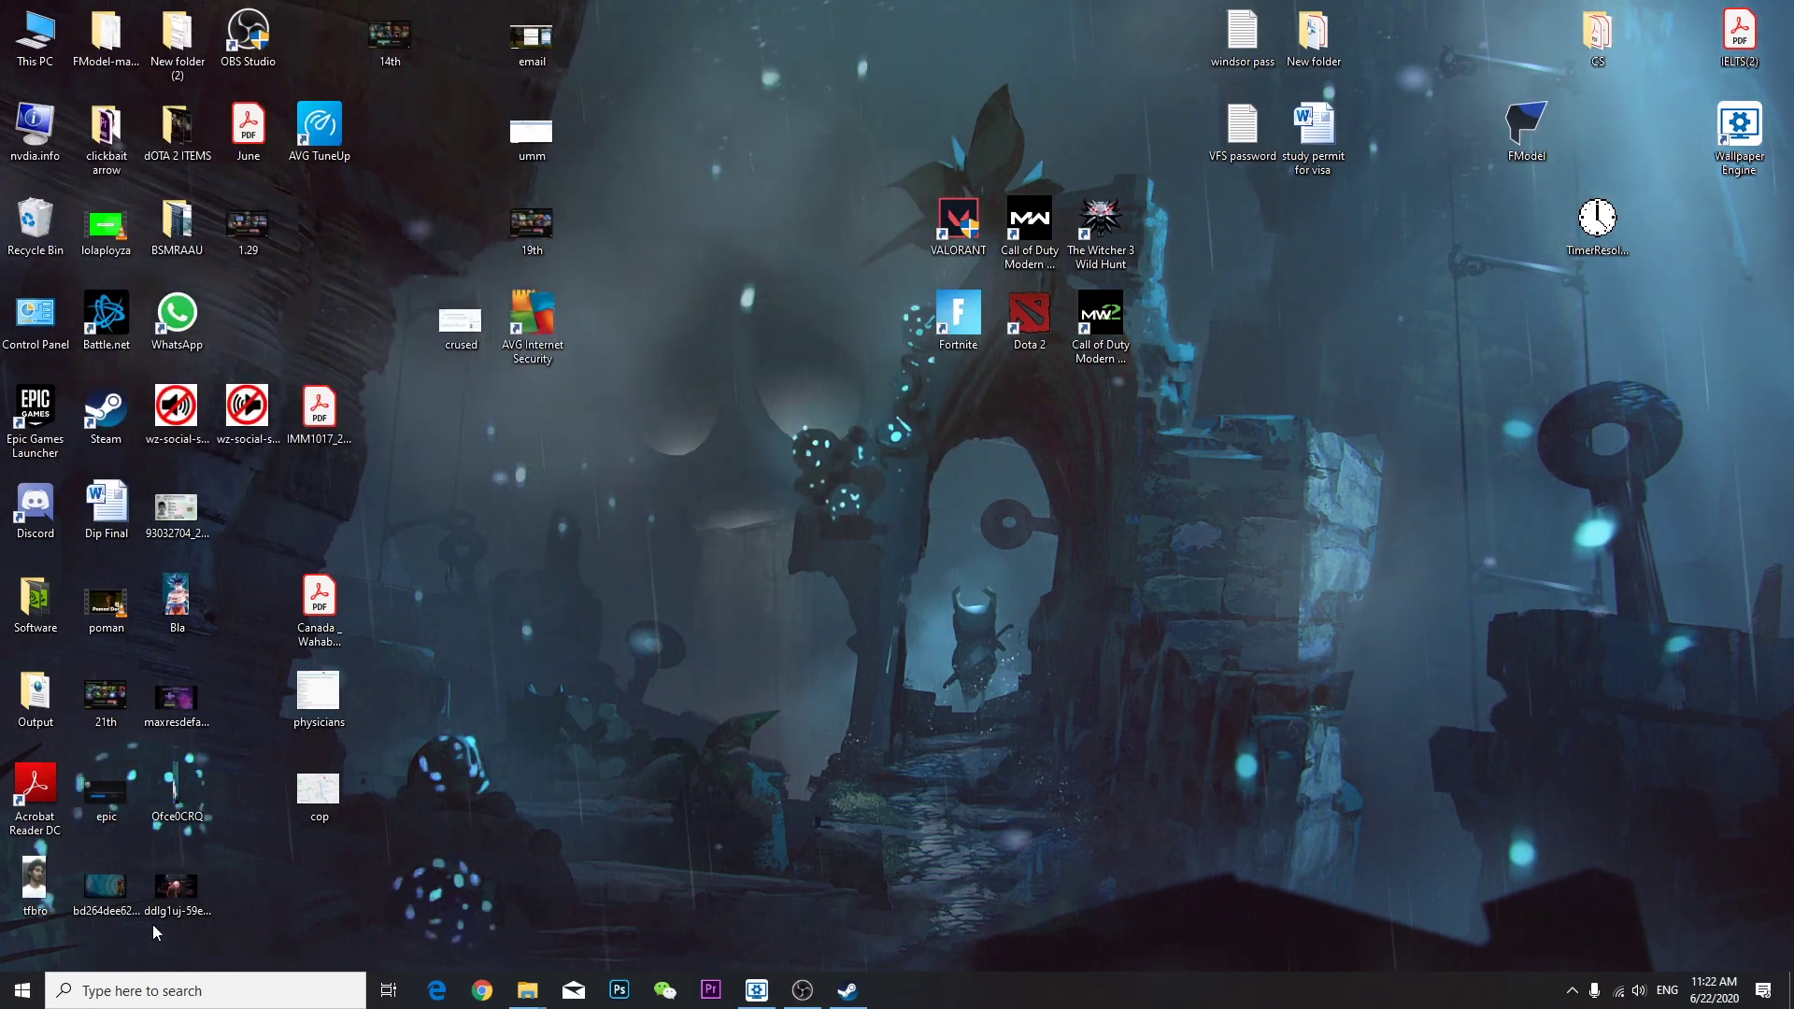